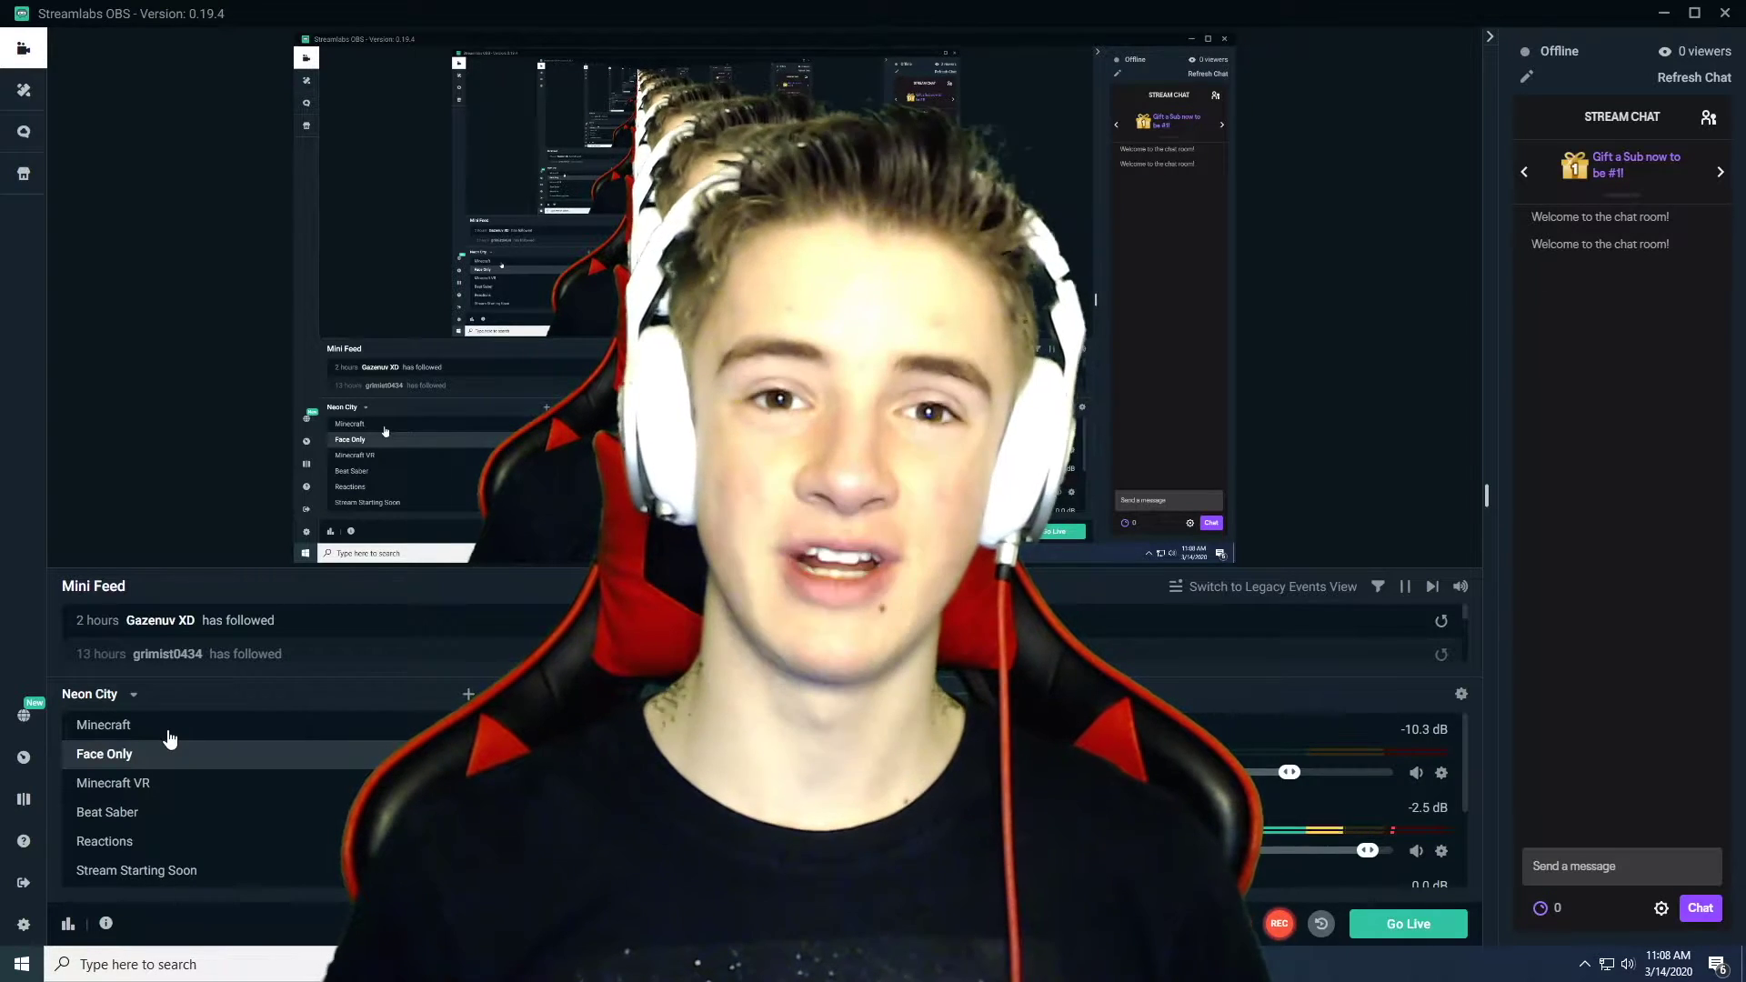
Step: Switch to the Minecraft scene and look over the scene collections and the list of scenes
left_click(168, 728)
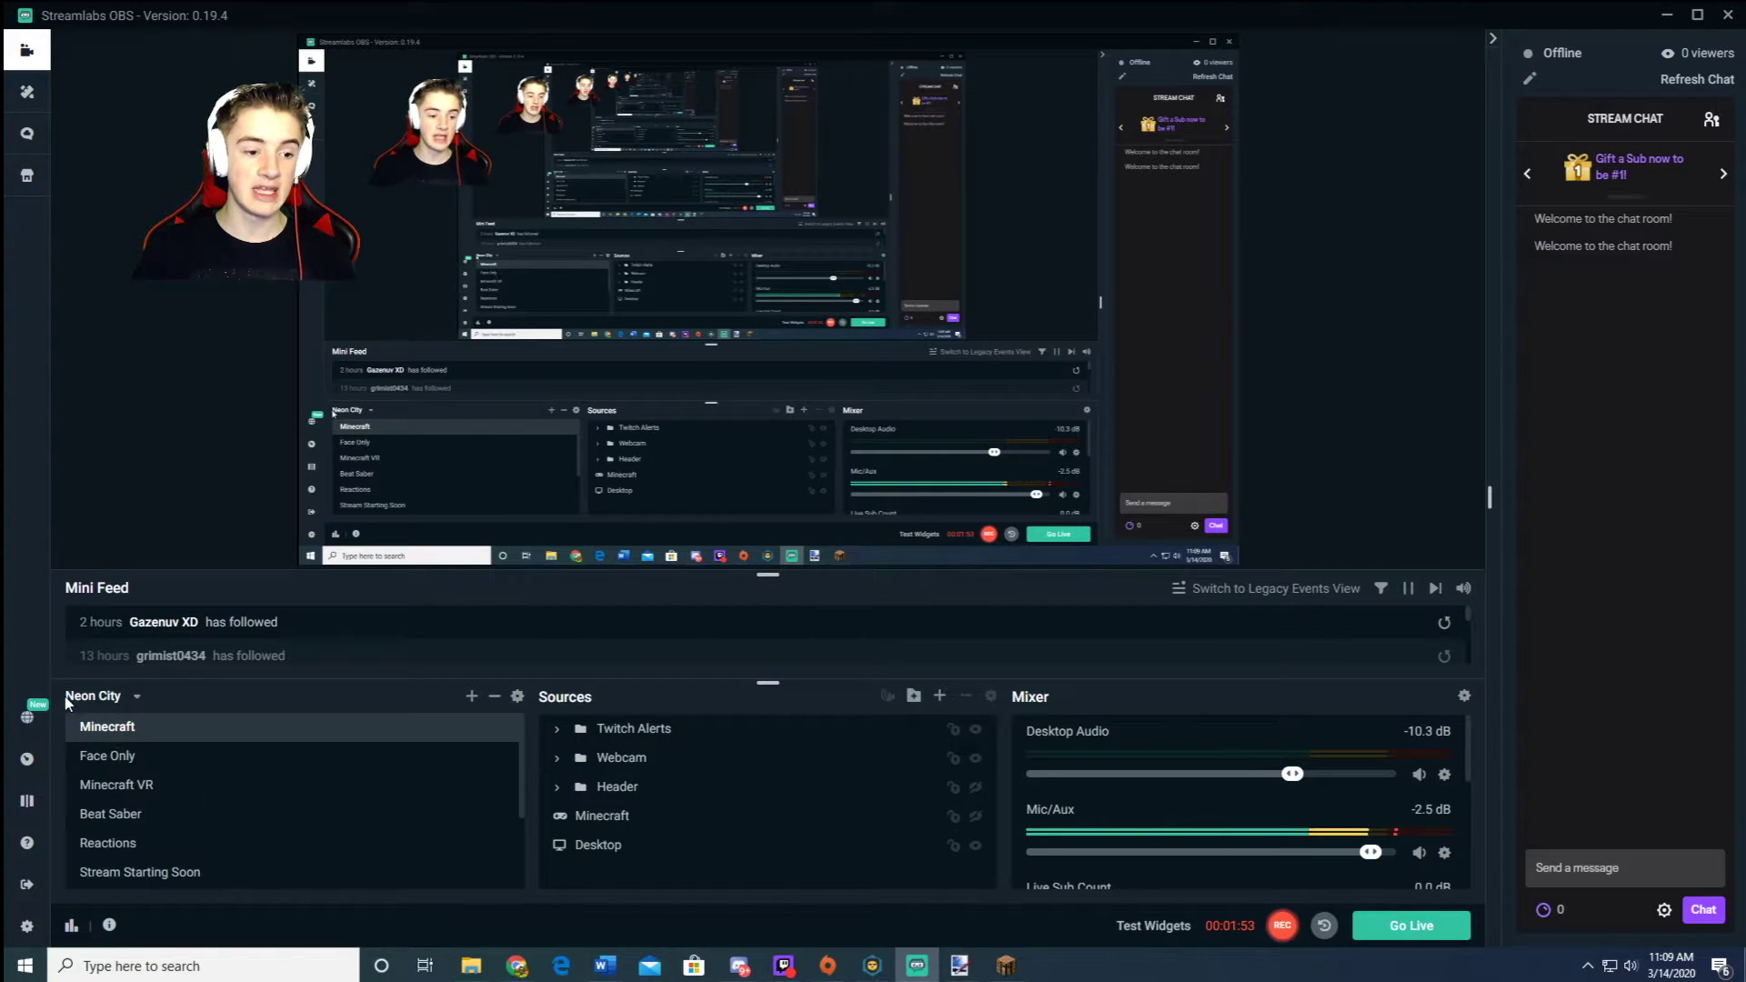
left_click(113, 705)
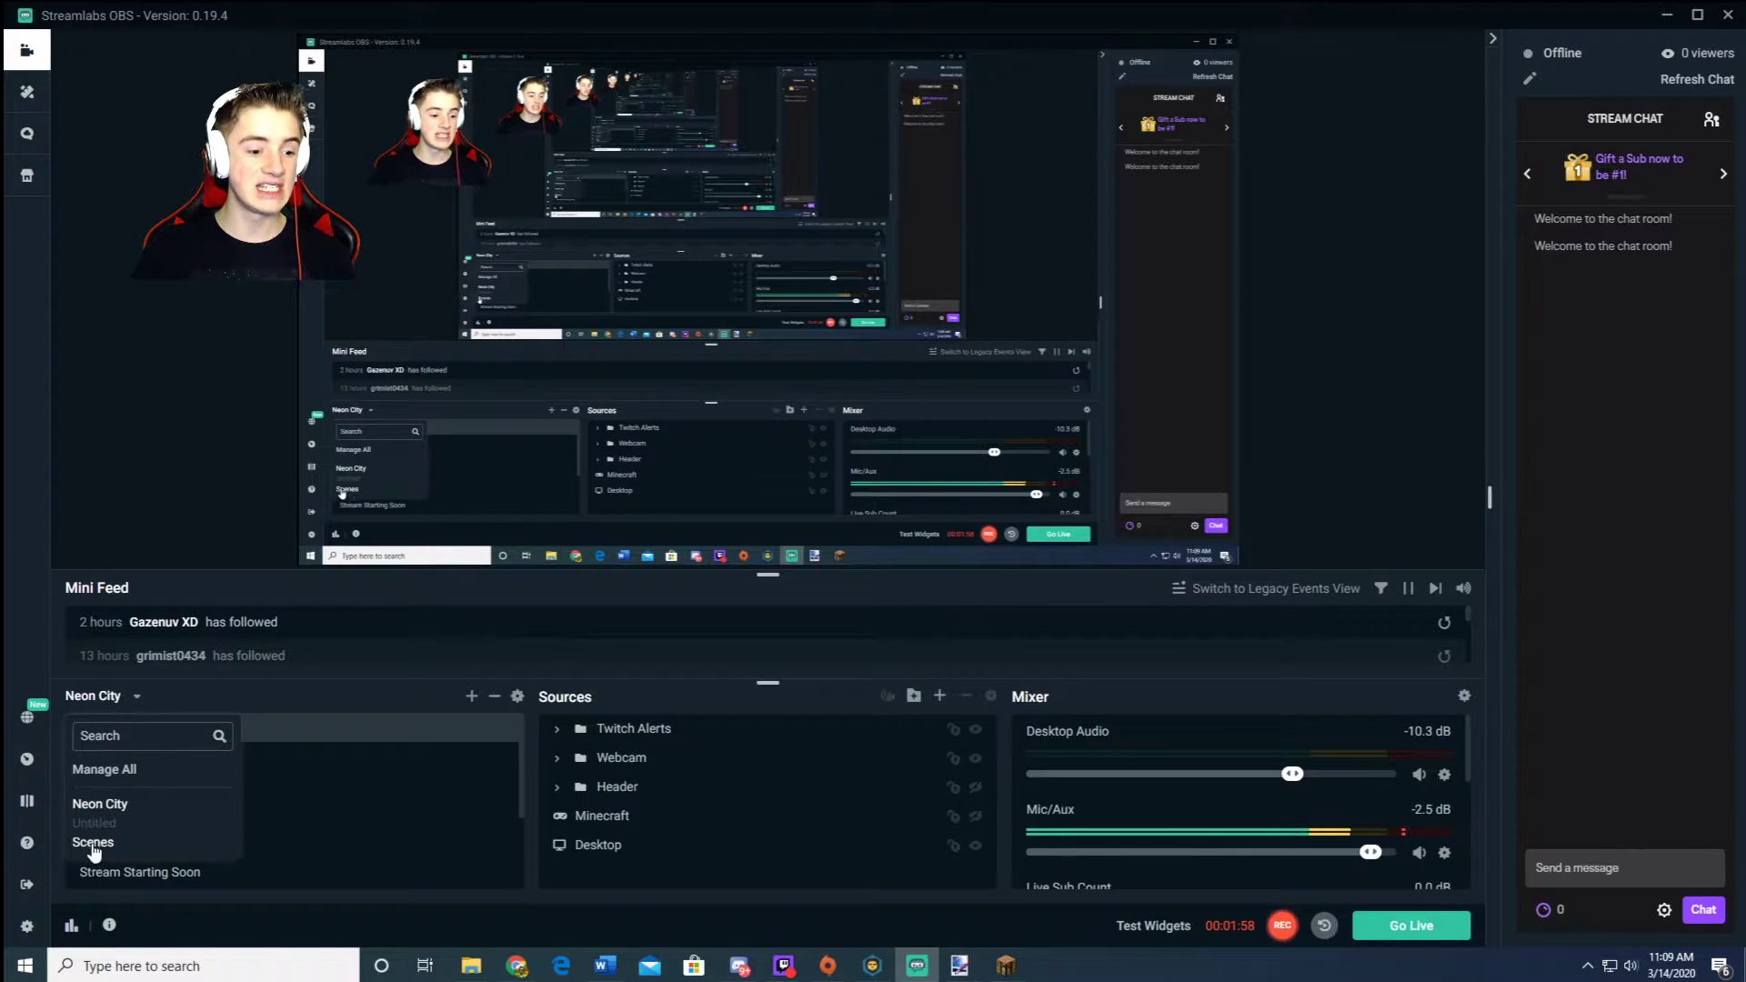
left_click(96, 844)
scroll(187, 832, "down", 2)
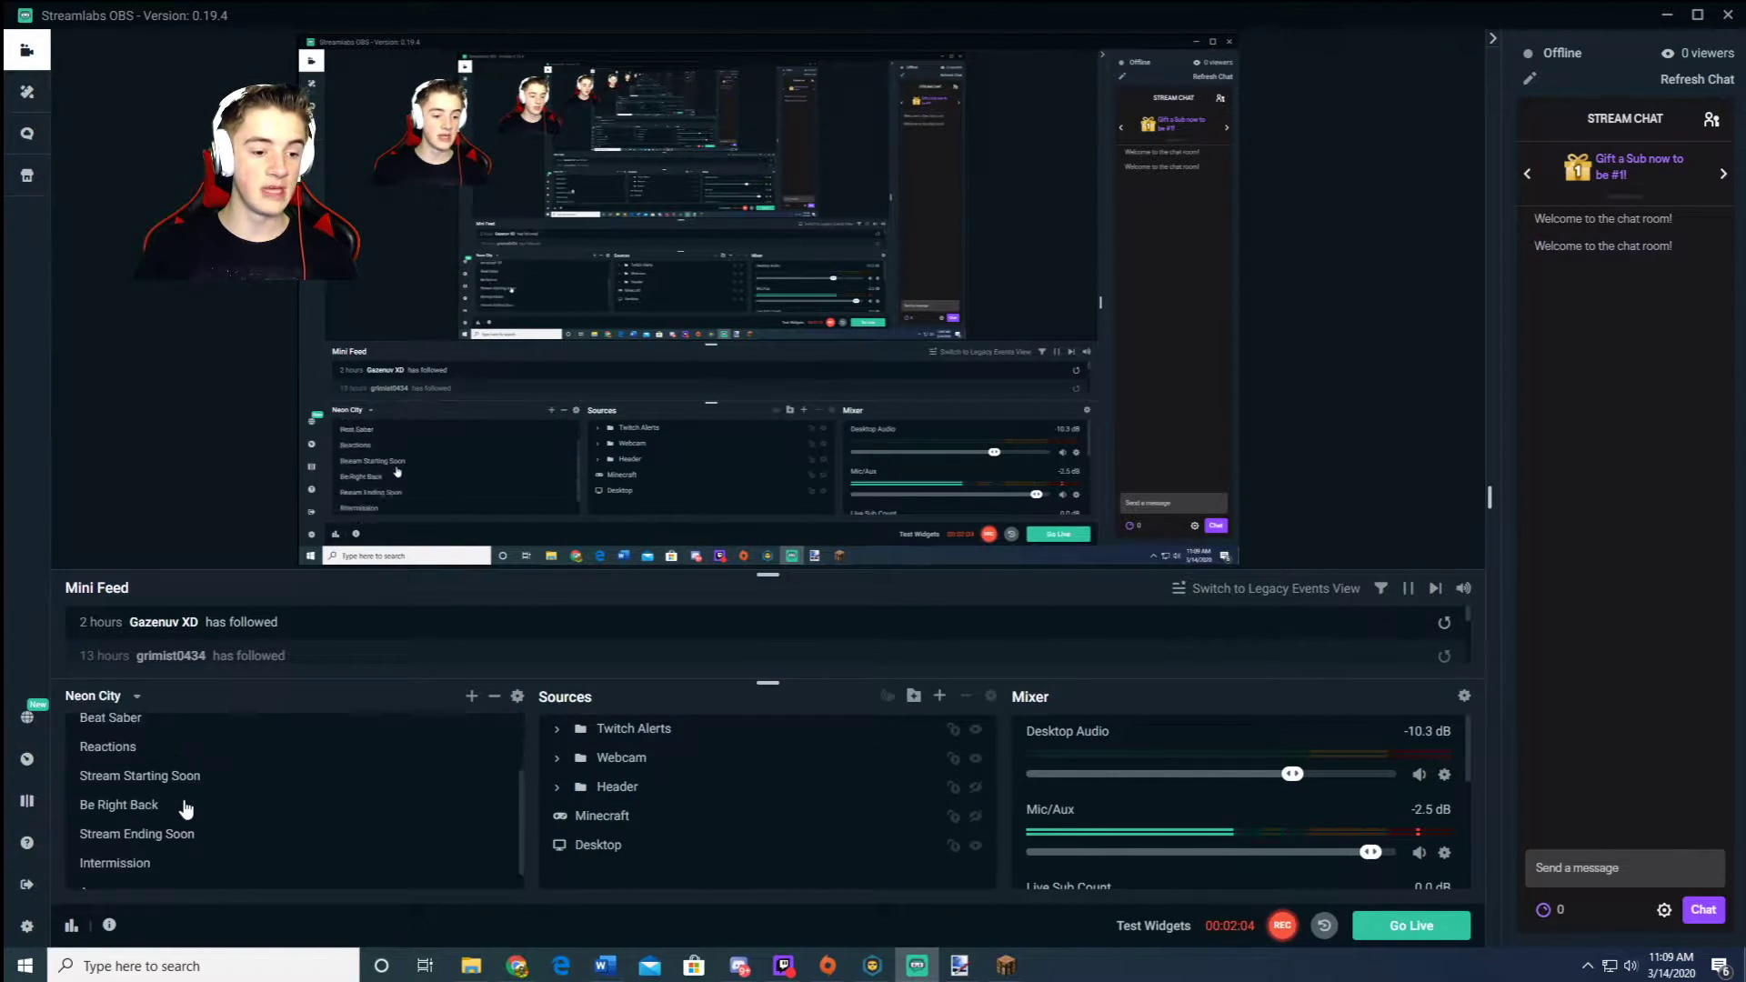
scroll(189, 818, "up", 2)
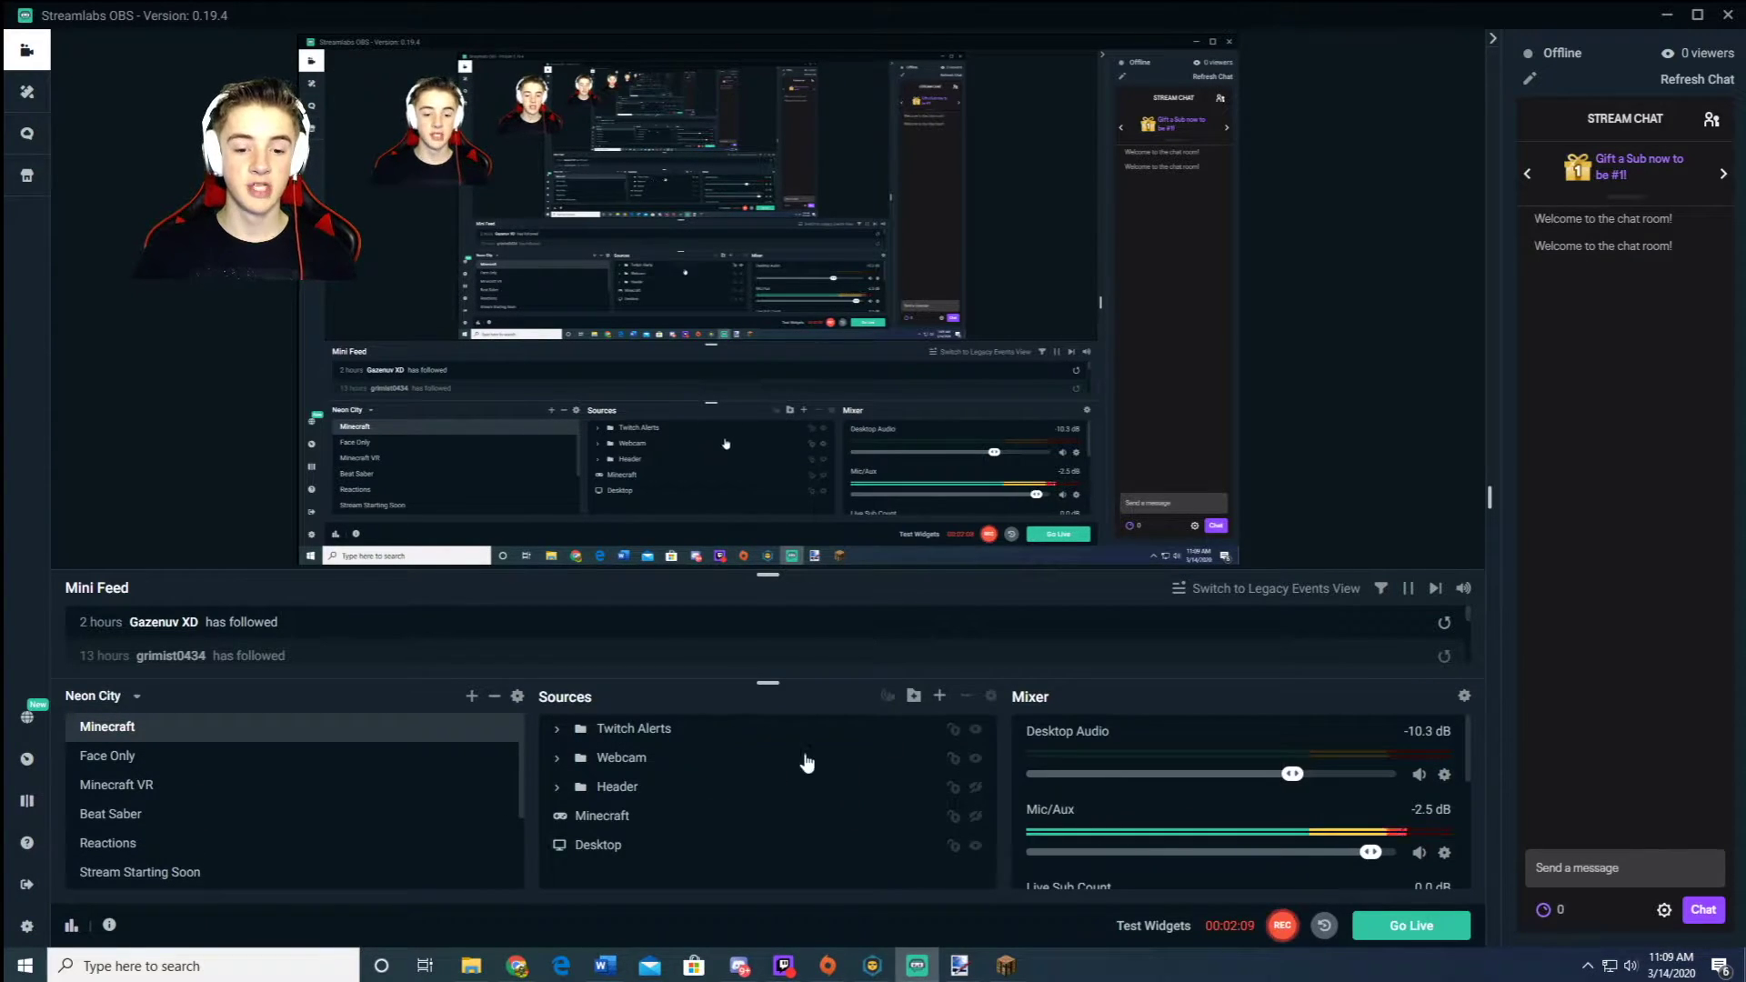
Step: Start adding a new scene and cancel it at the naming dialog
left_click(471, 696)
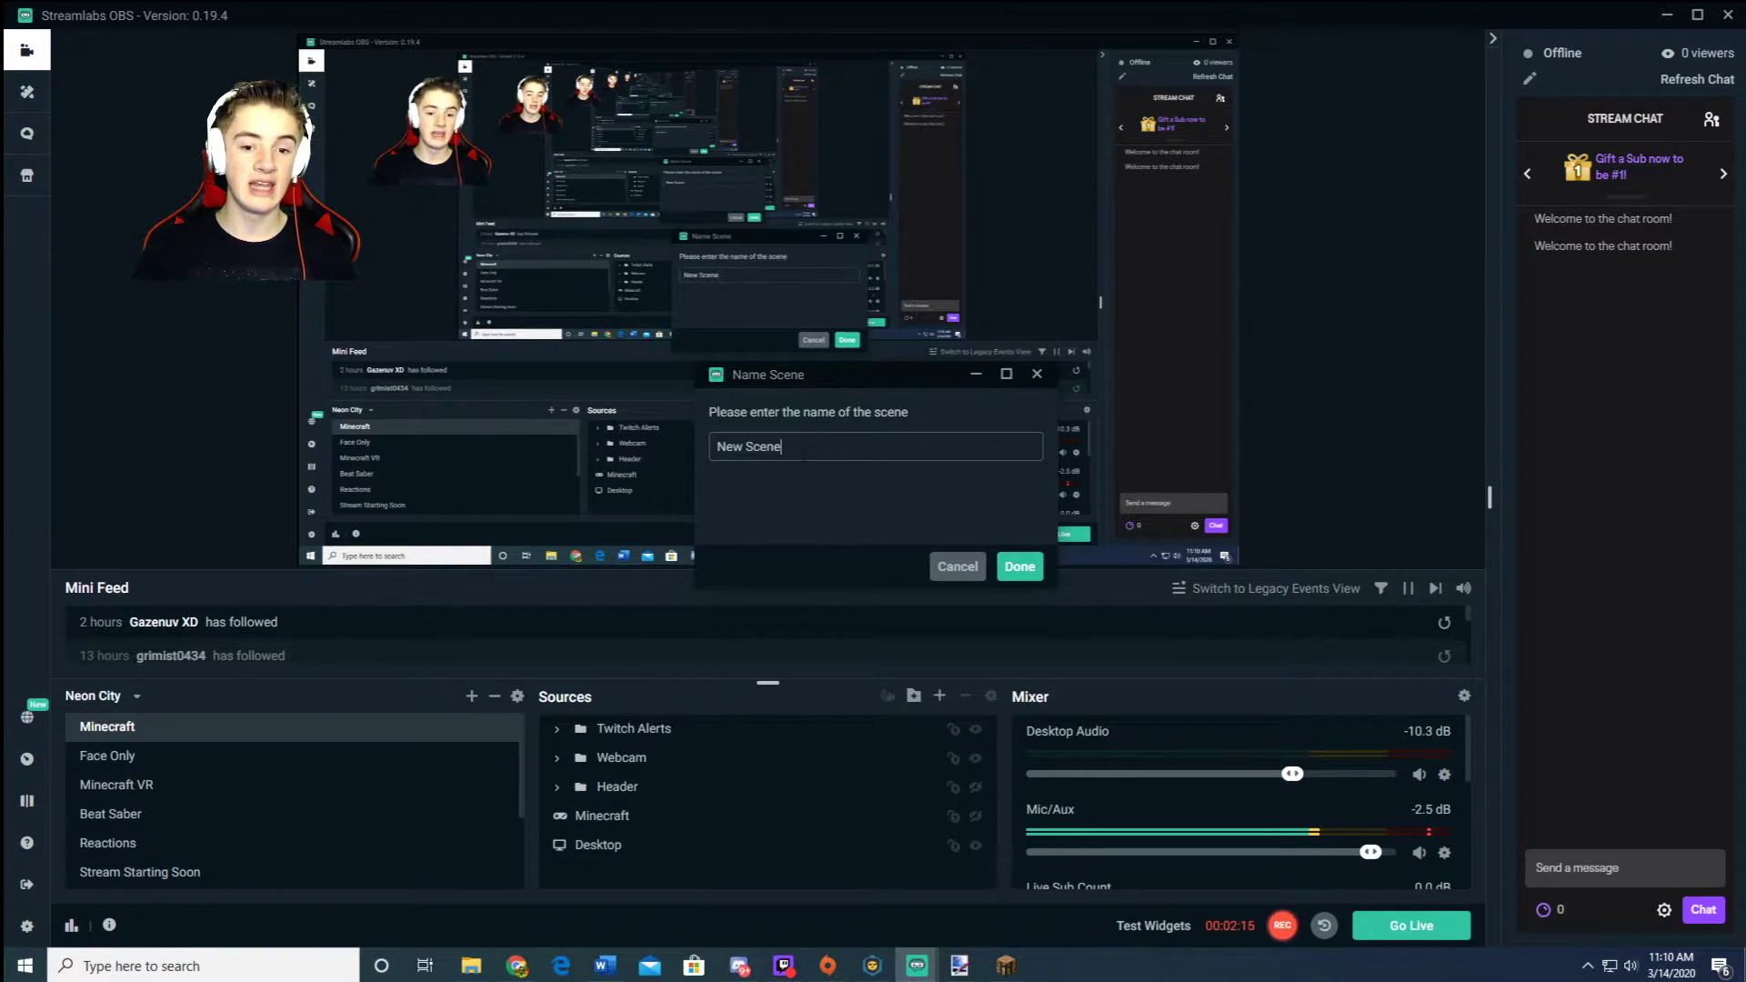
left_click(958, 566)
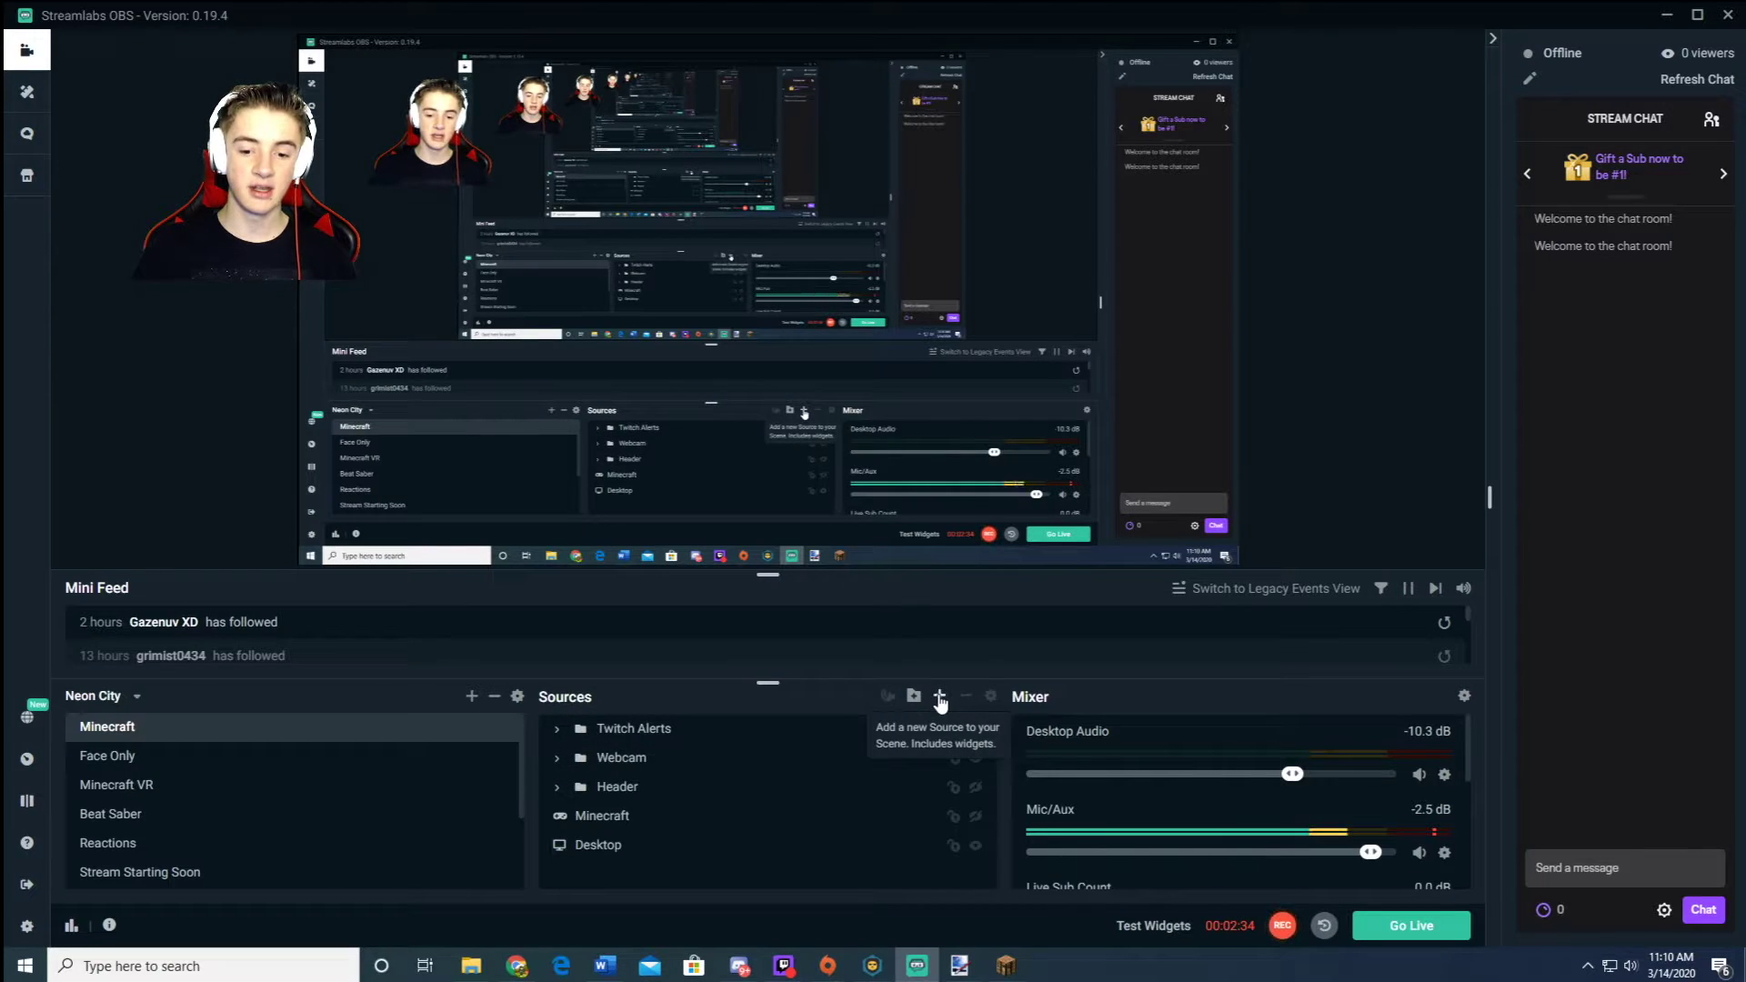
Step: Open the catalogue of addable sources and preview the Donation Goal, Alertbox, Event List and Donation Ticker widgets
left_click(940, 698)
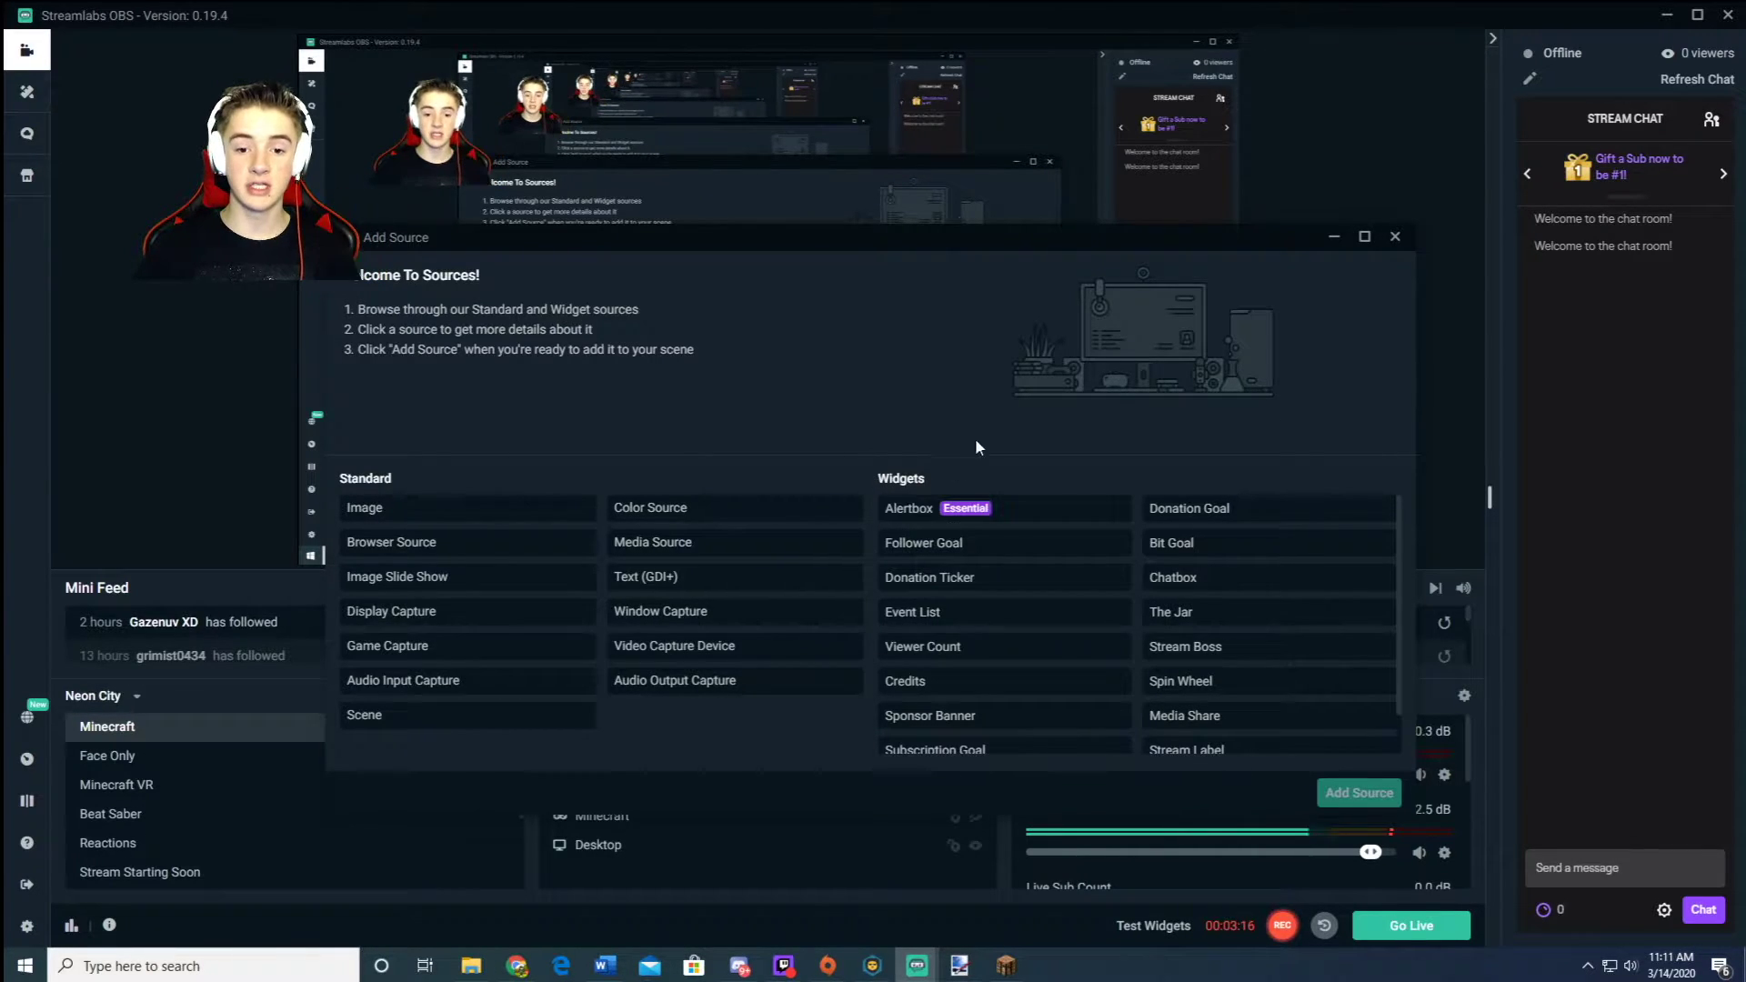
left_click(1178, 520)
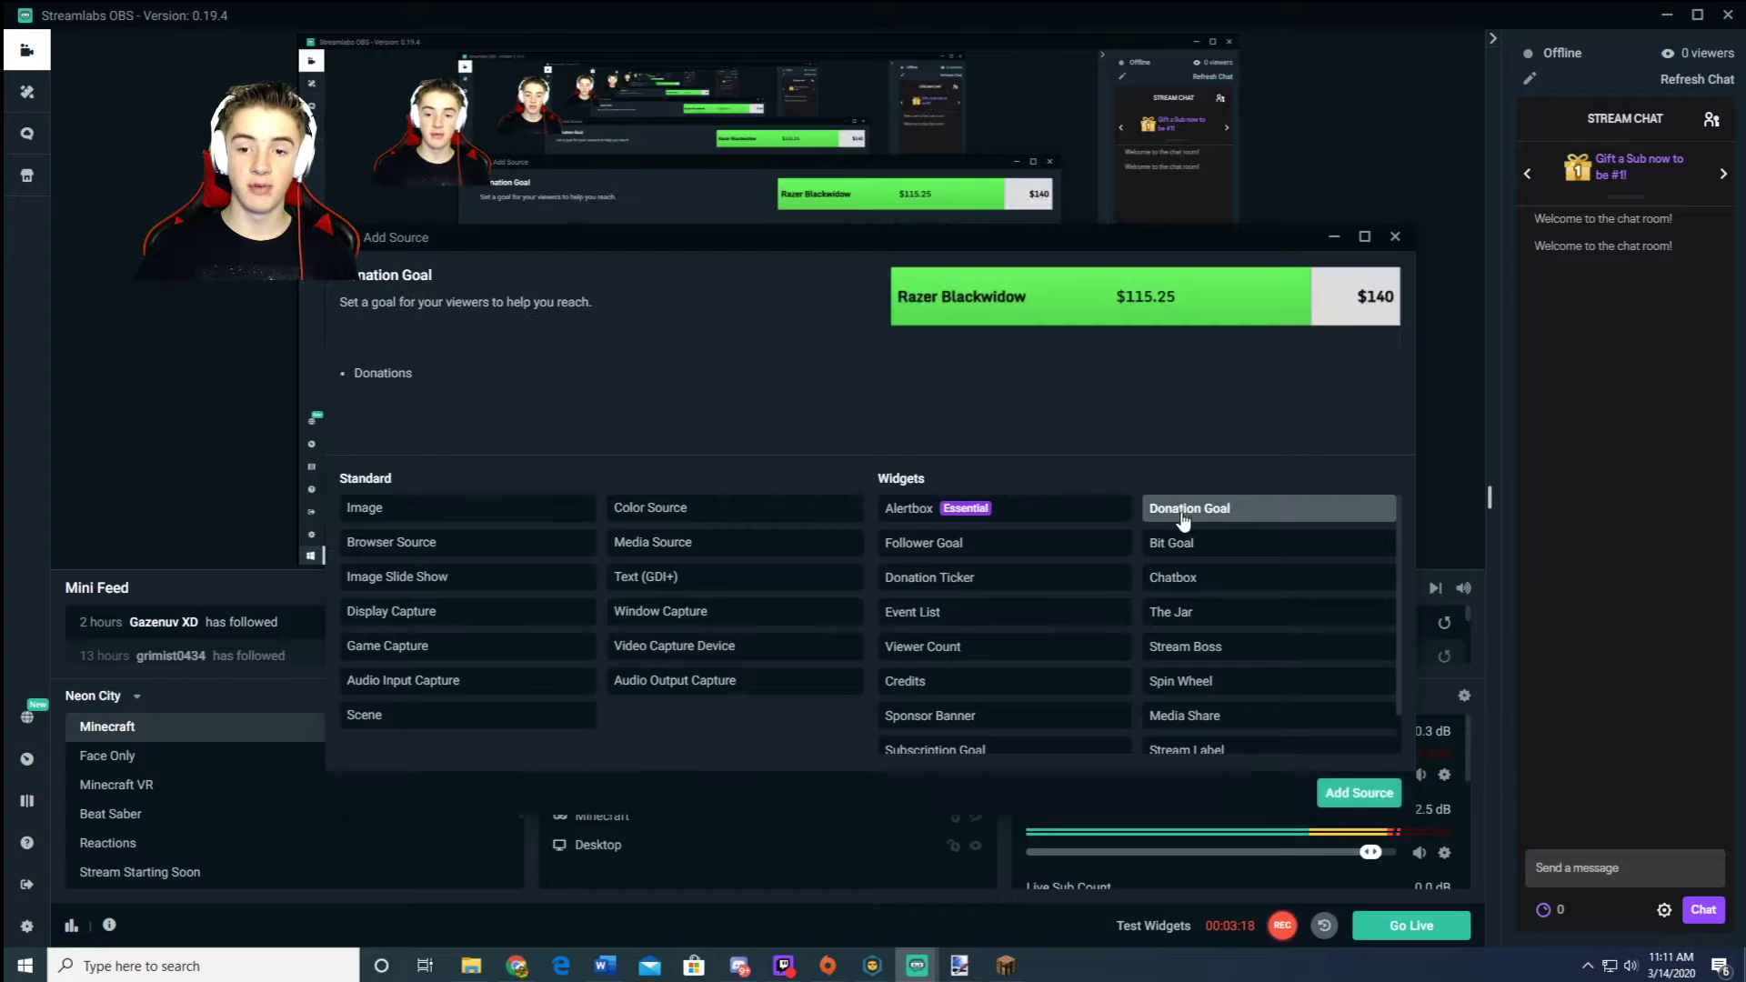
left_click(1080, 521)
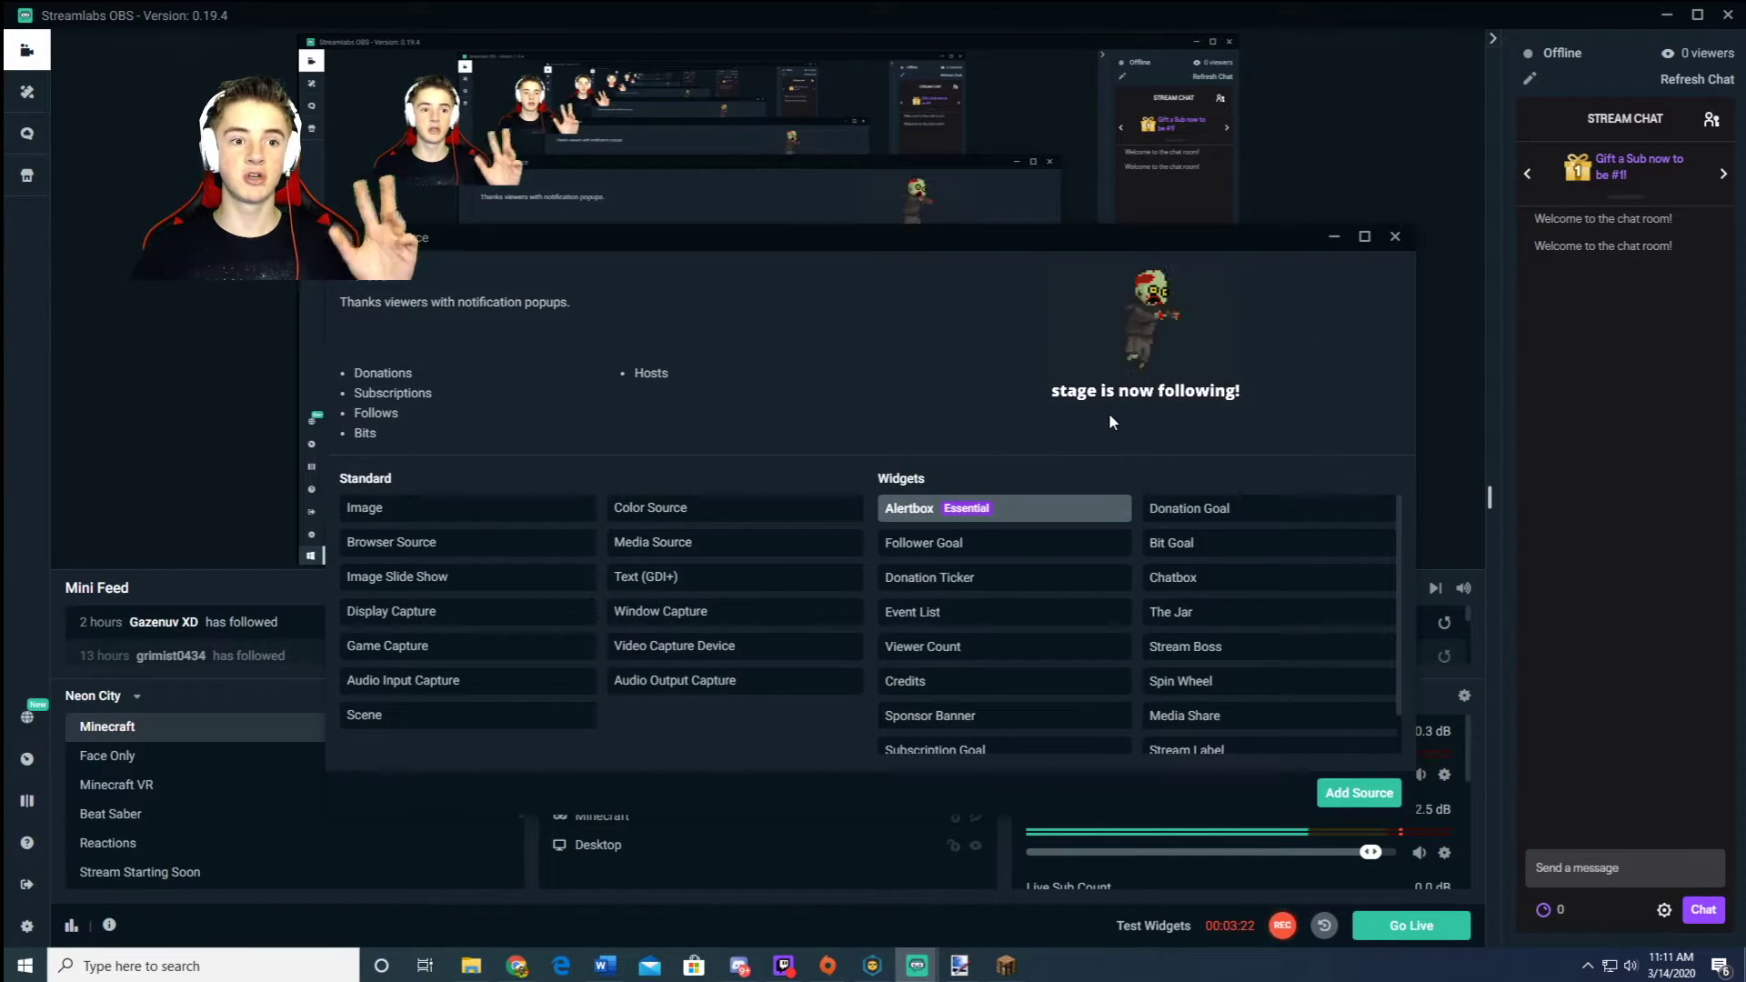
left_click(946, 647)
left_click(959, 621)
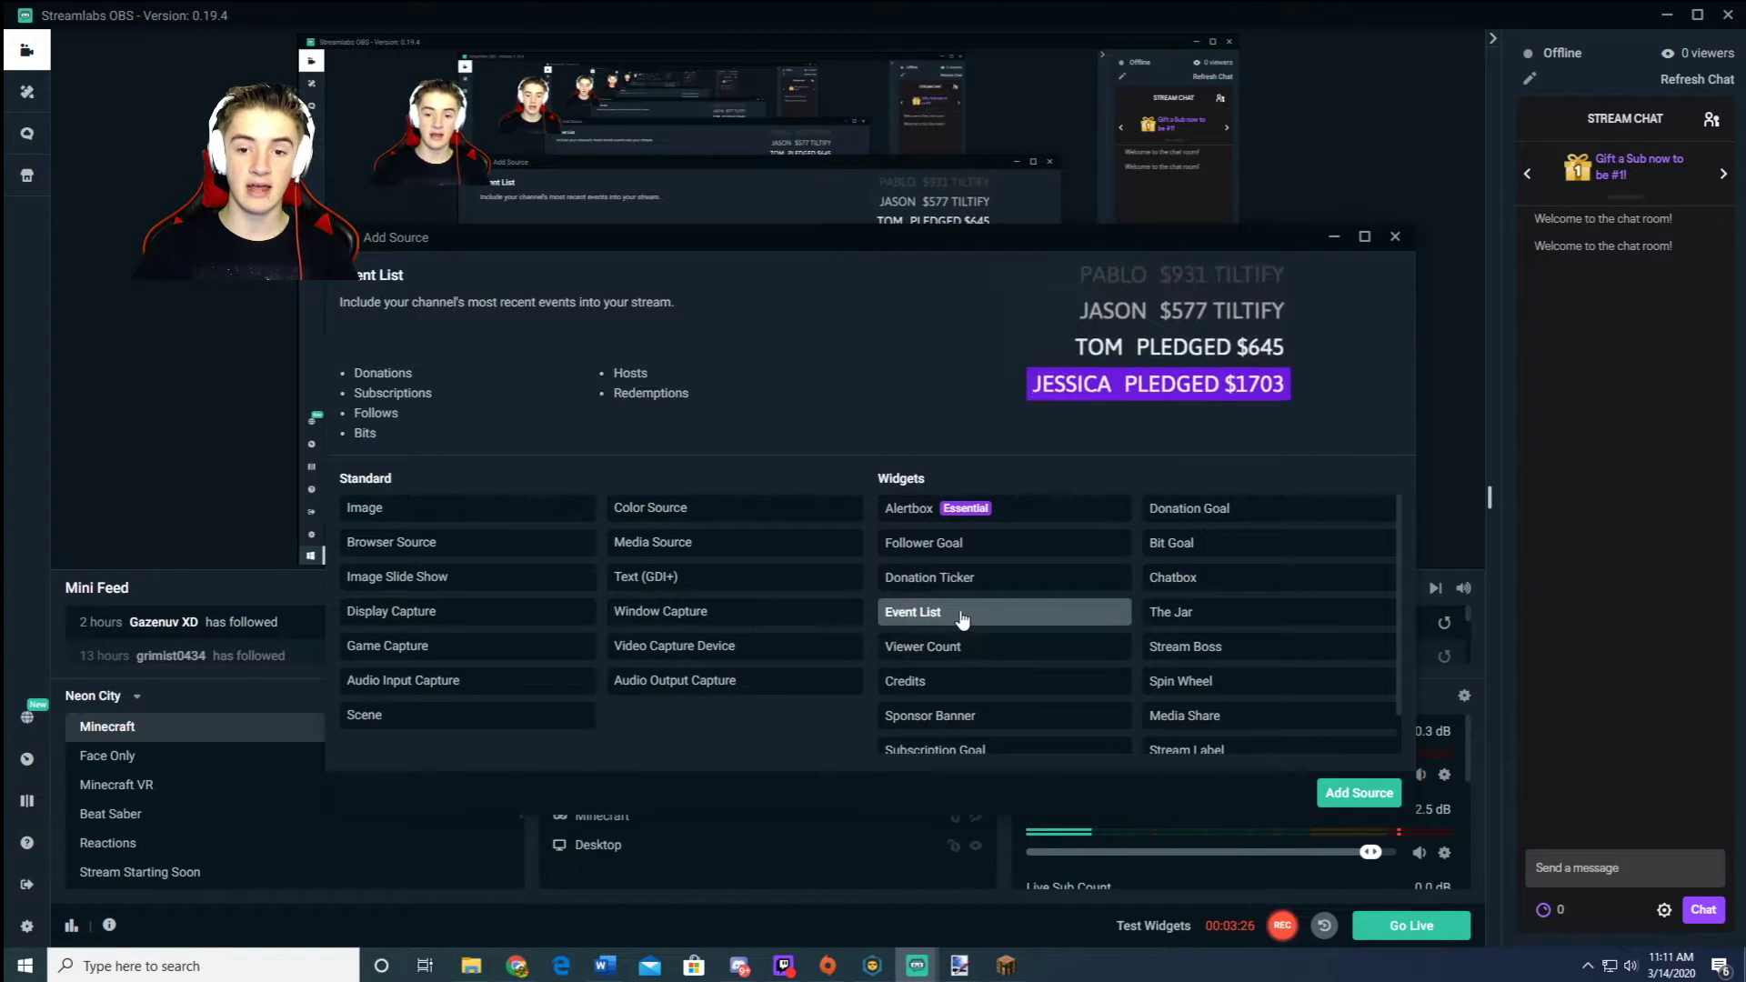
left_click(985, 591)
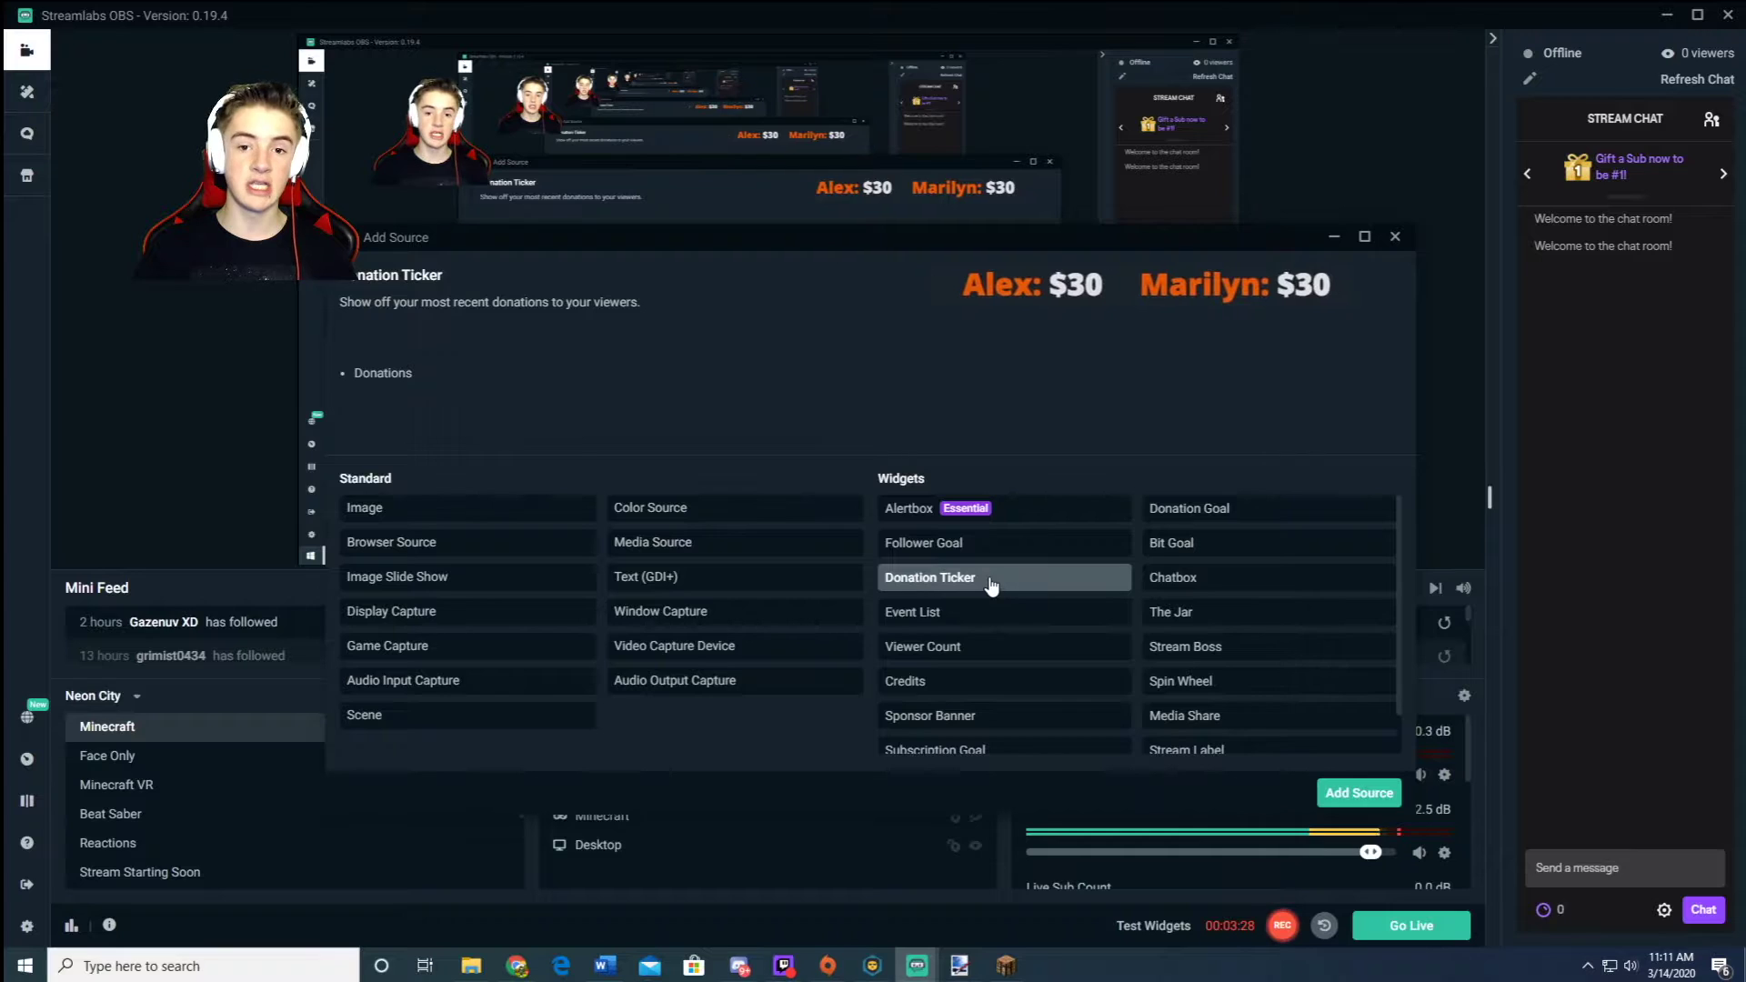
Step: Preview further widgets, including Subscription Goal, Stream Label, Spin Wheel and Stream Boss, and return to the Alertbox description
scroll(1022, 578, "down", 1)
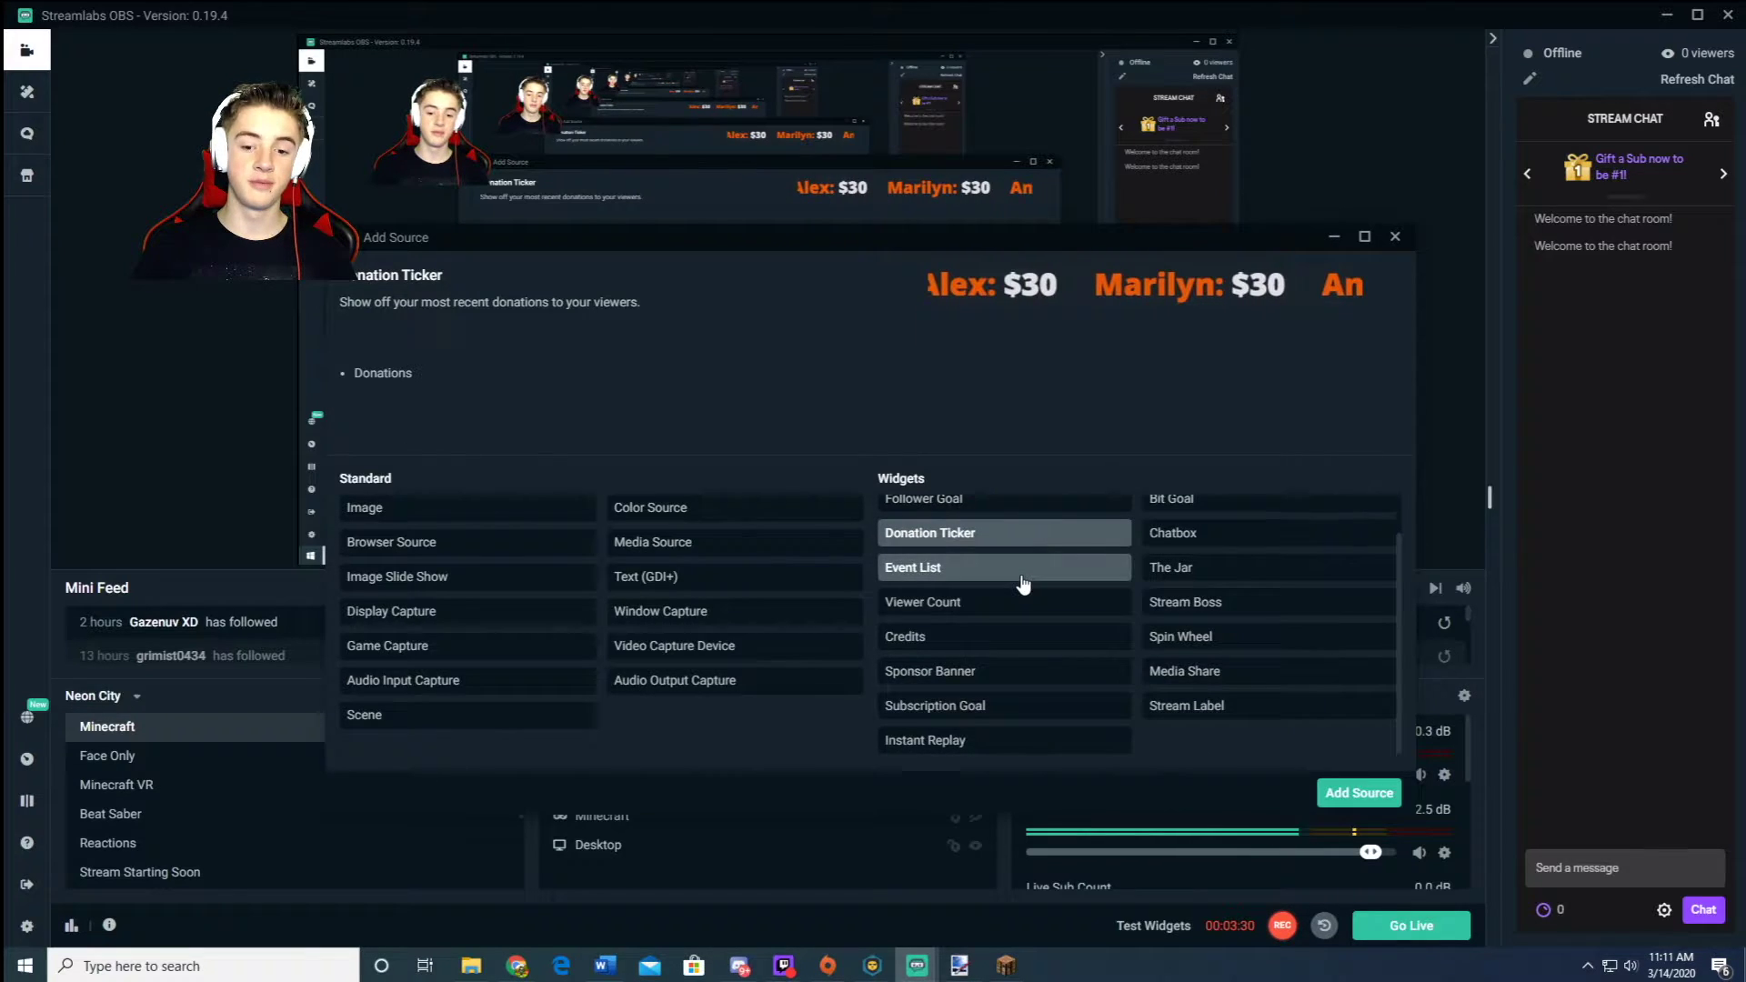
left_click(991, 673)
left_click(982, 706)
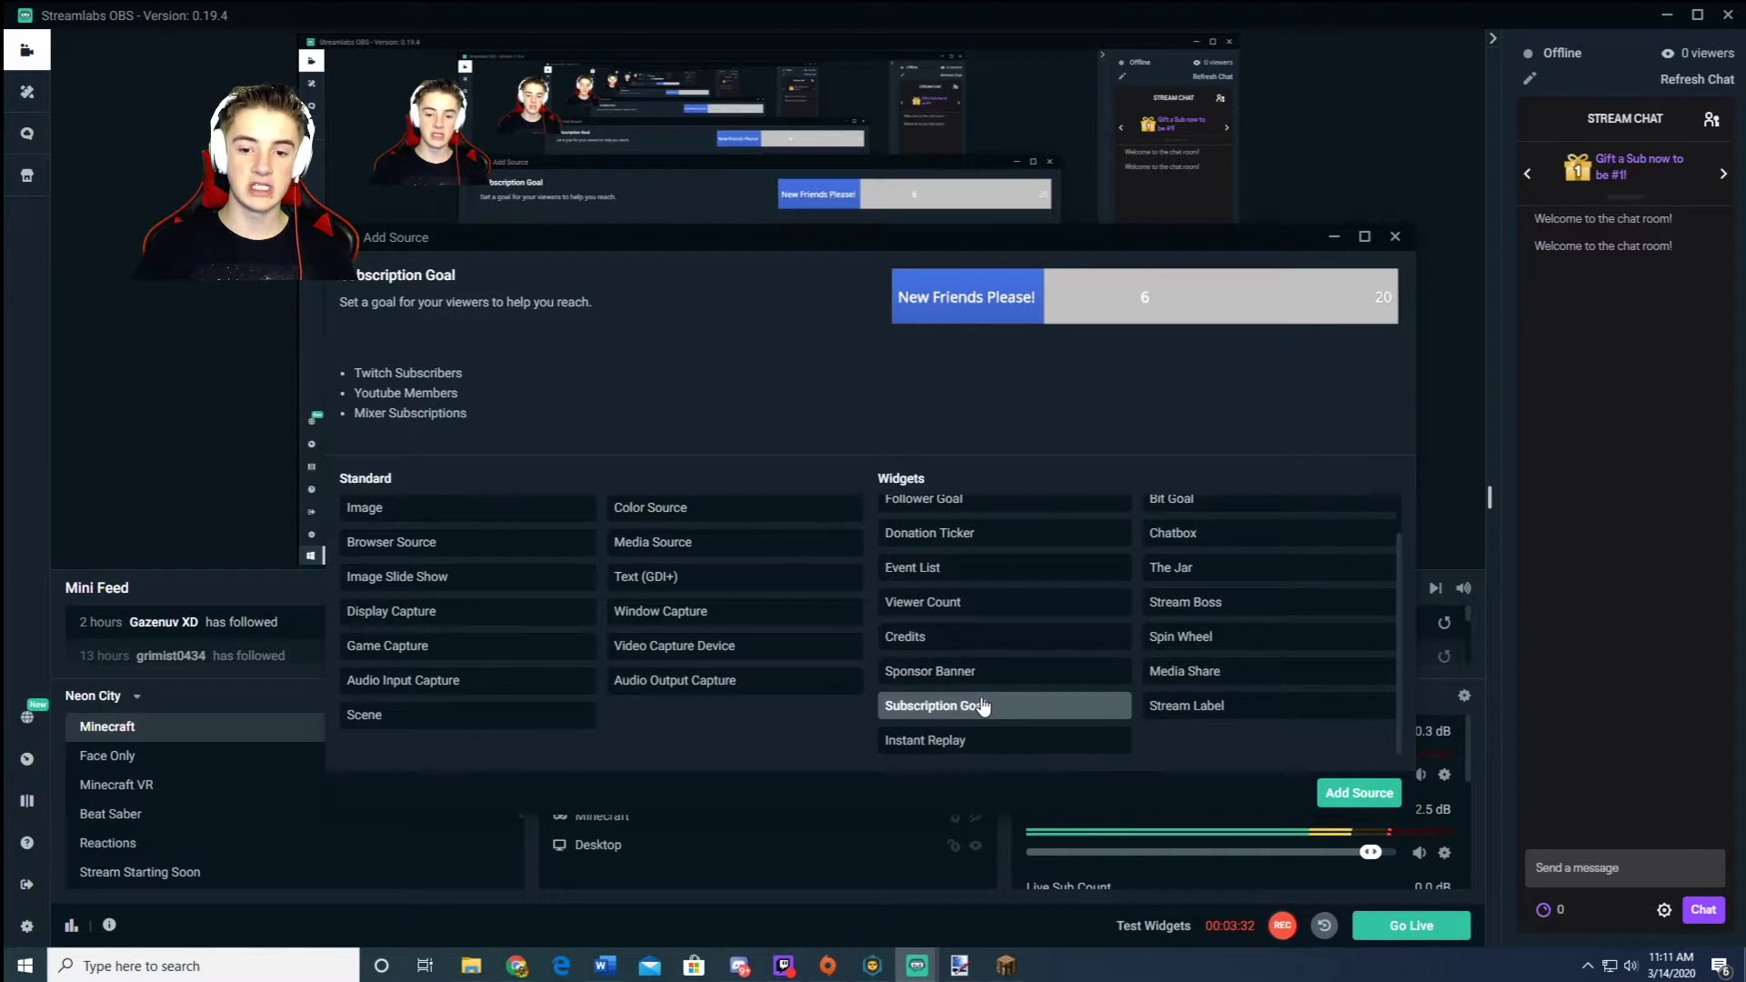
left_click(993, 742)
left_click(1212, 707)
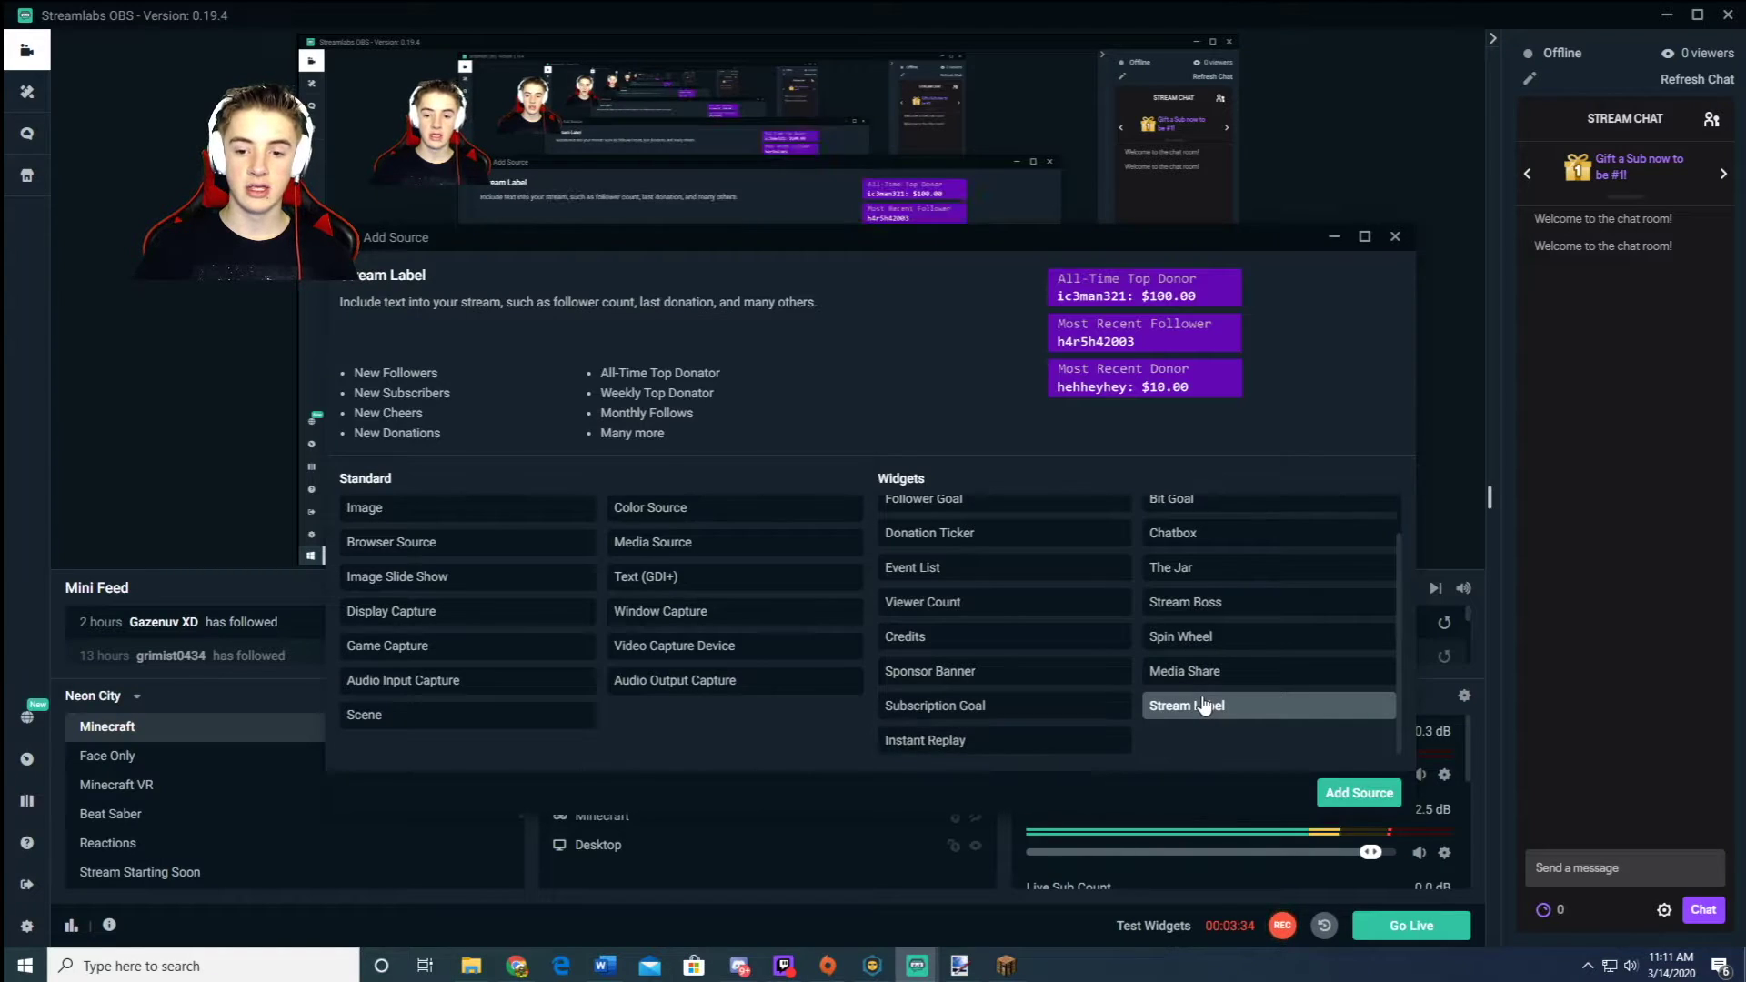
left_click(1209, 638)
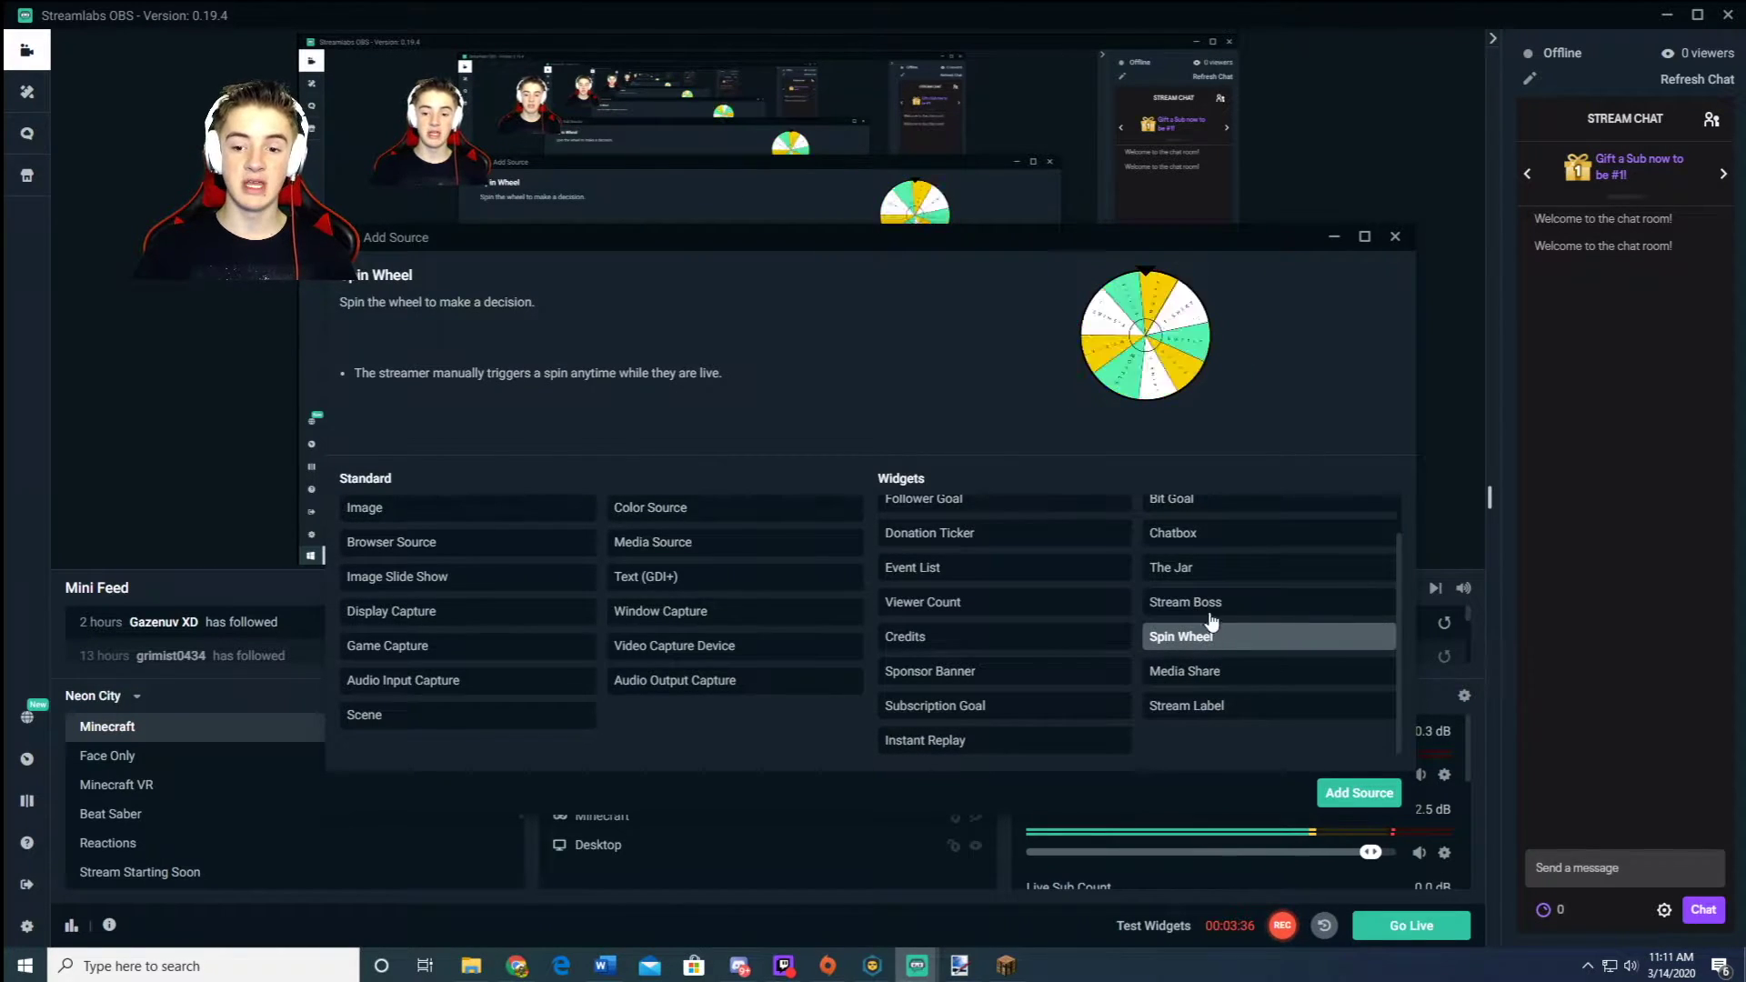
left_click(1211, 604)
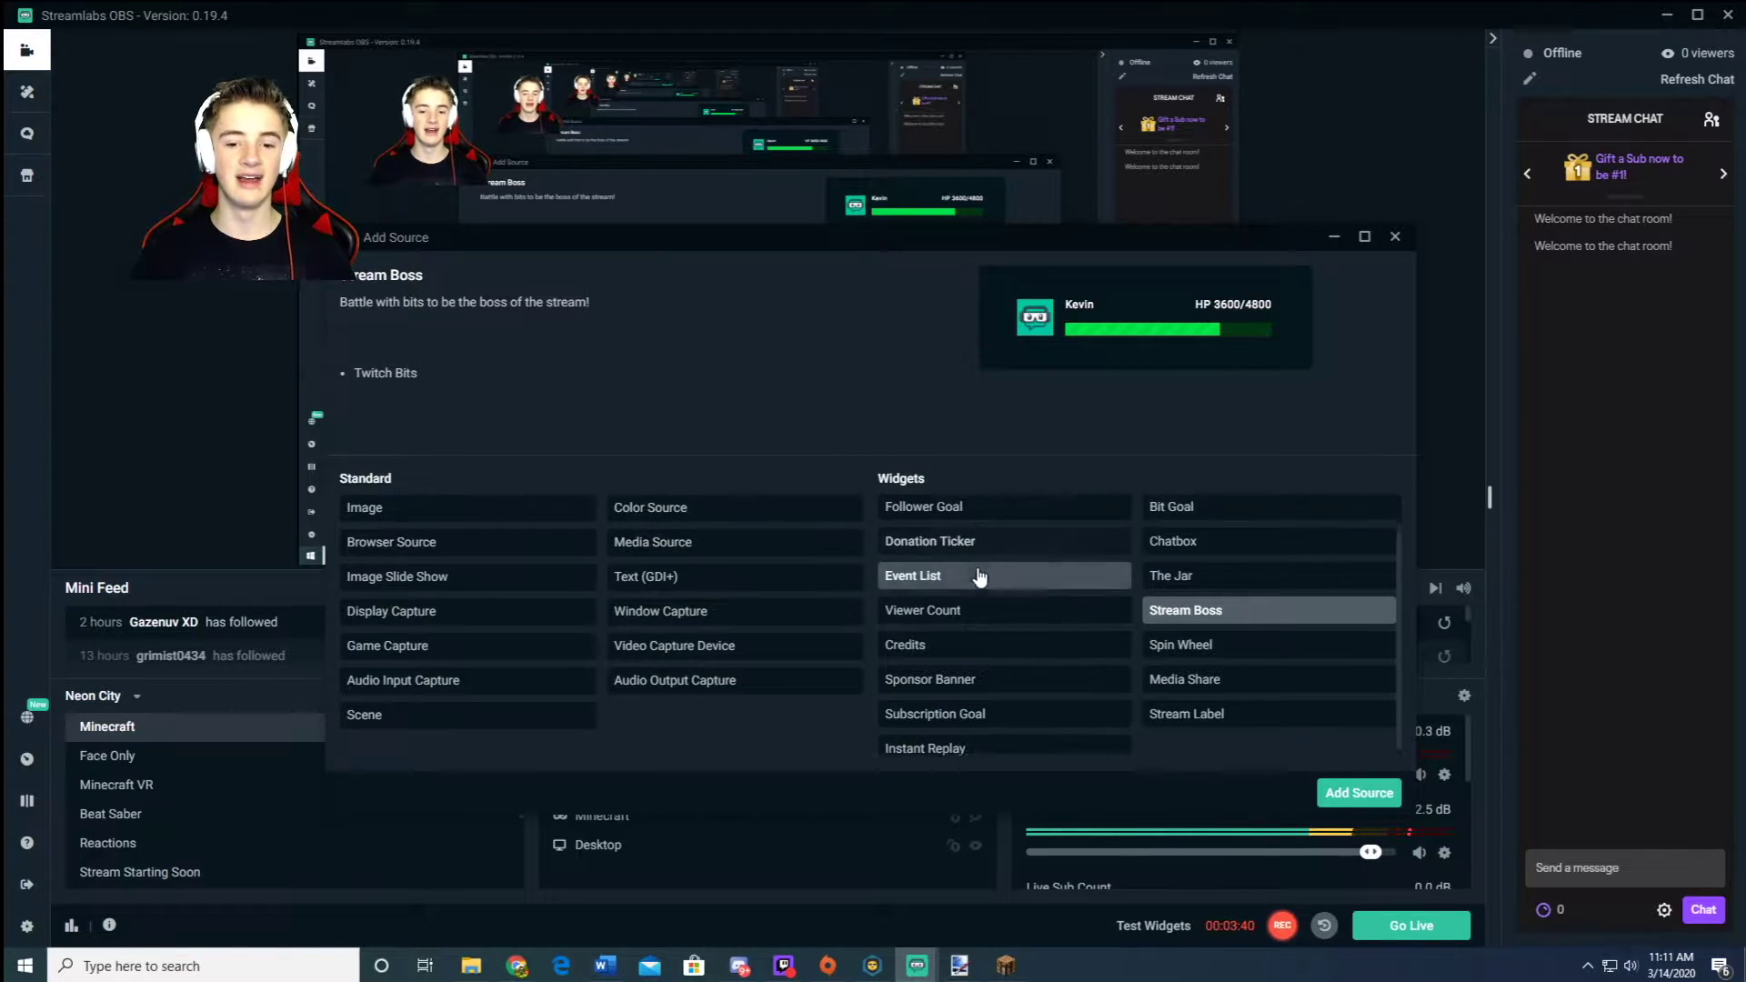
scroll(978, 573, "up", 1)
left_click(968, 509)
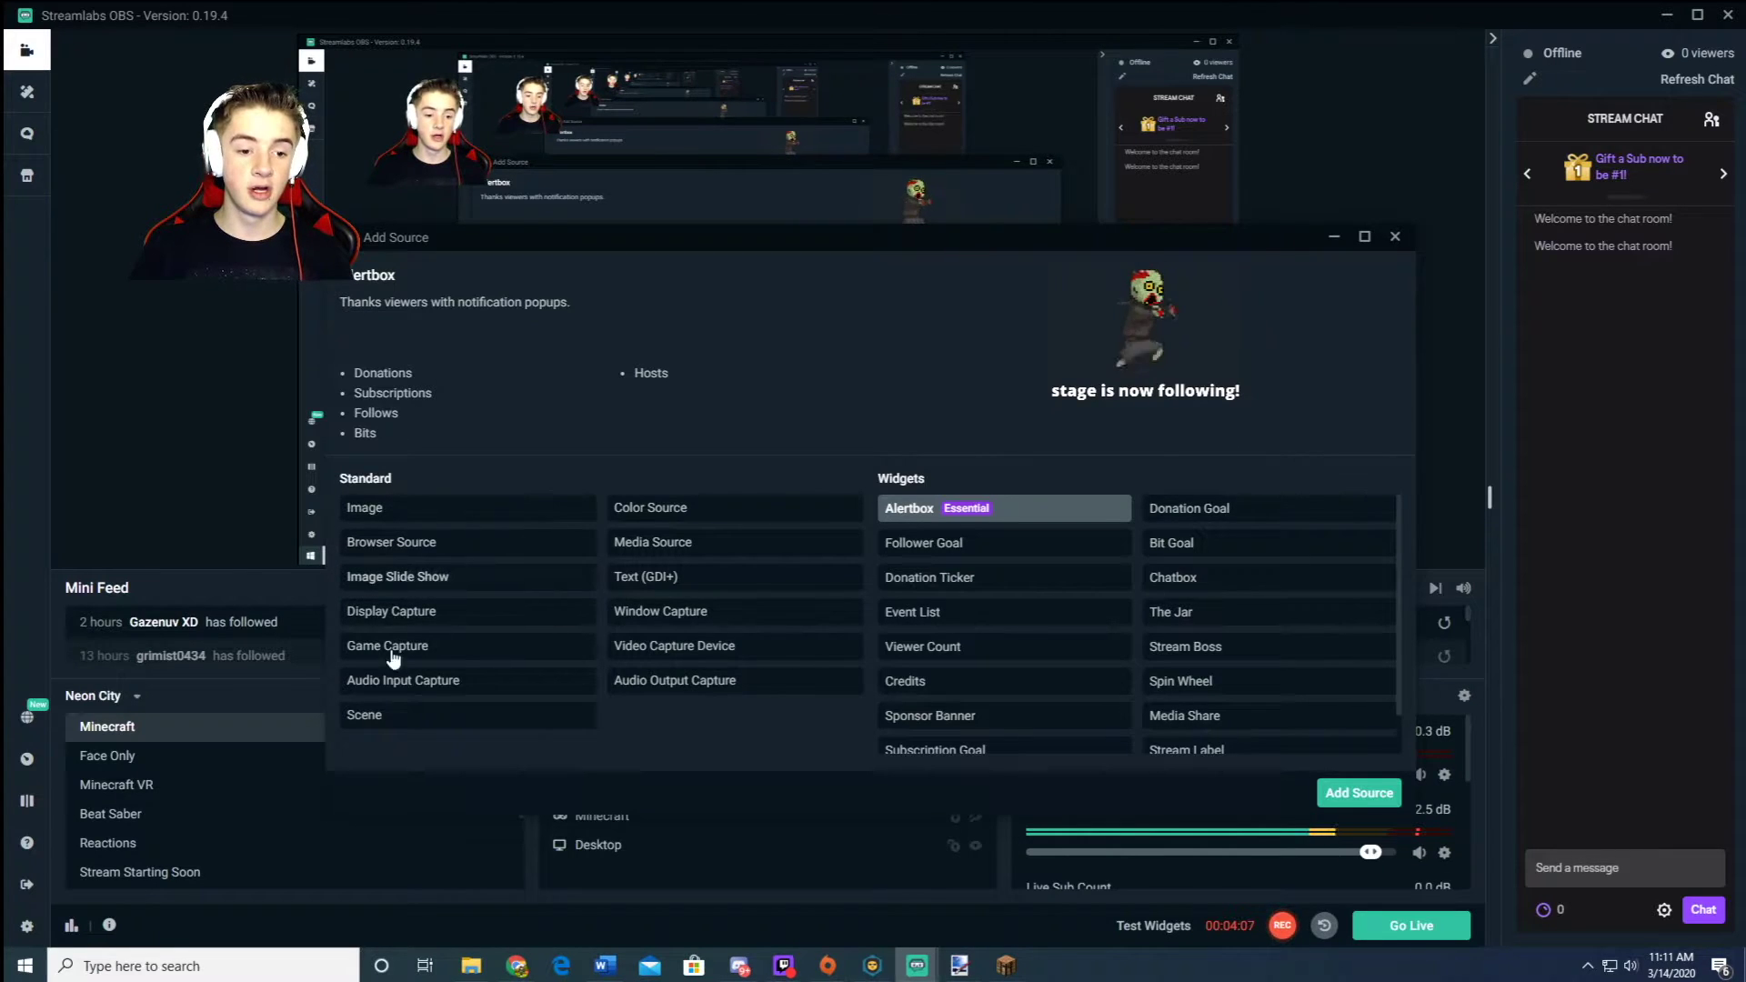
Step: Add a new Display Capture source named Desktop to the Minecraft scene instead of reusing the existing one
left_click(466, 623)
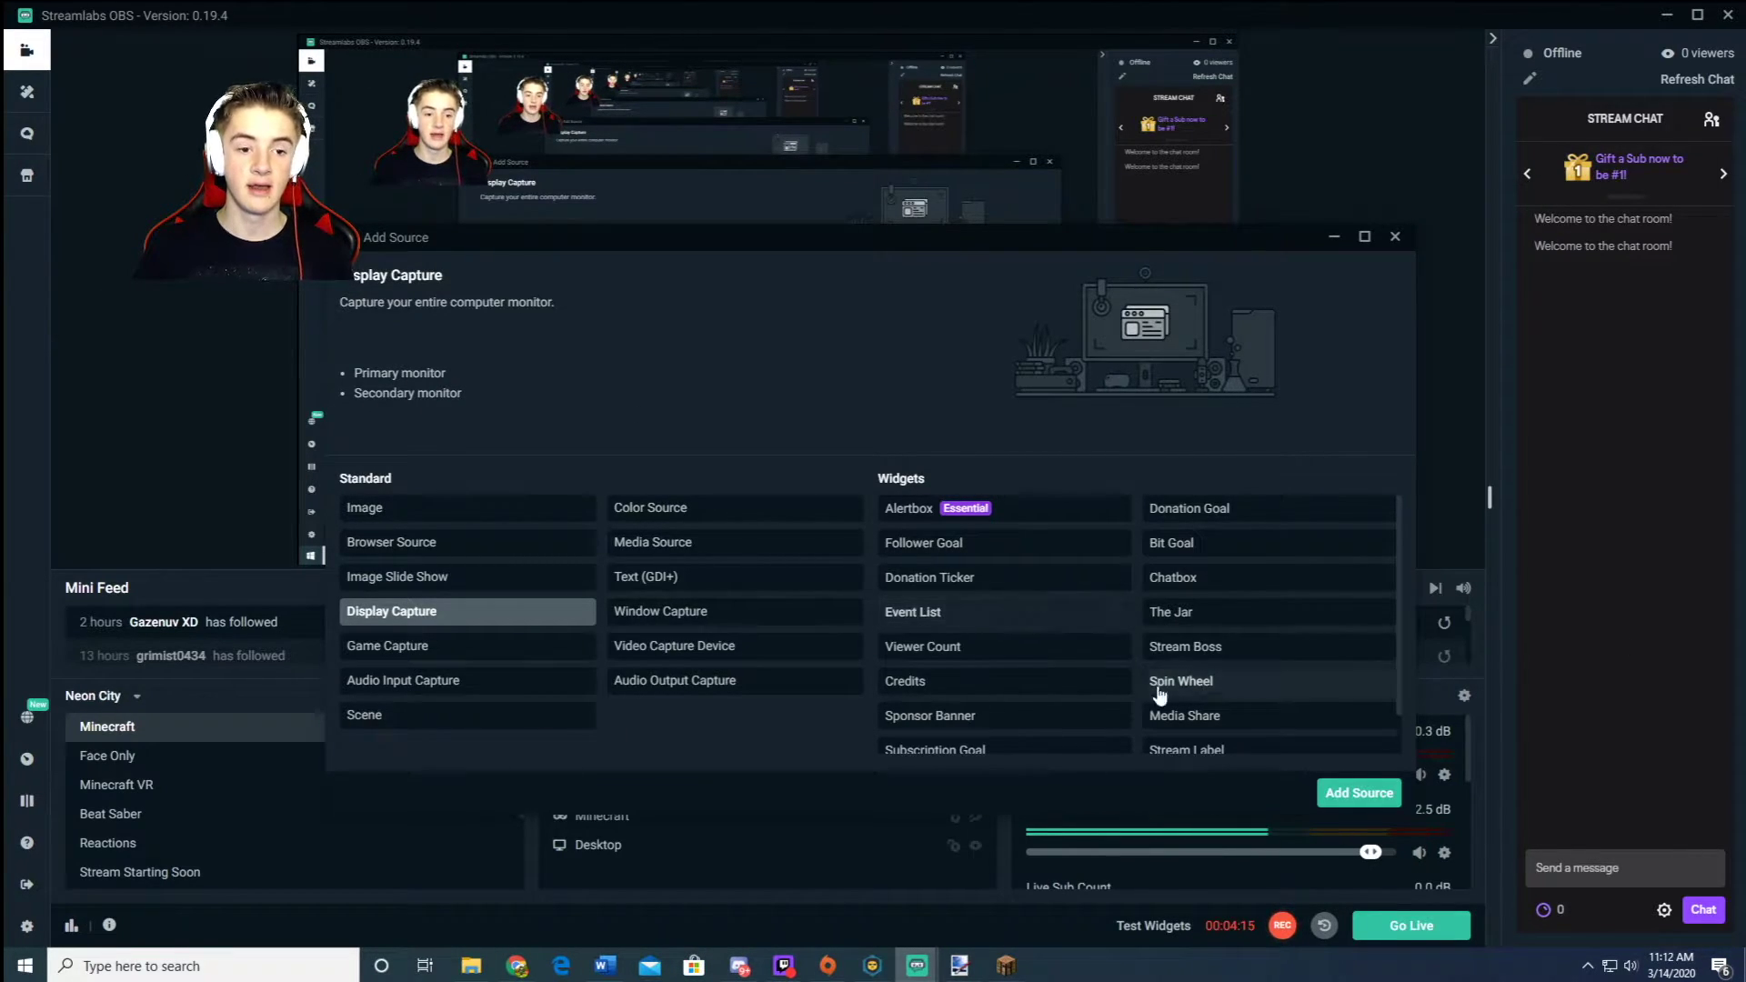
left_click(1387, 787)
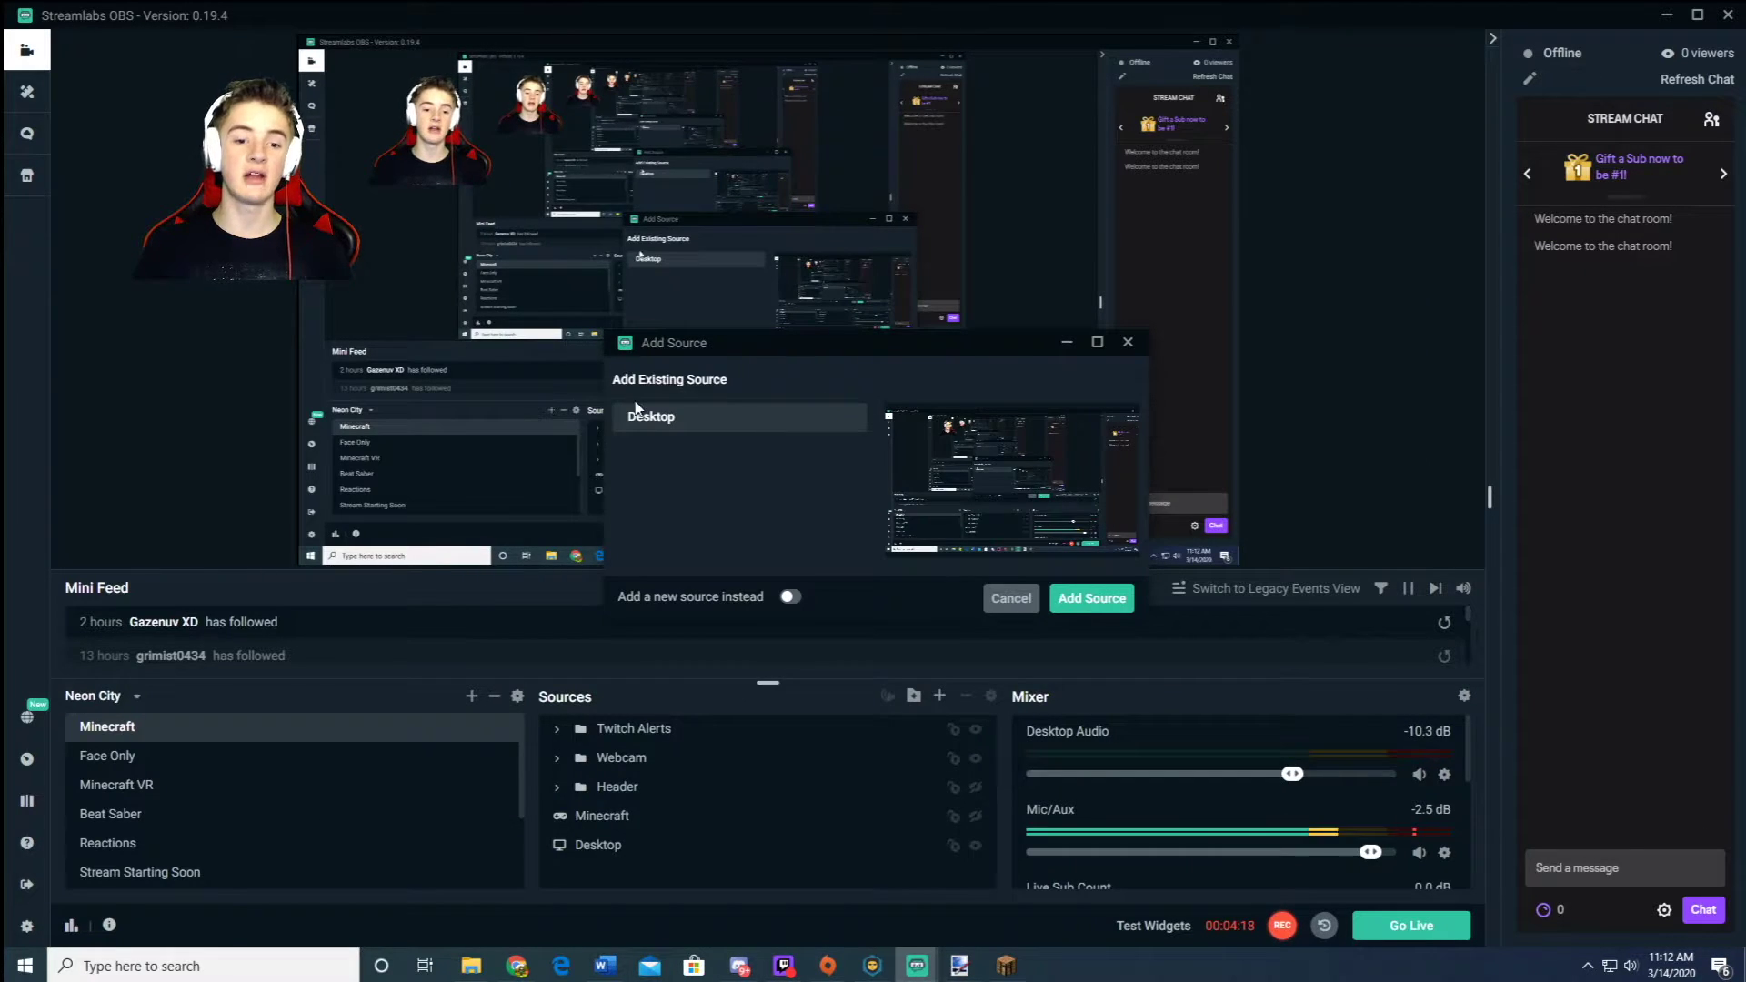
left_click(790, 597)
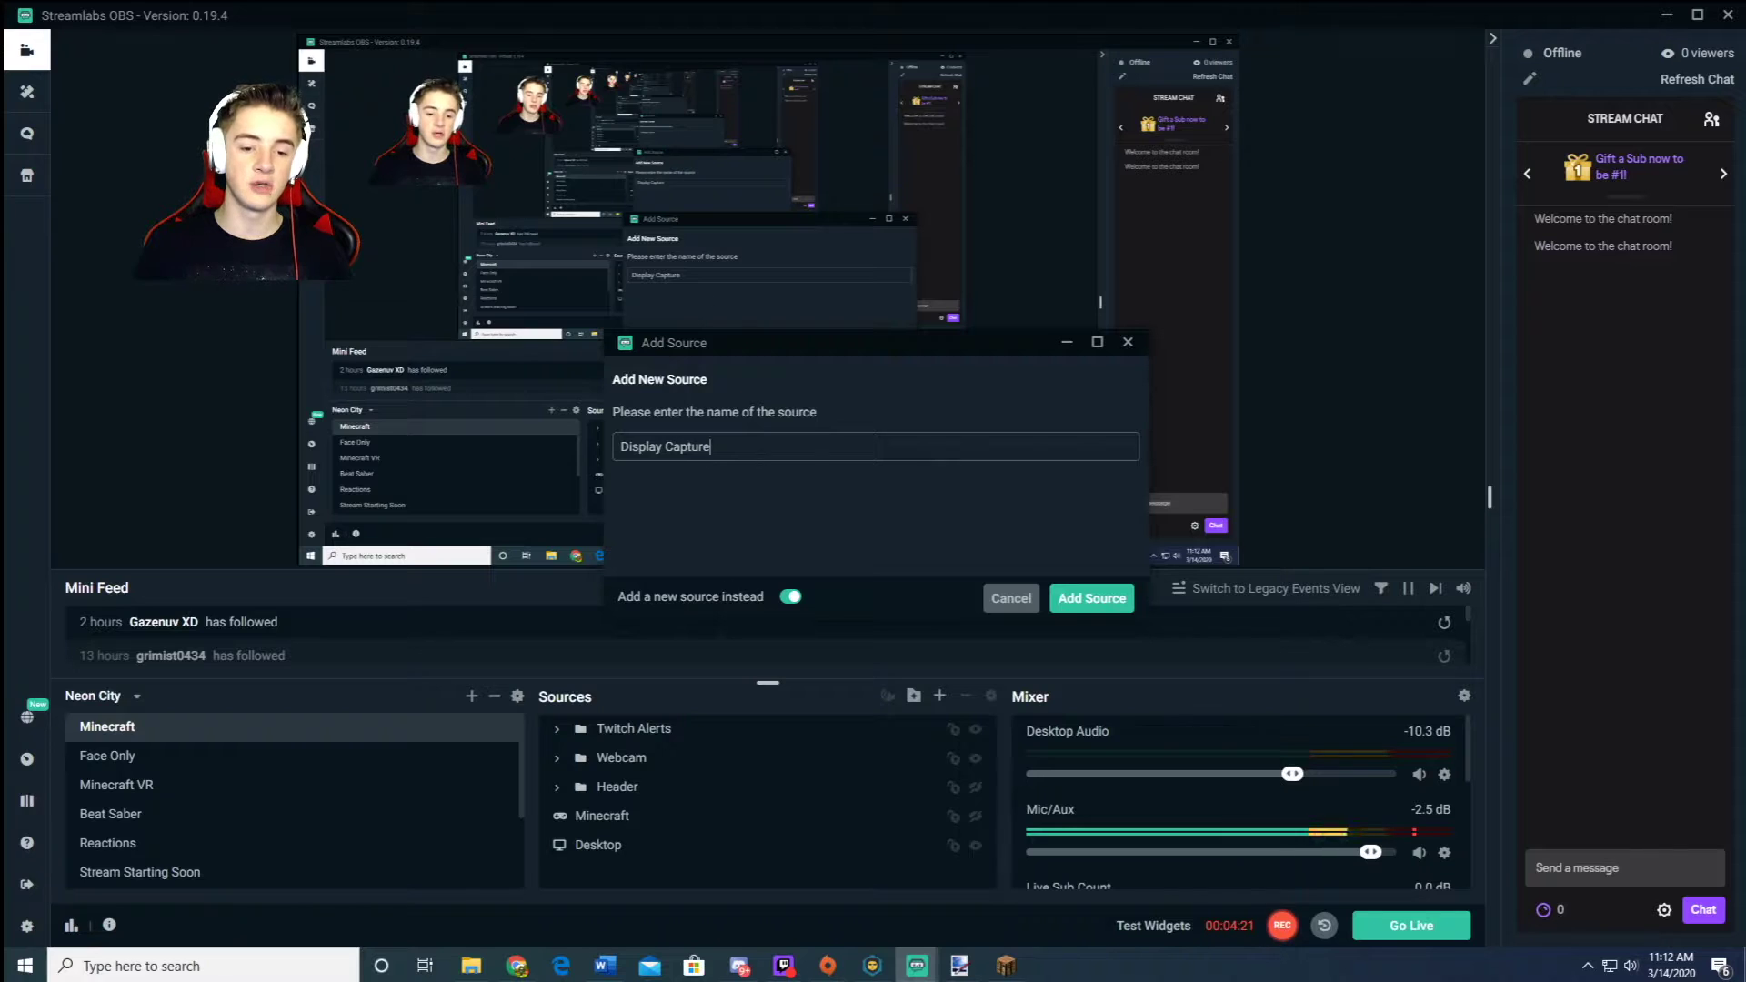
key("ctrl+a")
key("BackSpace")
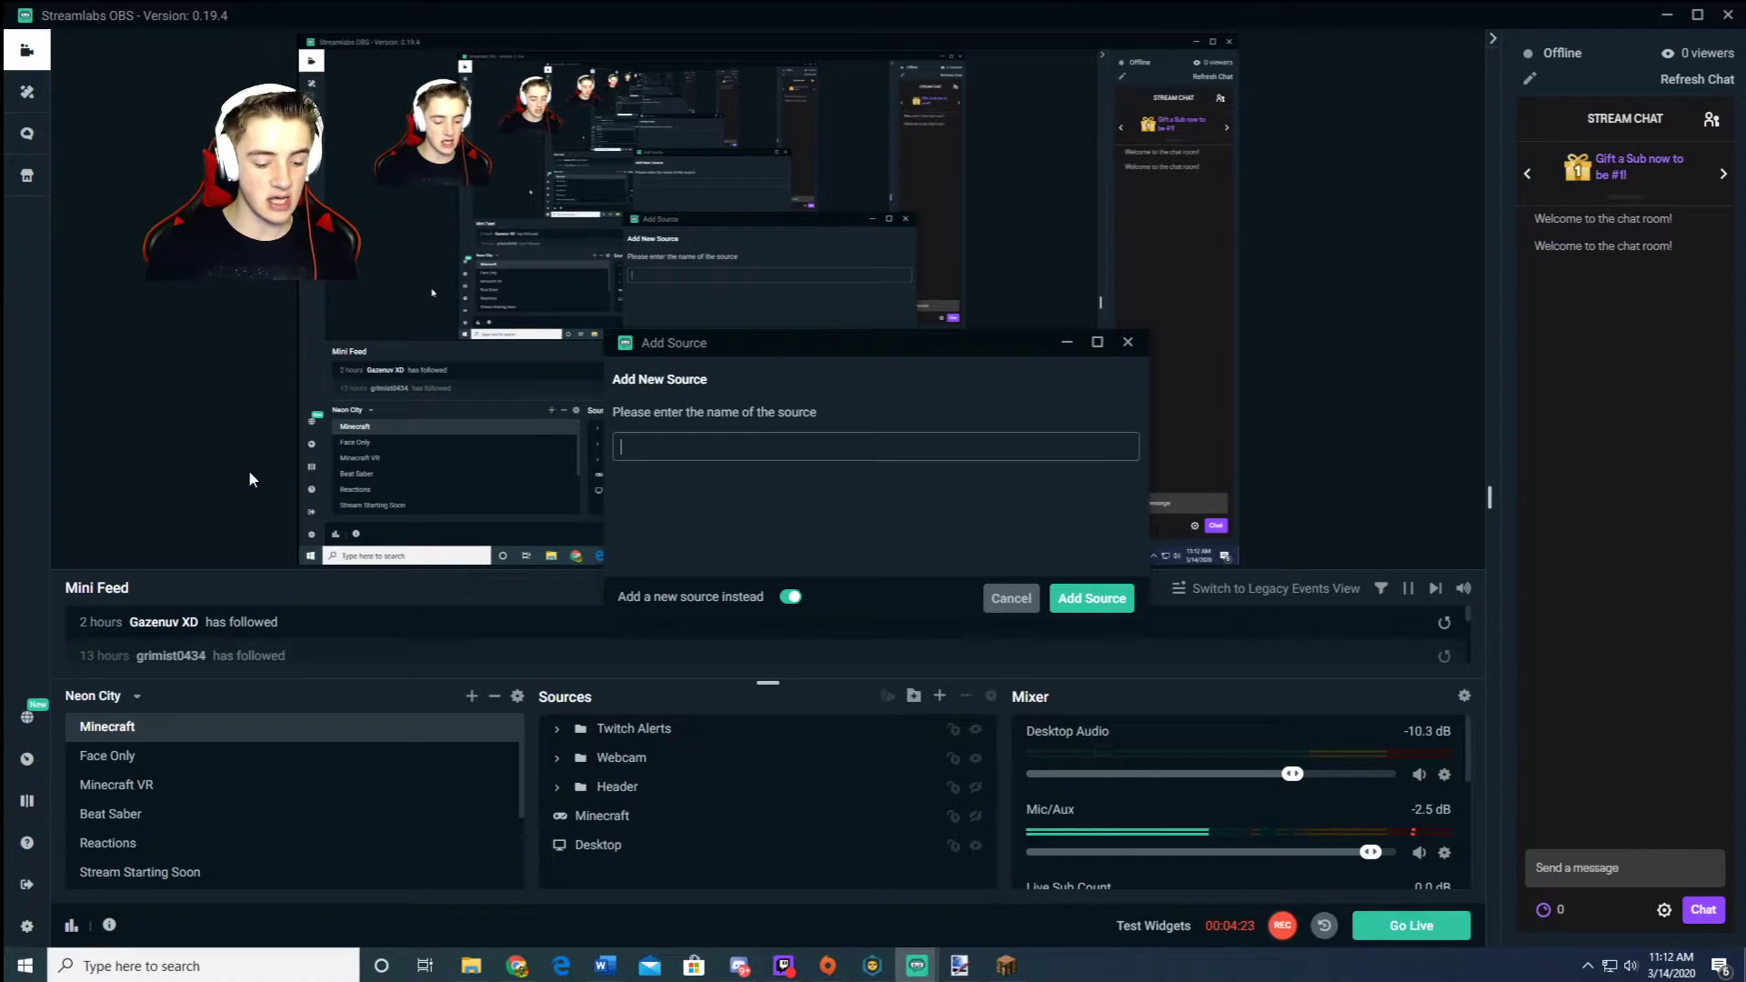
type("Desktop")
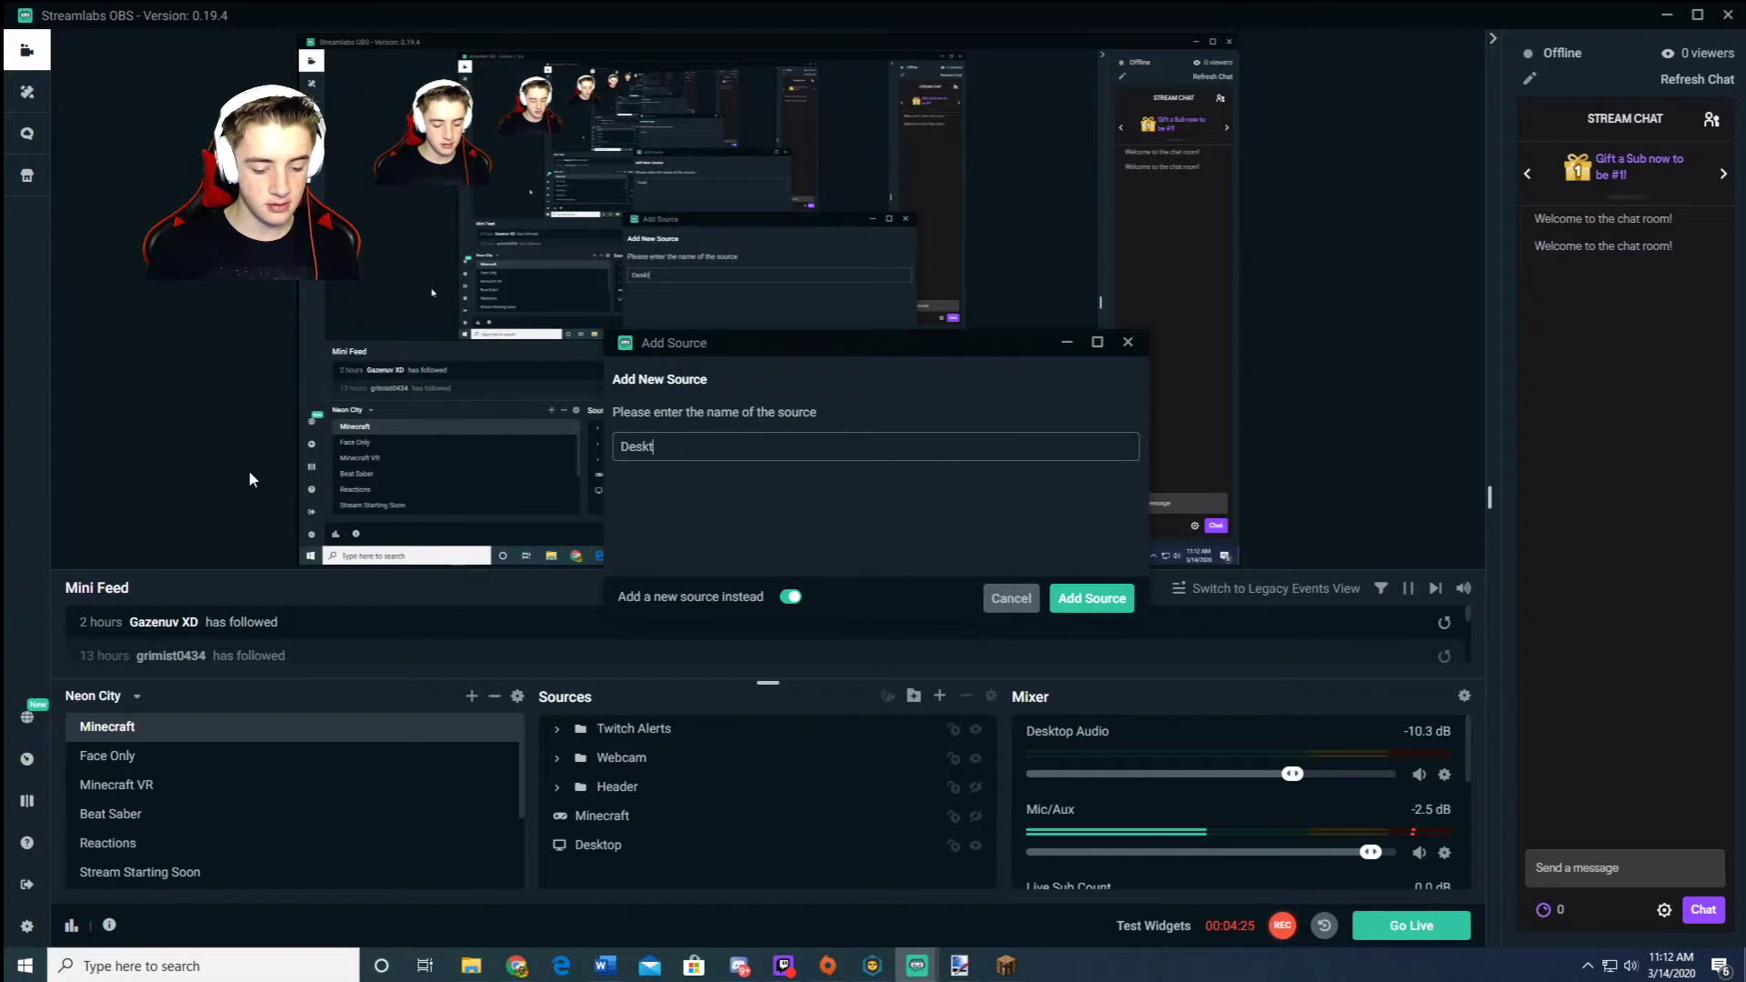
left_click(1091, 598)
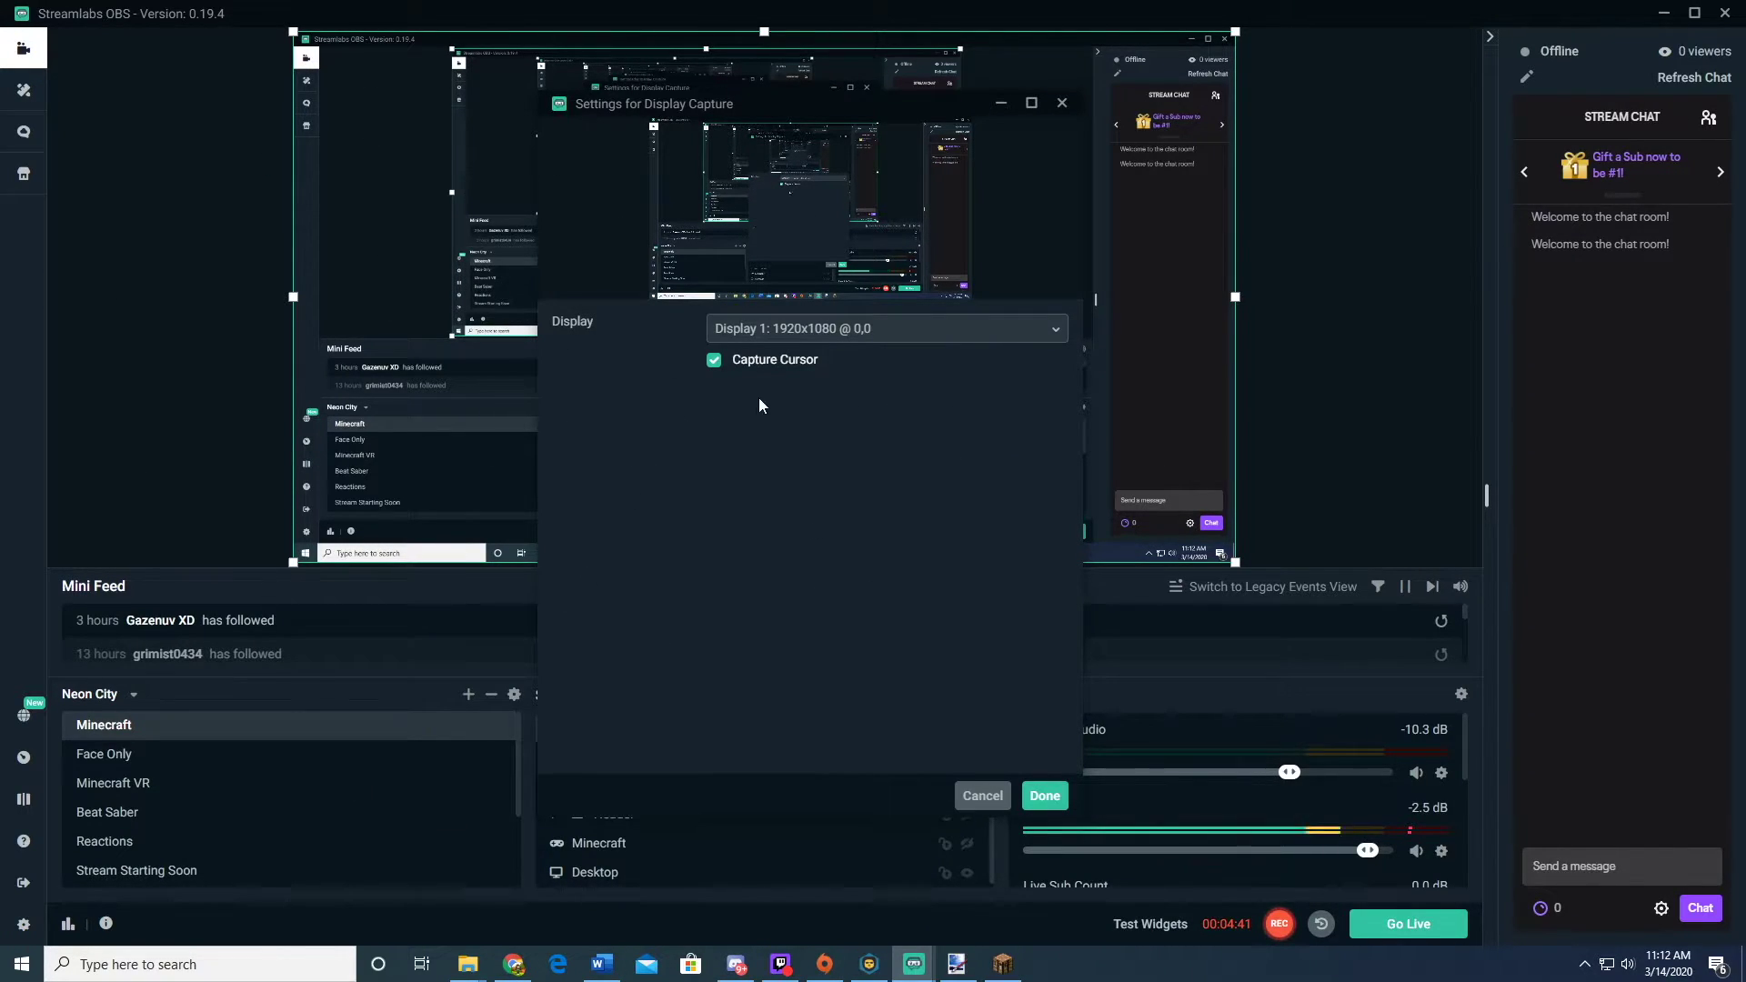
Step: Choose Display 1: 1920x1080 @ 0,0 as the captured display and accept the Display Capture settings
left_click(769, 329)
left_click(802, 351)
left_click(780, 330)
left_click(1037, 797)
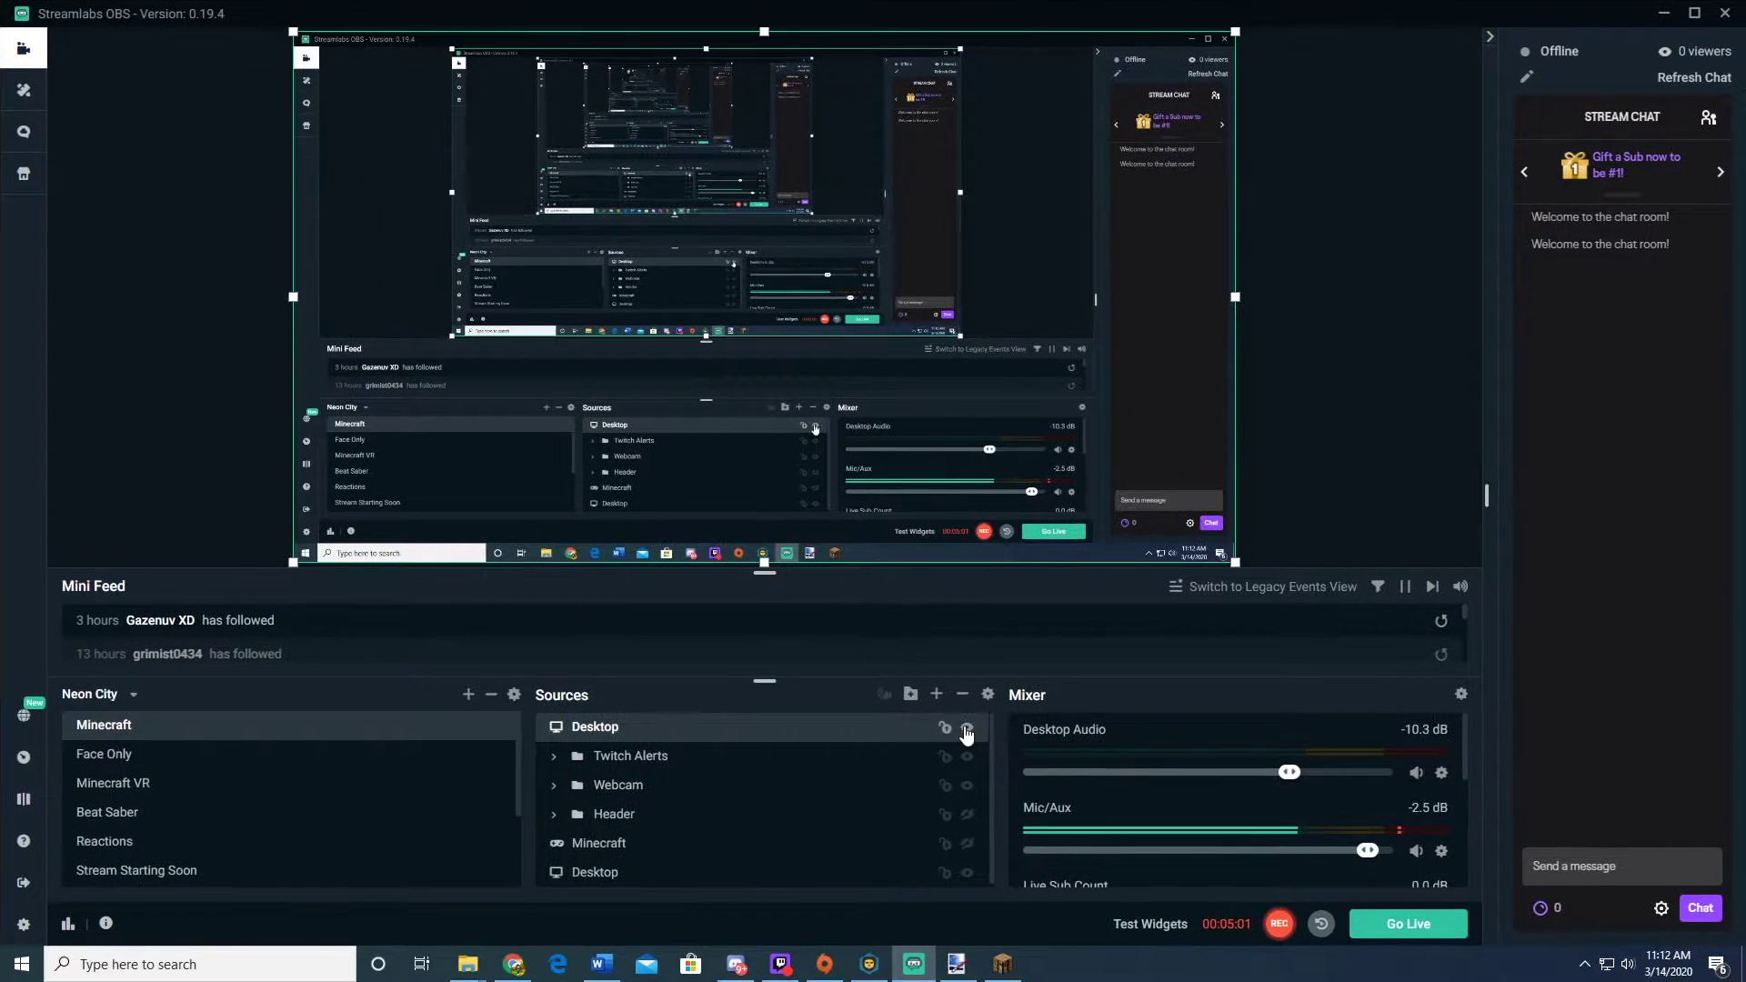
Step: Hide the newly added Desktop source, and toggle the Header folder's visibility on and off again
left_click(968, 730)
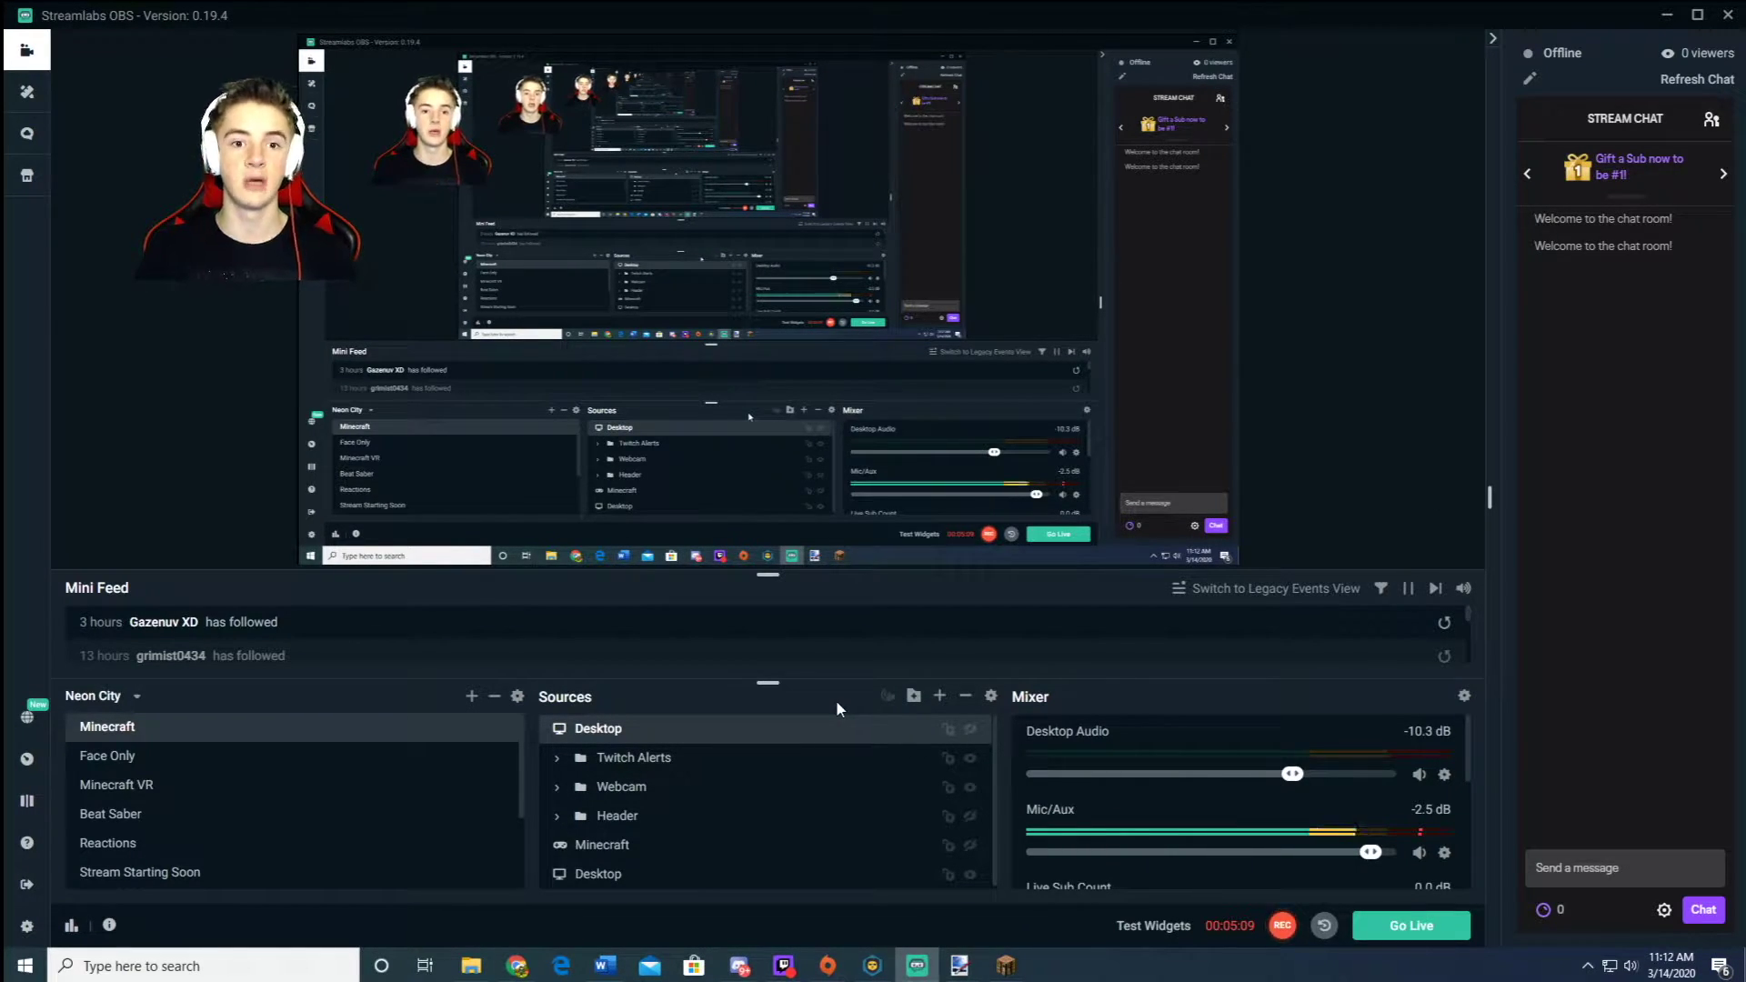
left_click(970, 819)
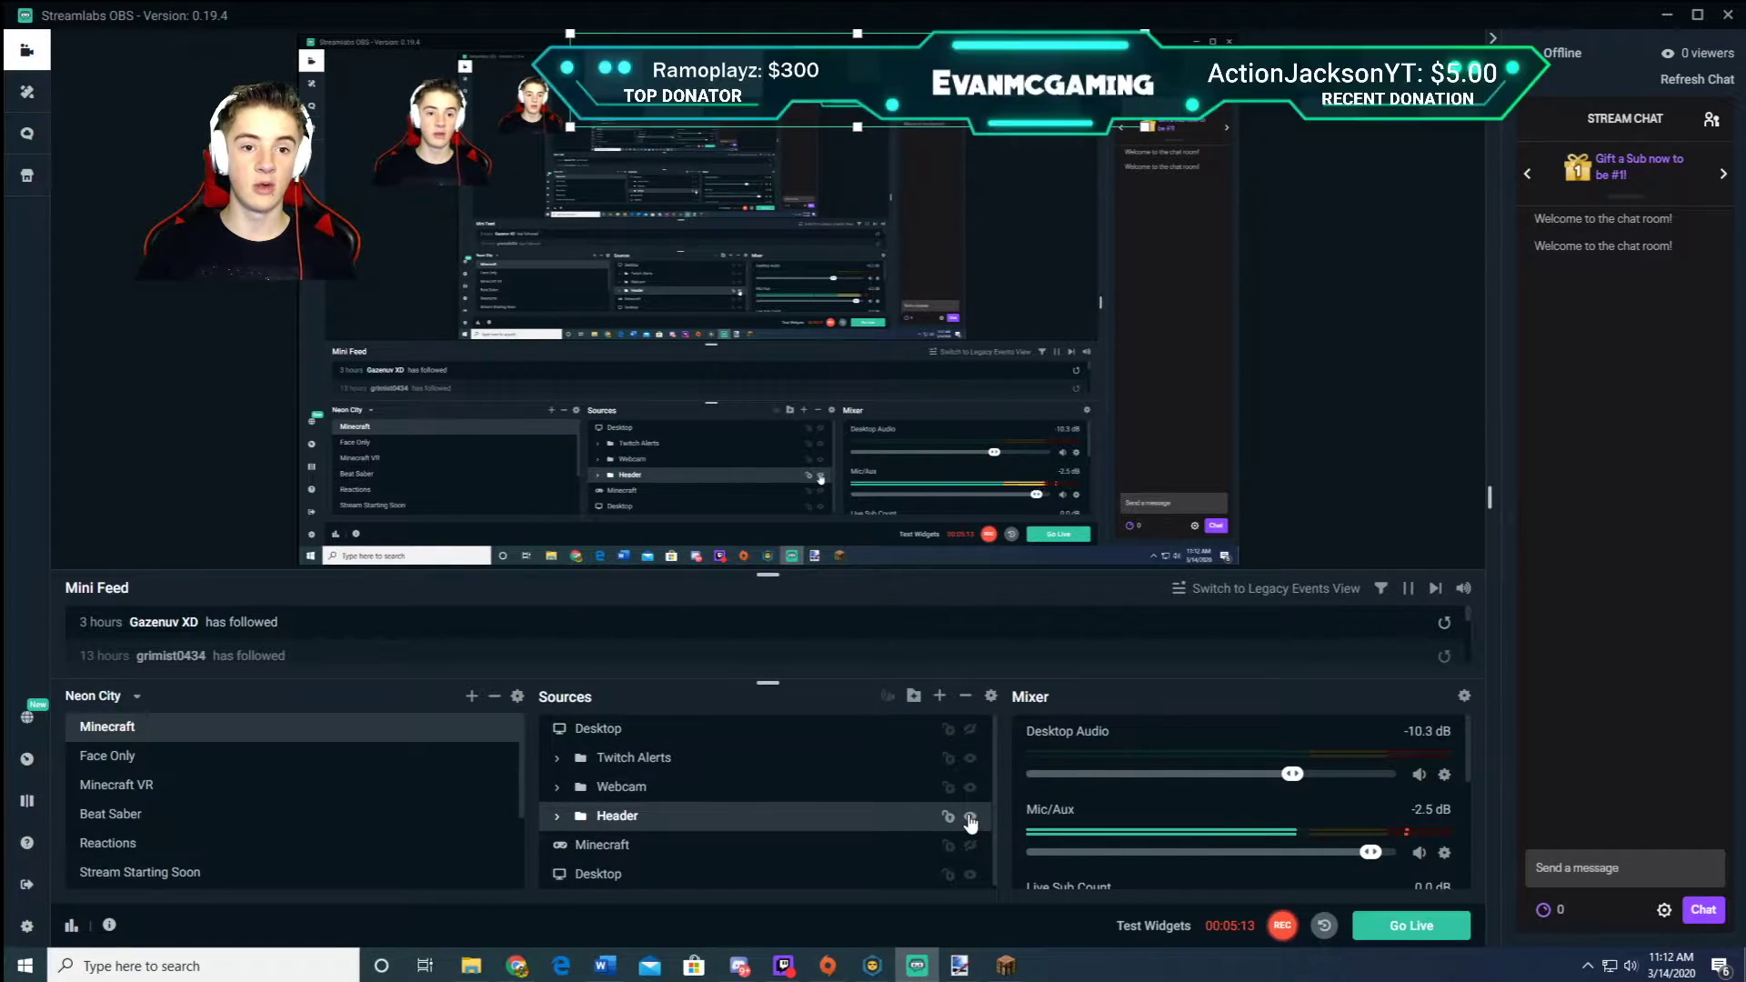
left_click(970, 818)
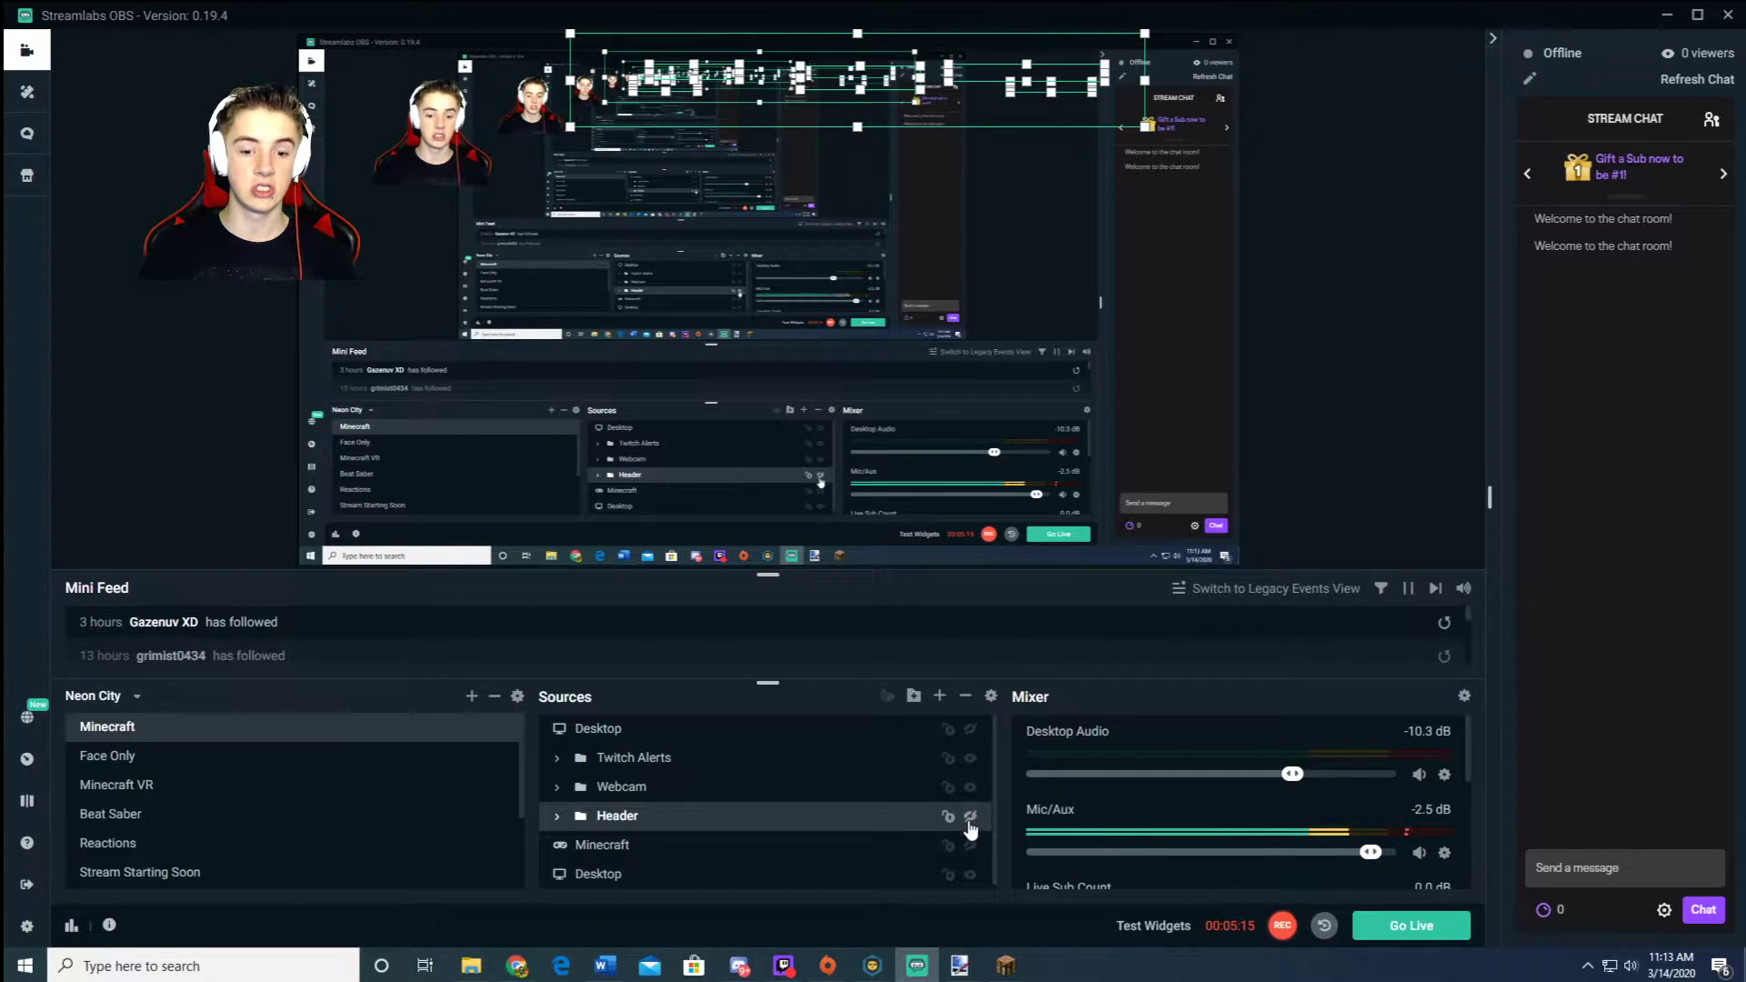
left_click(1328, 389)
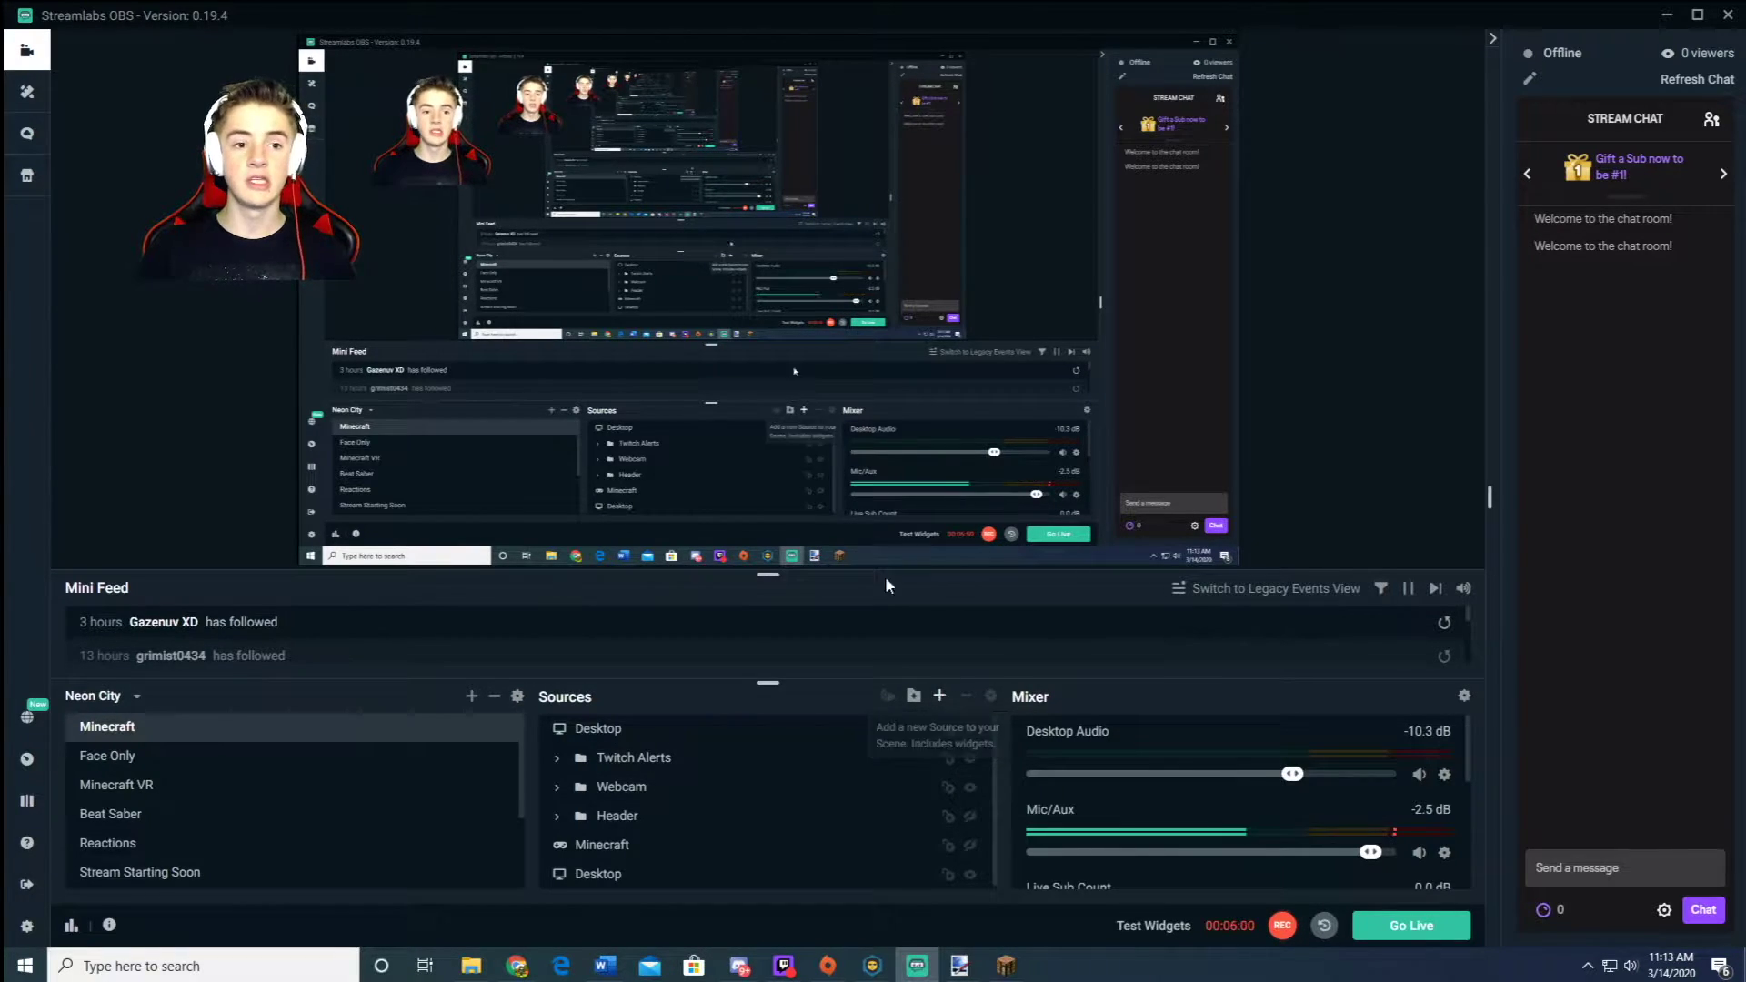
Step: Add a new Video Capture Device source named Camera to the Minecraft scene instead of reusing the existing Webcam source
left_click(940, 697)
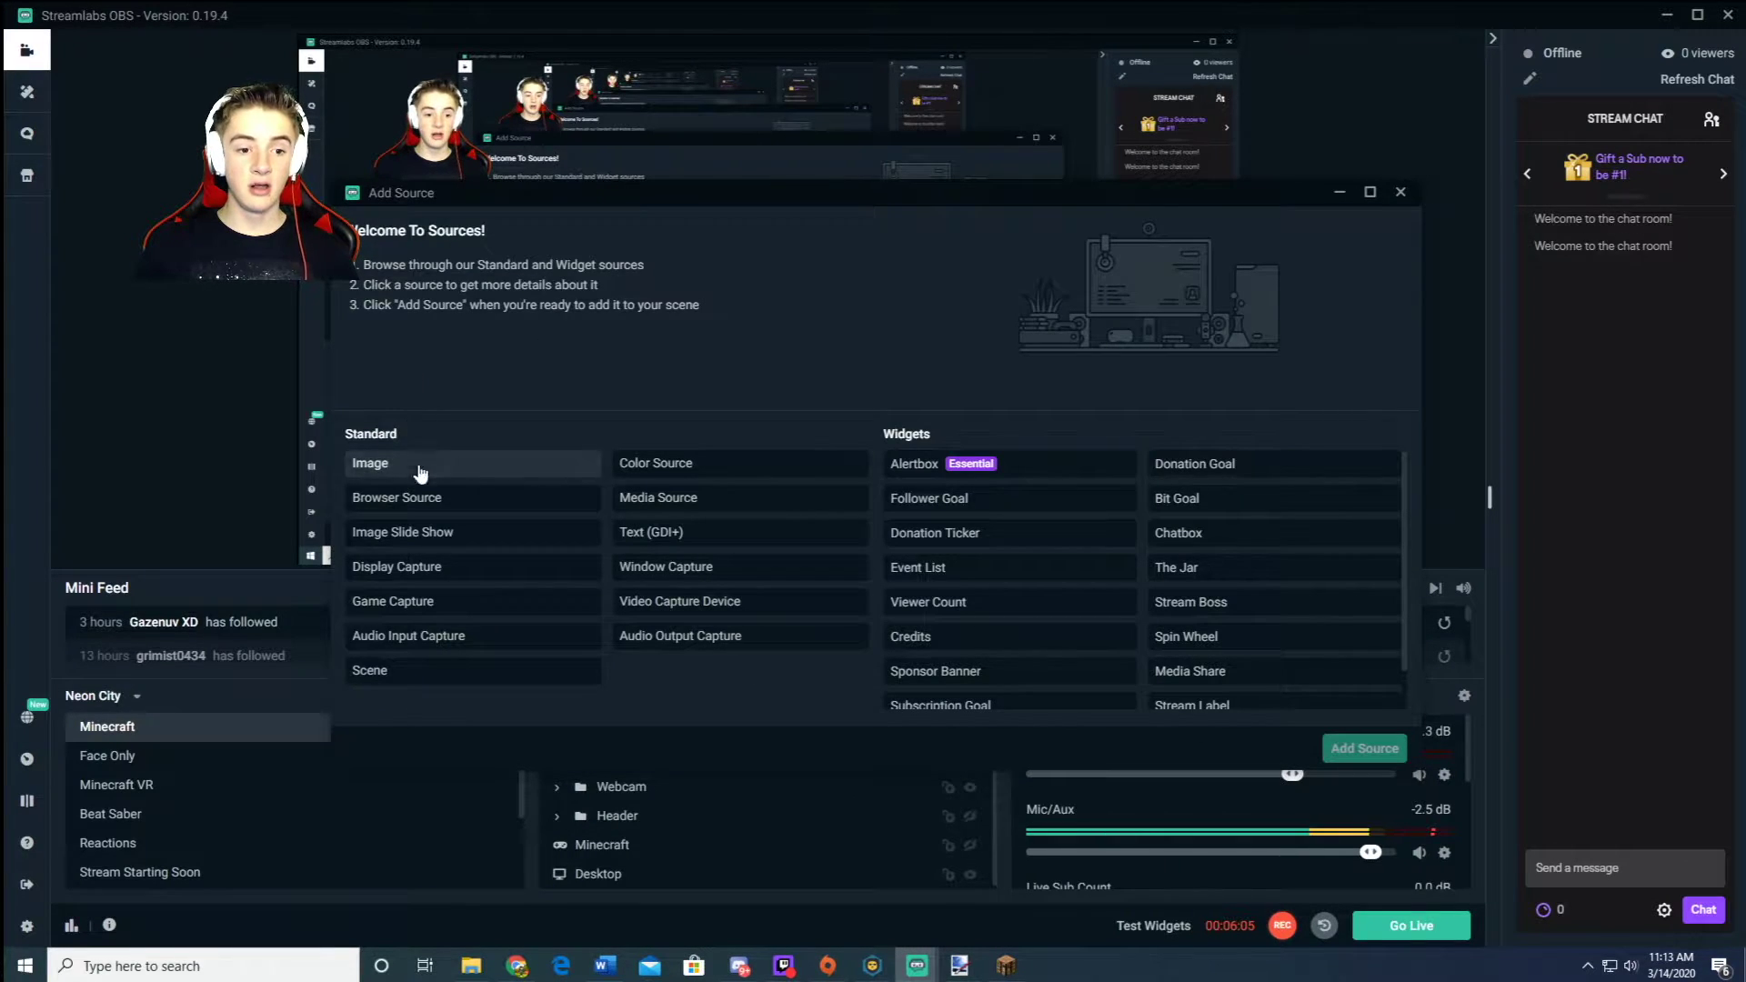
left_click(694, 603)
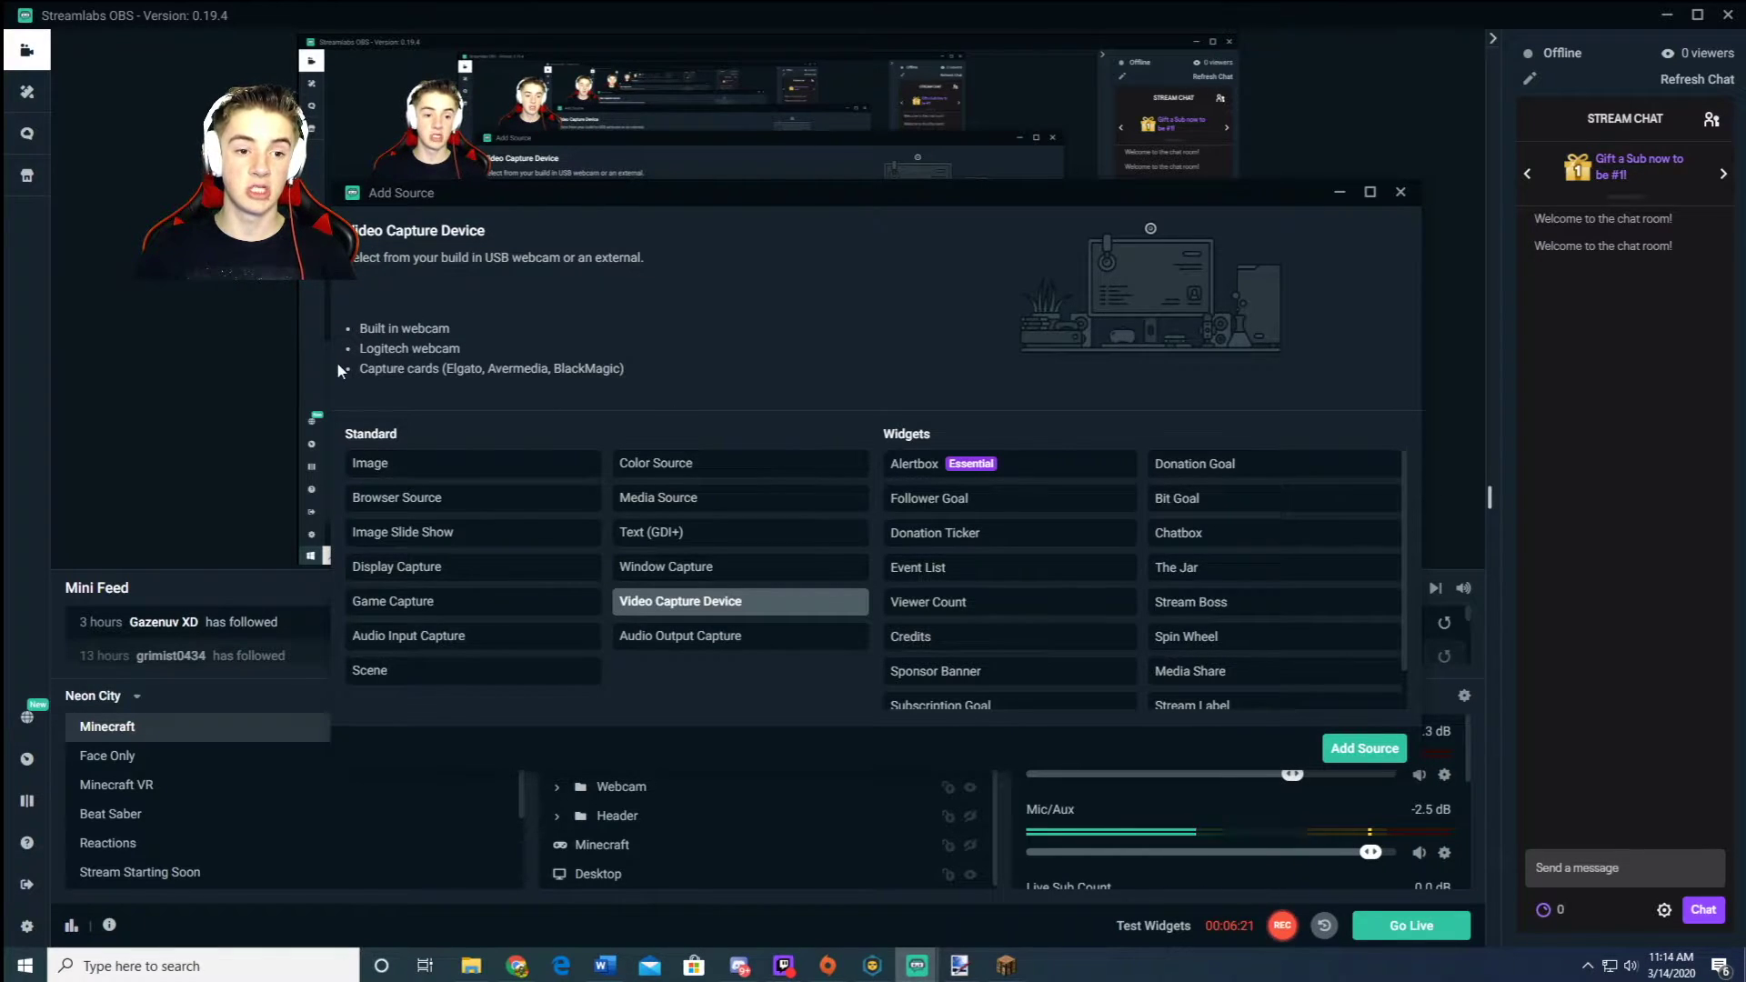
left_click(1370, 746)
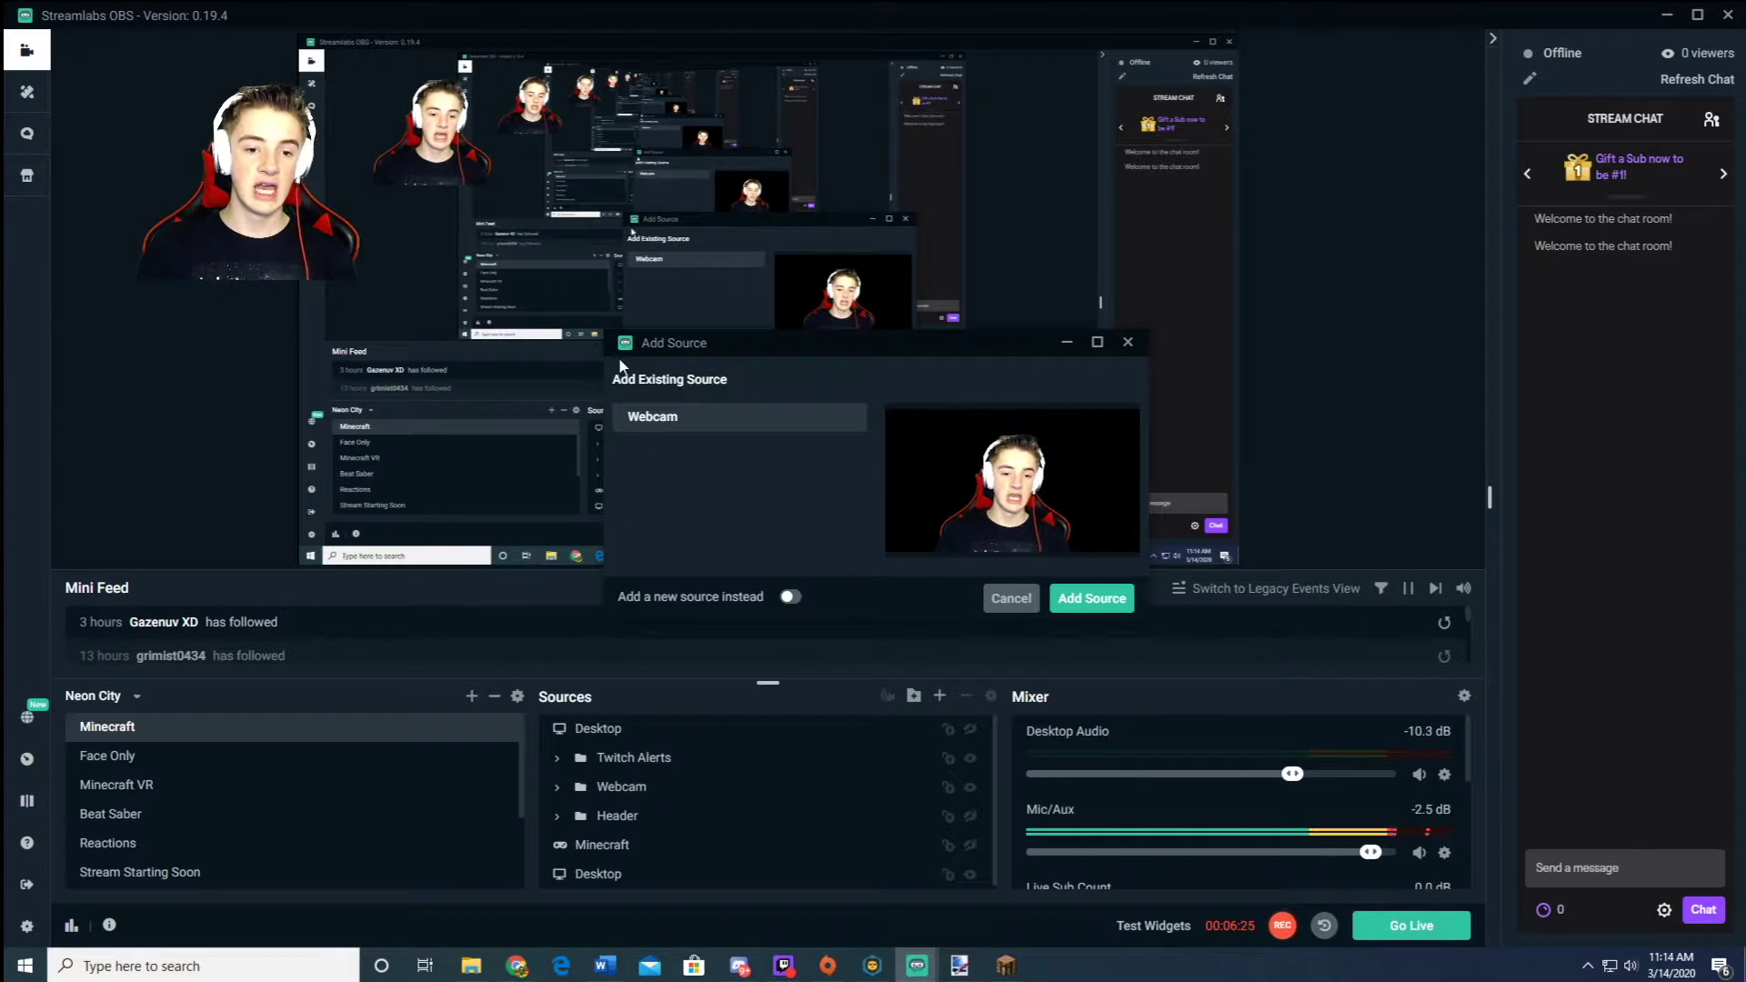
left_click(790, 597)
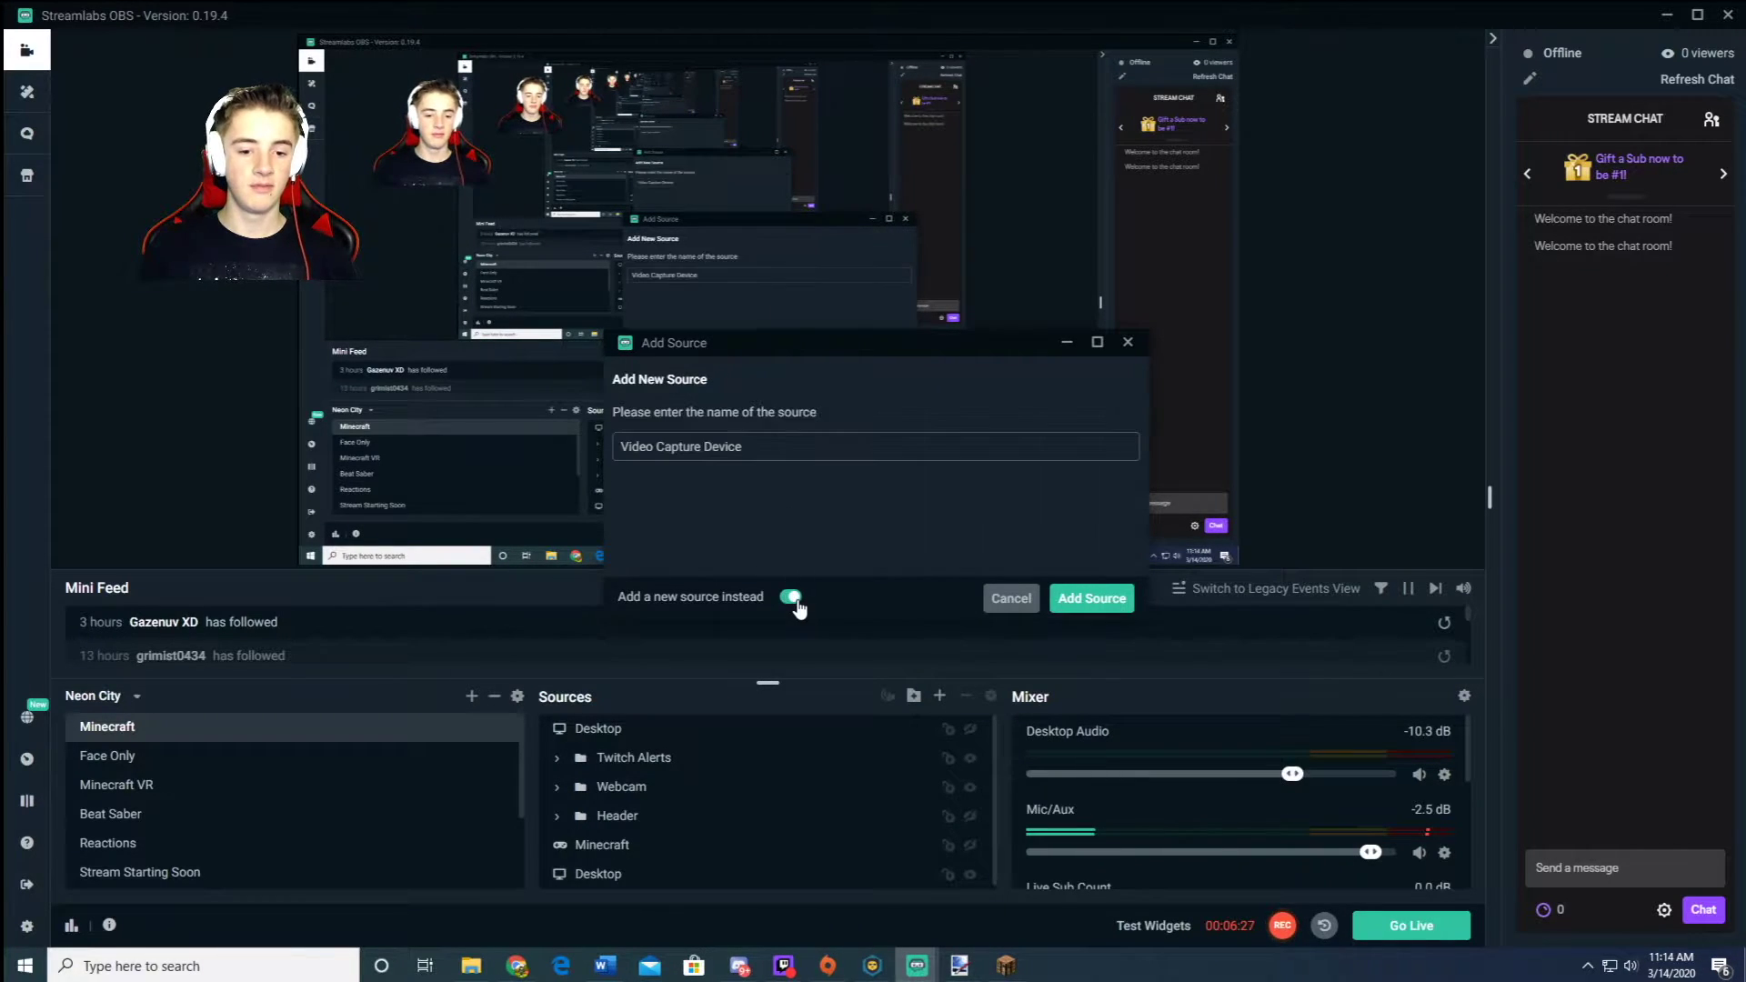
key("ctrl+a")
key("BackSpace")
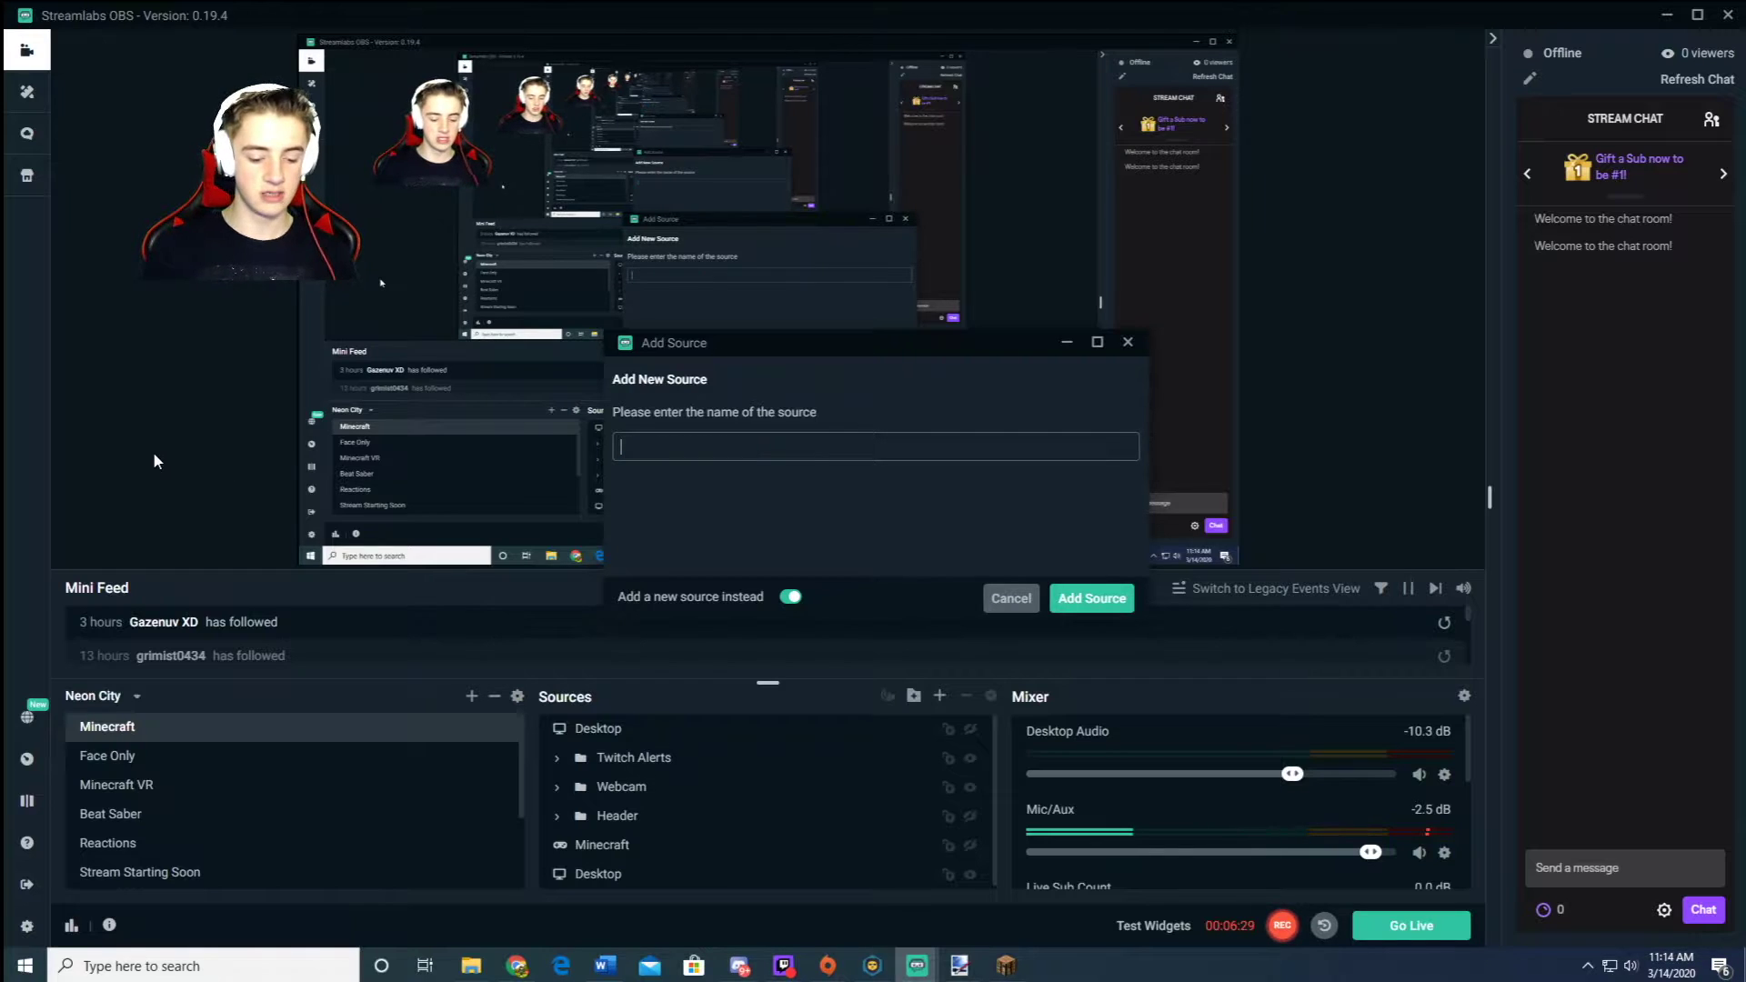
type("Ca")
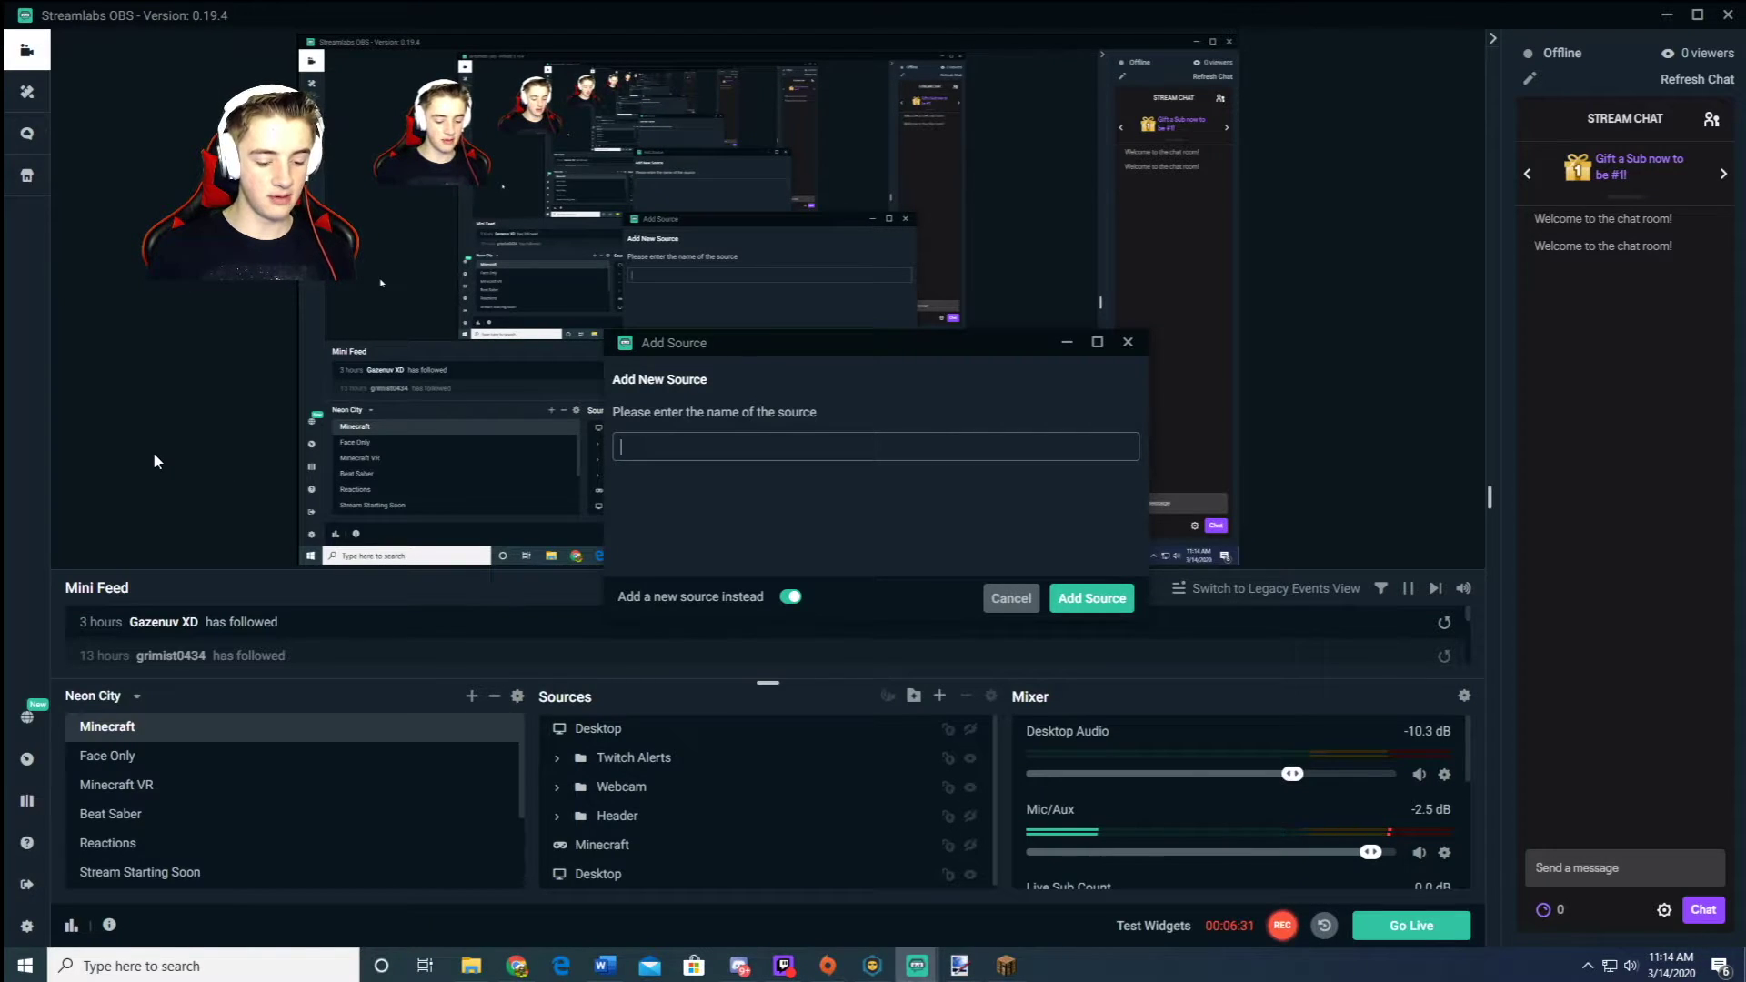
type("mera")
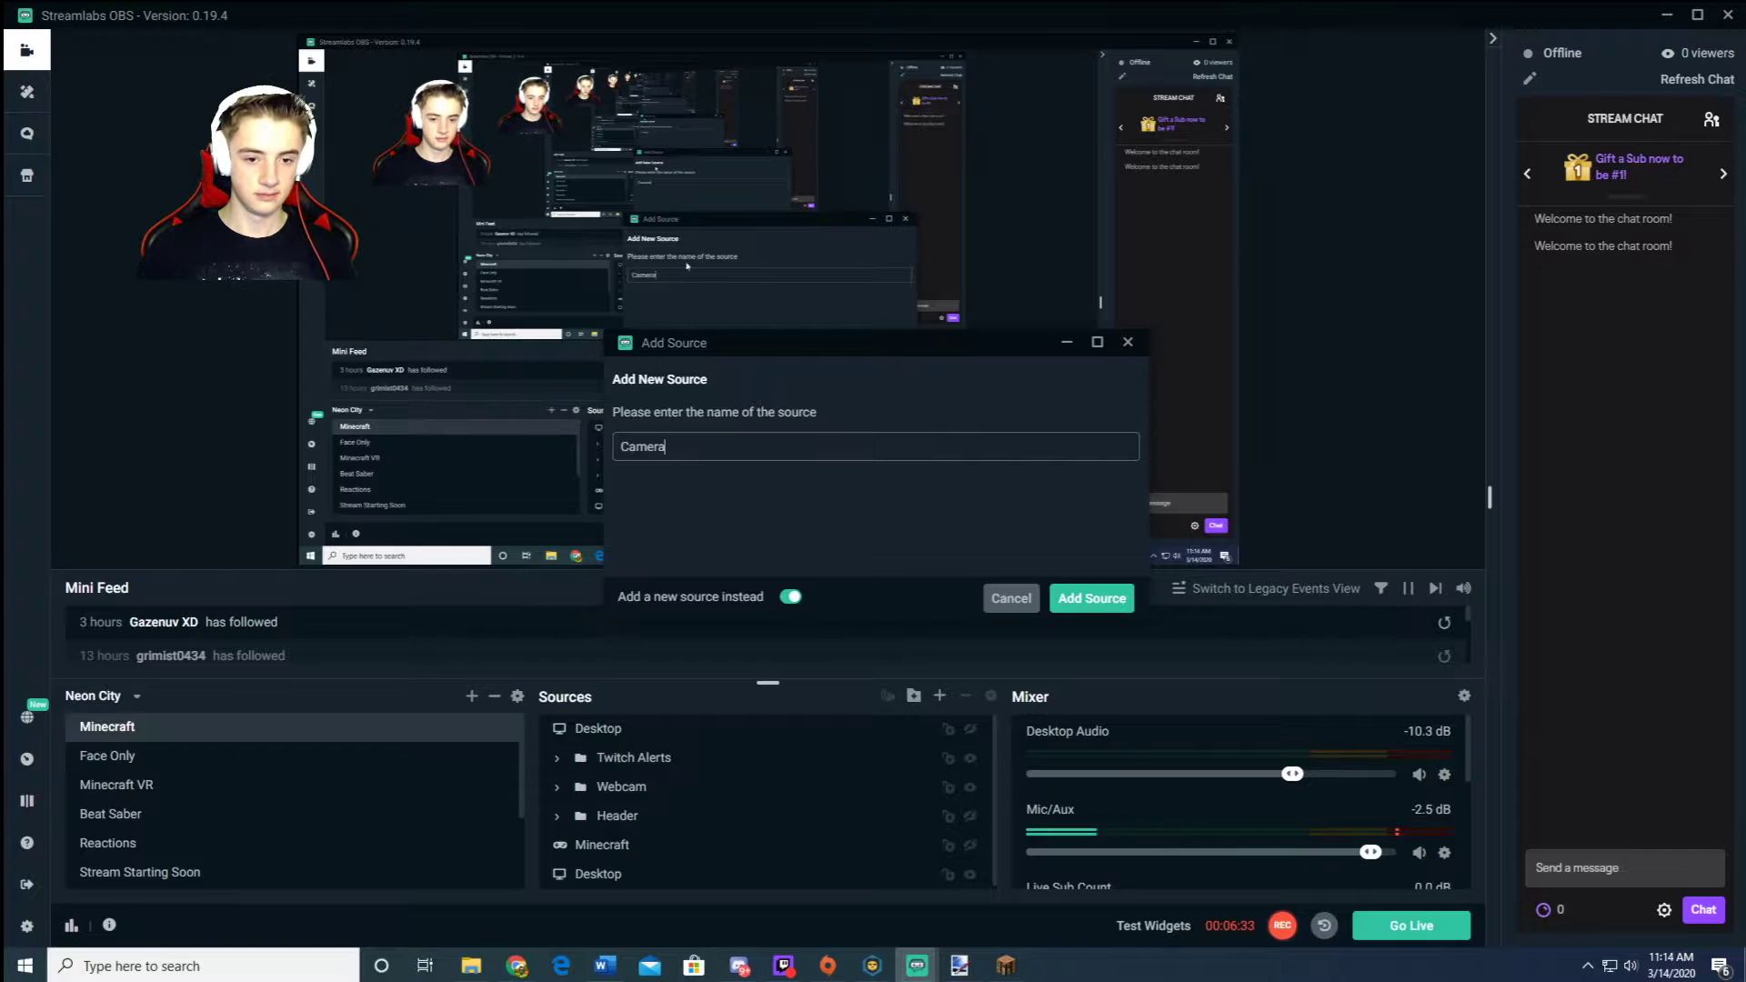
left_click(1099, 598)
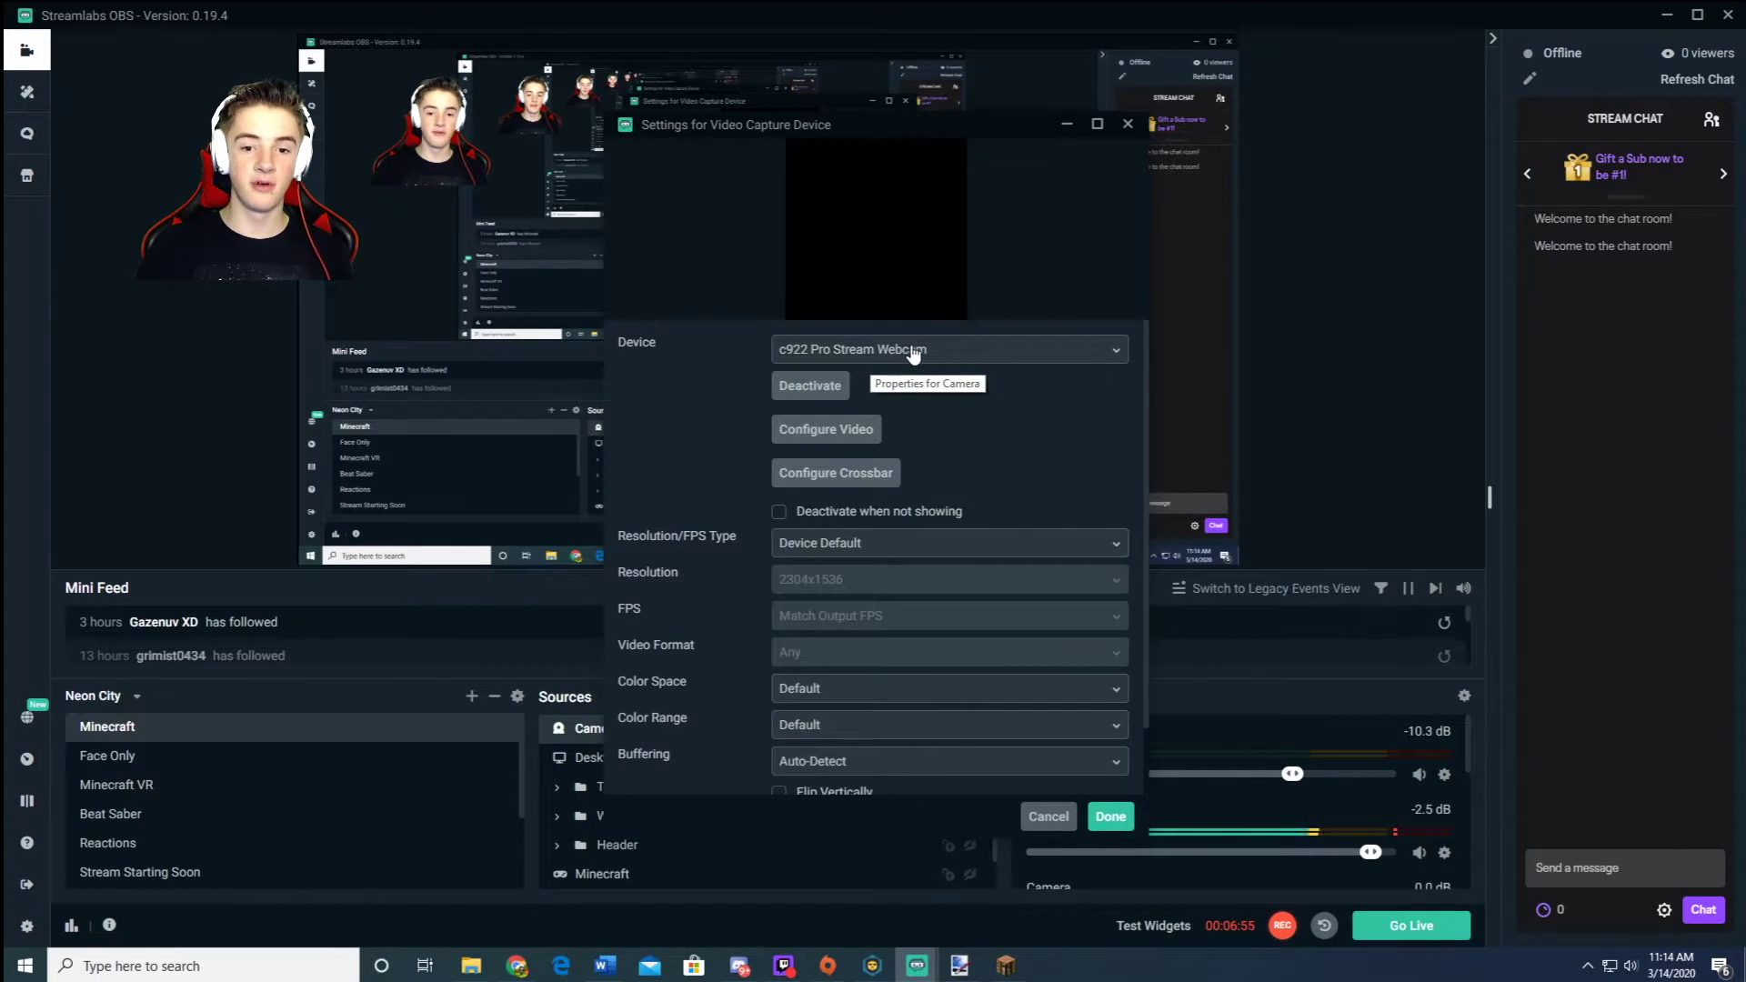
Step: Choose c922 Pro Stream Webcam as the Camera source's device, review the remaining options and accept the settings
left_click(914, 349)
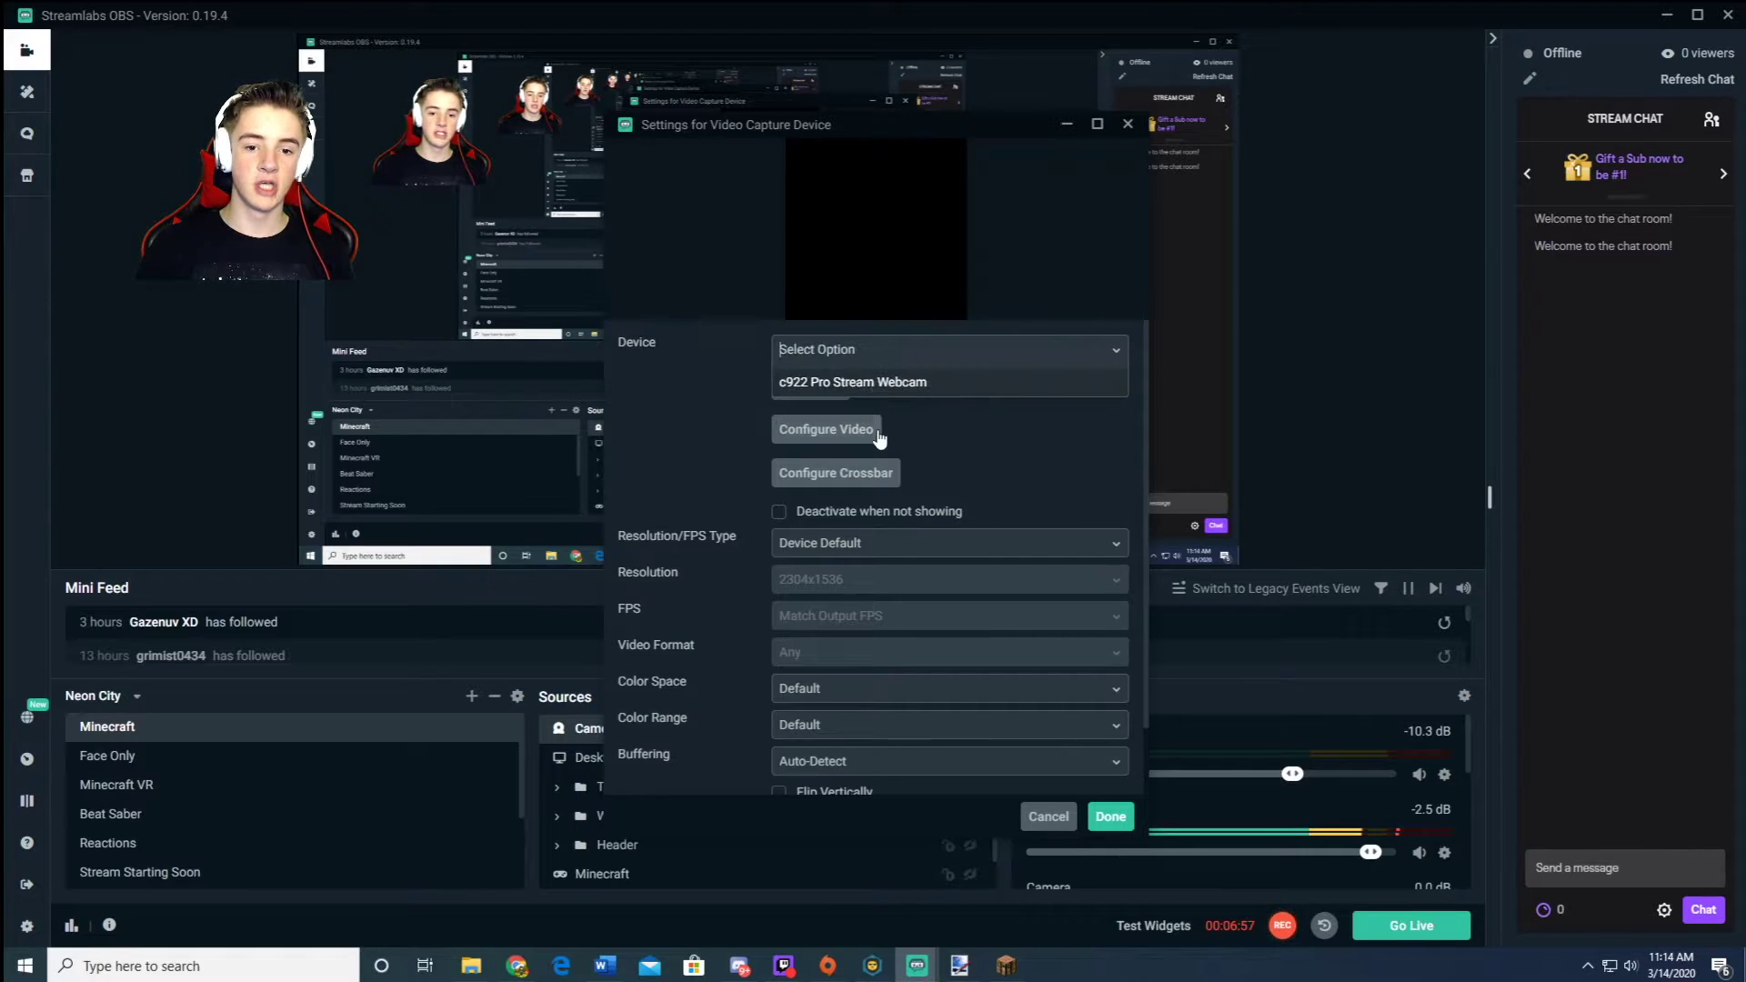
left_click(937, 383)
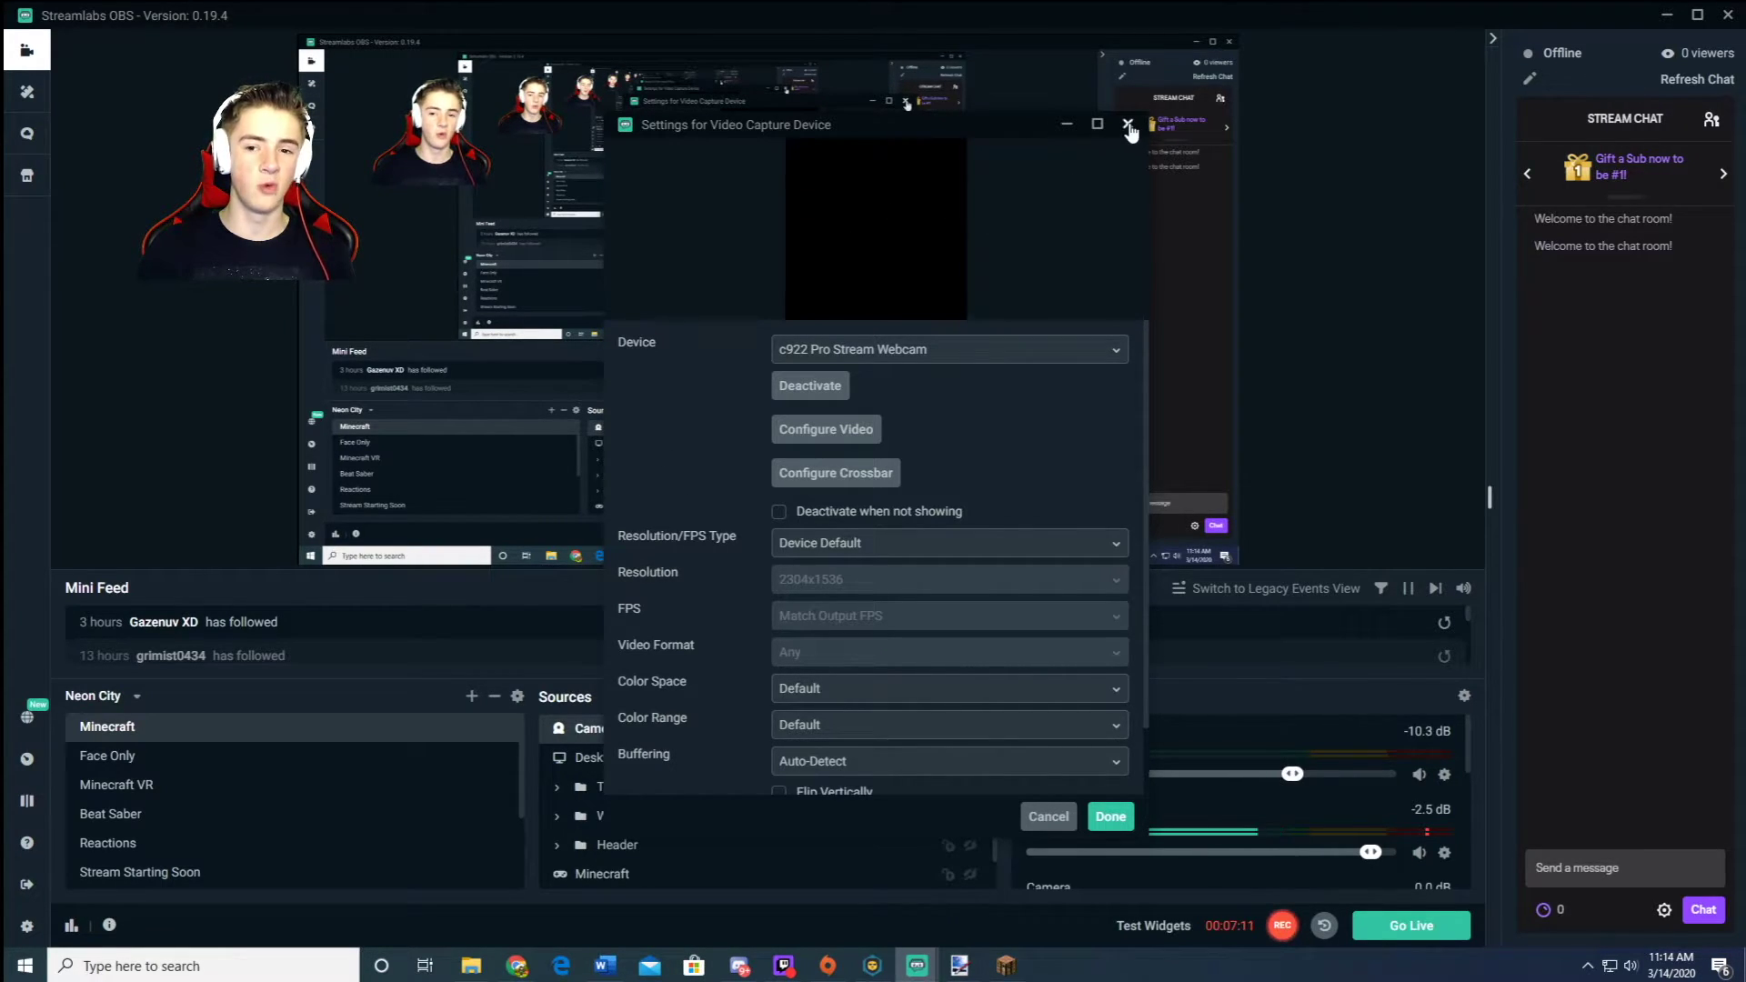
scroll(938, 369, "down", 2)
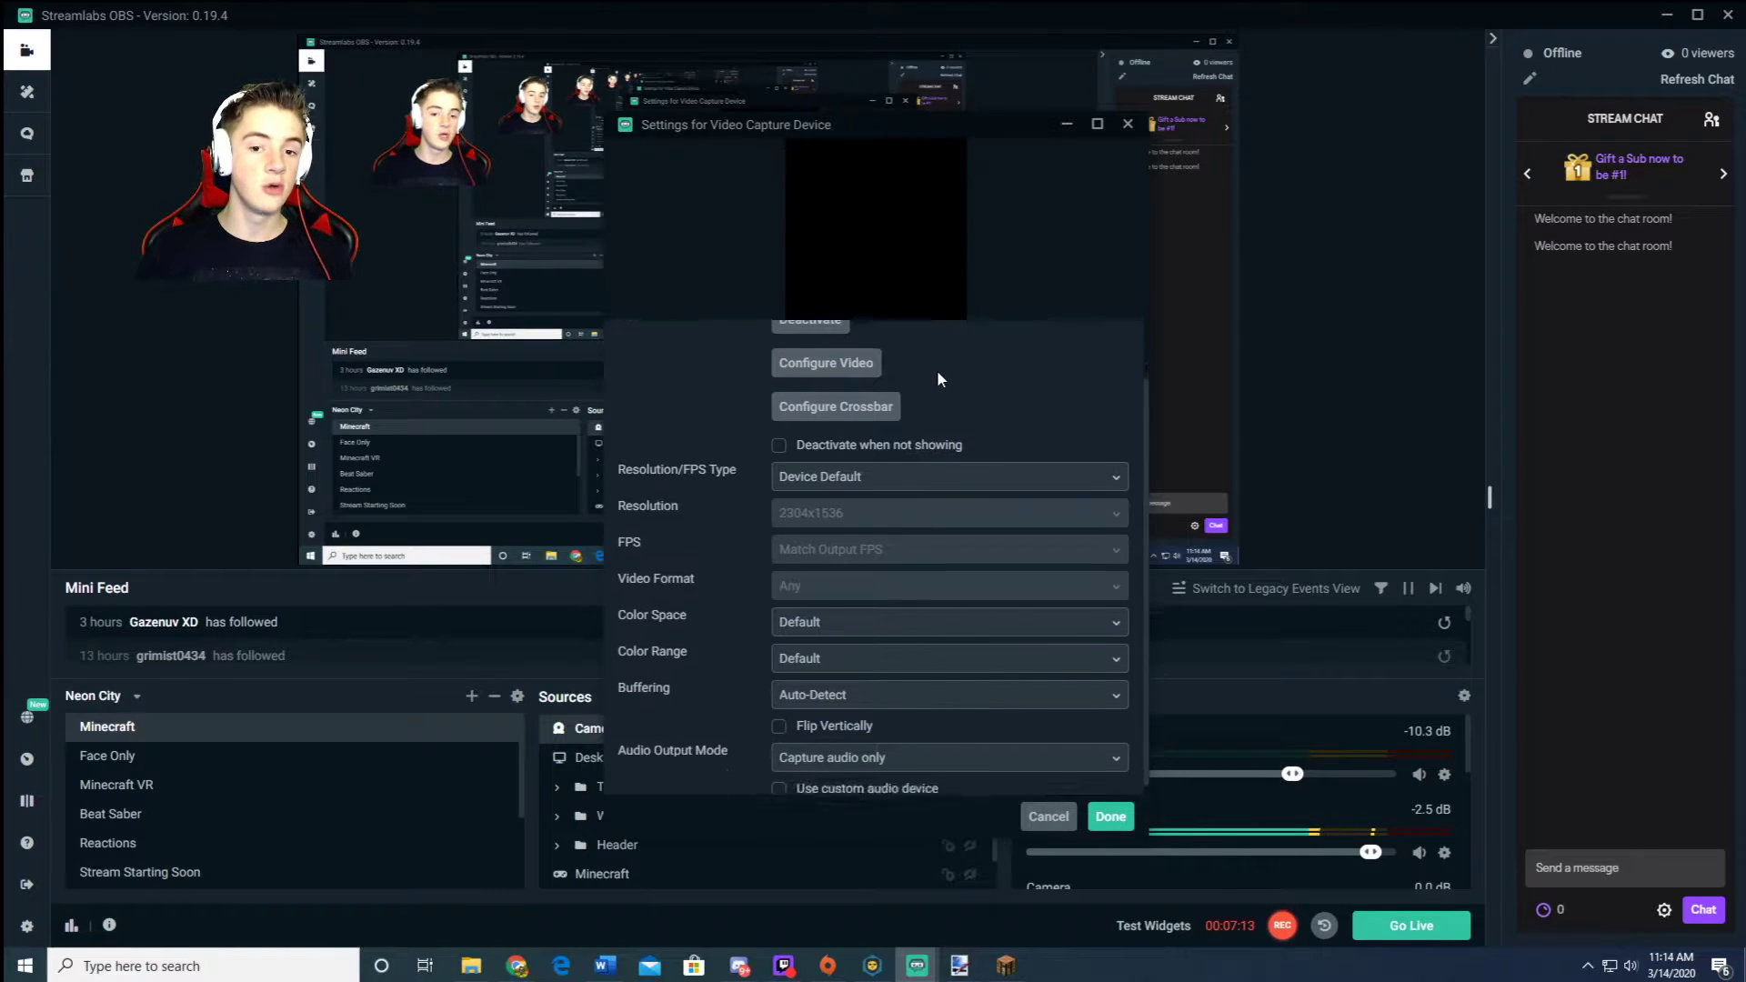
scroll(937, 378, "up", 2)
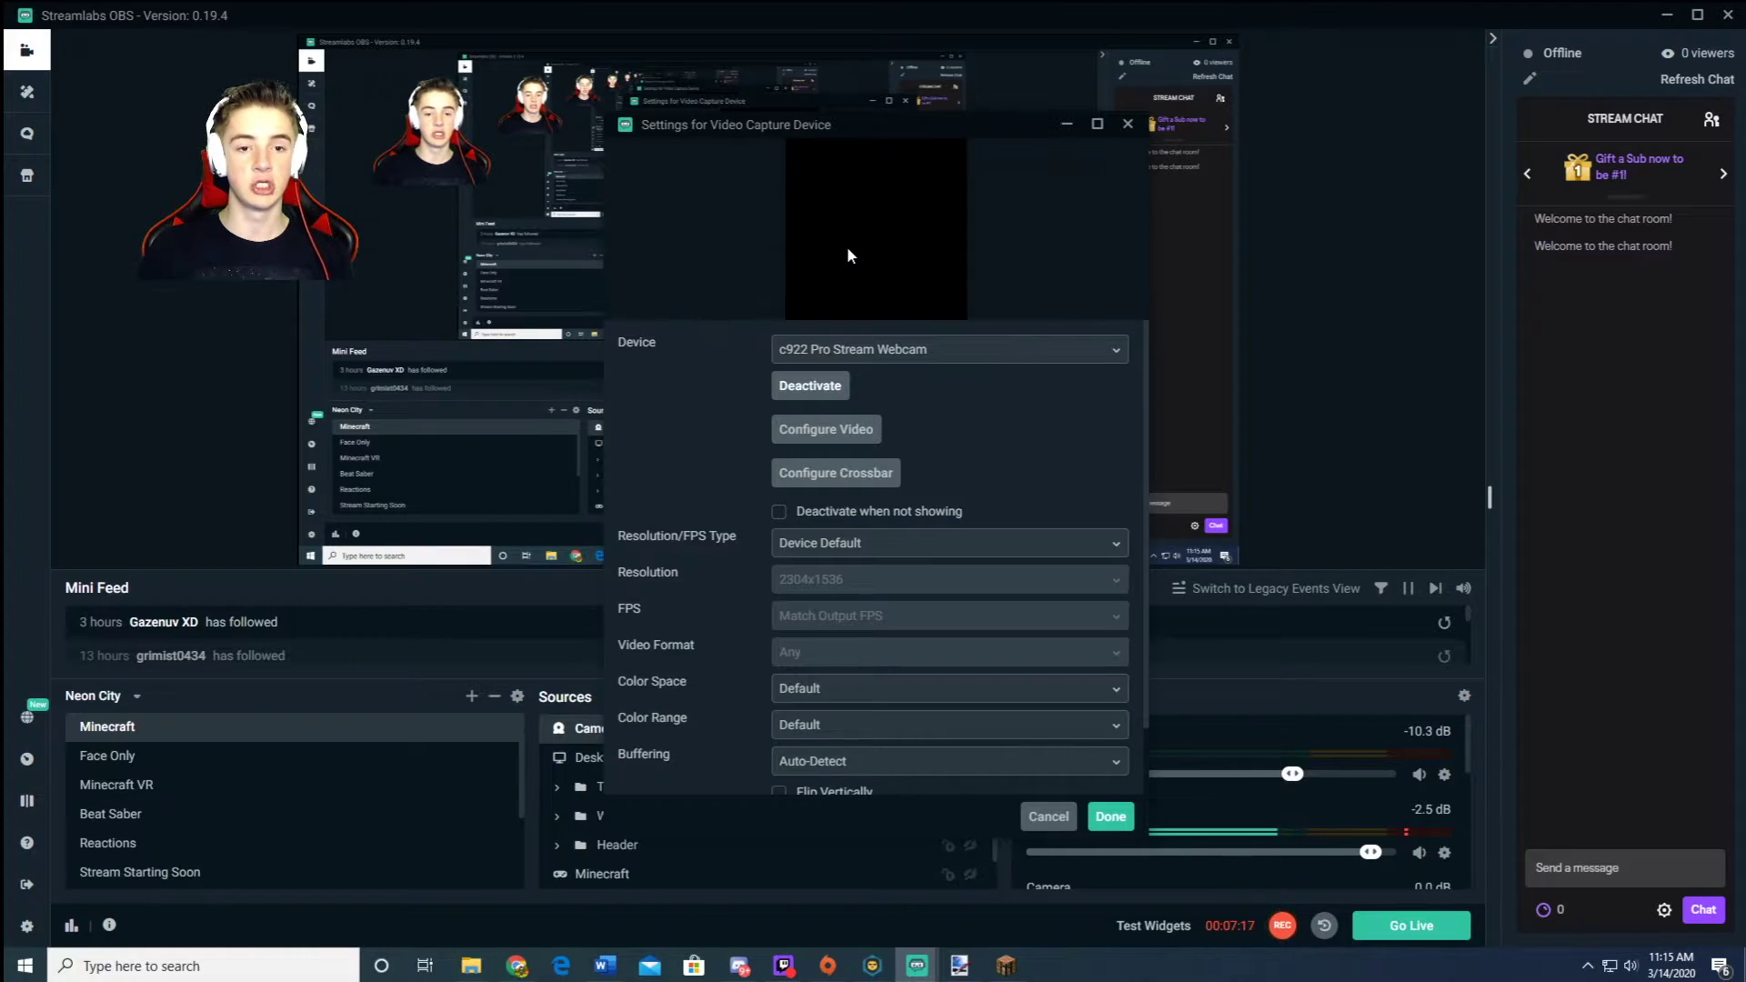
scroll(848, 259, "down", 2)
left_click(1102, 819)
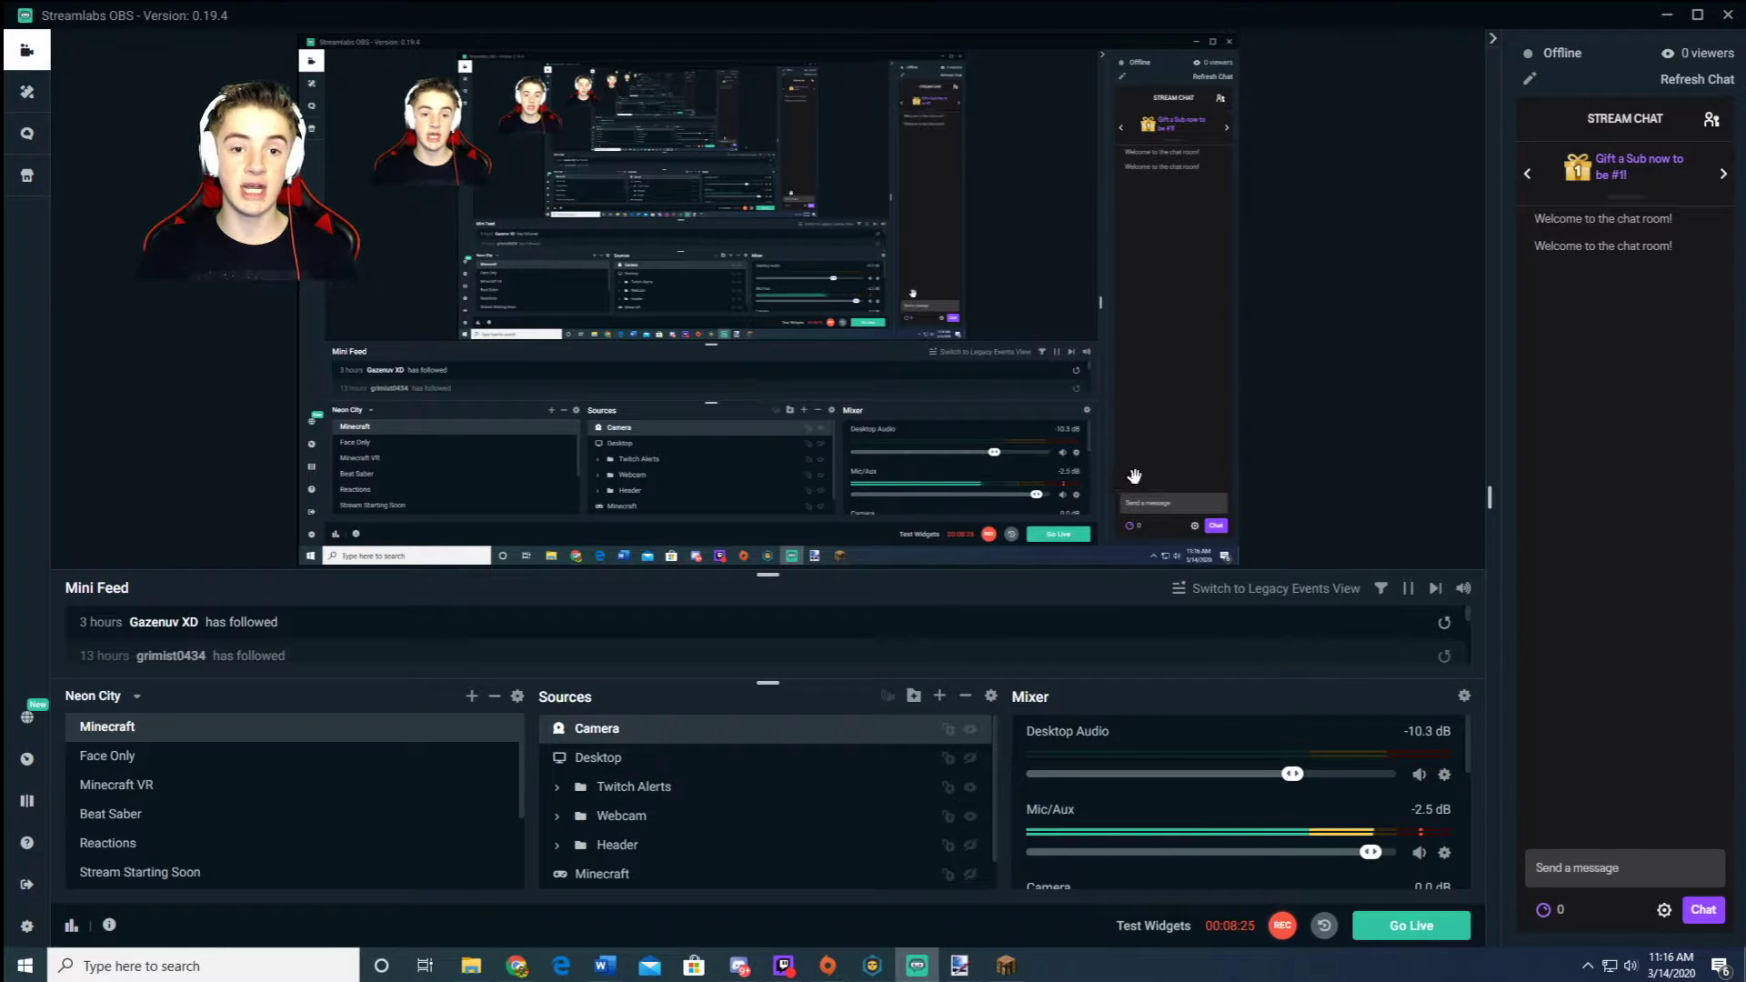
Step: Select the existing webcam image in the preview, clear the selection, and remove the newly added Camera source
left_click(471, 119)
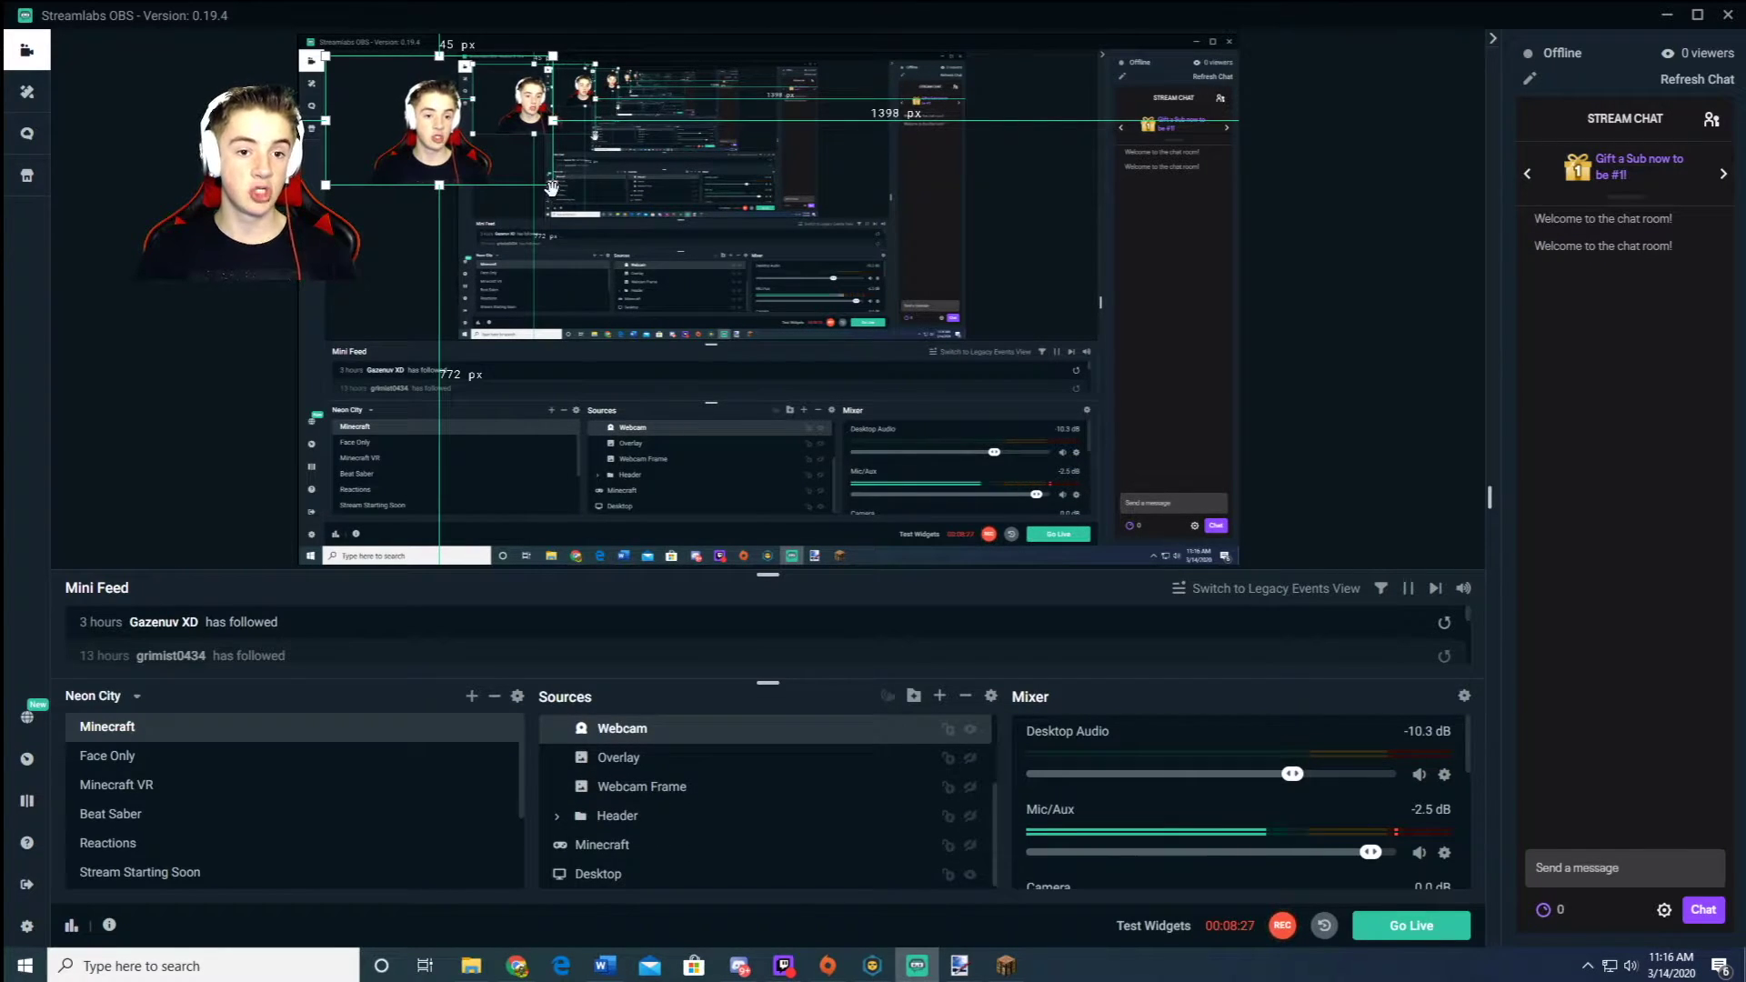
left_click(780, 251)
left_click(1378, 310)
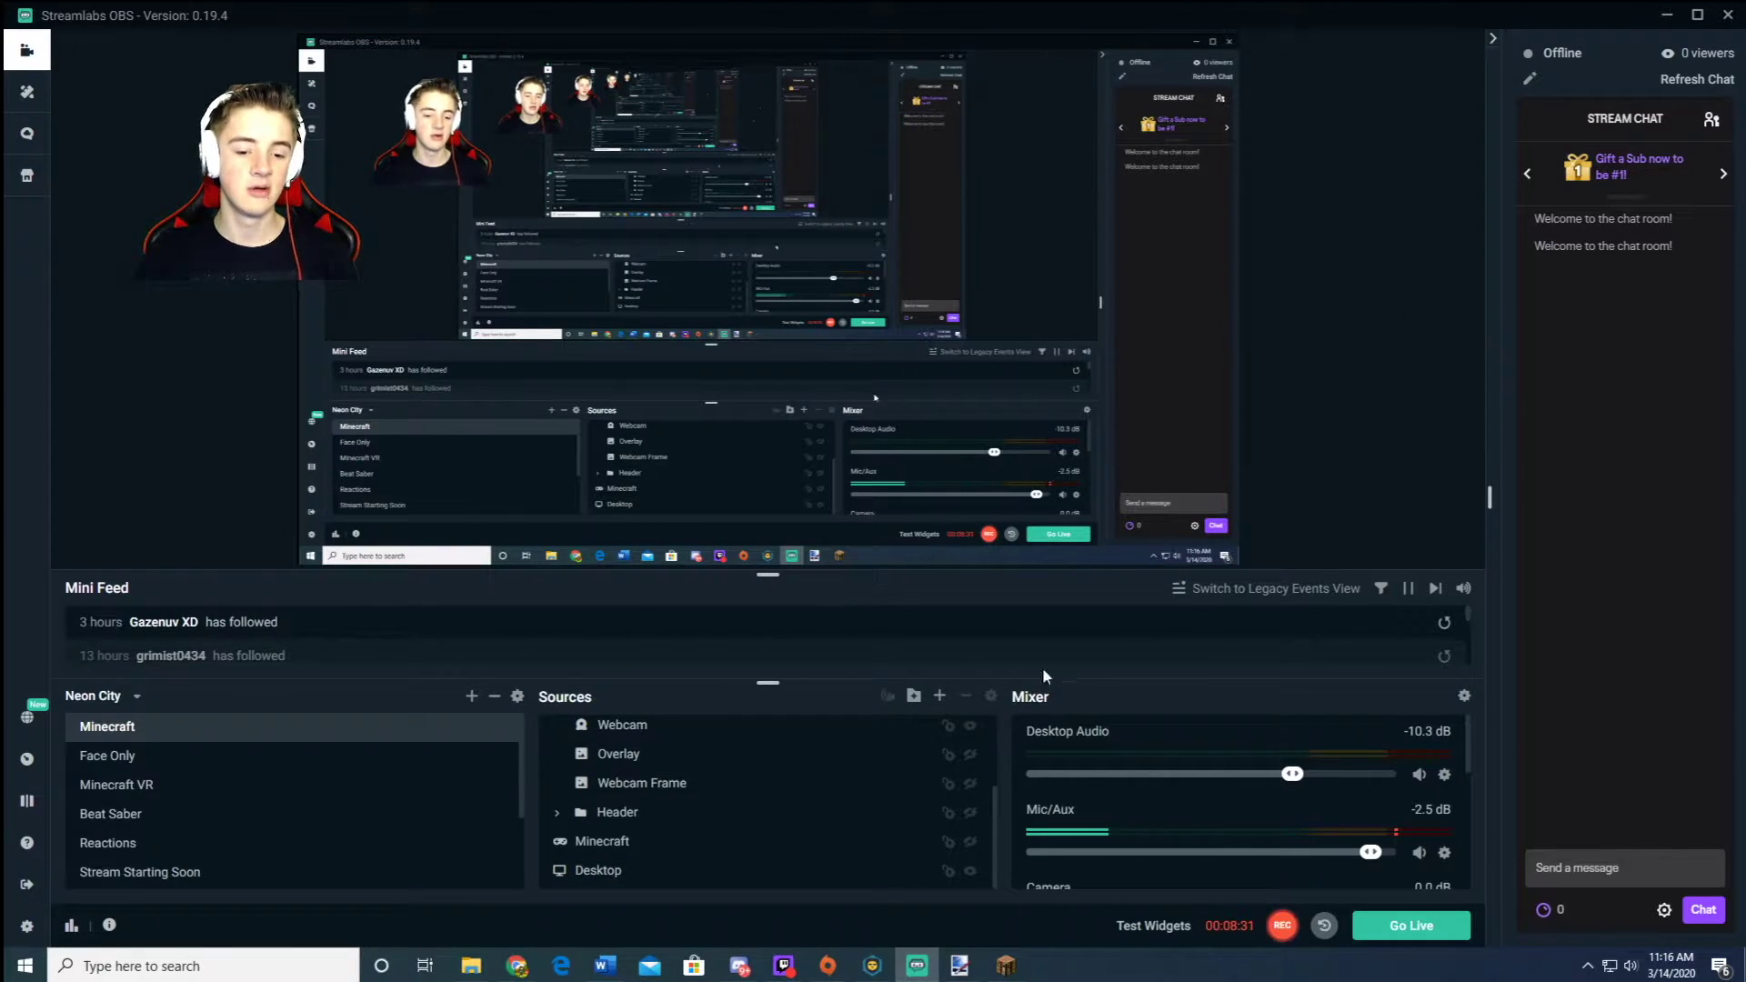
scroll(691, 791, "up", 3)
left_click(686, 733)
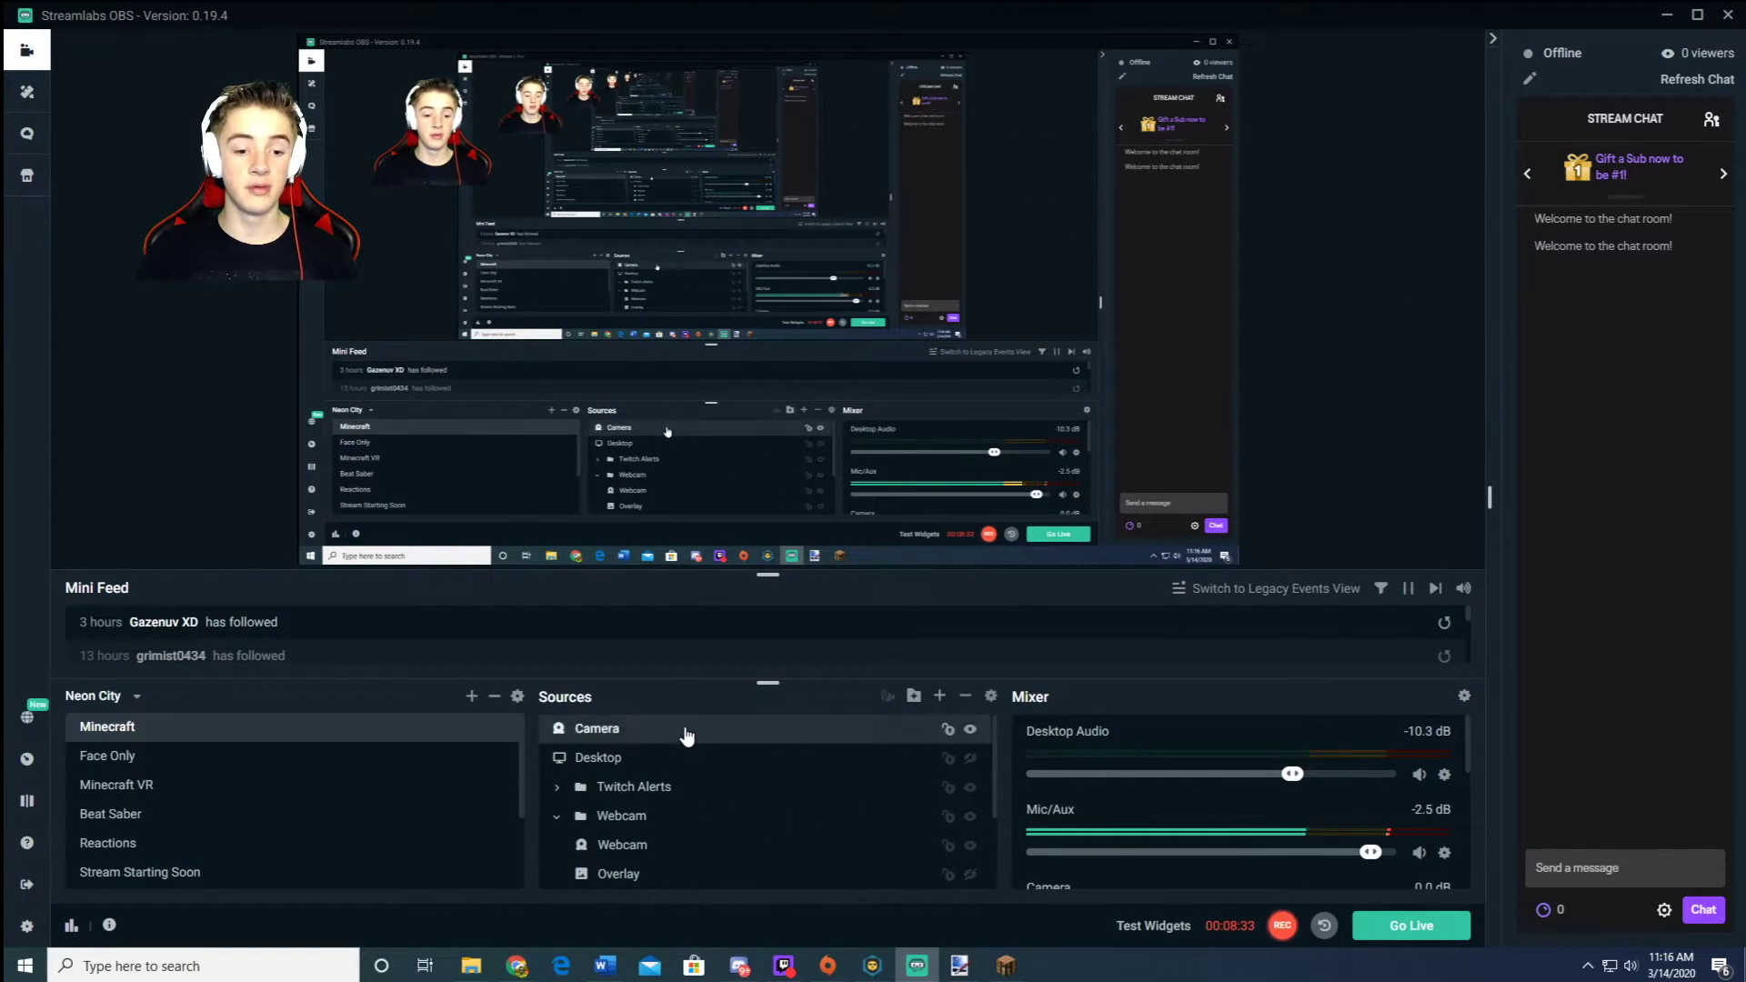
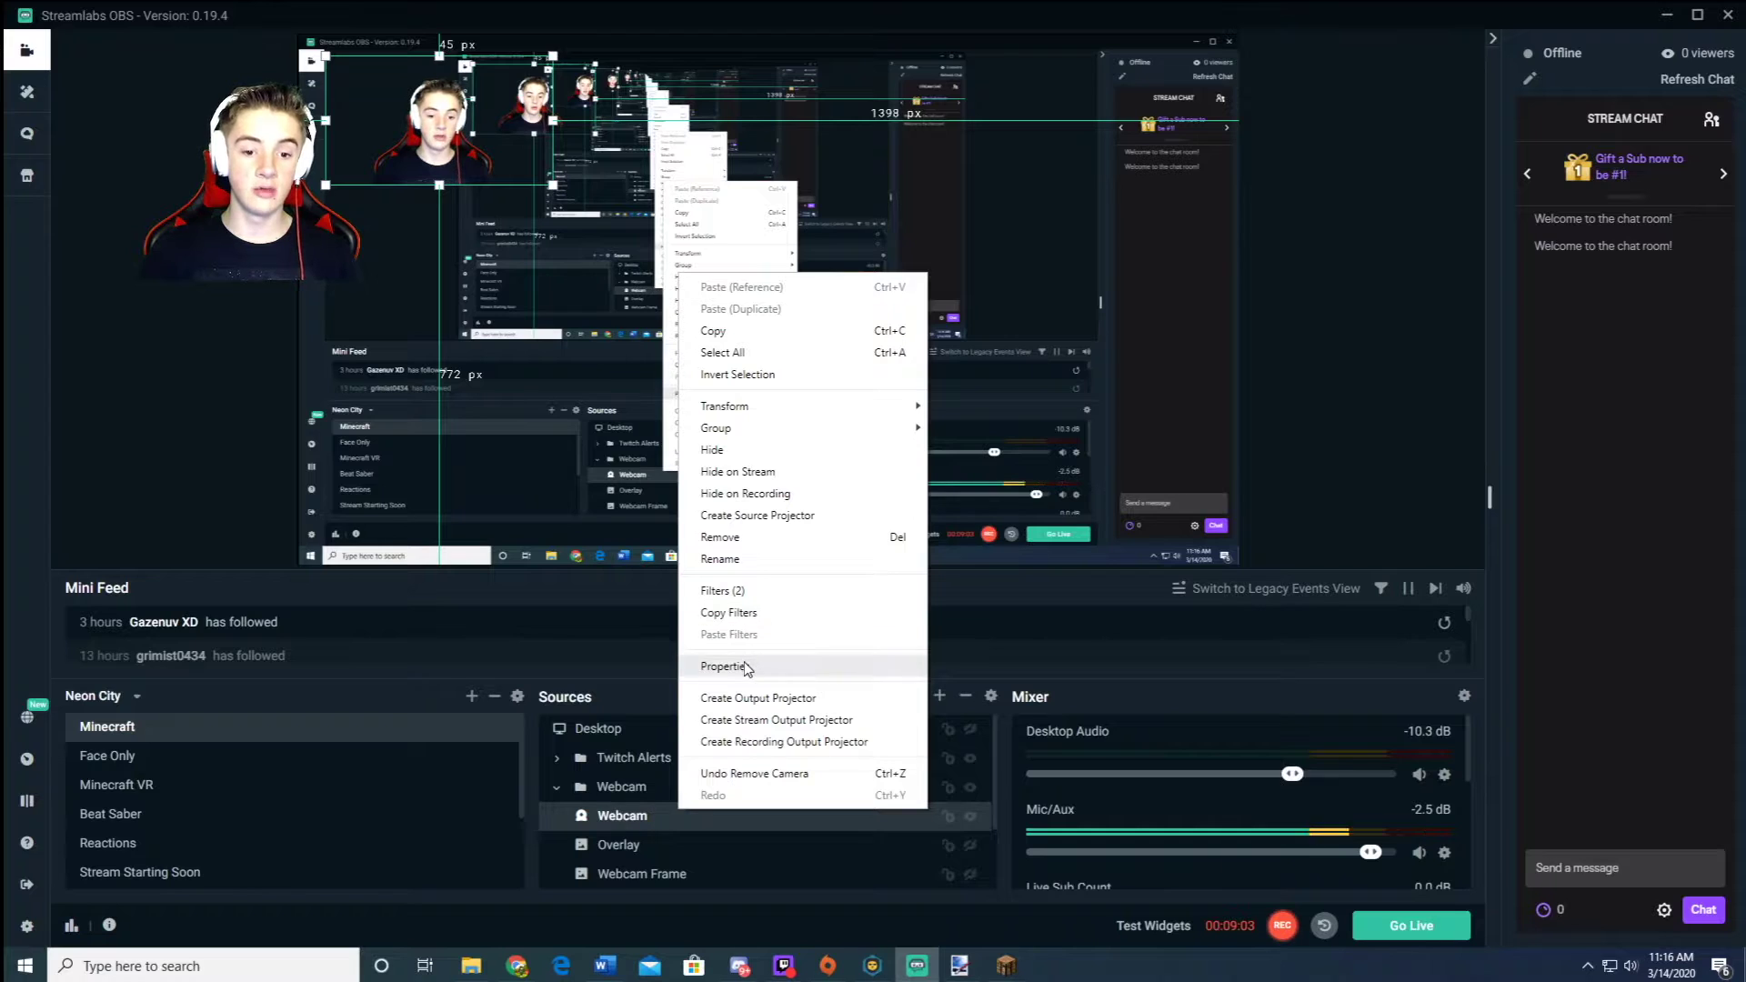
Step: Add a Chroma Key filter named Green Screen to the Webcam source after looking through the available filter types
left_click(772, 591)
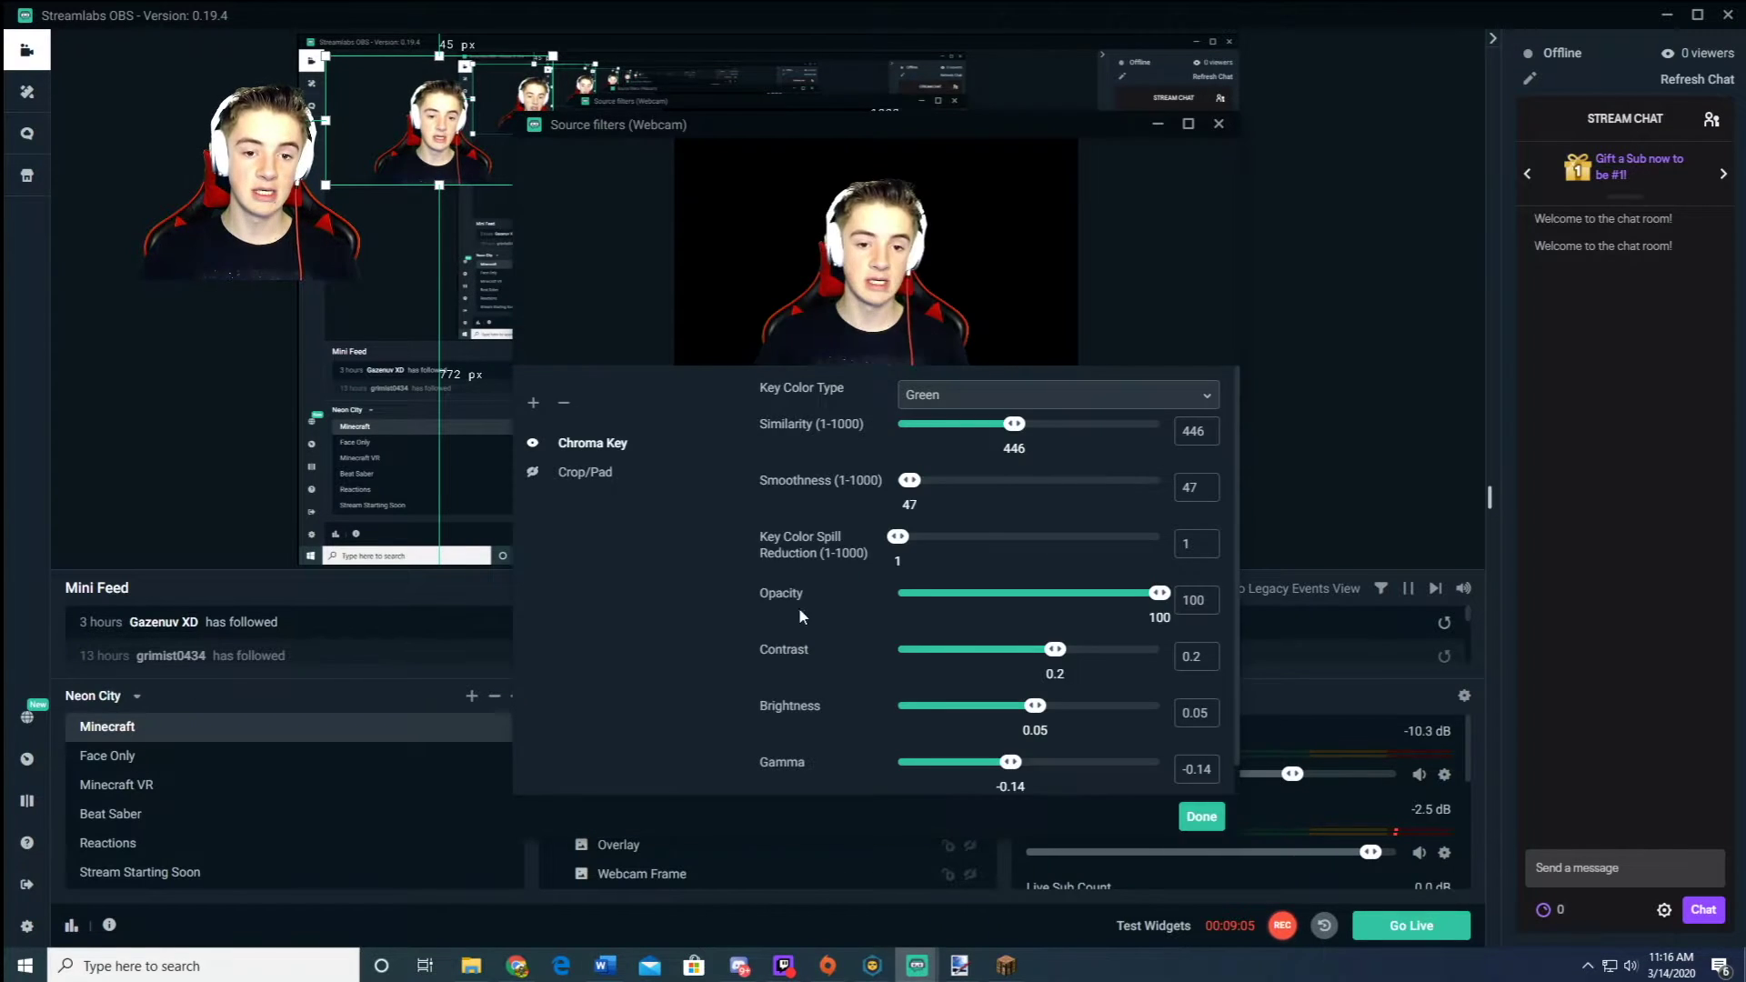
left_click(531, 400)
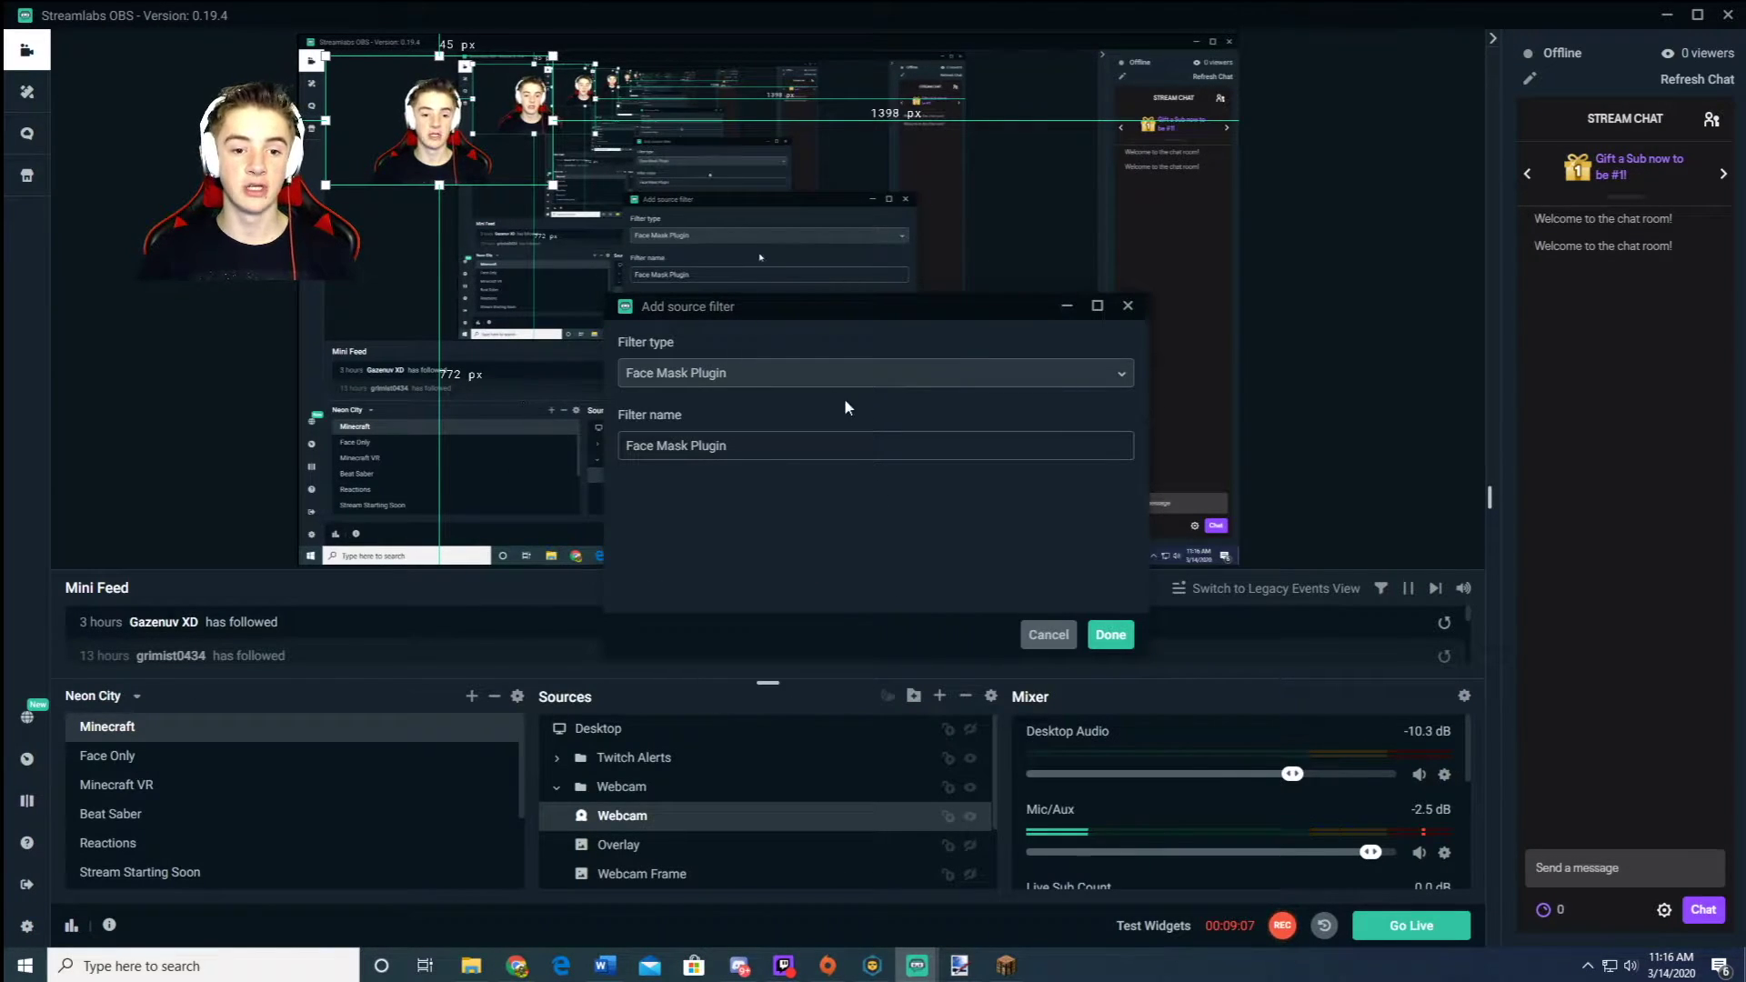
left_click(661, 371)
scroll(737, 446, "up", 5)
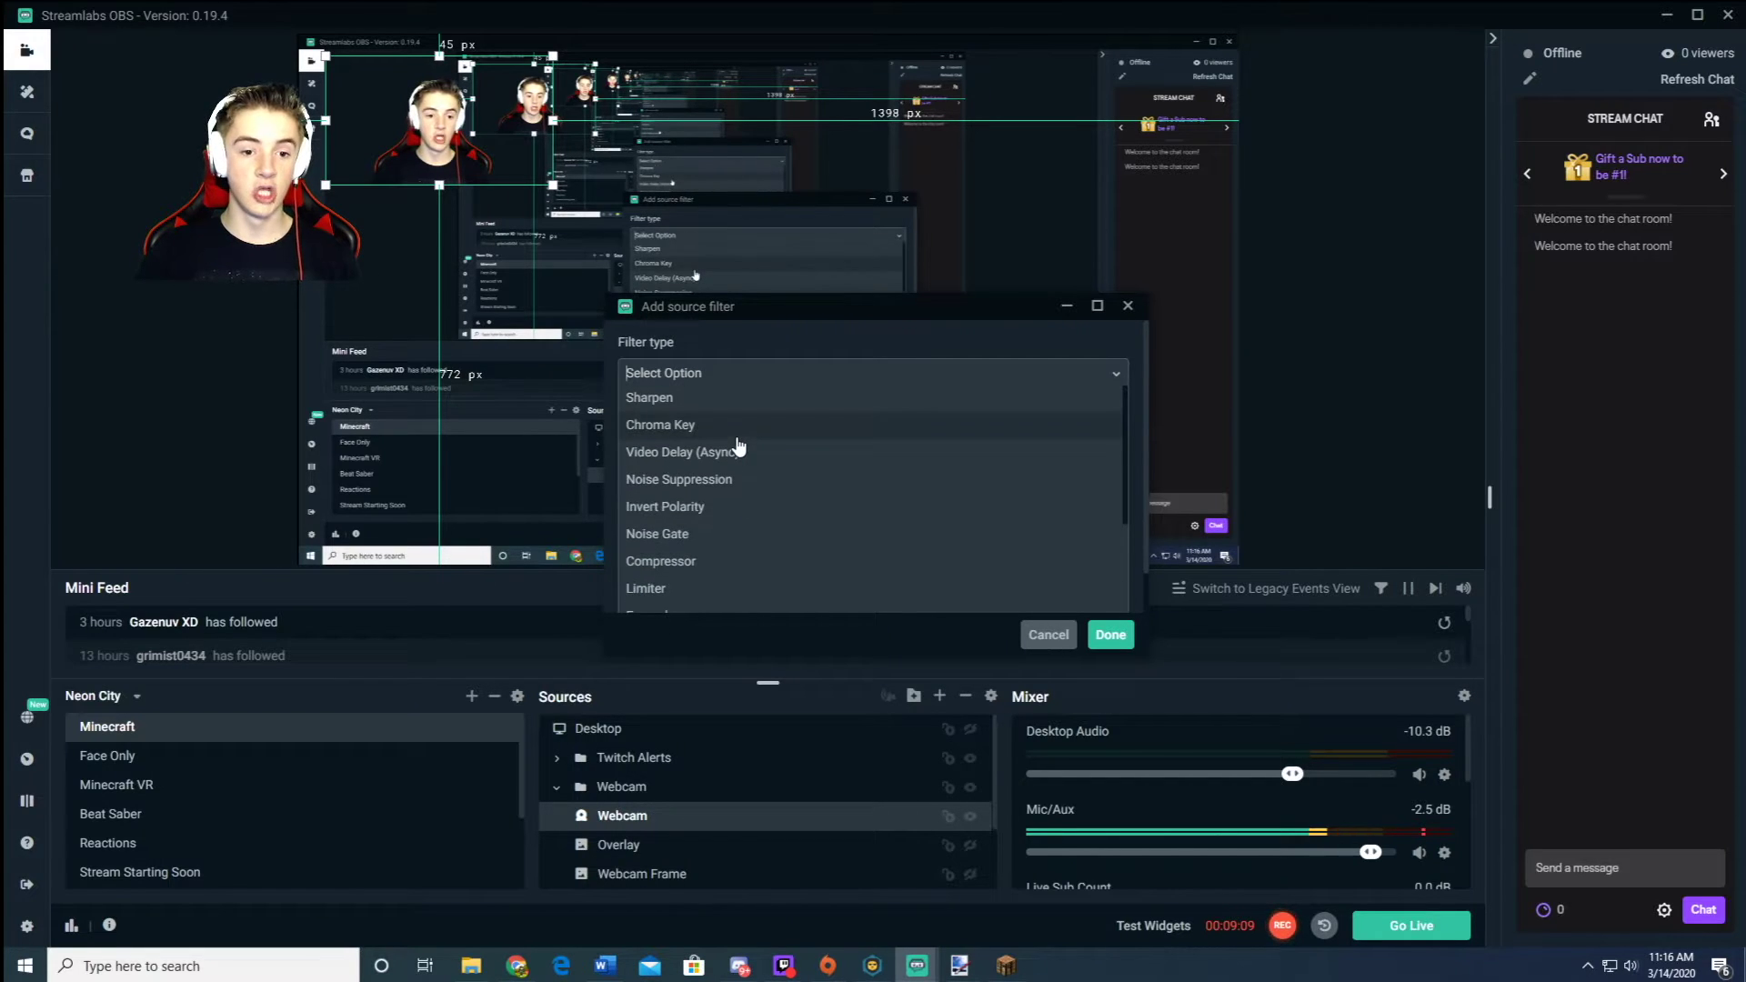
scroll(747, 582, "down", 2)
scroll(752, 564, "up", 2)
scroll(1121, 359, "down", 5)
scroll(1117, 365, "down", 4)
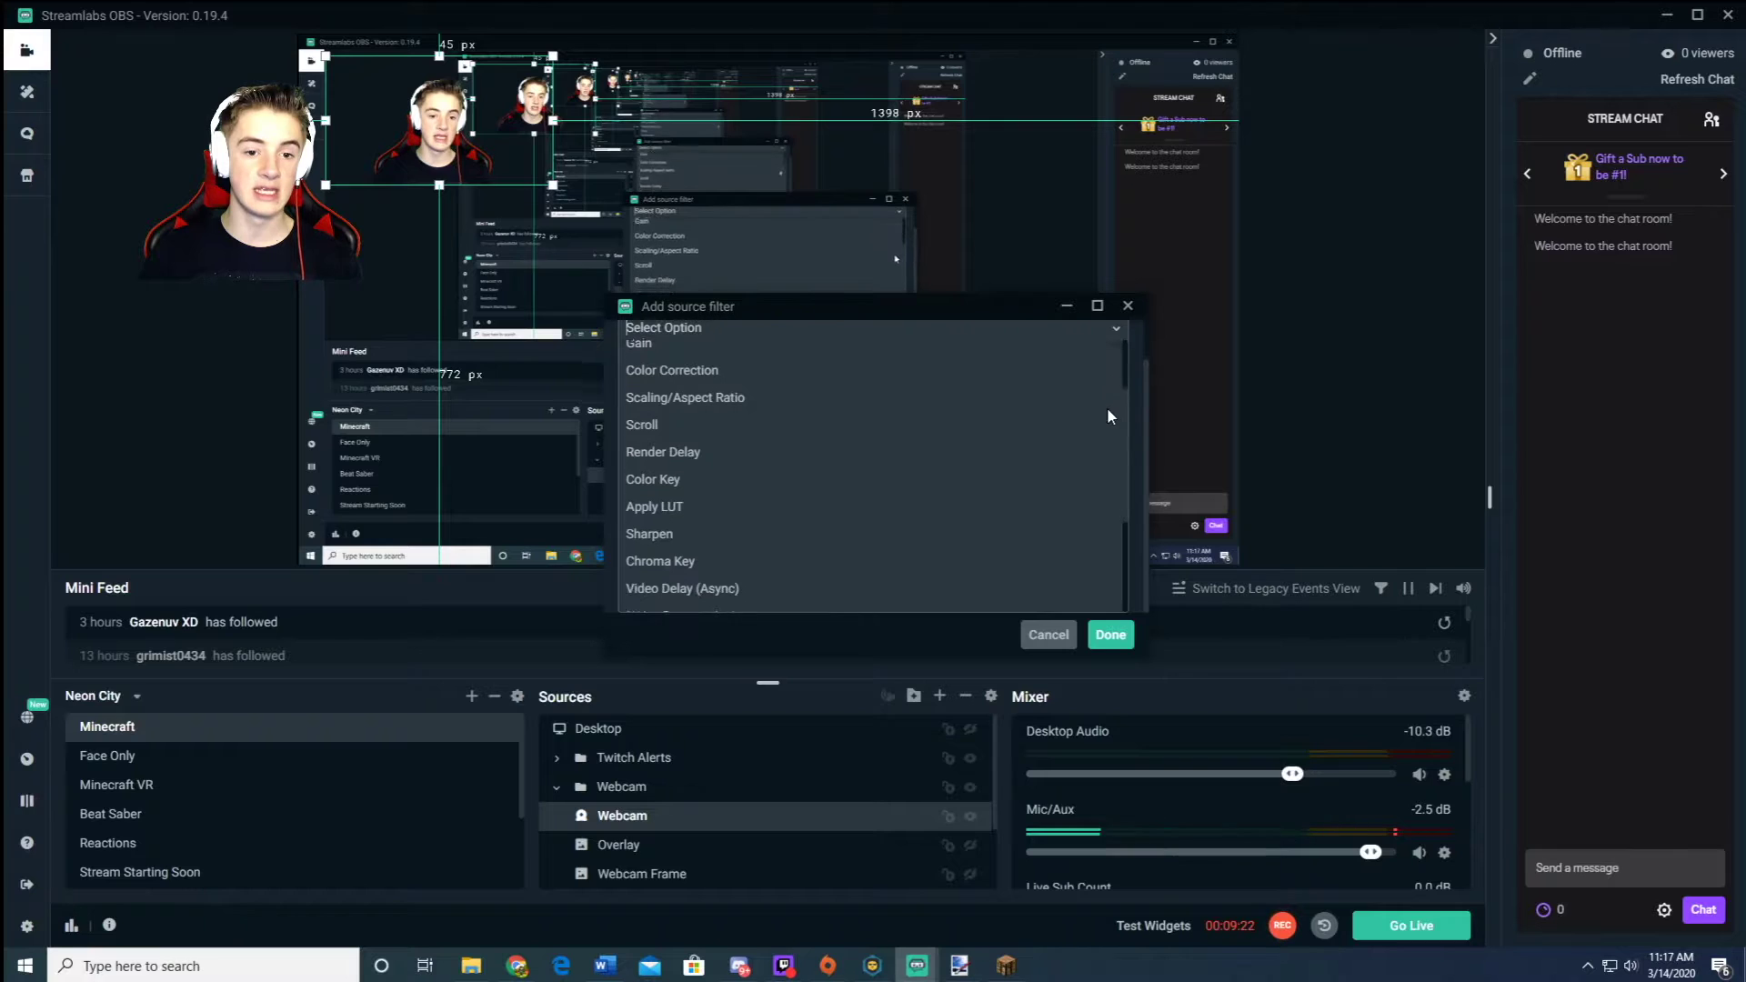
left_click(735, 458)
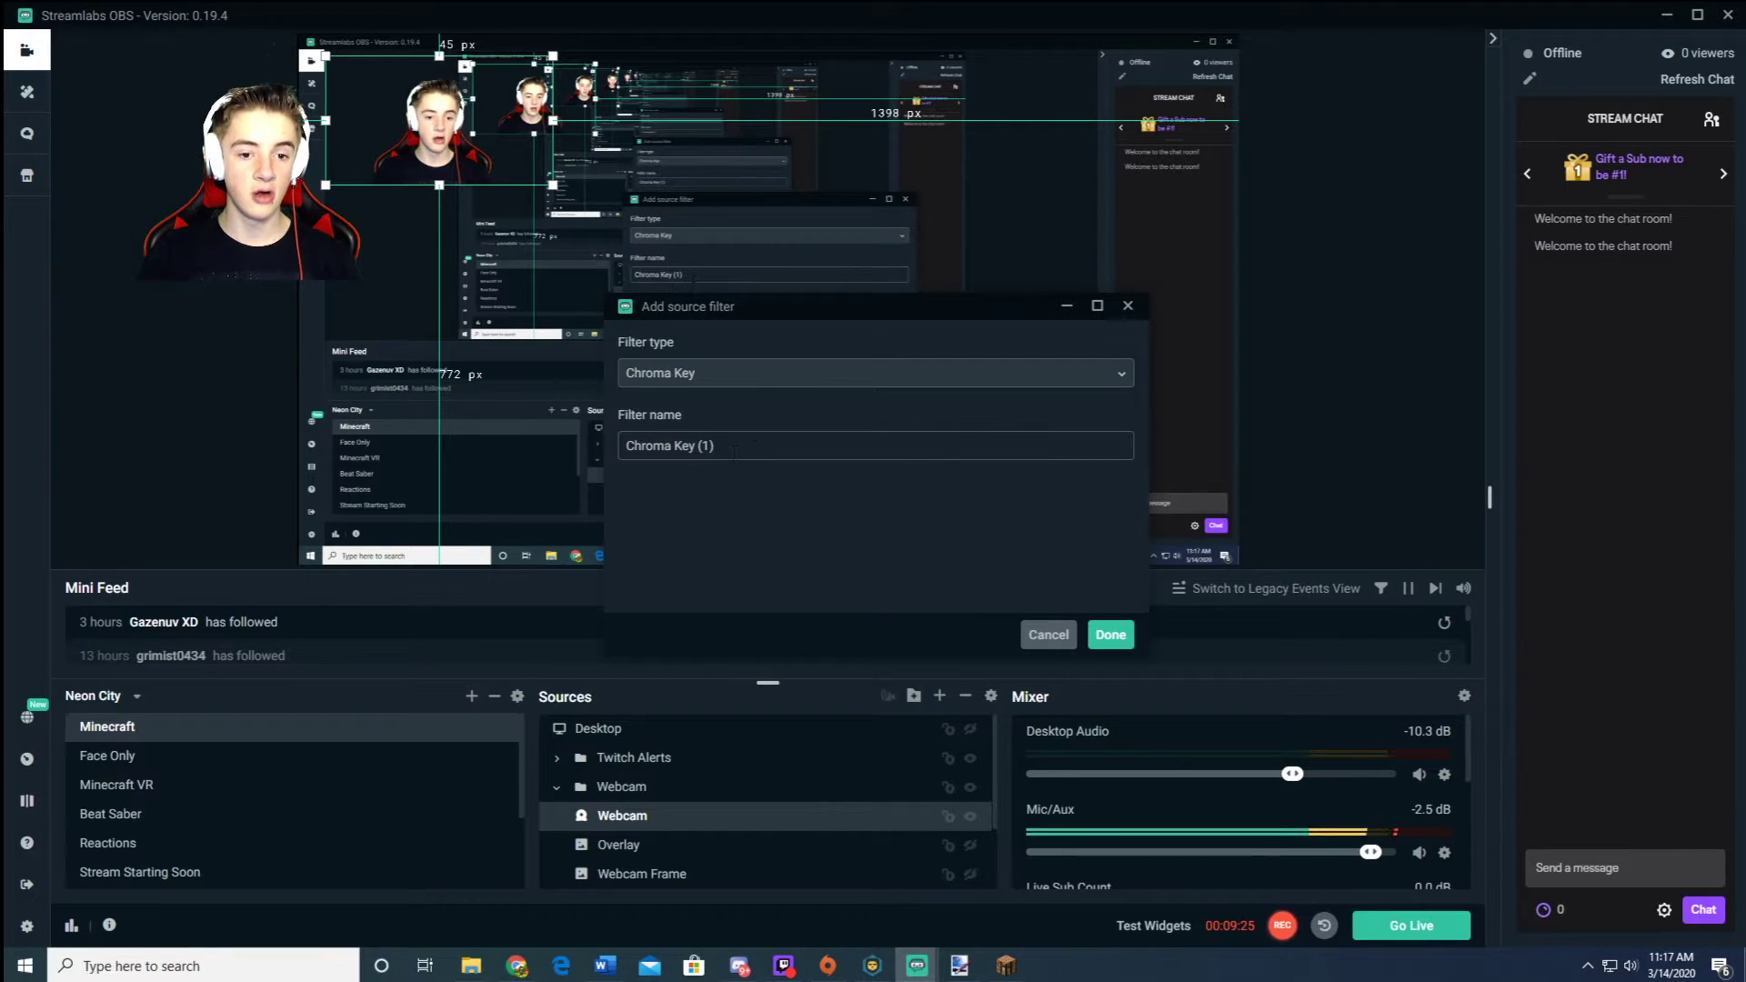
left_click_drag(684, 445, 453, 466)
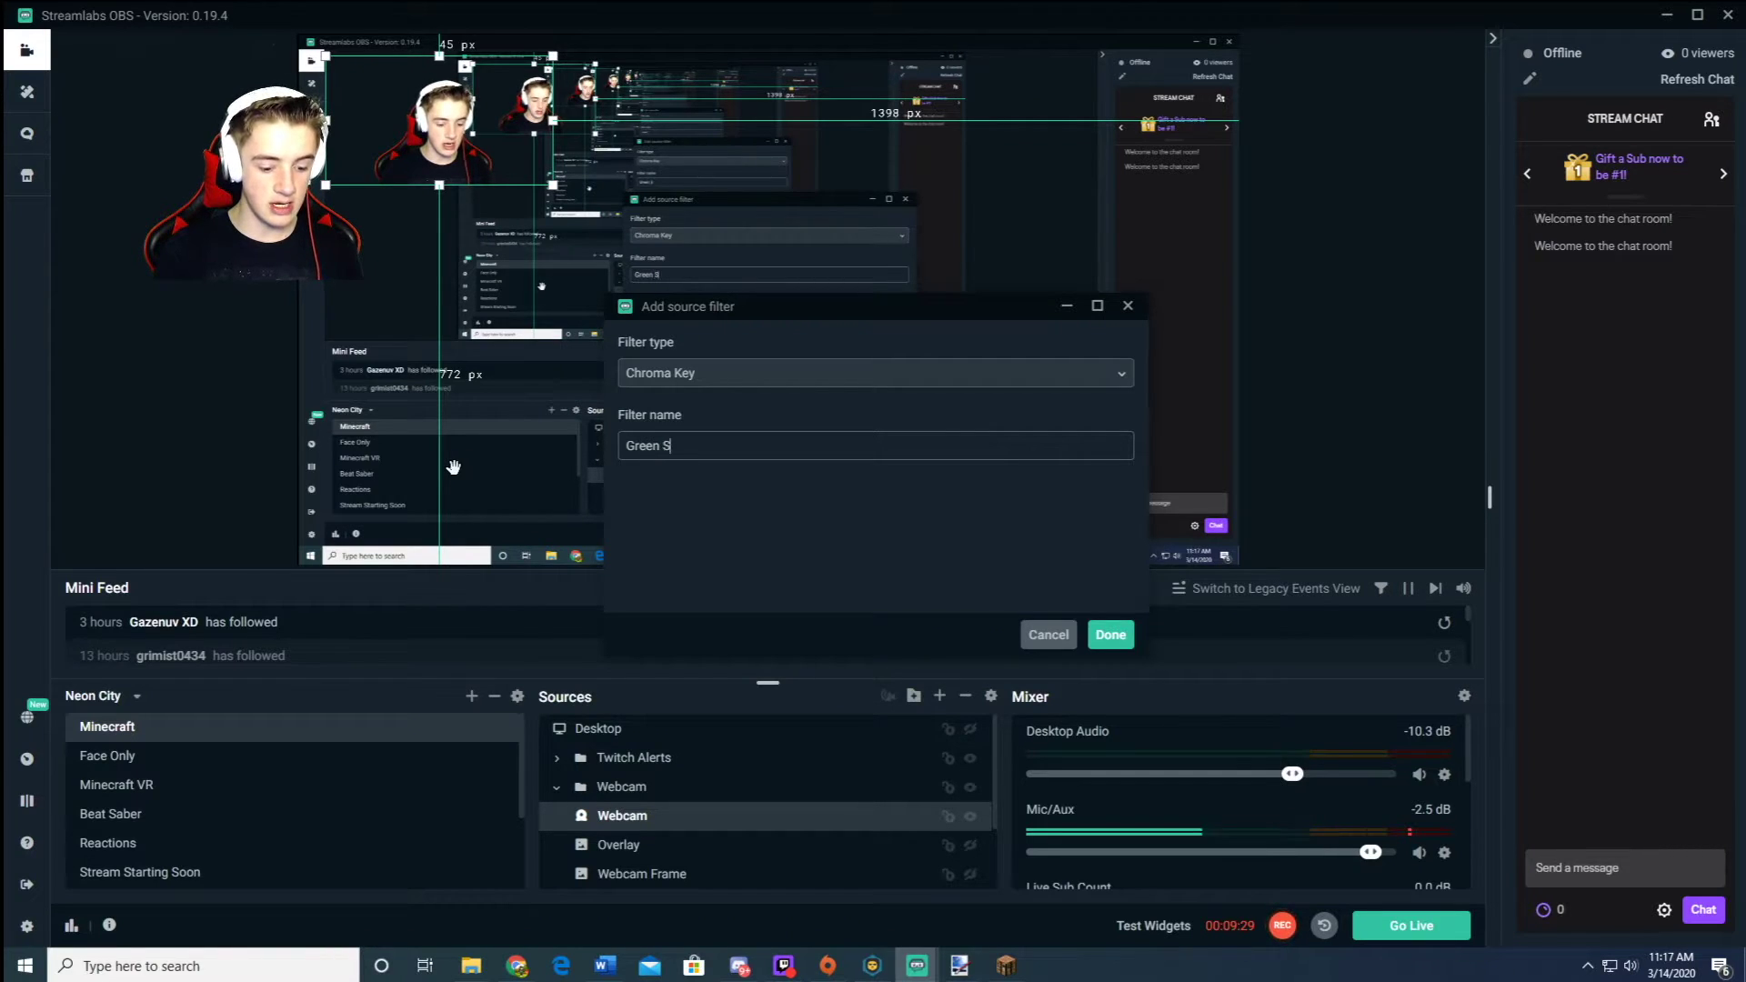
type("Green S")
key("Return")
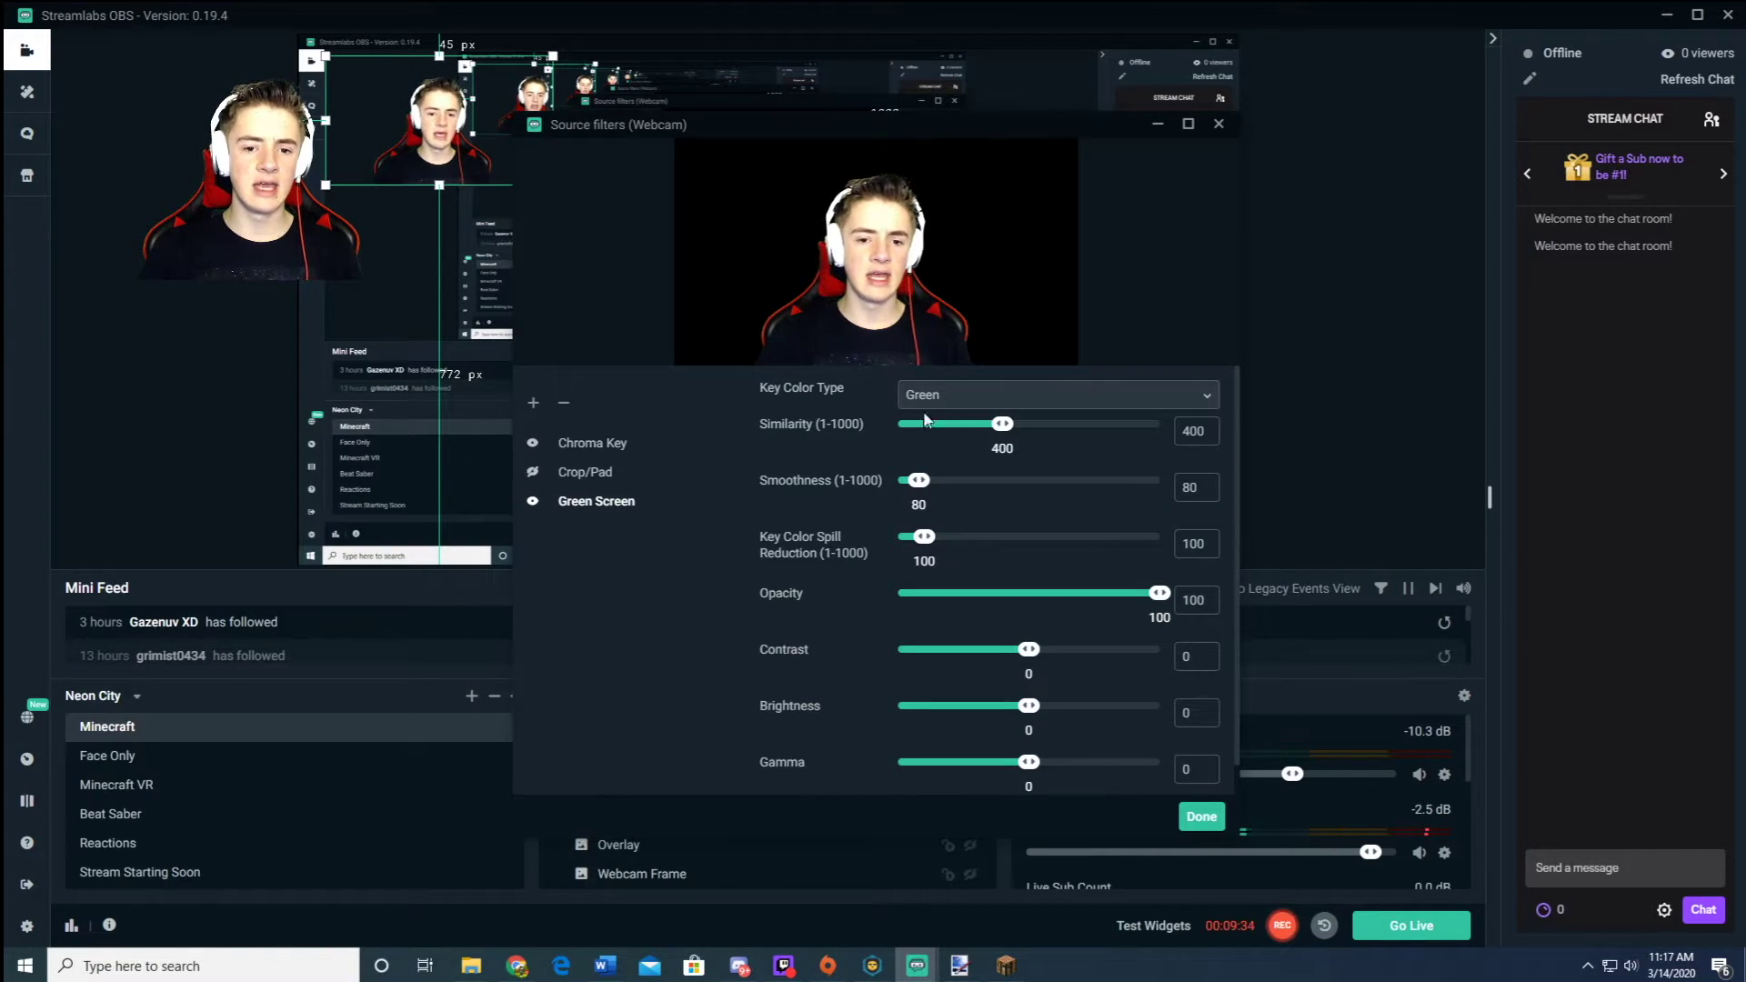
Step: Try the Green Screen filter's Similarity across its range, ending at 1, and remove that filter before closing the Webcam's filters
left_click_drag(1003, 423, 1162, 426)
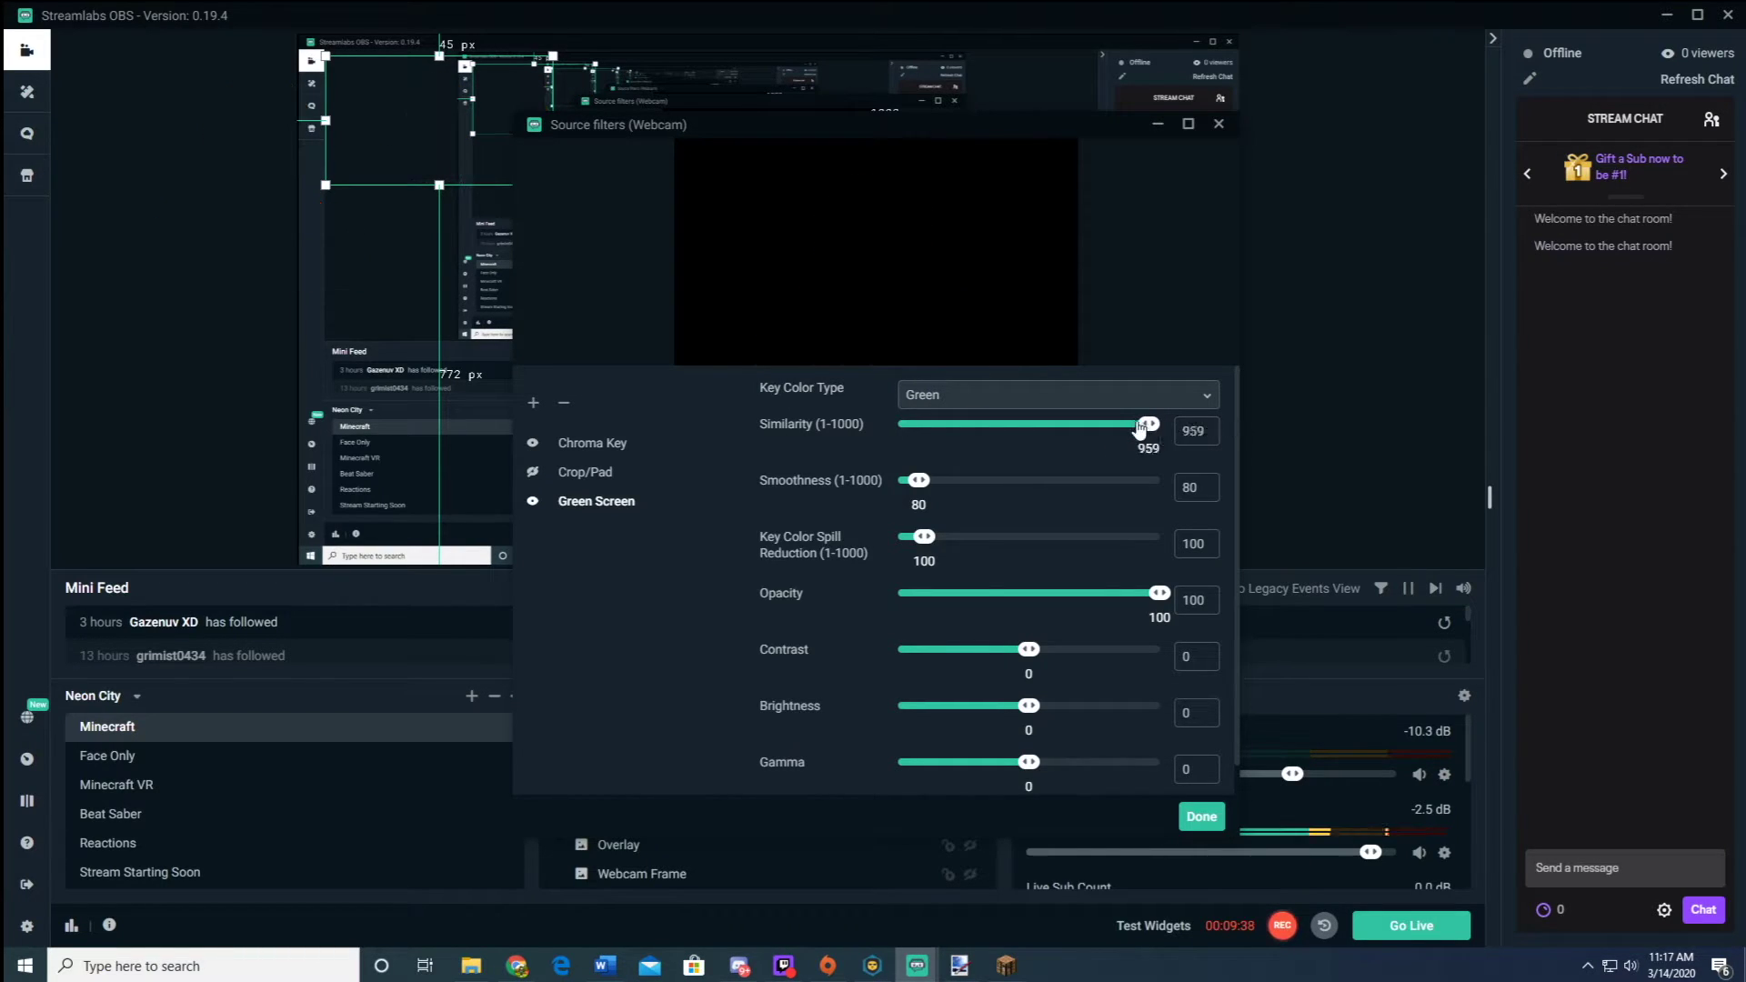
left_click_drag(894, 427, 1049, 441)
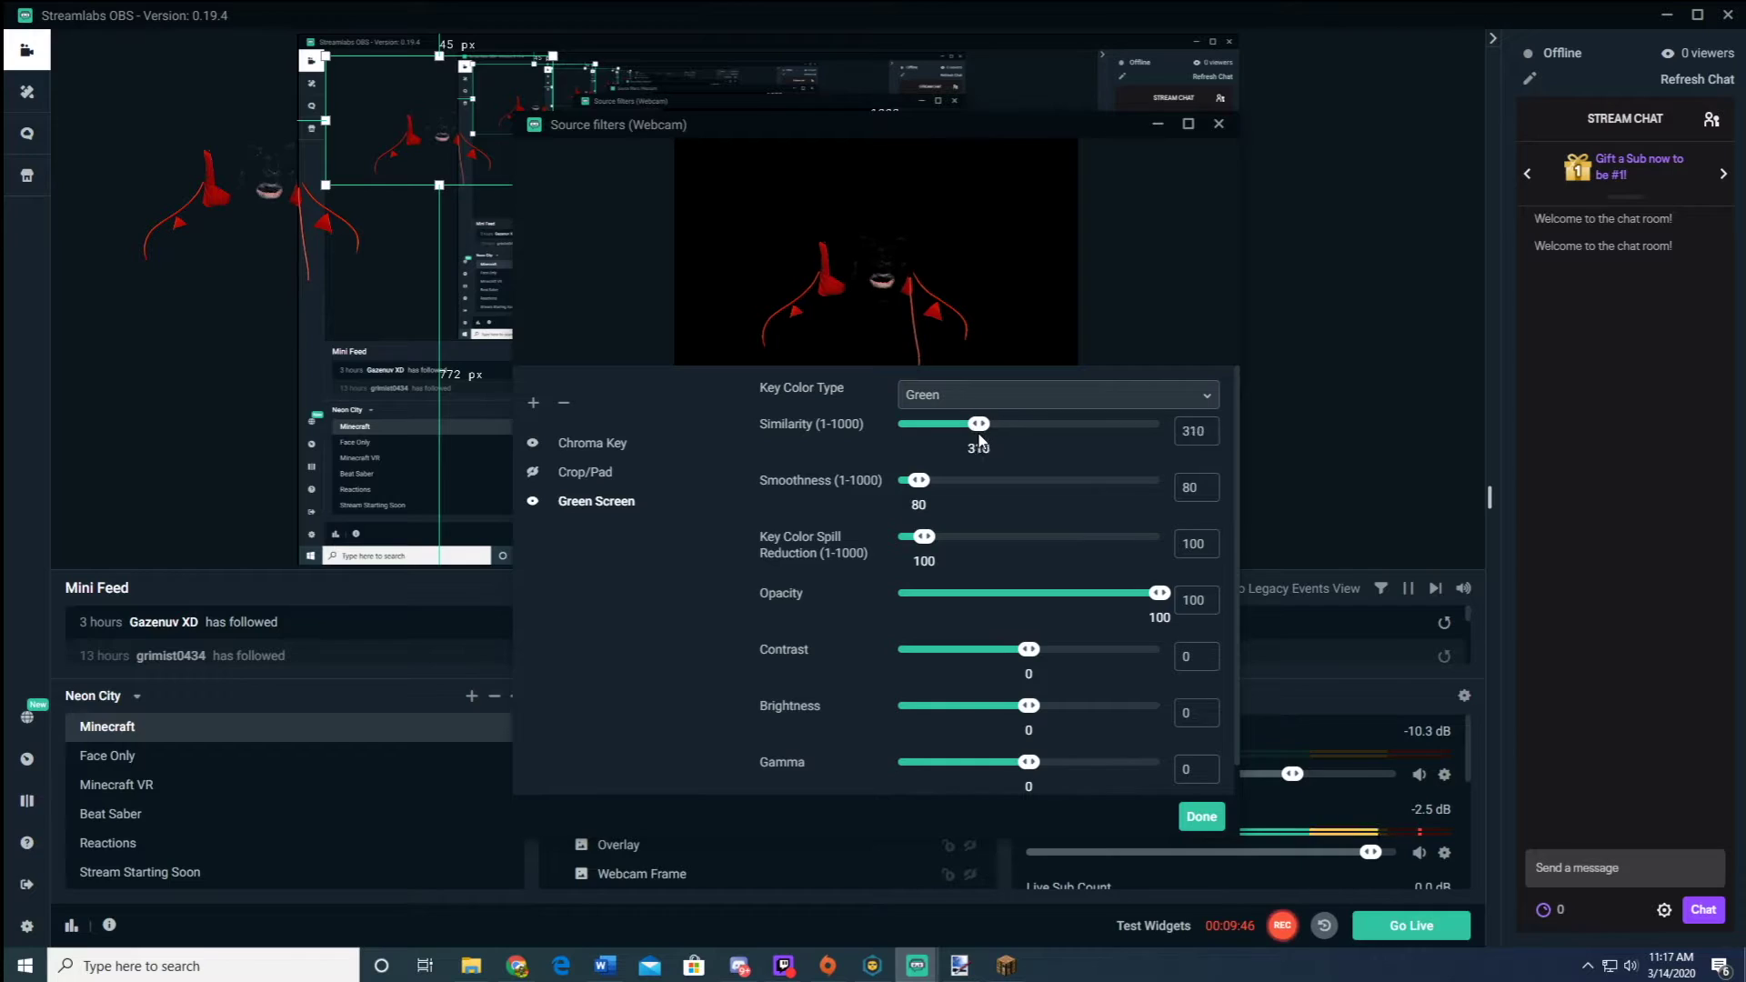
left_click_drag(953, 441, 953, 441)
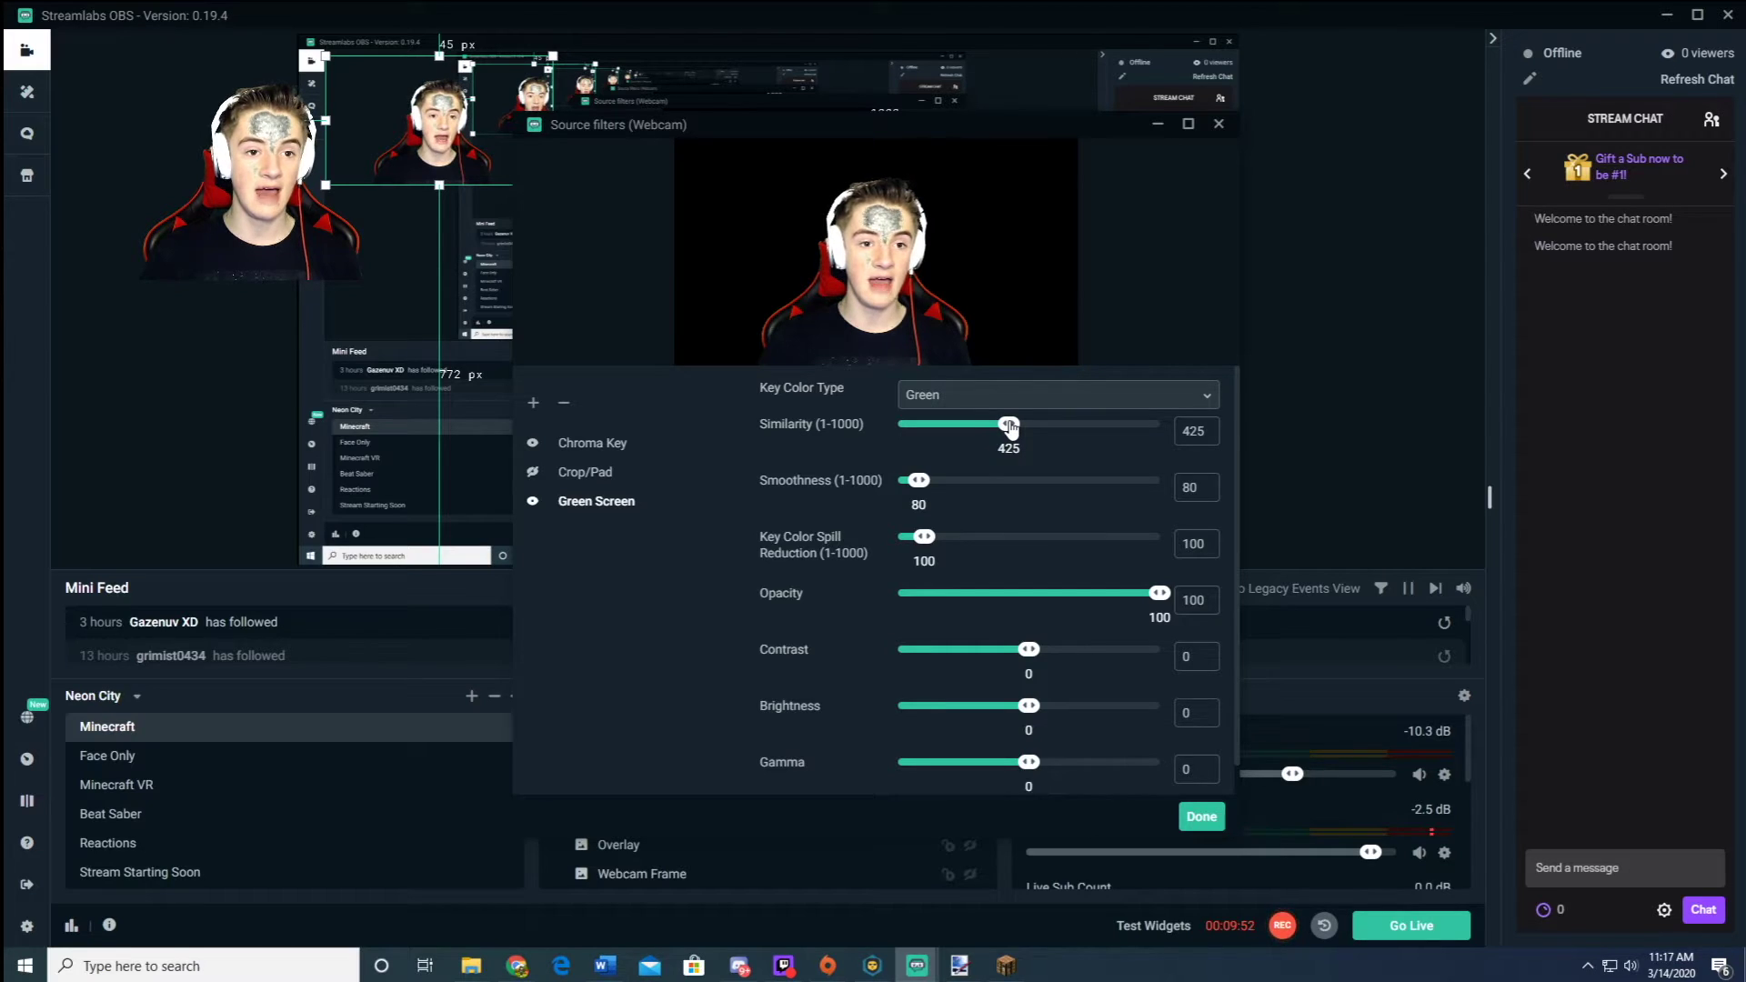
left_click_drag(1026, 428, 898, 434)
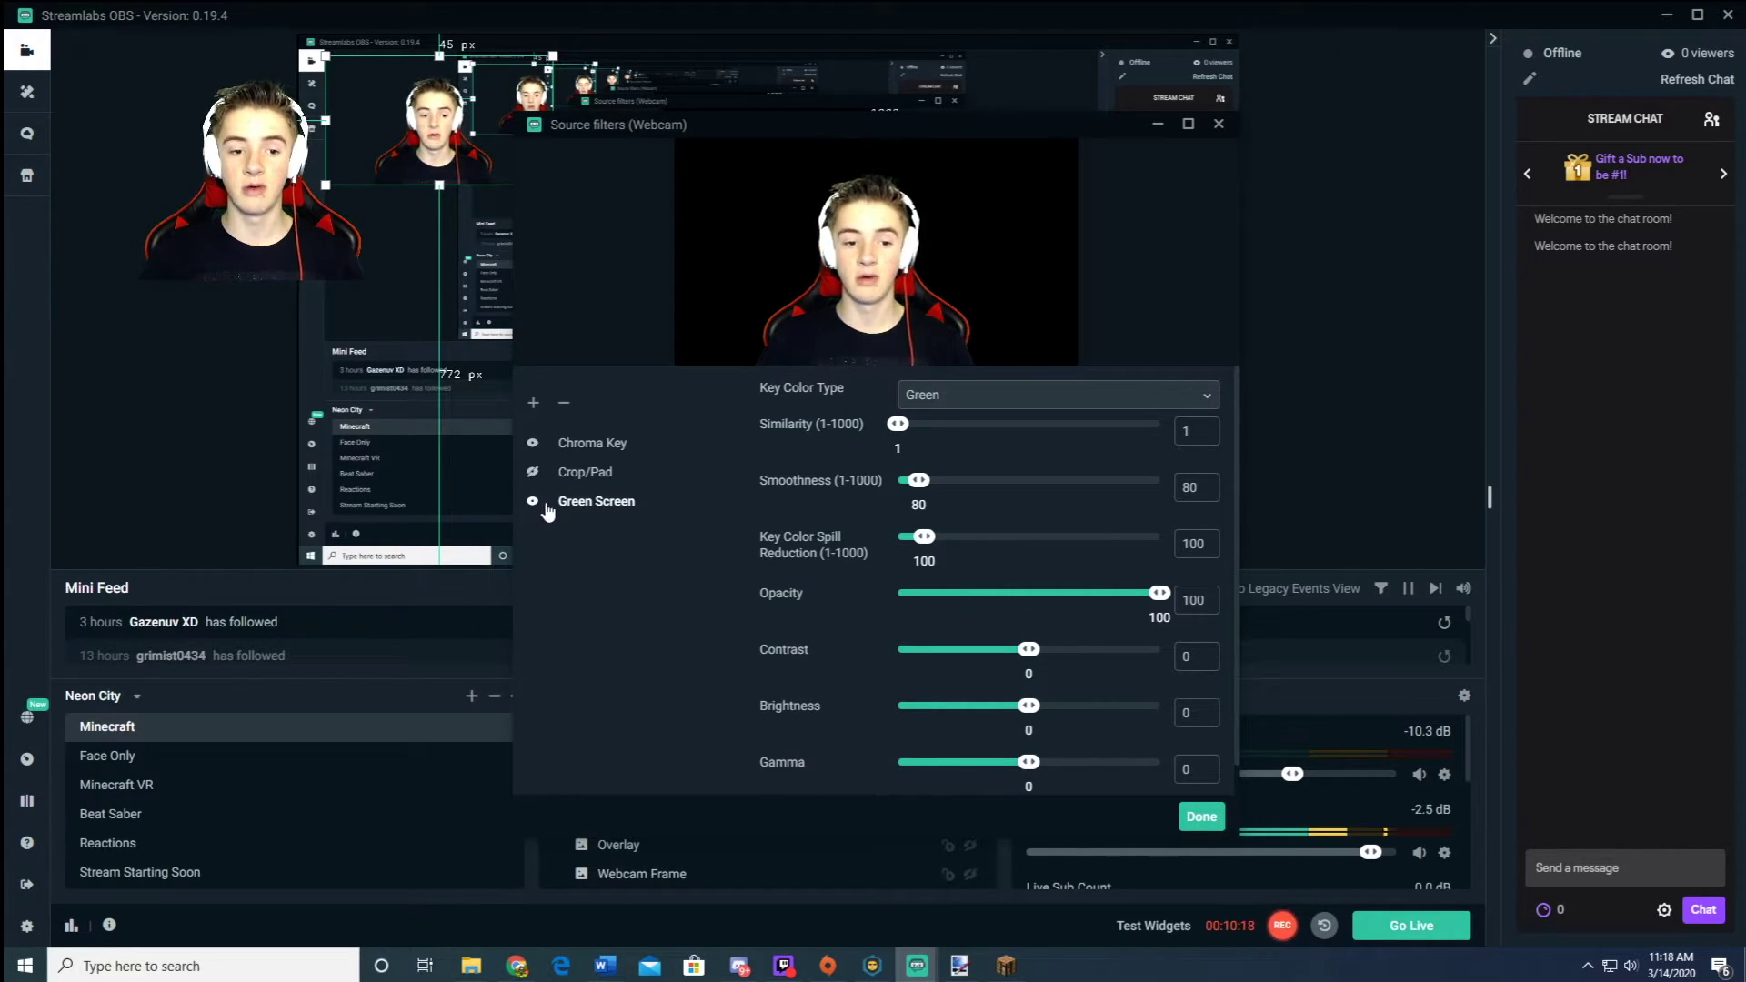
left_click(563, 403)
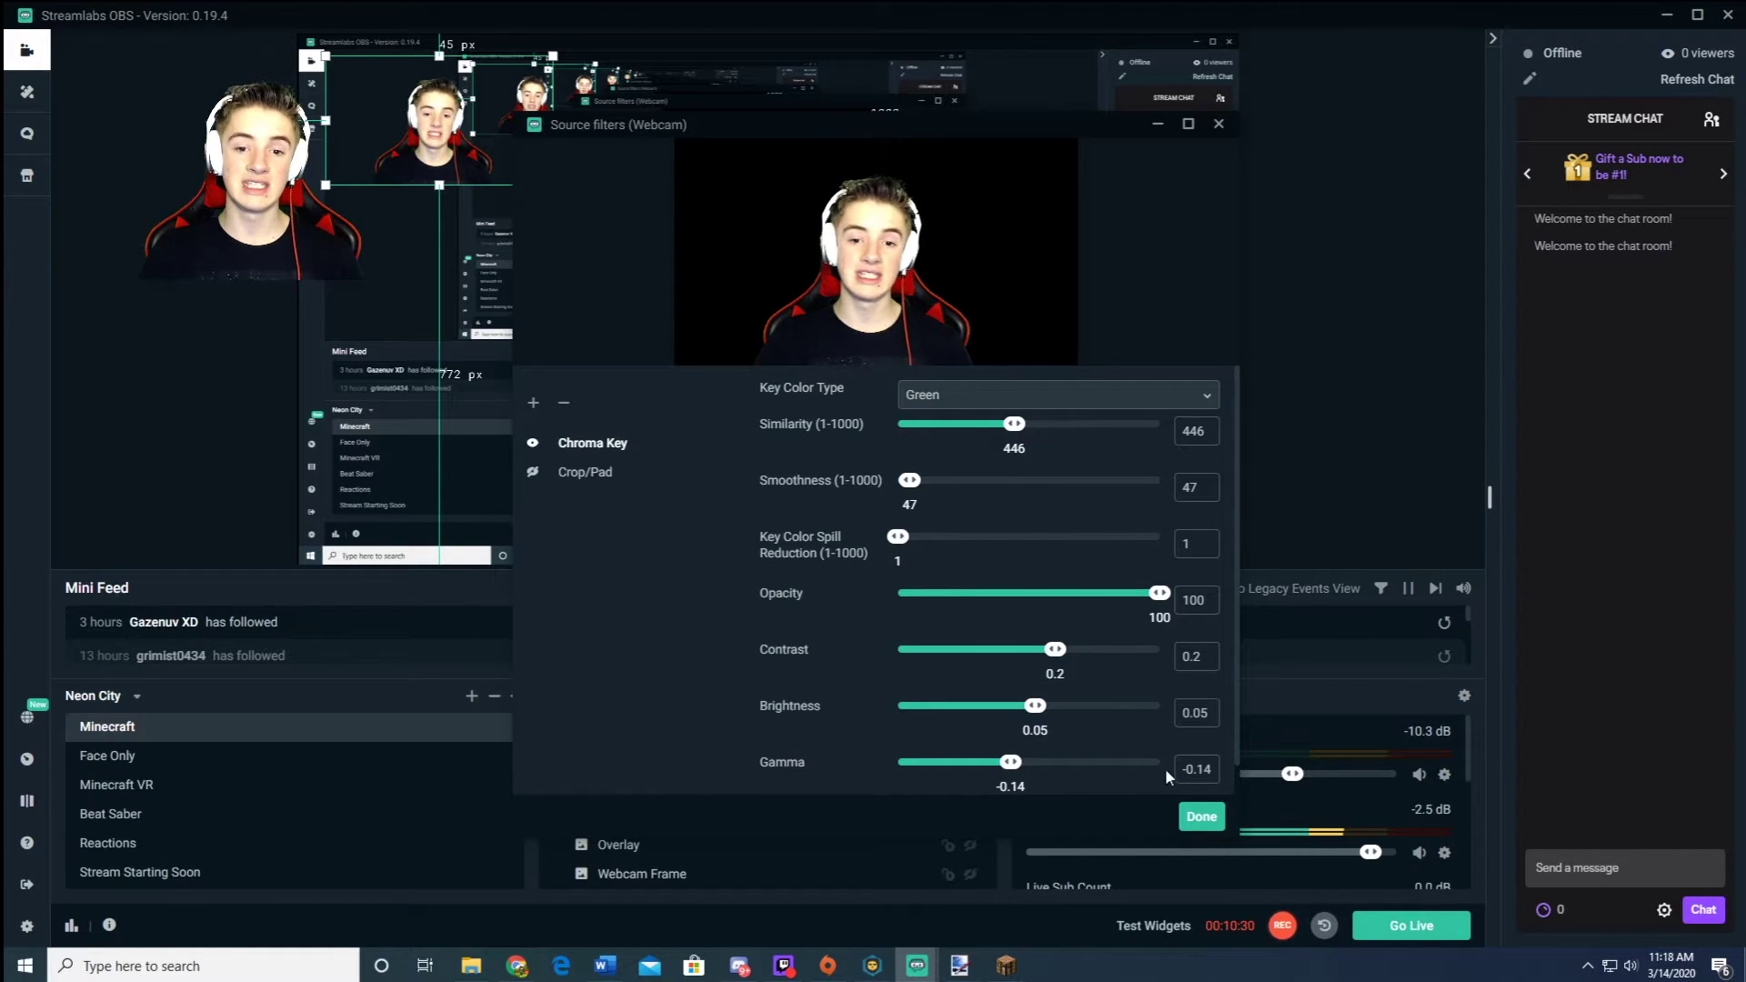
left_click(1201, 816)
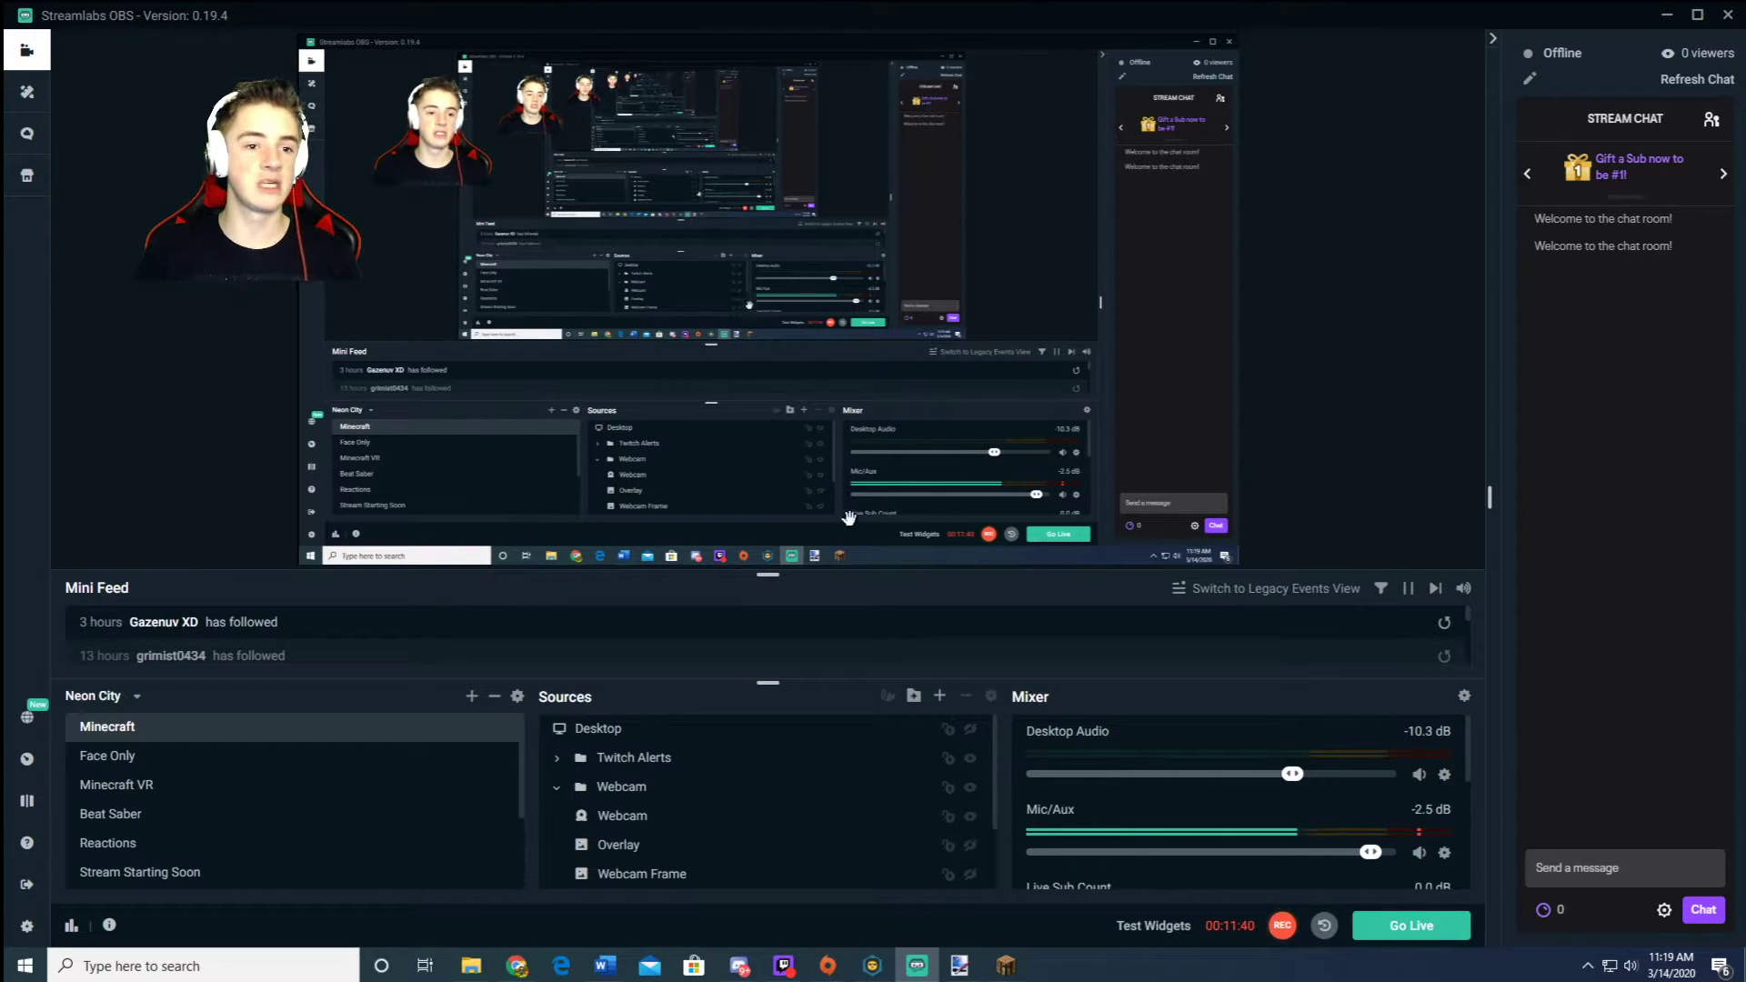
Step: Add a new Game Capture source named Minecraft to the Minecraft scene instead of reusing an existing one
left_click(939, 696)
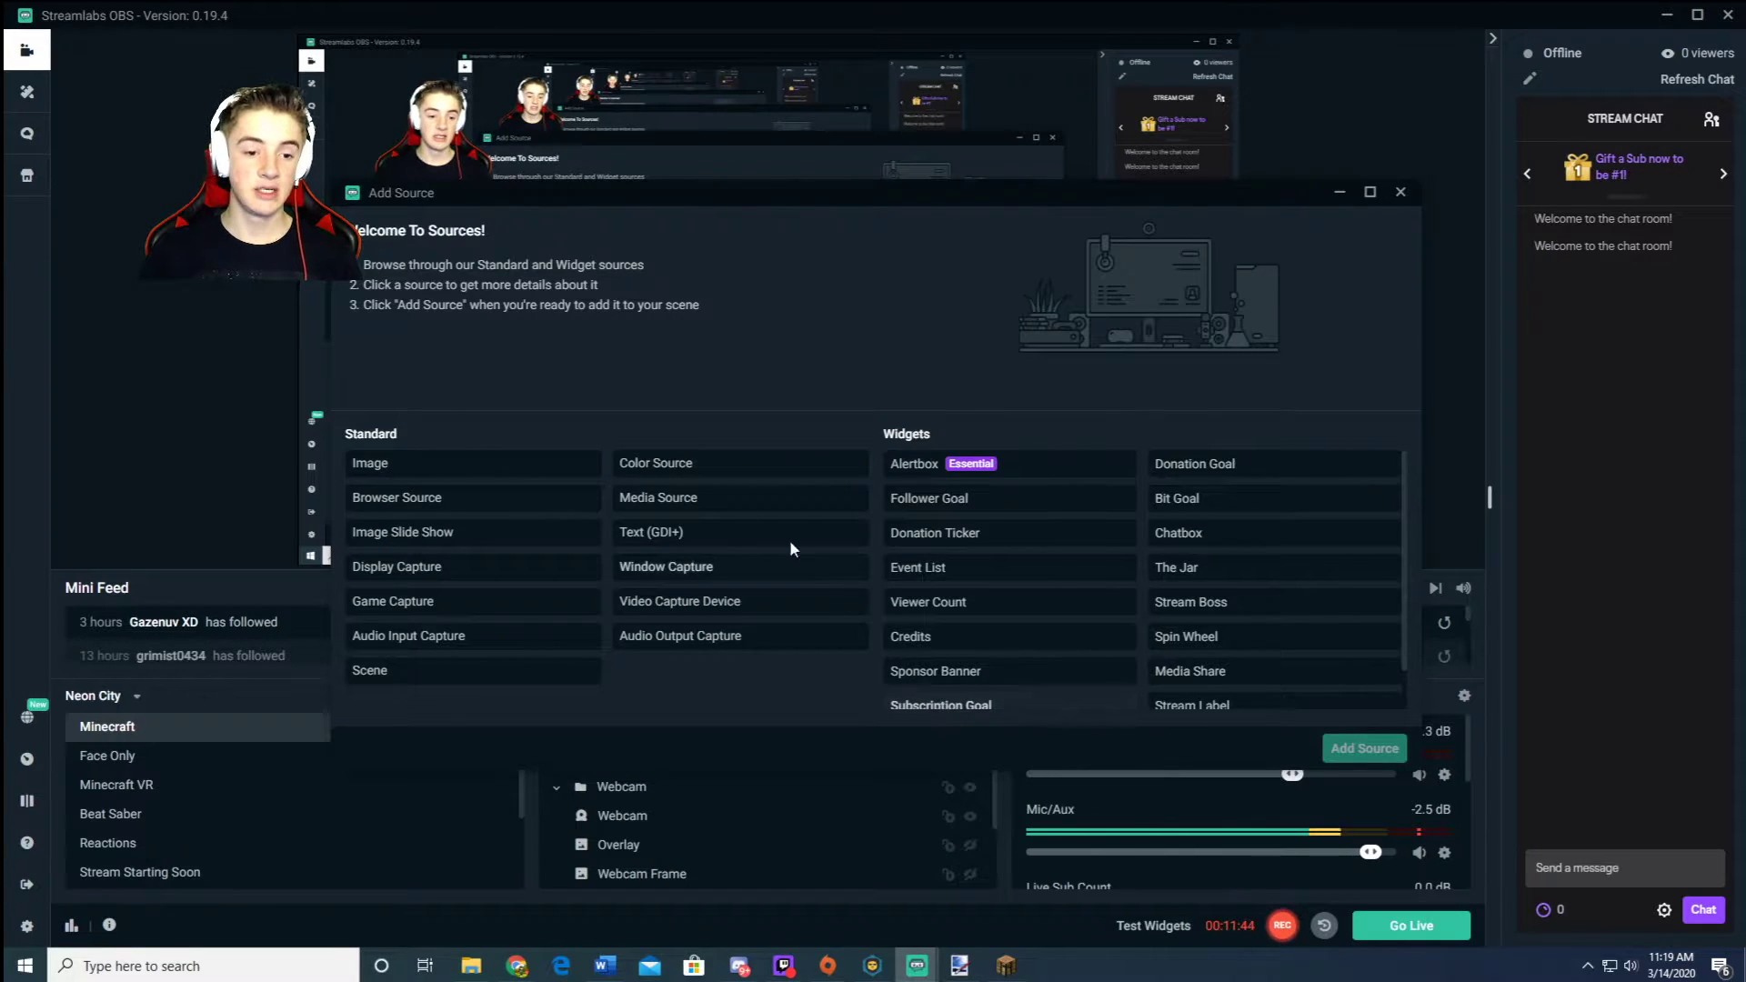
left_click(435, 607)
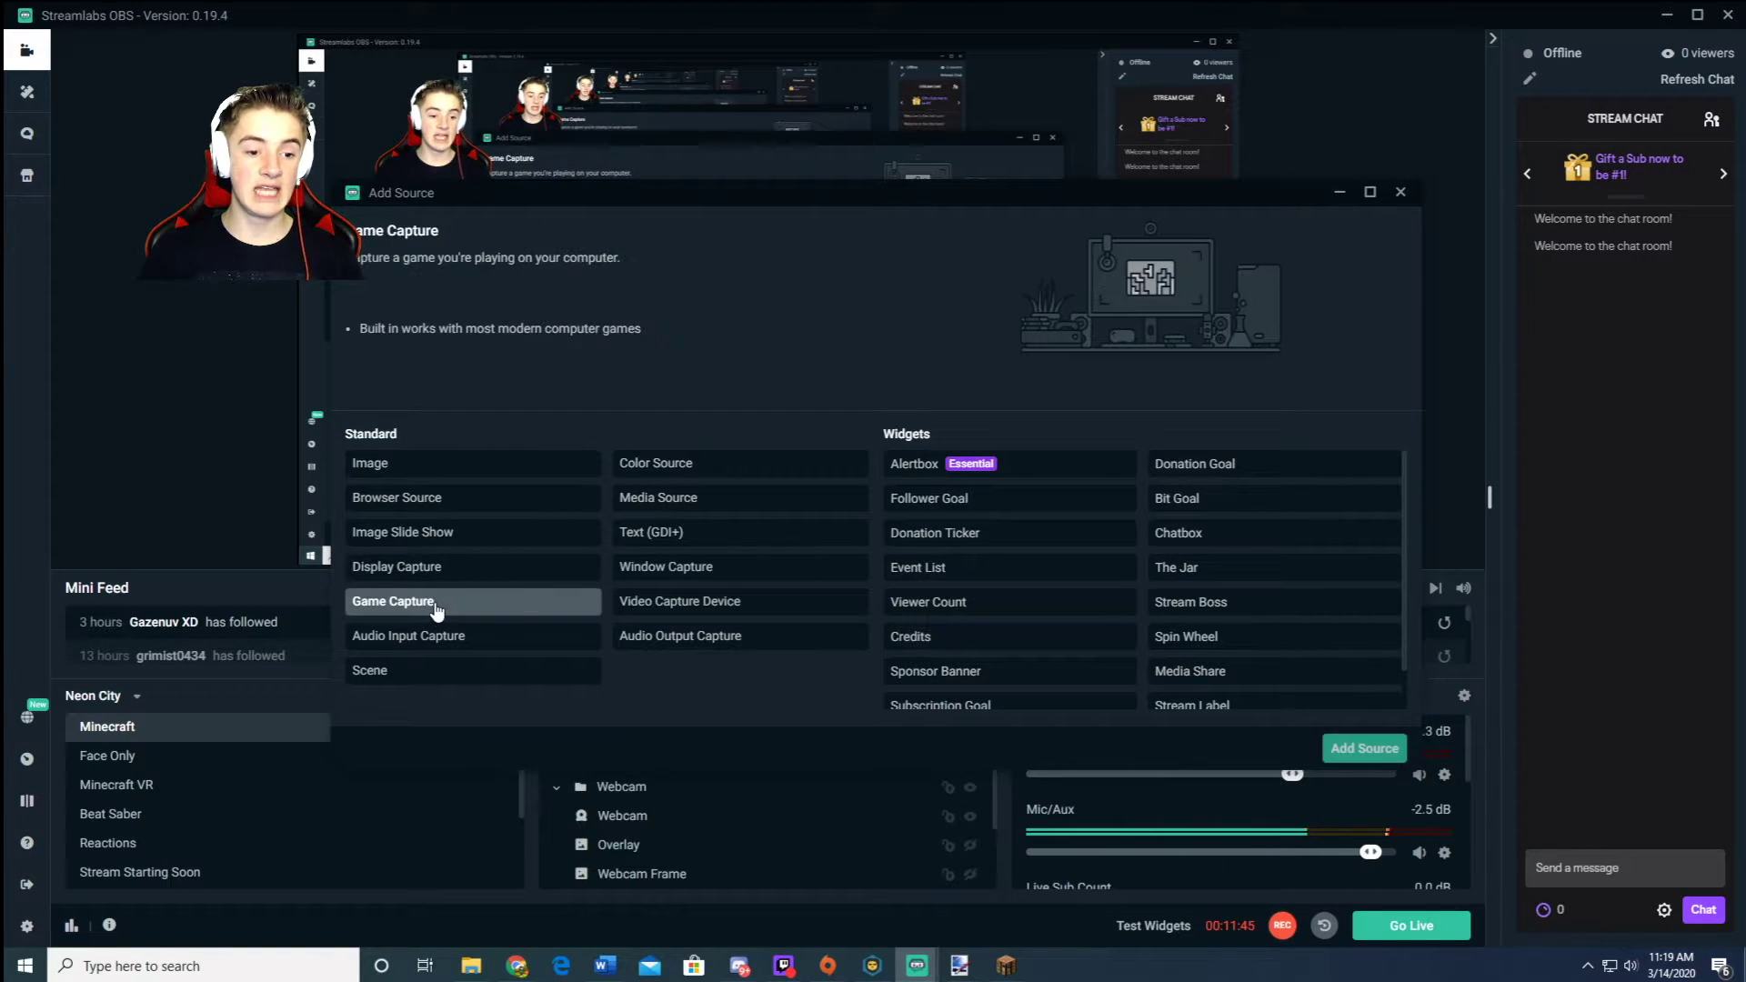
left_click(1349, 746)
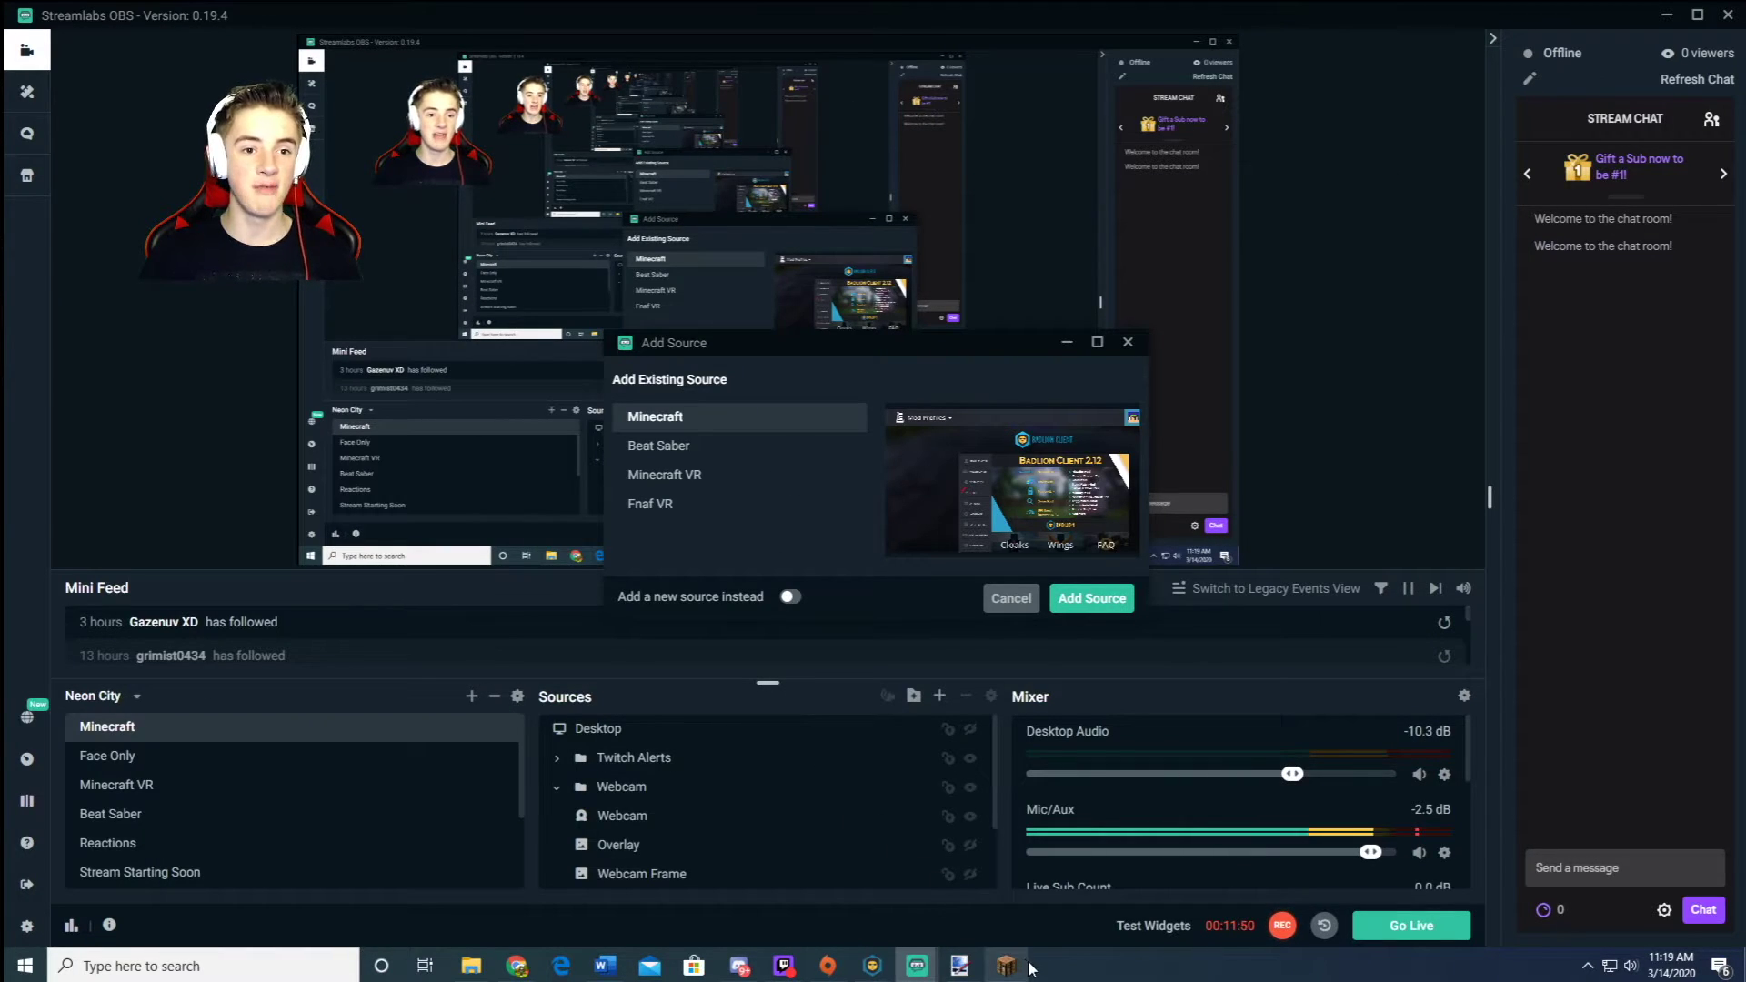
left_click(790, 596)
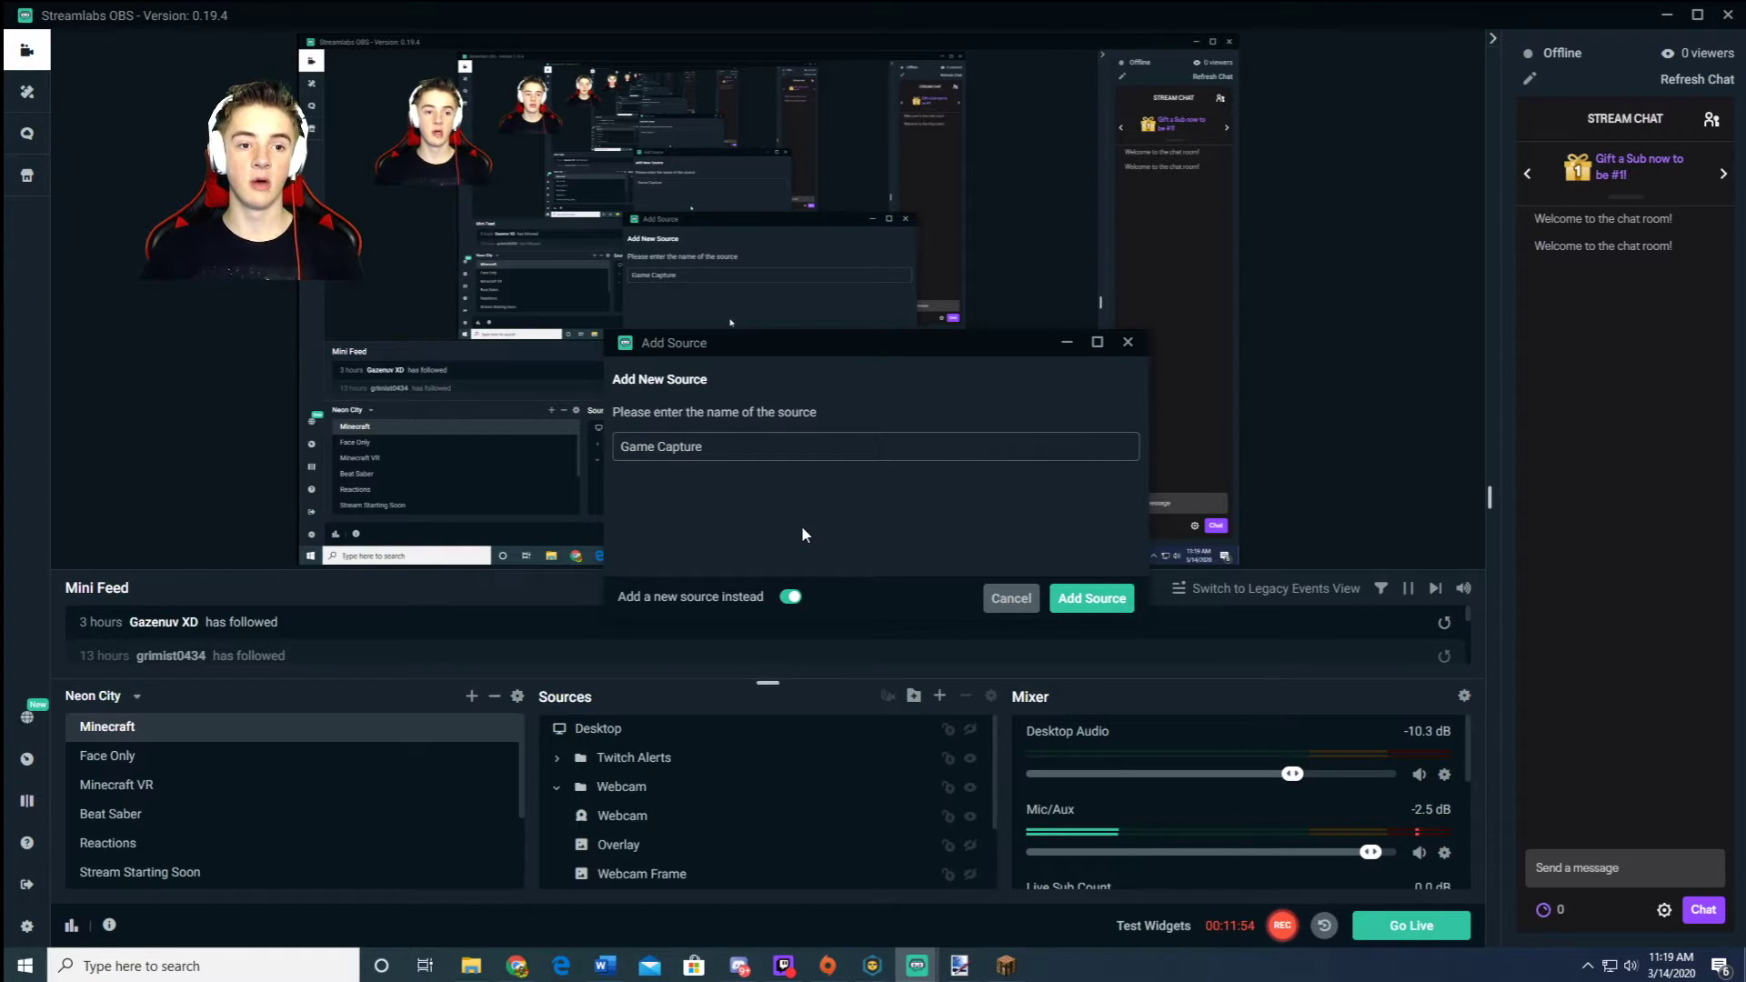
mouse_move(786, 343)
left_mouse_down()
mouse_move(631, 281)
mouse_move(588, 167)
mouse_move(756, 327)
left_mouse_up()
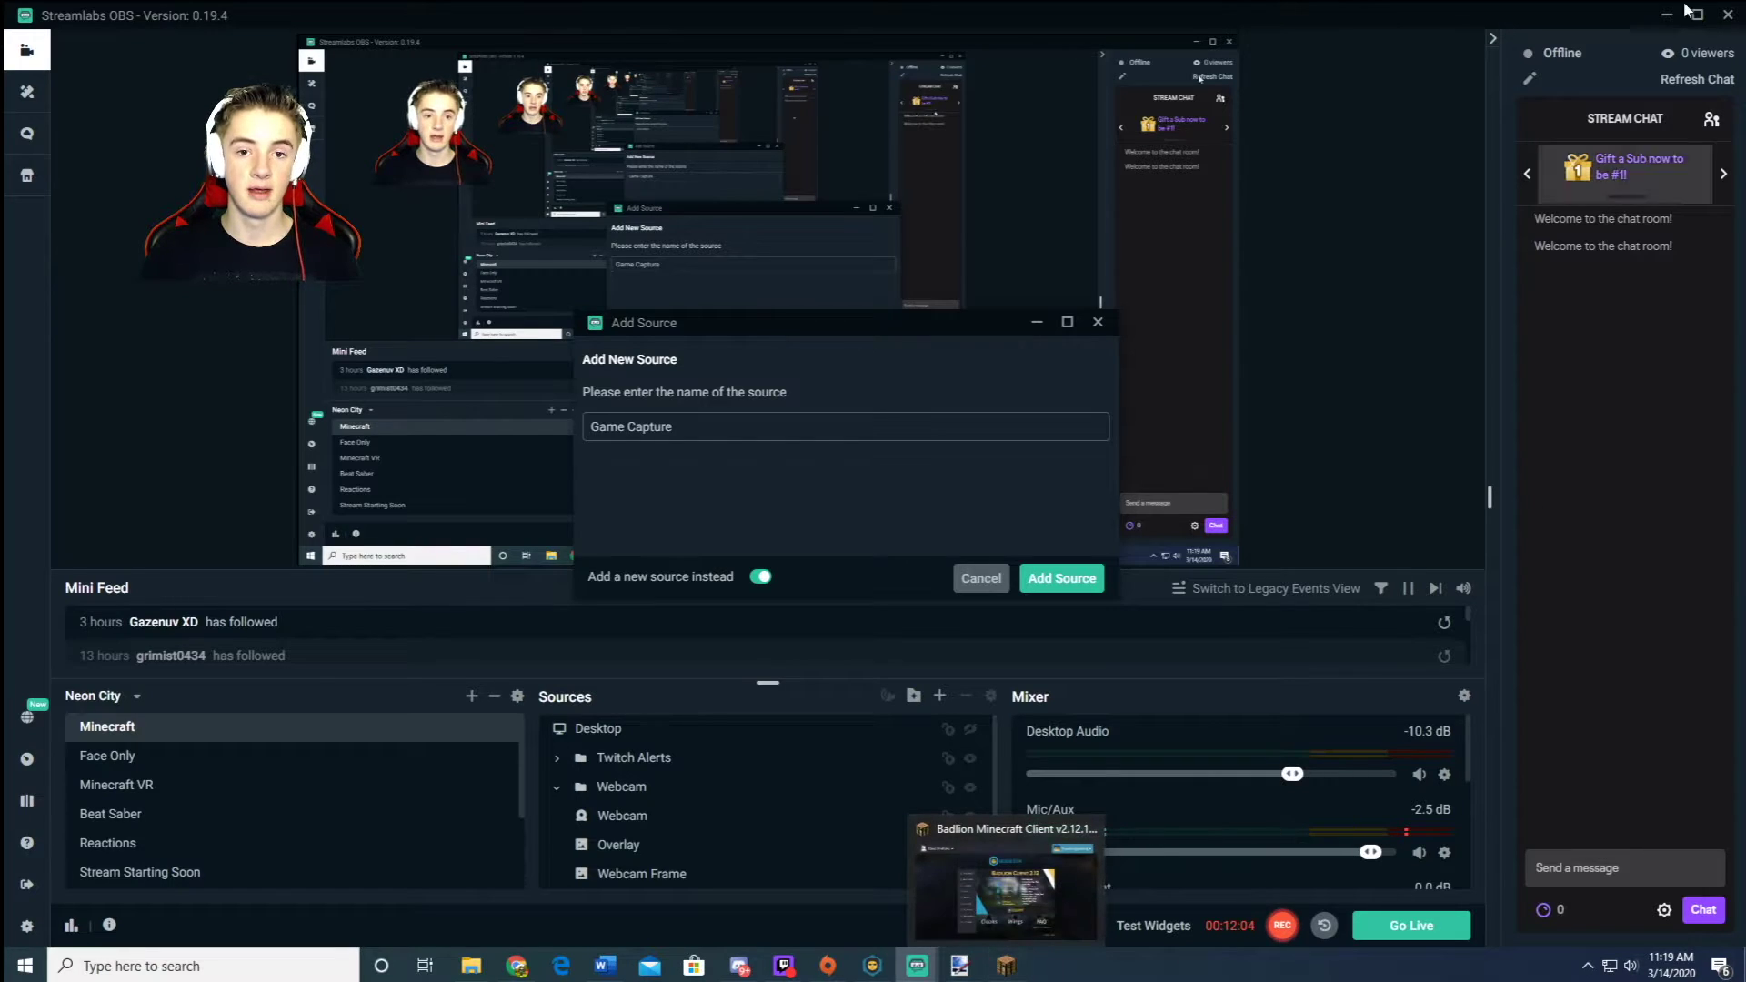
key("ctrl+a")
type("Minecraf")
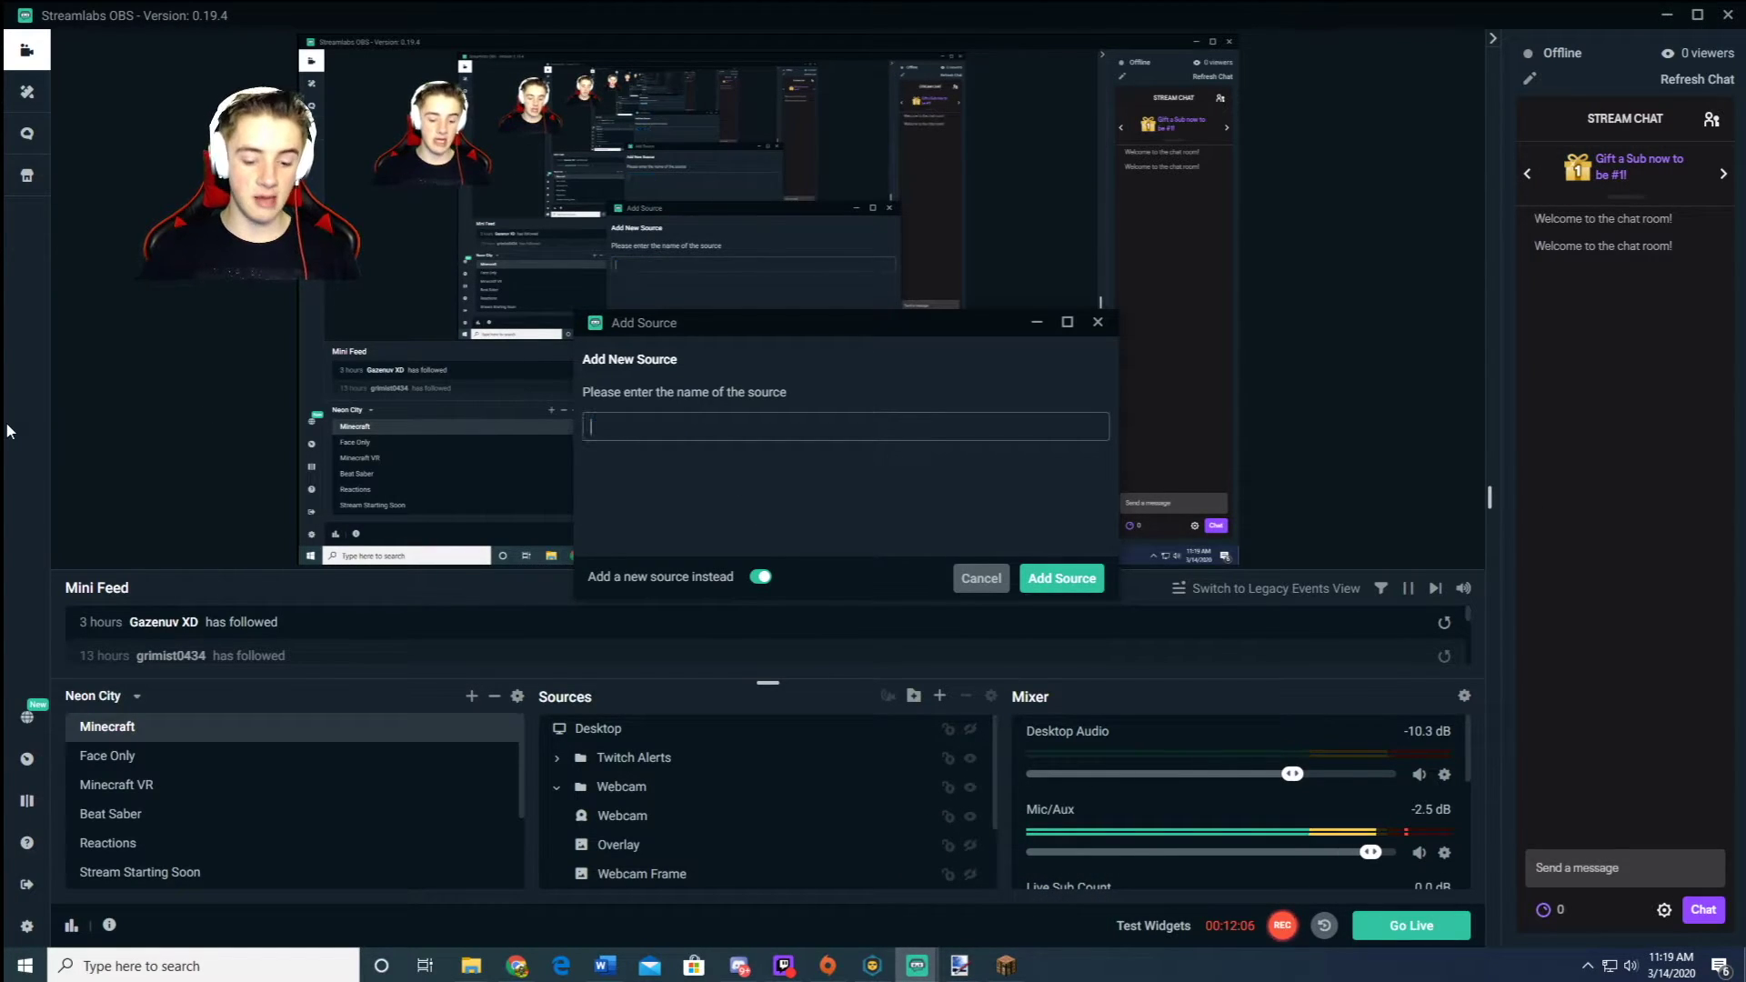
type("t")
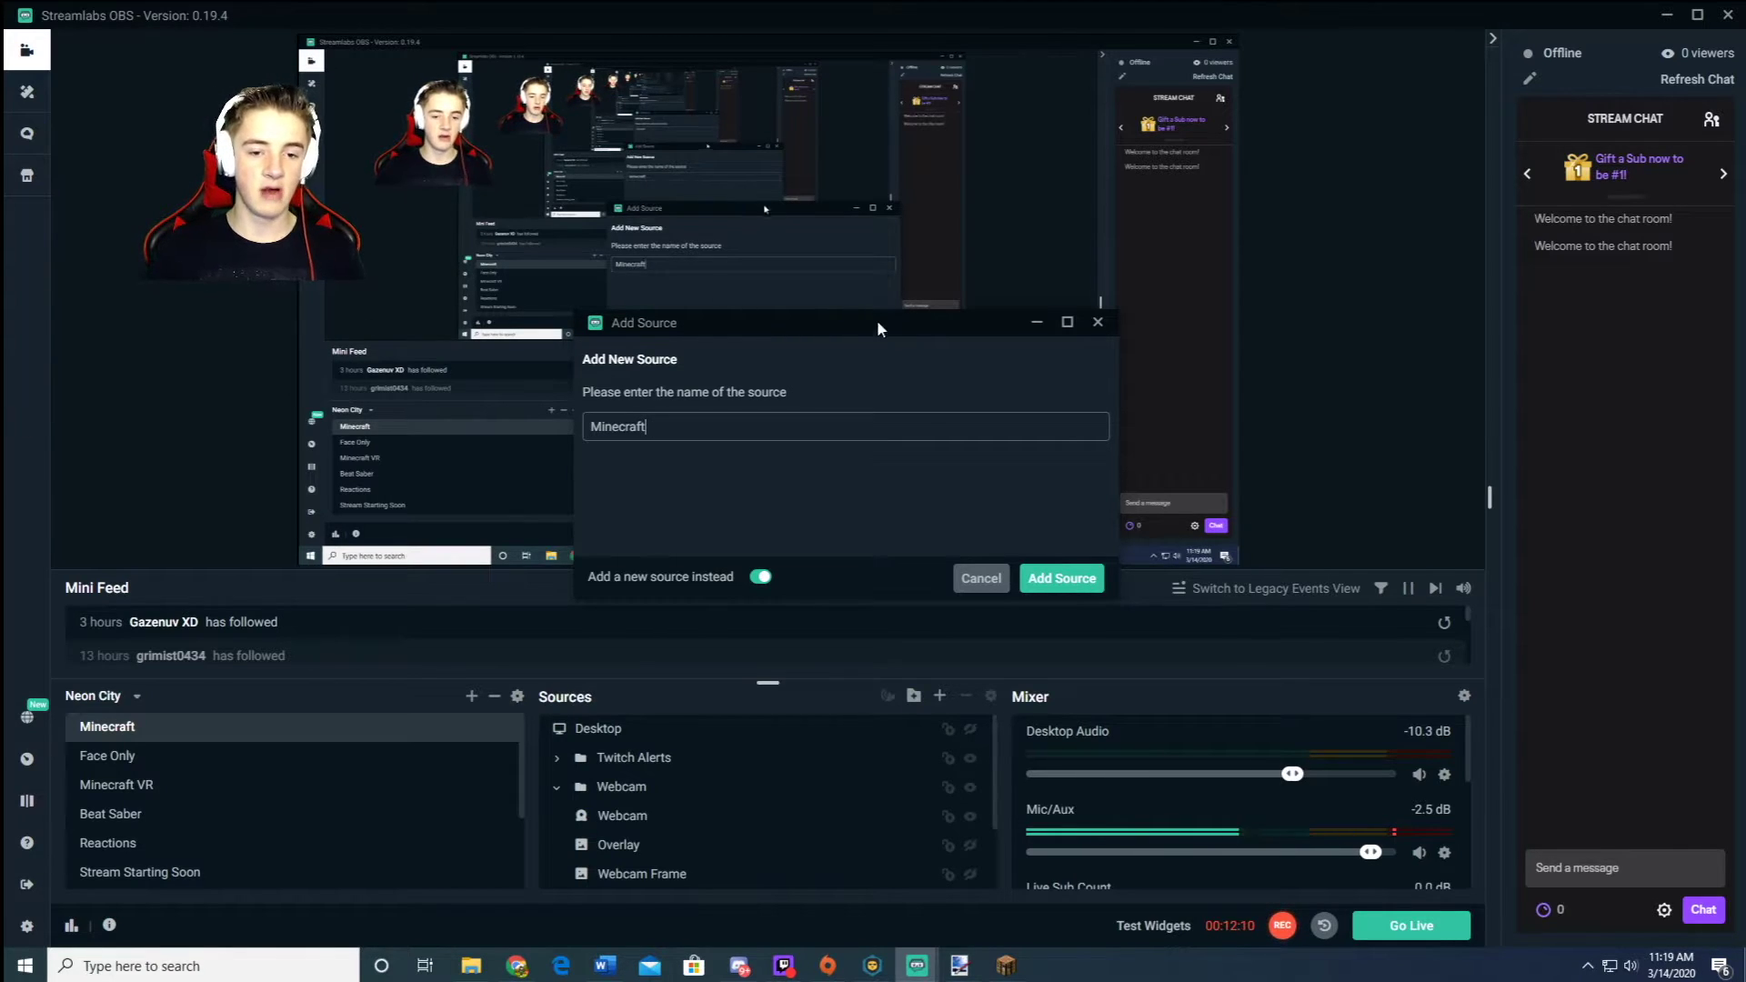
left_click(1061, 579)
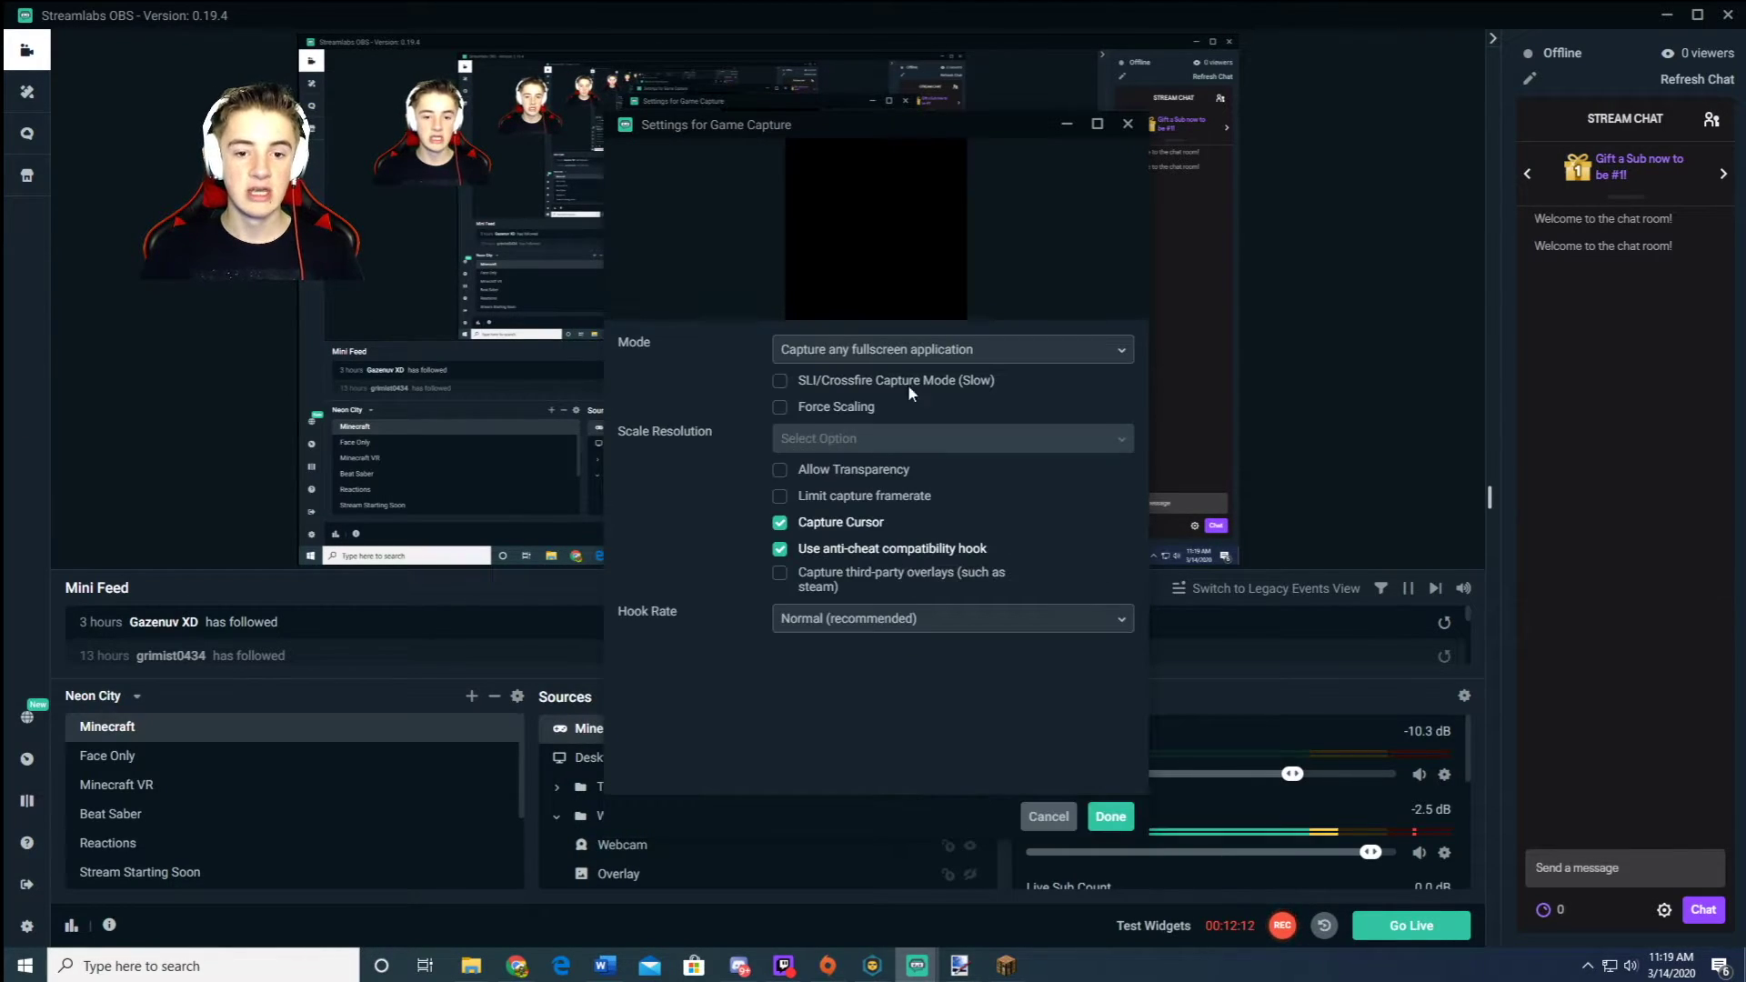
Step: Set the Minecraft source to Capture specific window, choose the Badlion Minecraft Client window, and close its settings
left_click(793, 352)
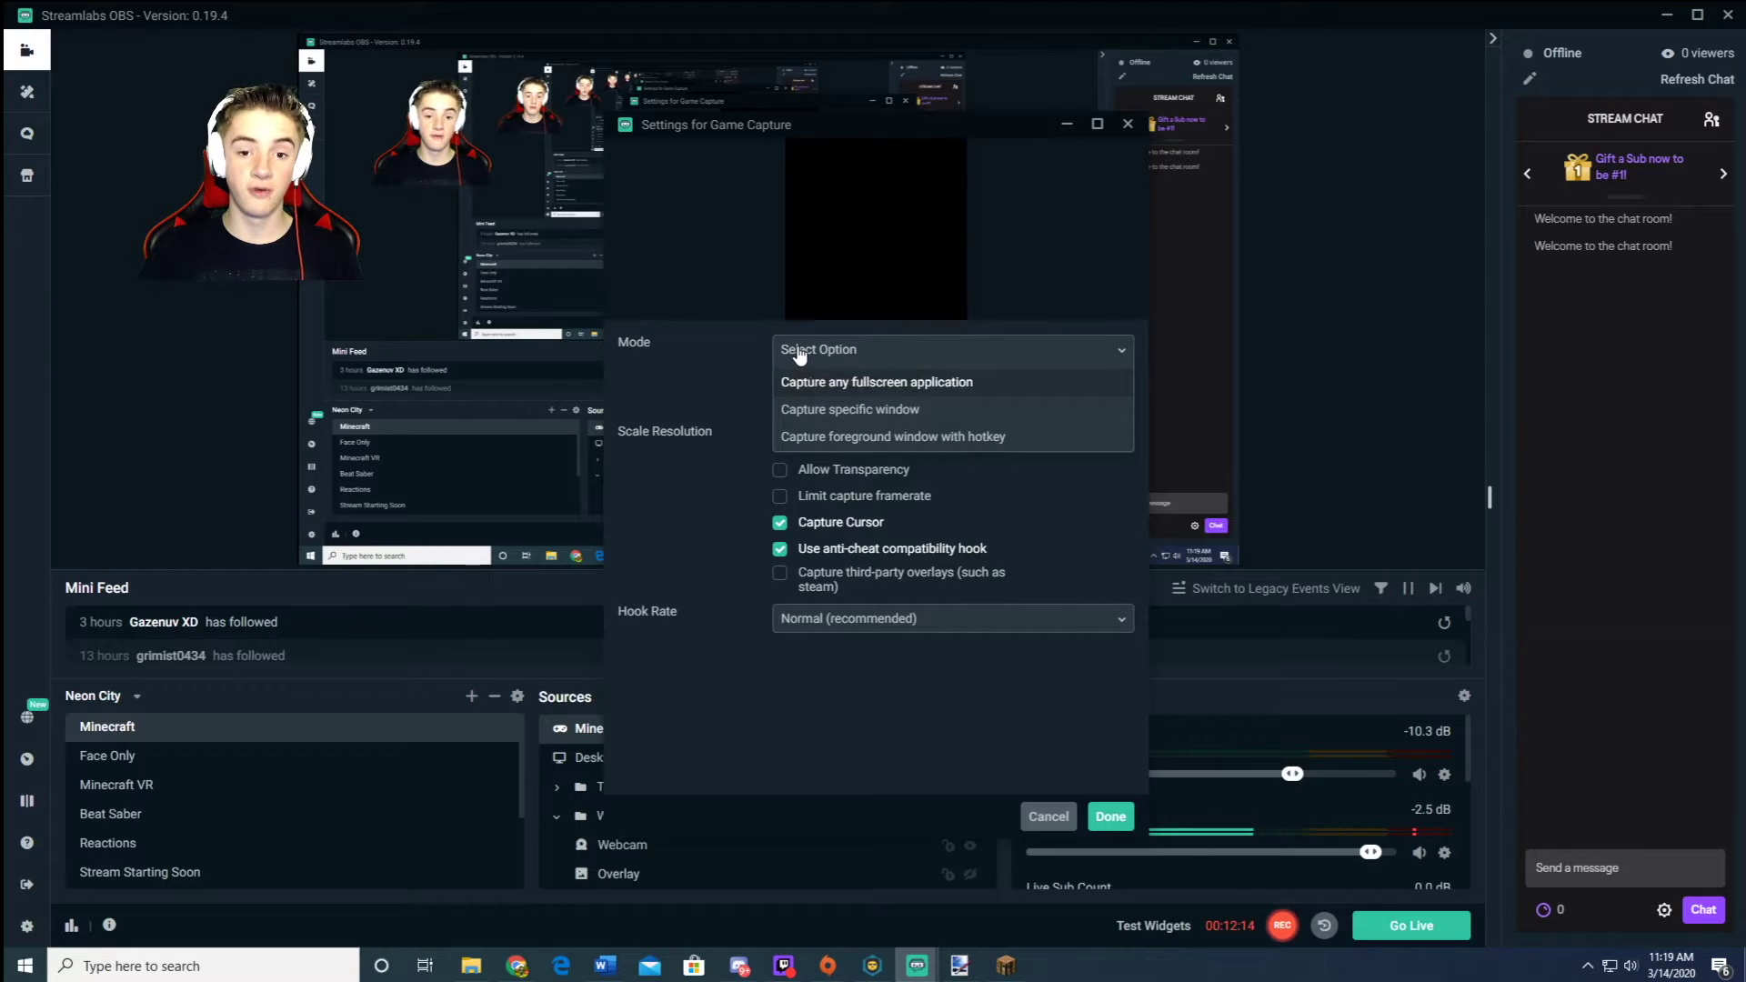
left_click(822, 414)
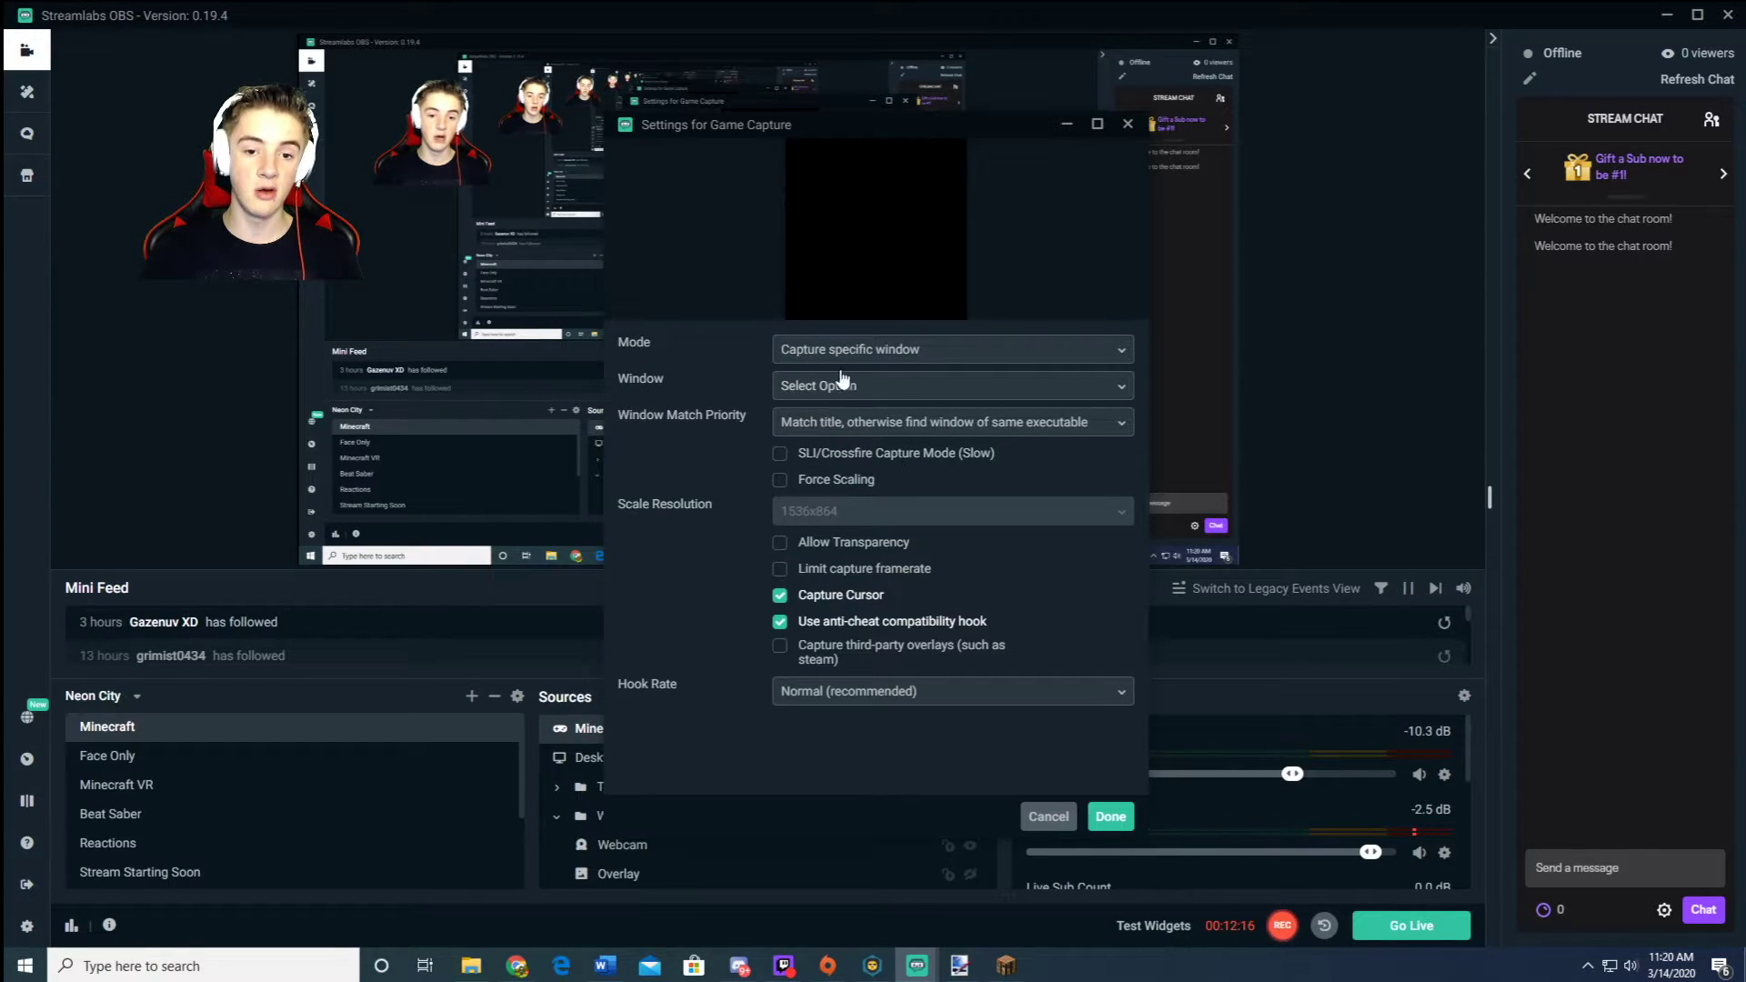
left_click(819, 389)
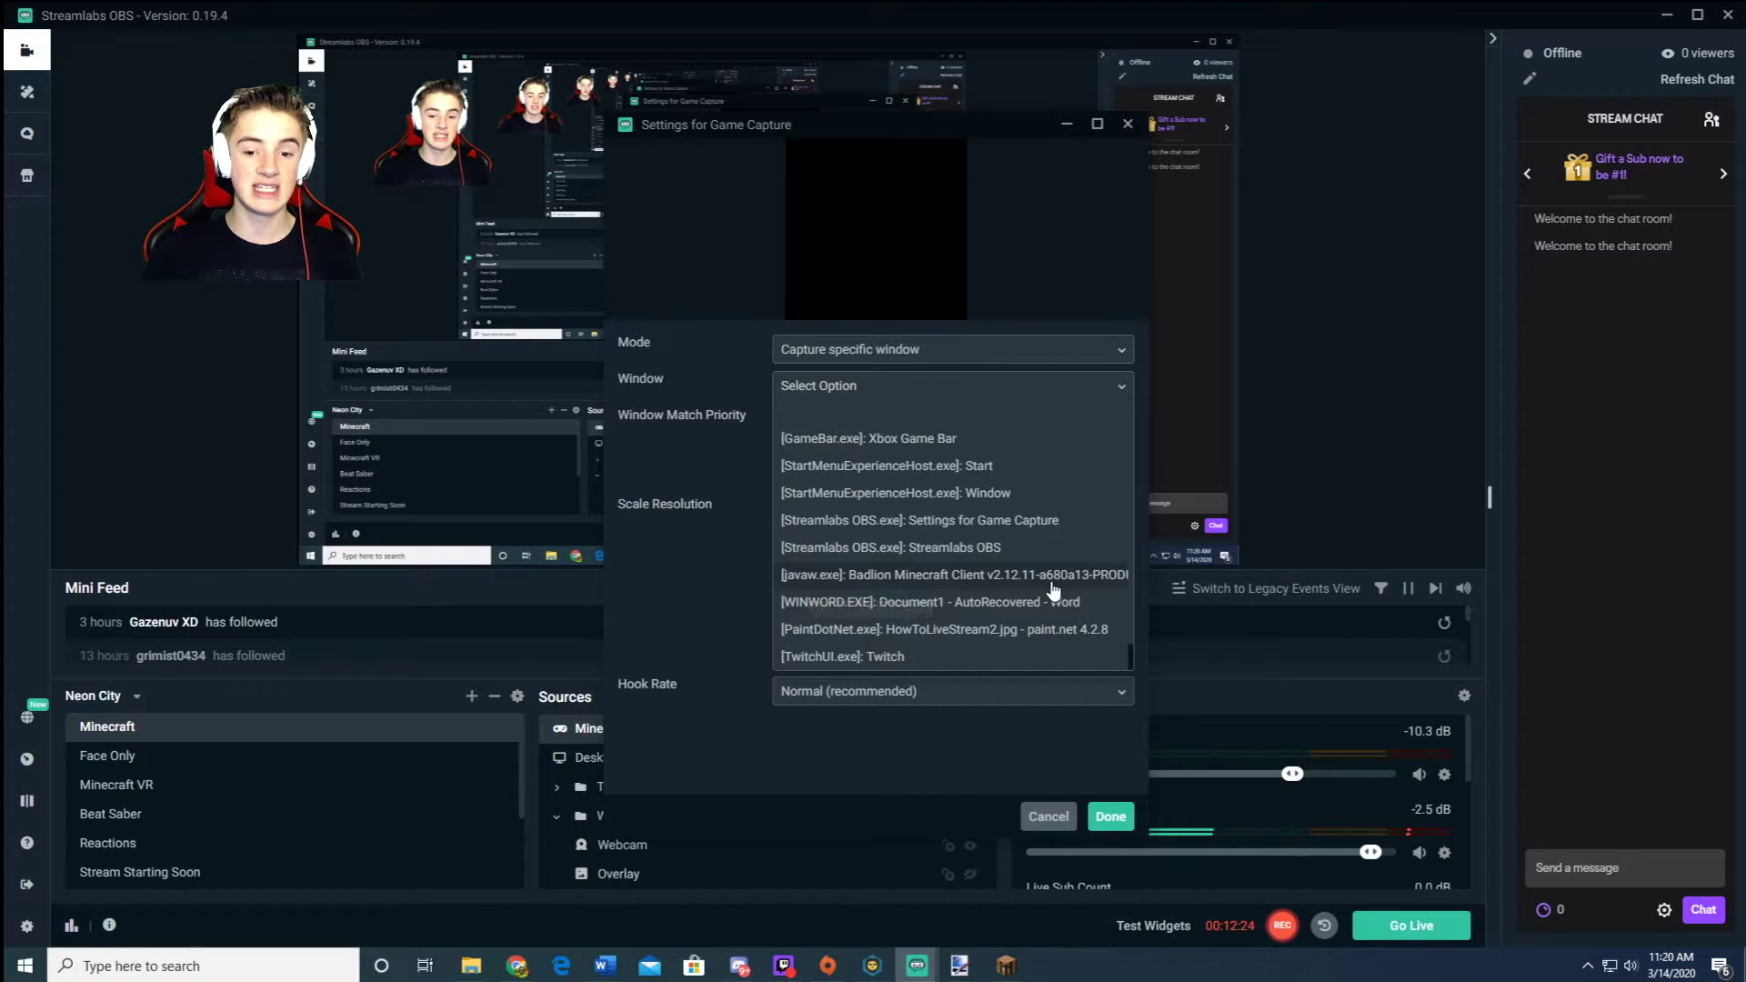
left_click(798, 577)
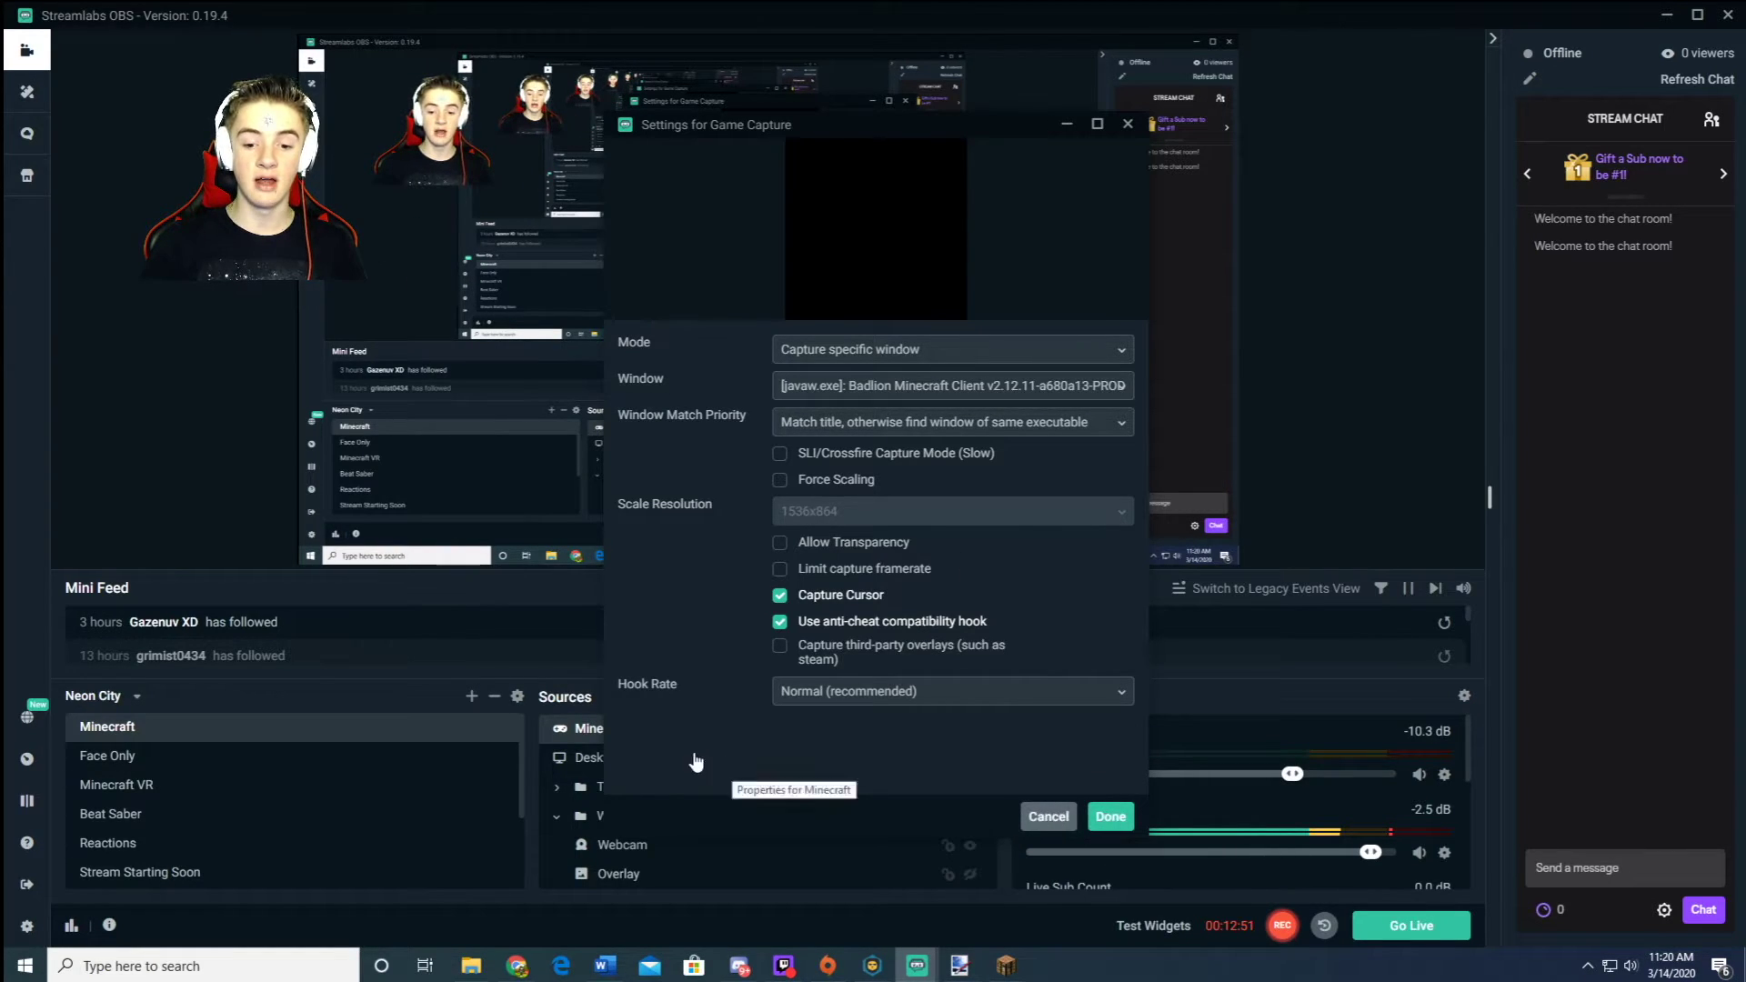
key("Escape")
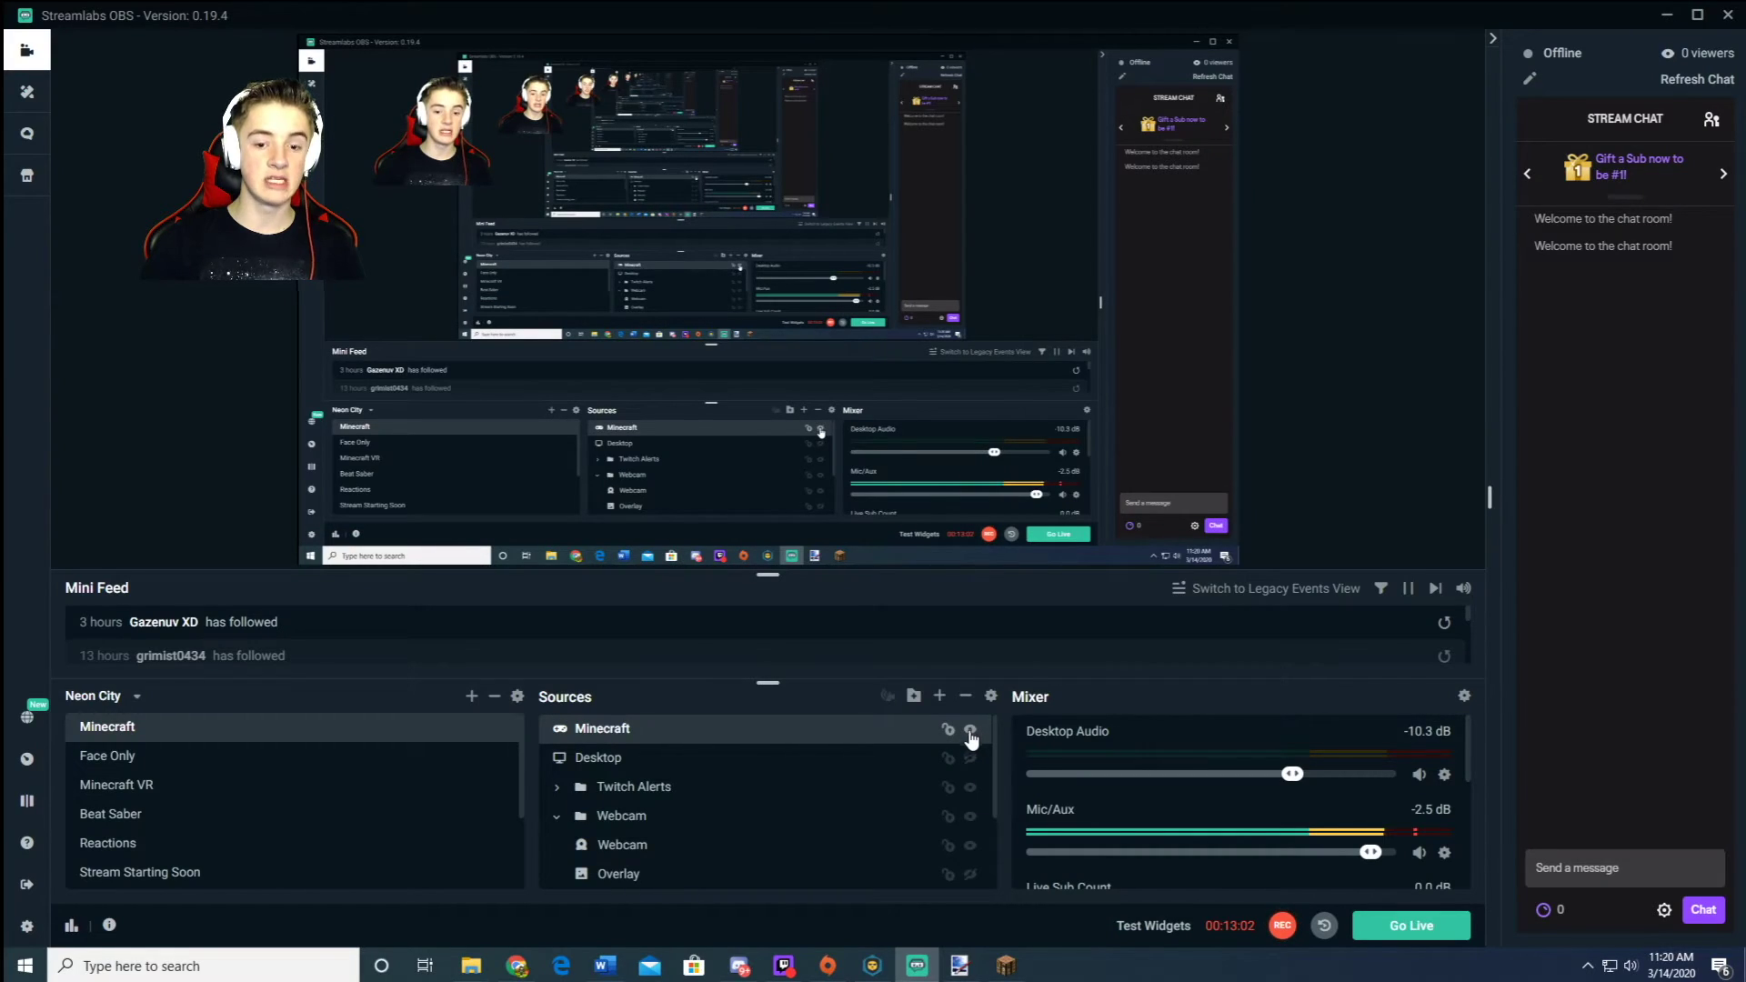
Step: Compare the Badlion Minecraft Client's full-screen and windowed views, returning to Streamlabs OBS after each
scroll(911, 825, "down", 3)
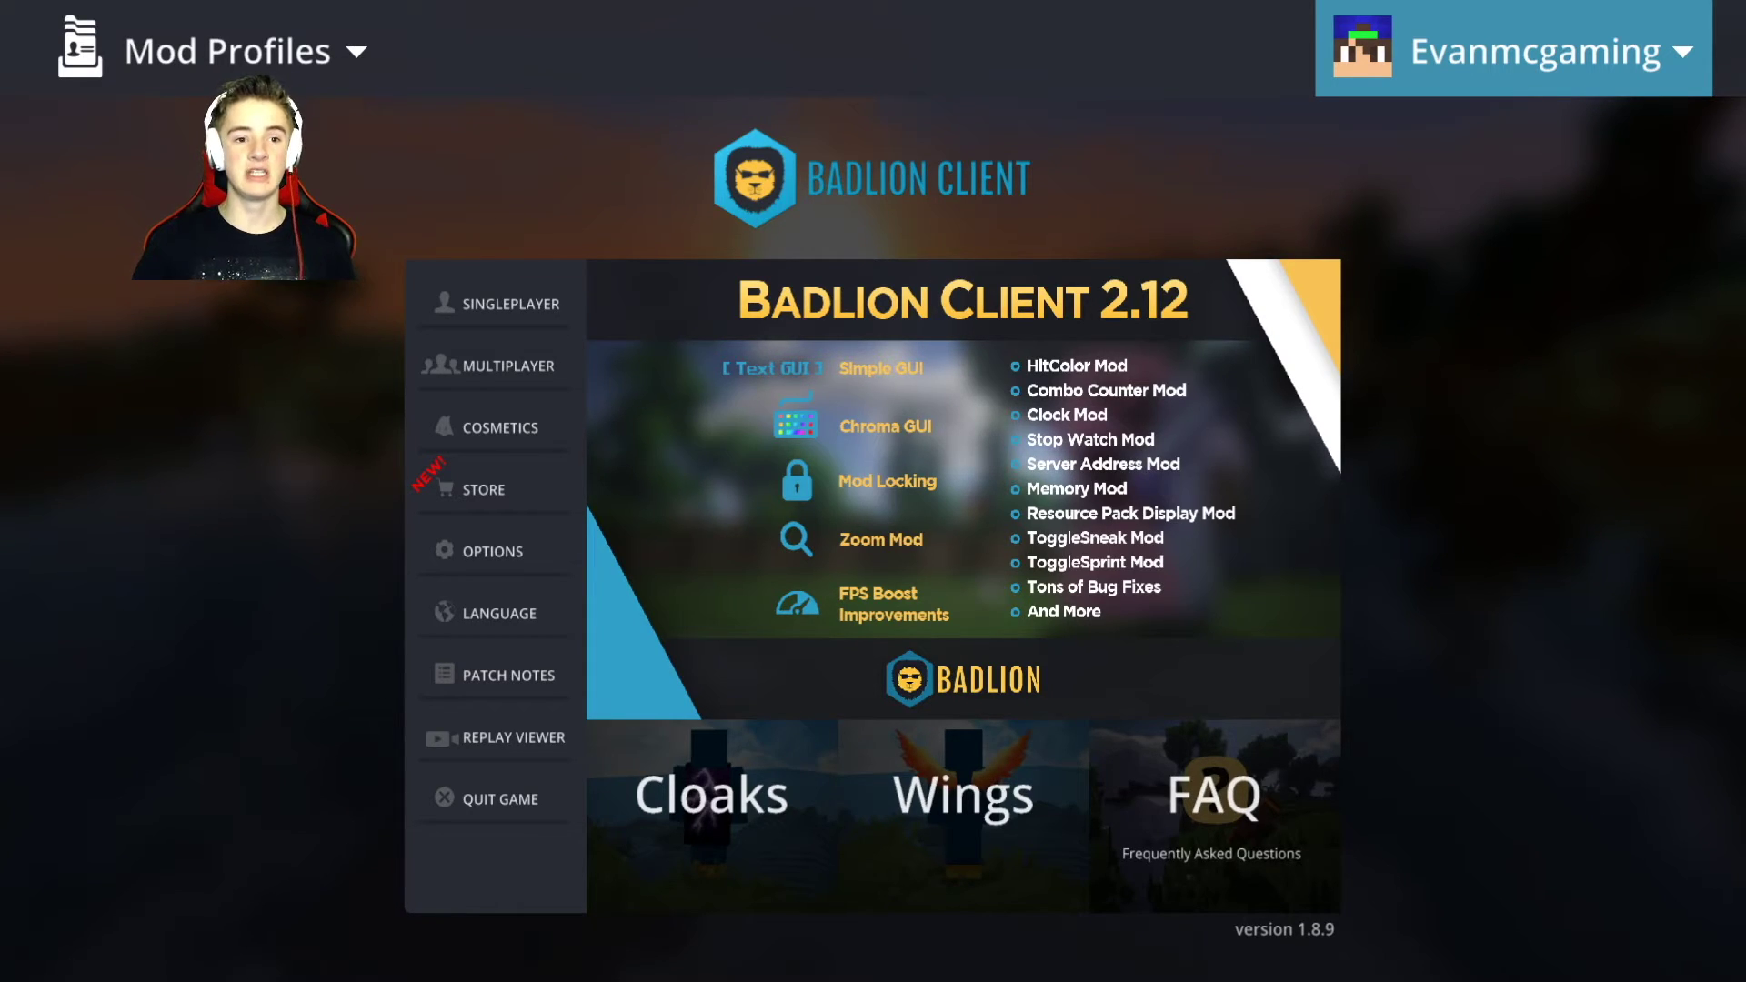
key("alt+Tab")
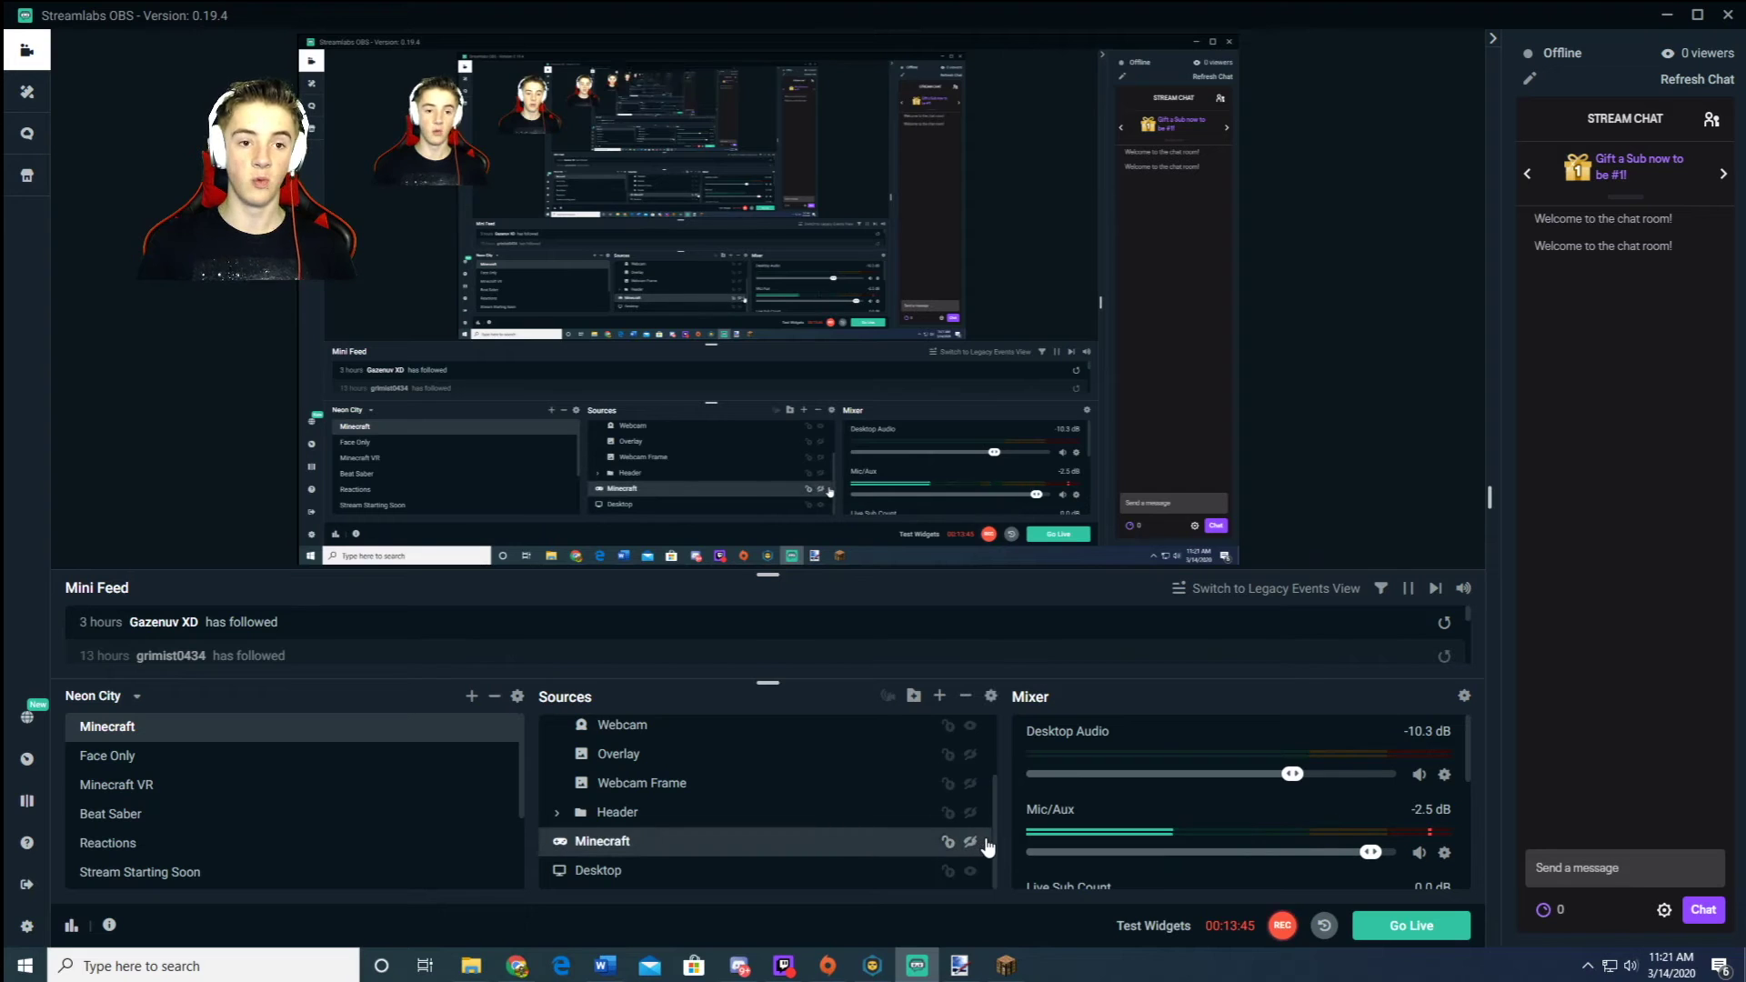
left_click(1005, 966)
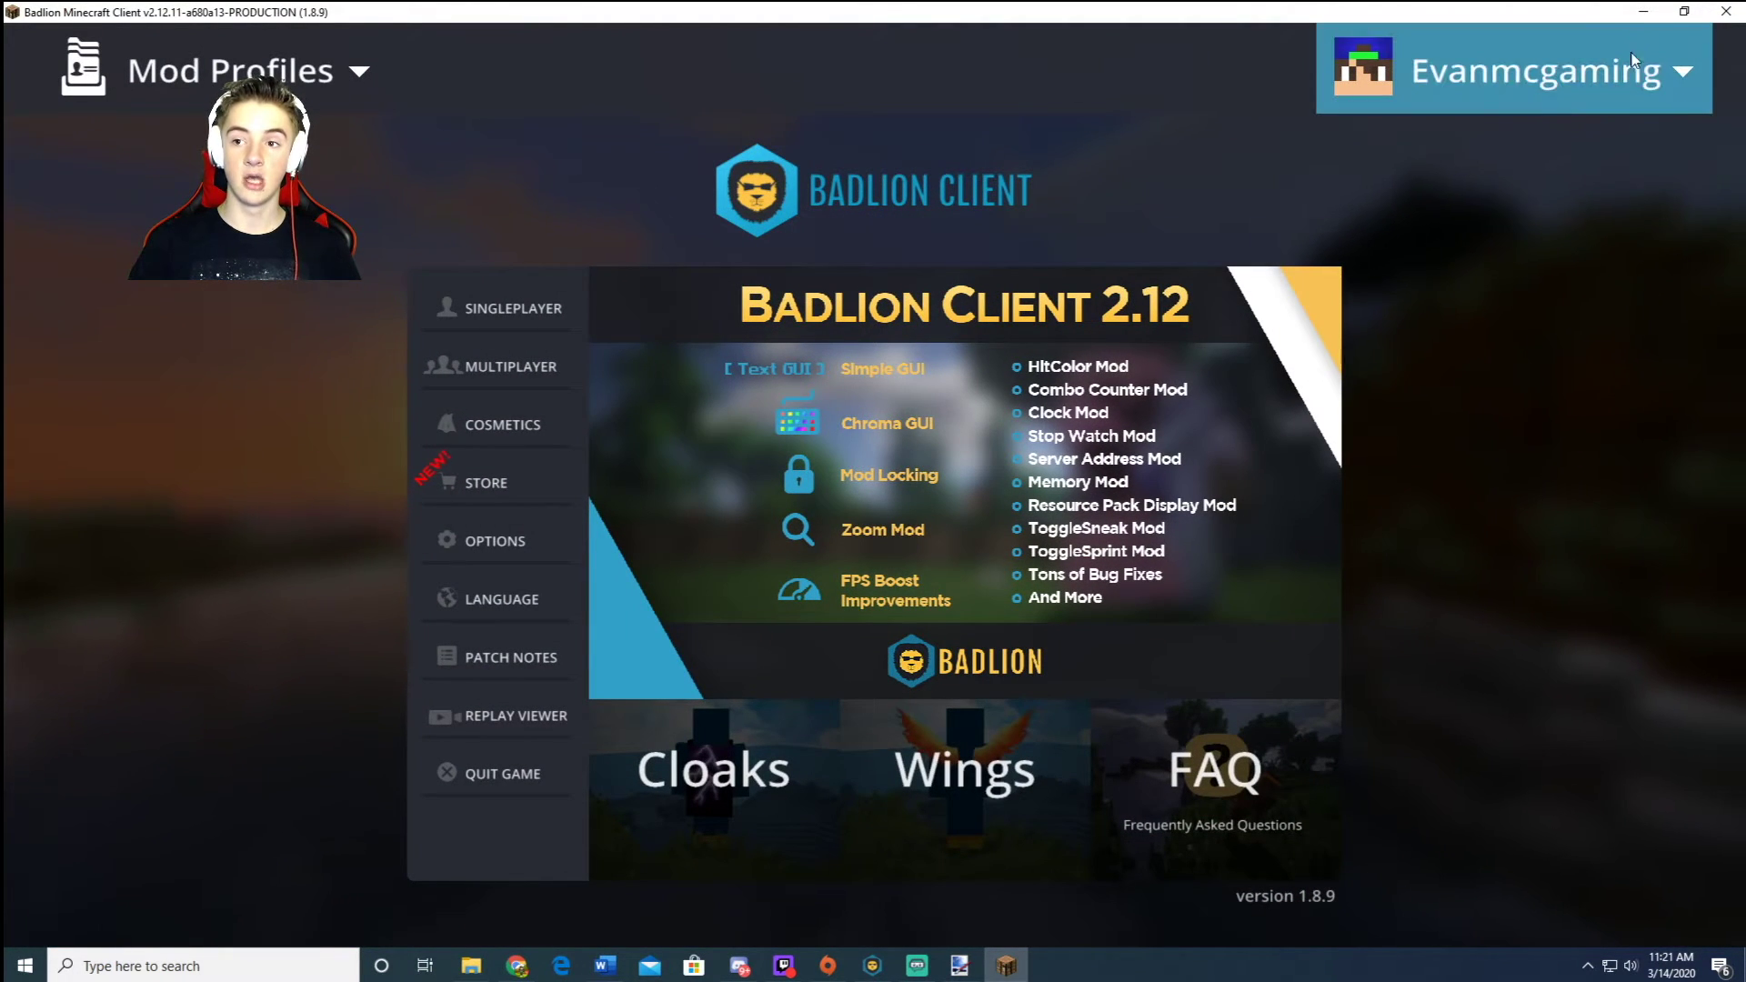
left_click(1648, 11)
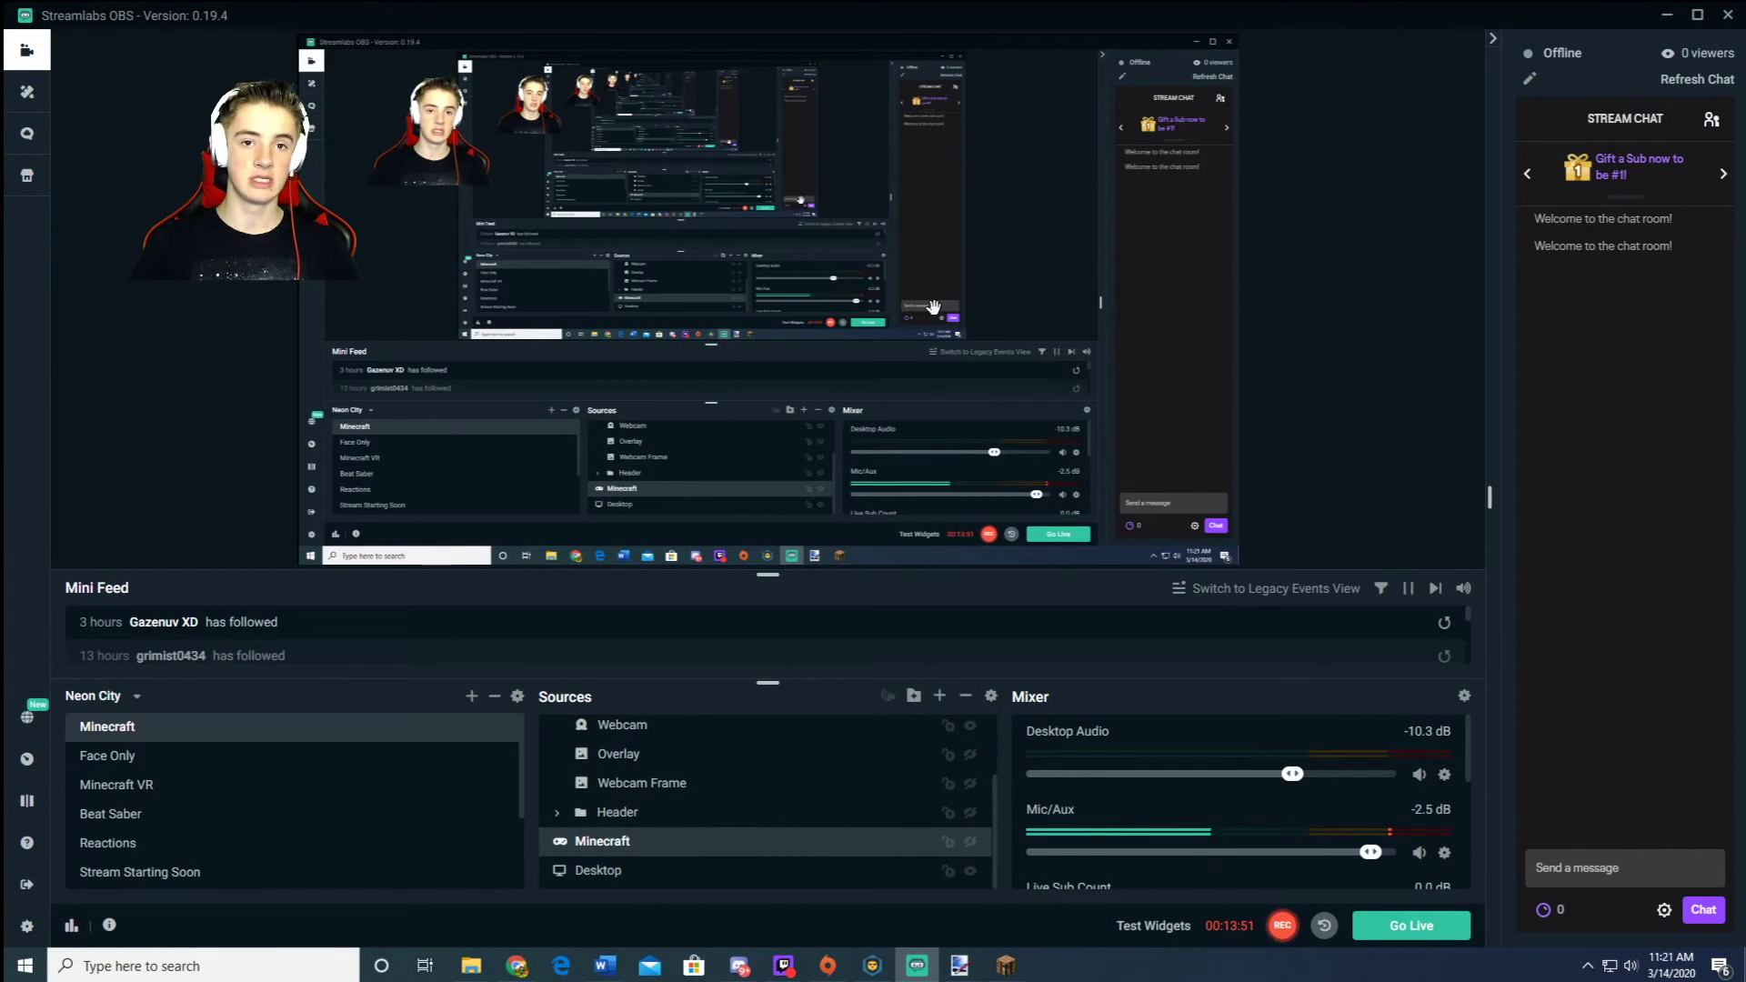
left_click(1006, 966)
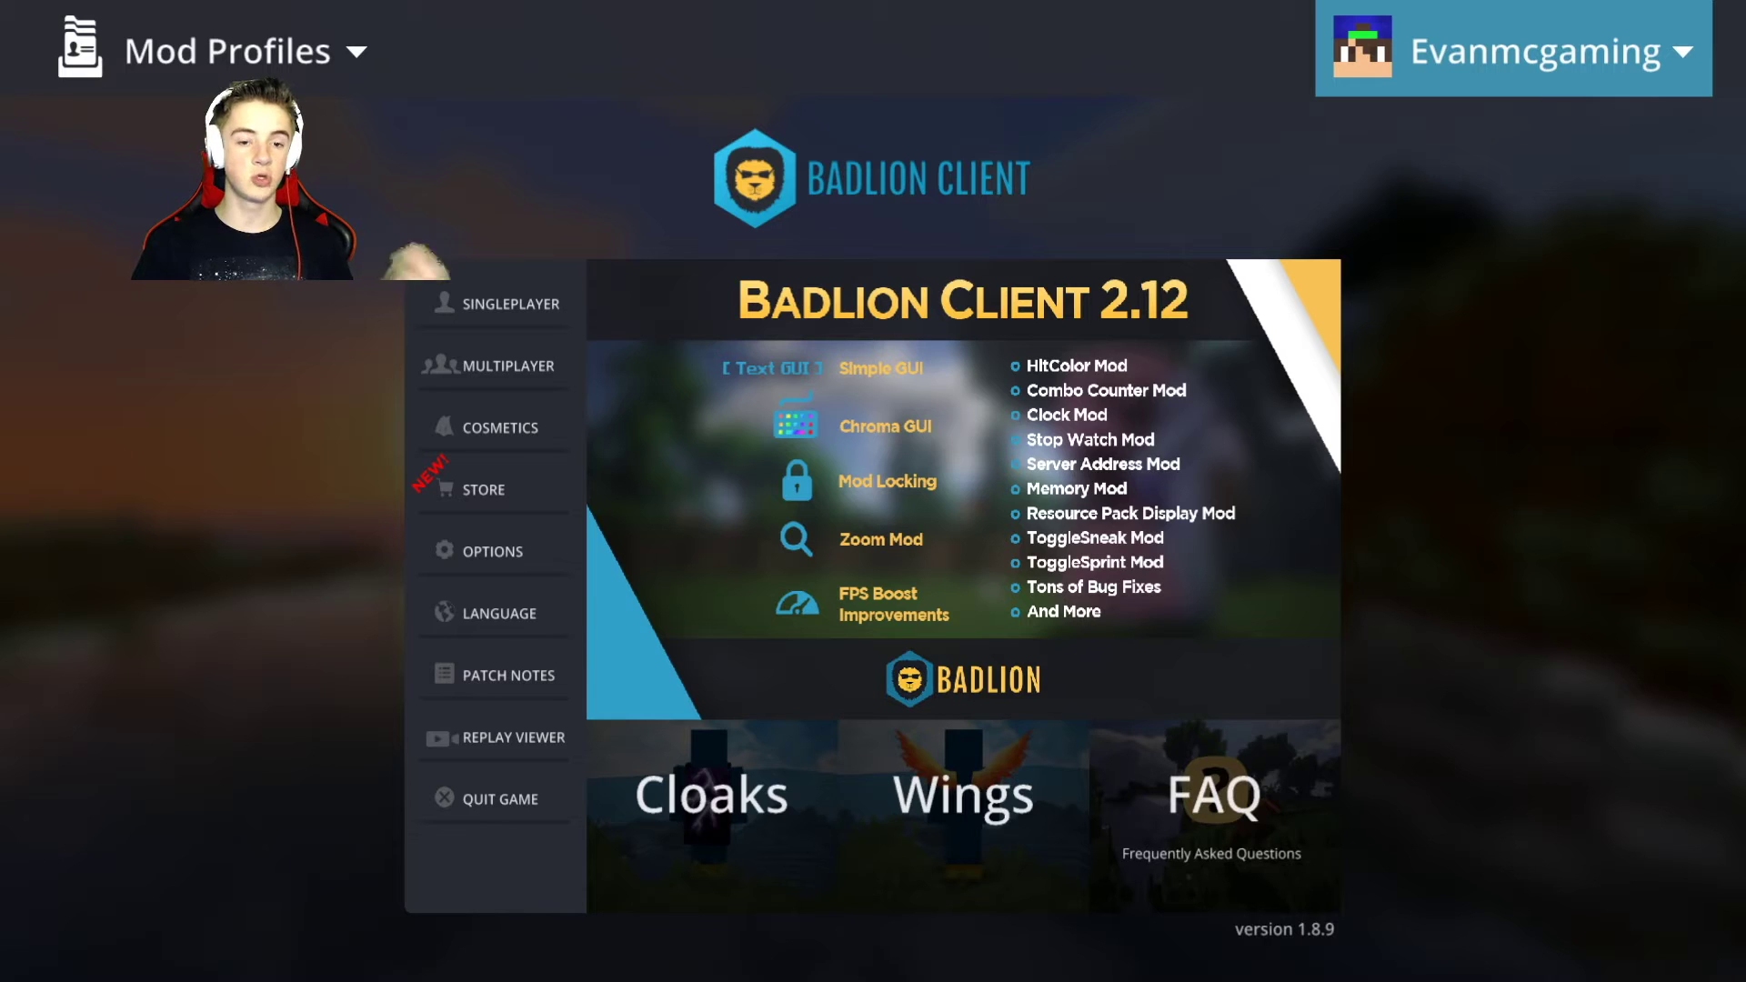
key("alt+Tab")
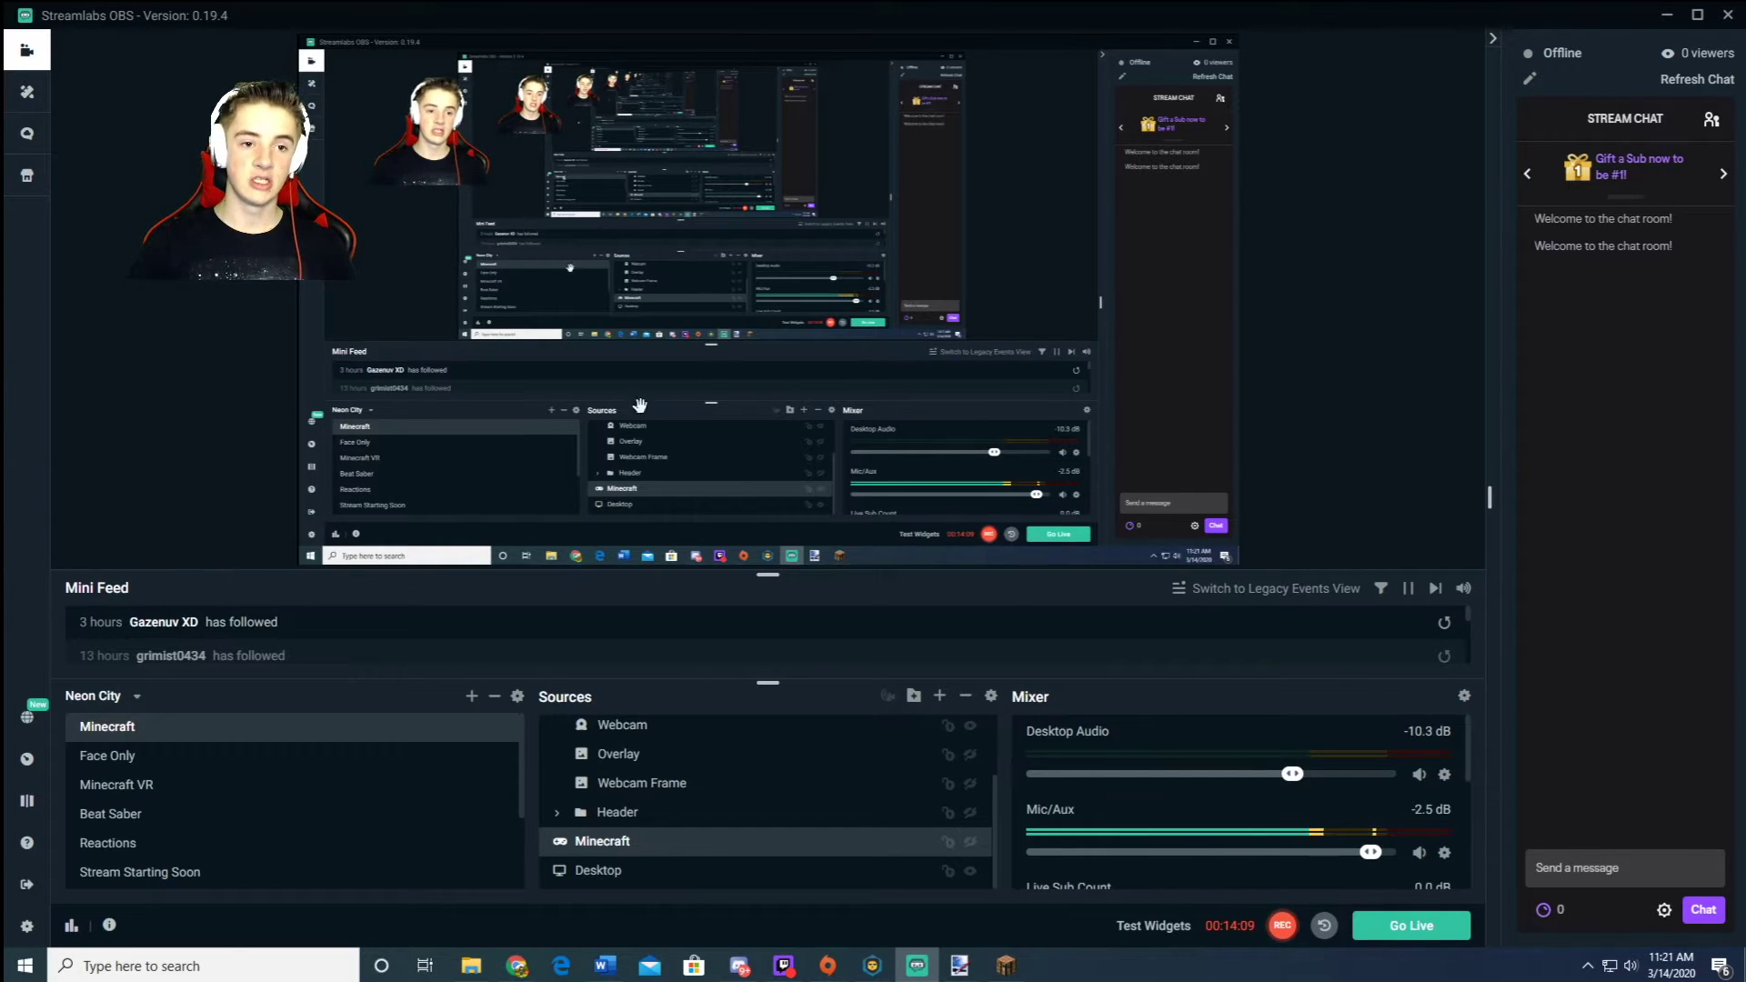
Step: Open the scene themes library and browse the Just Added and Featured overlay themes
left_click(32, 95)
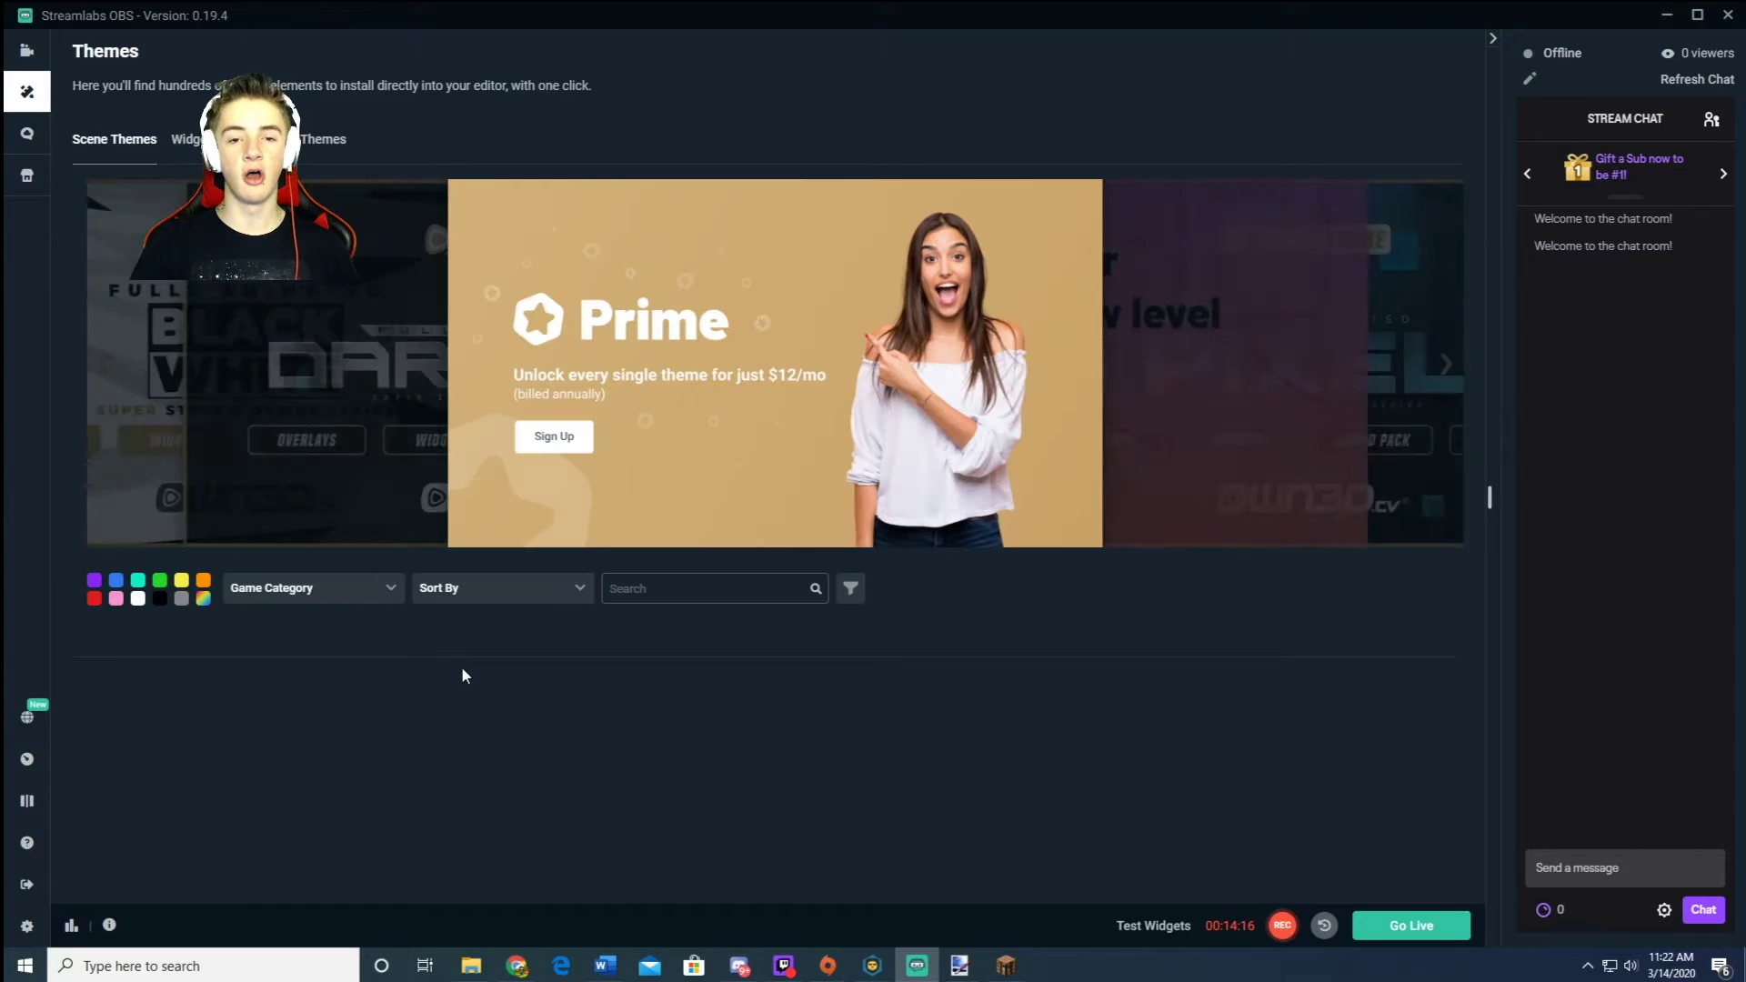
scroll(469, 269, "down", 6)
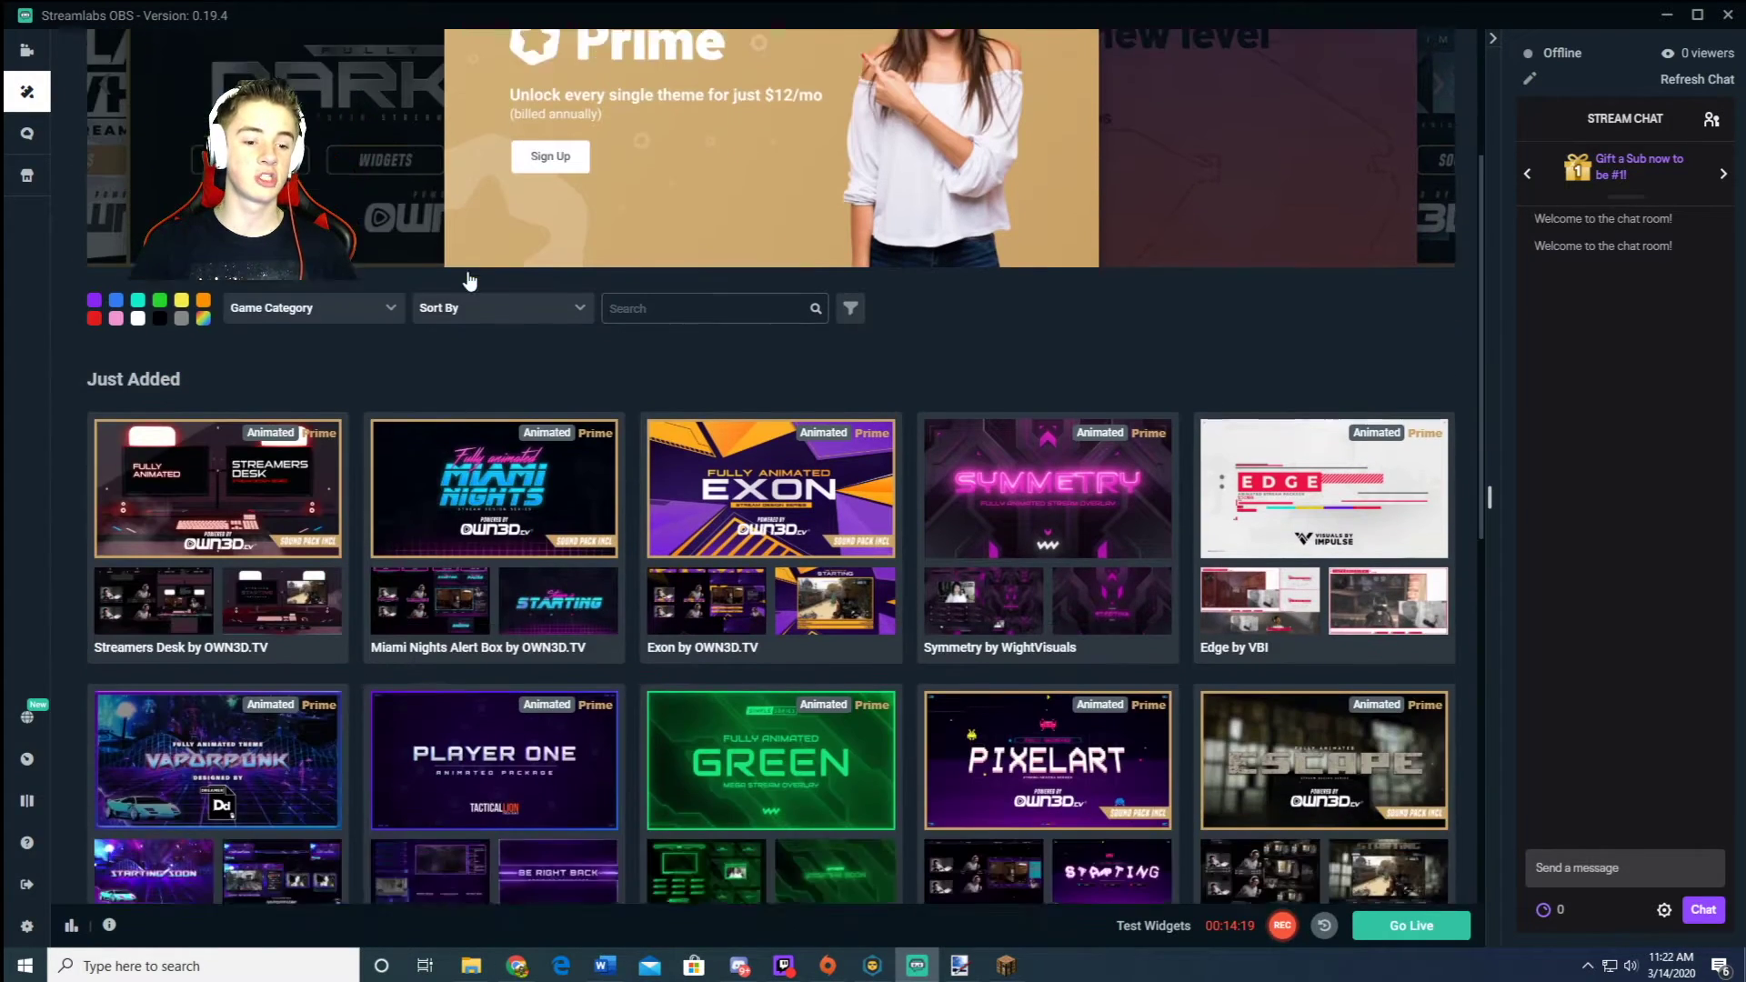
scroll(378, 445, "up", 4)
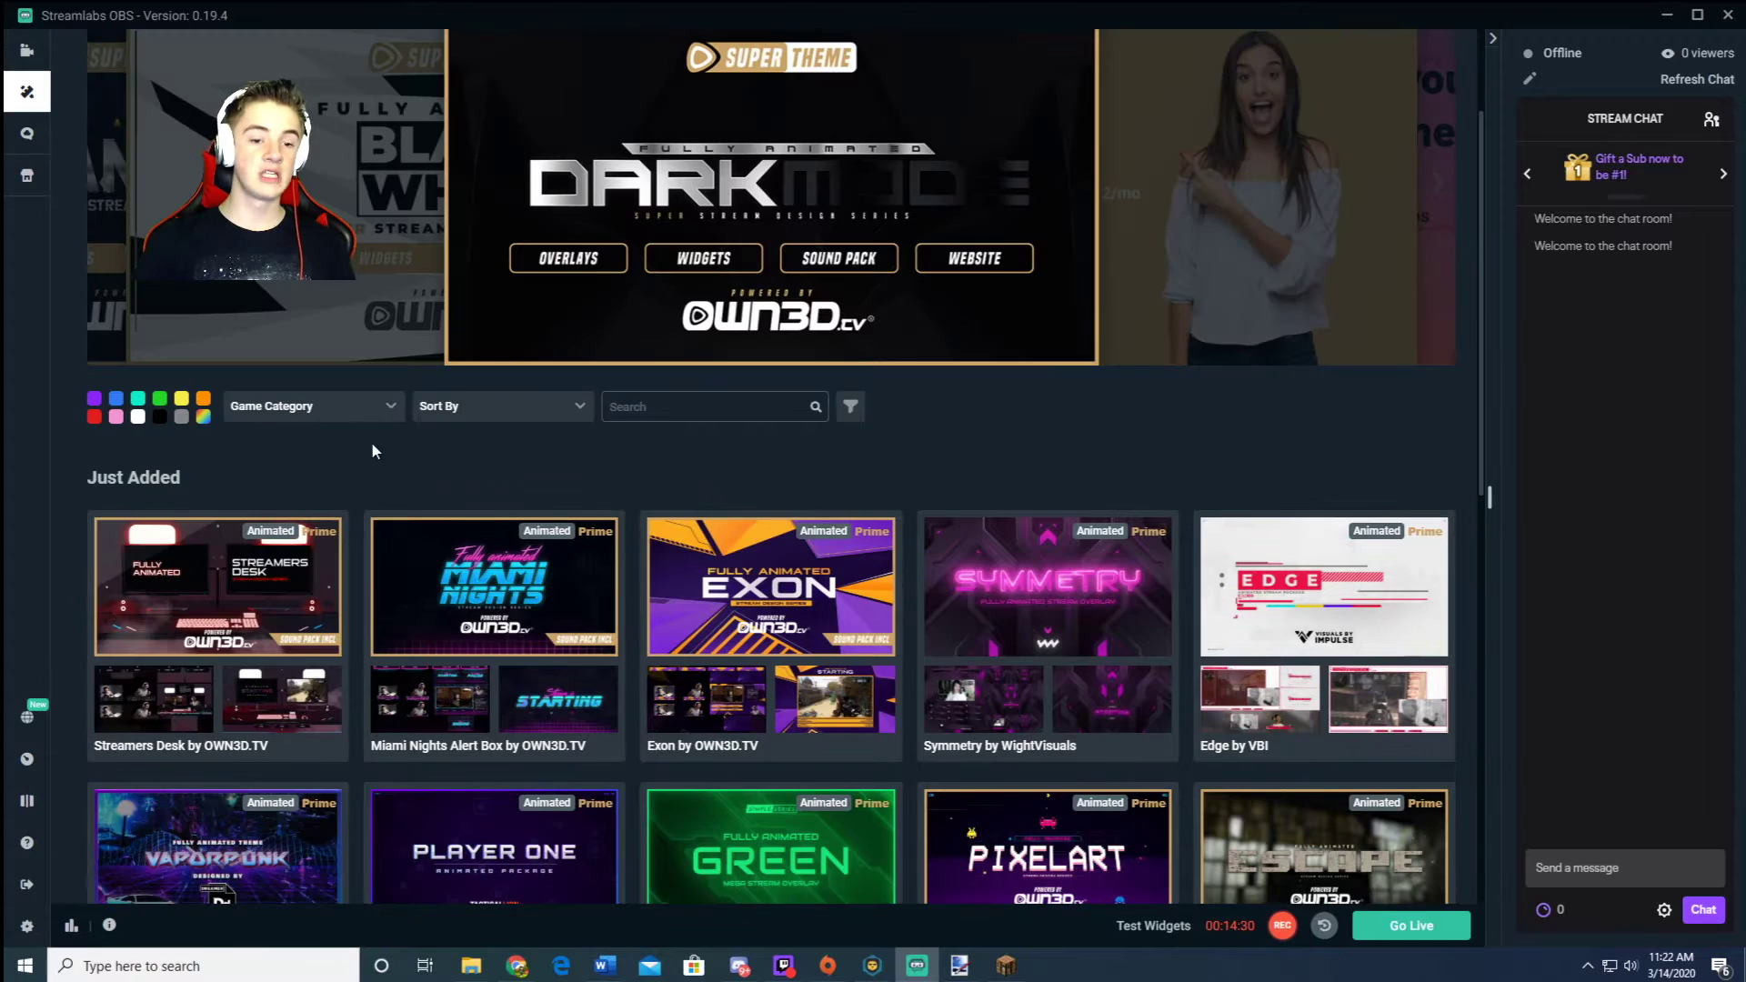
scroll(428, 450, "down", 7)
scroll(582, 507, "down", 1)
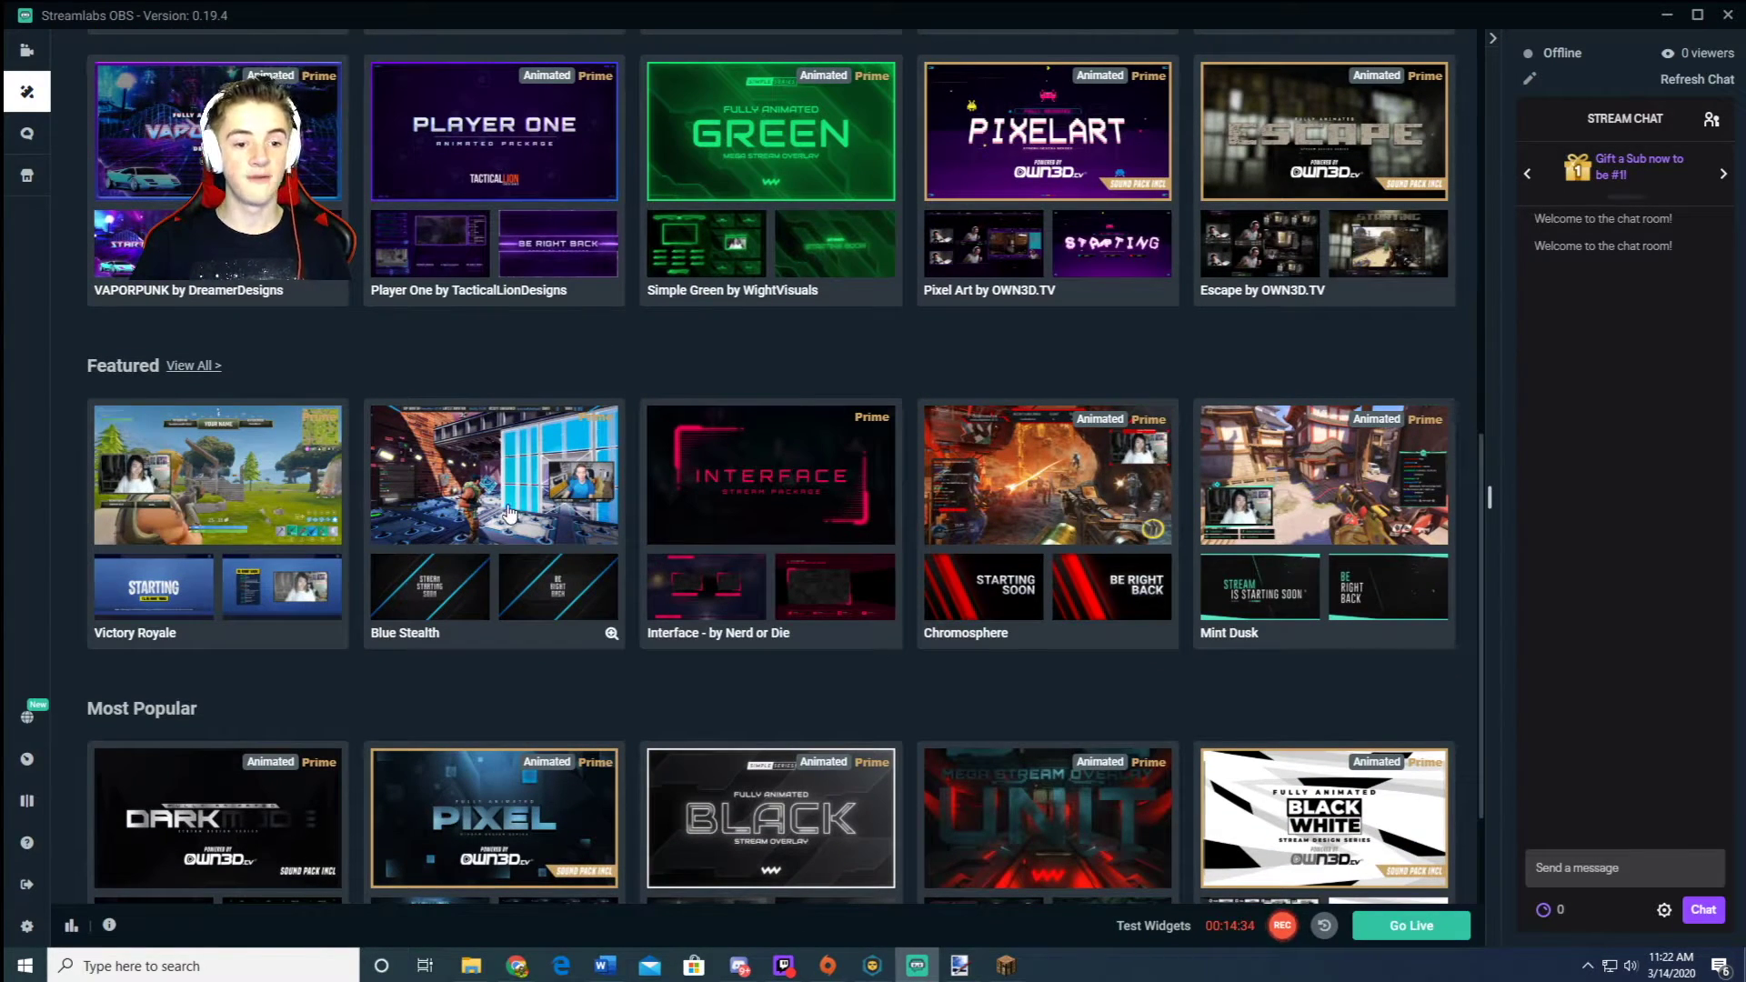
Step: Open the Blue Stealth theme, examine its overlay and included scenes, and return to the theme listing
left_click(509, 514)
scroll(902, 455, "down", 2)
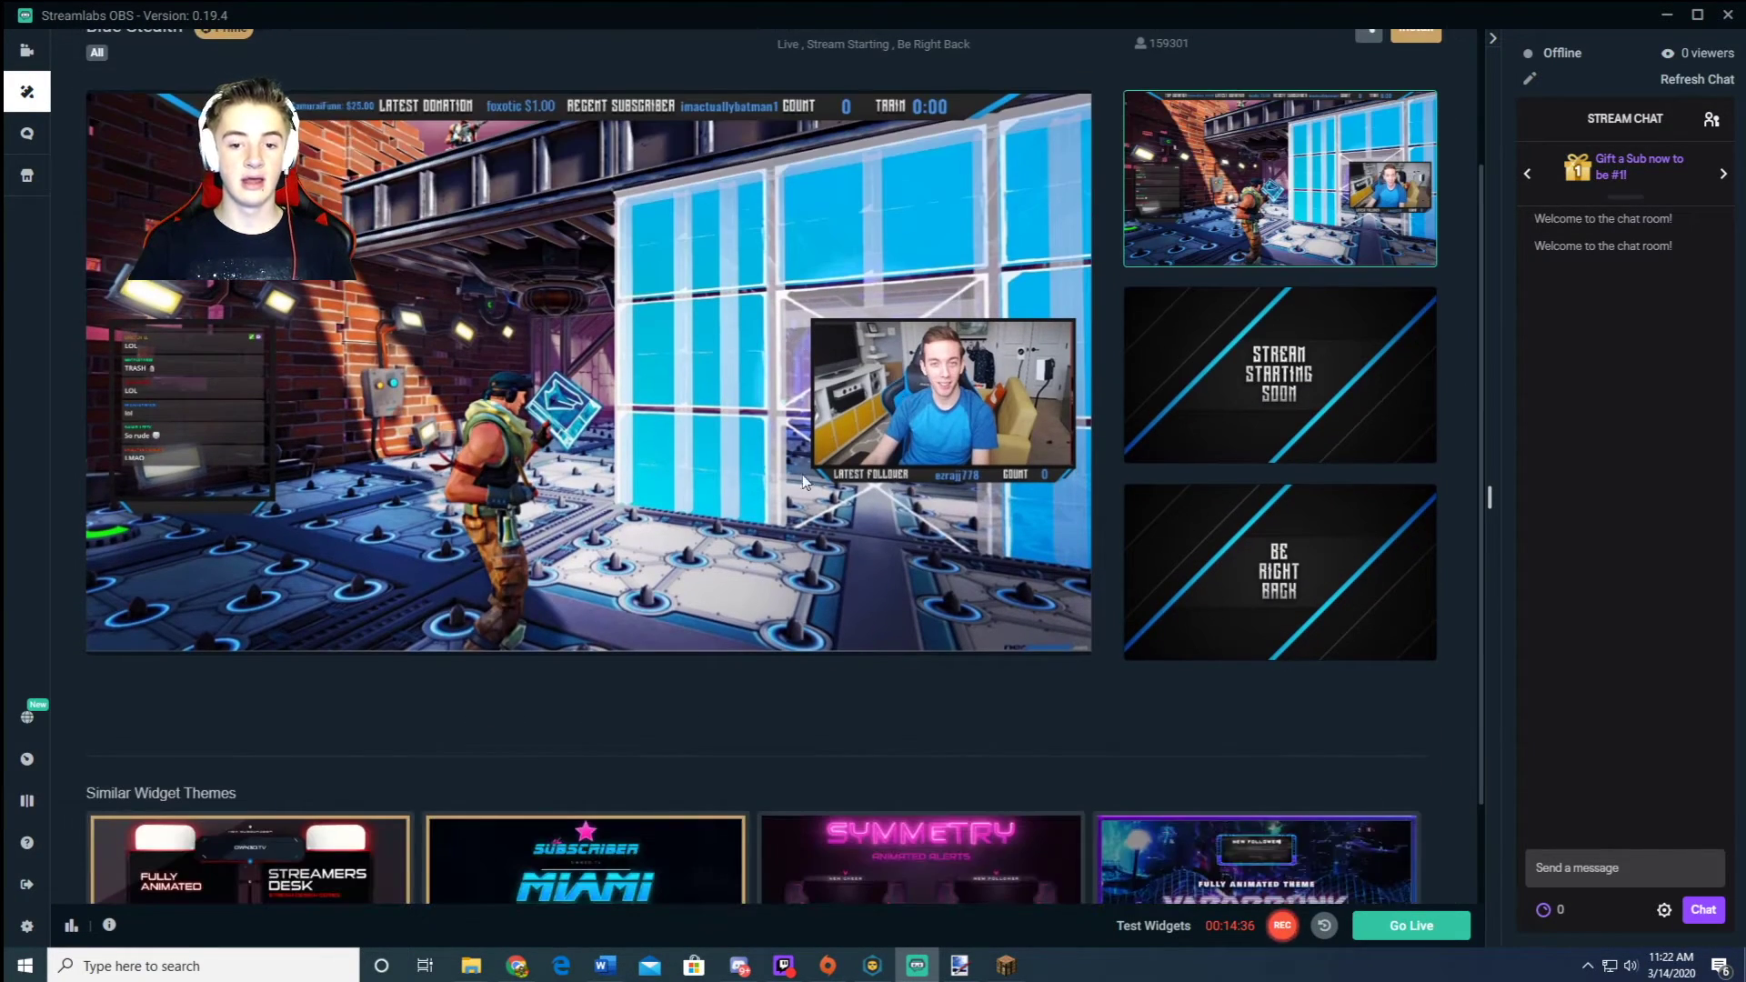
scroll(758, 462, "up", 2)
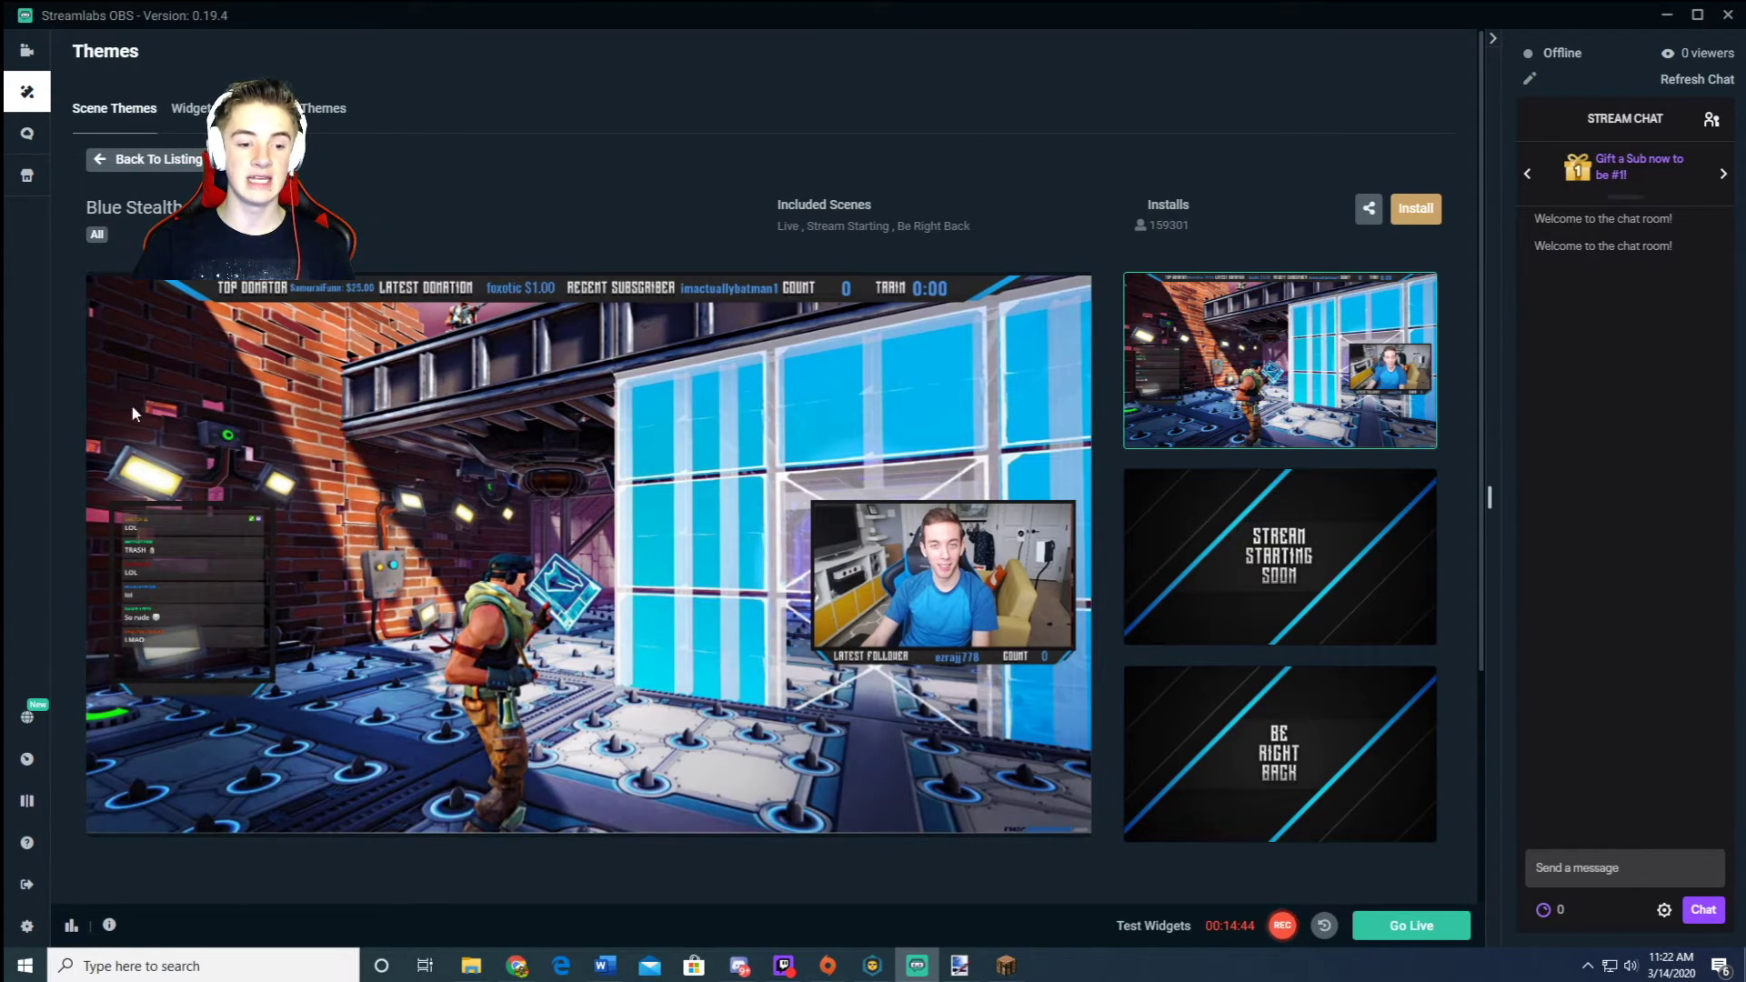
left_click(110, 169)
scroll(818, 401, "up", 10)
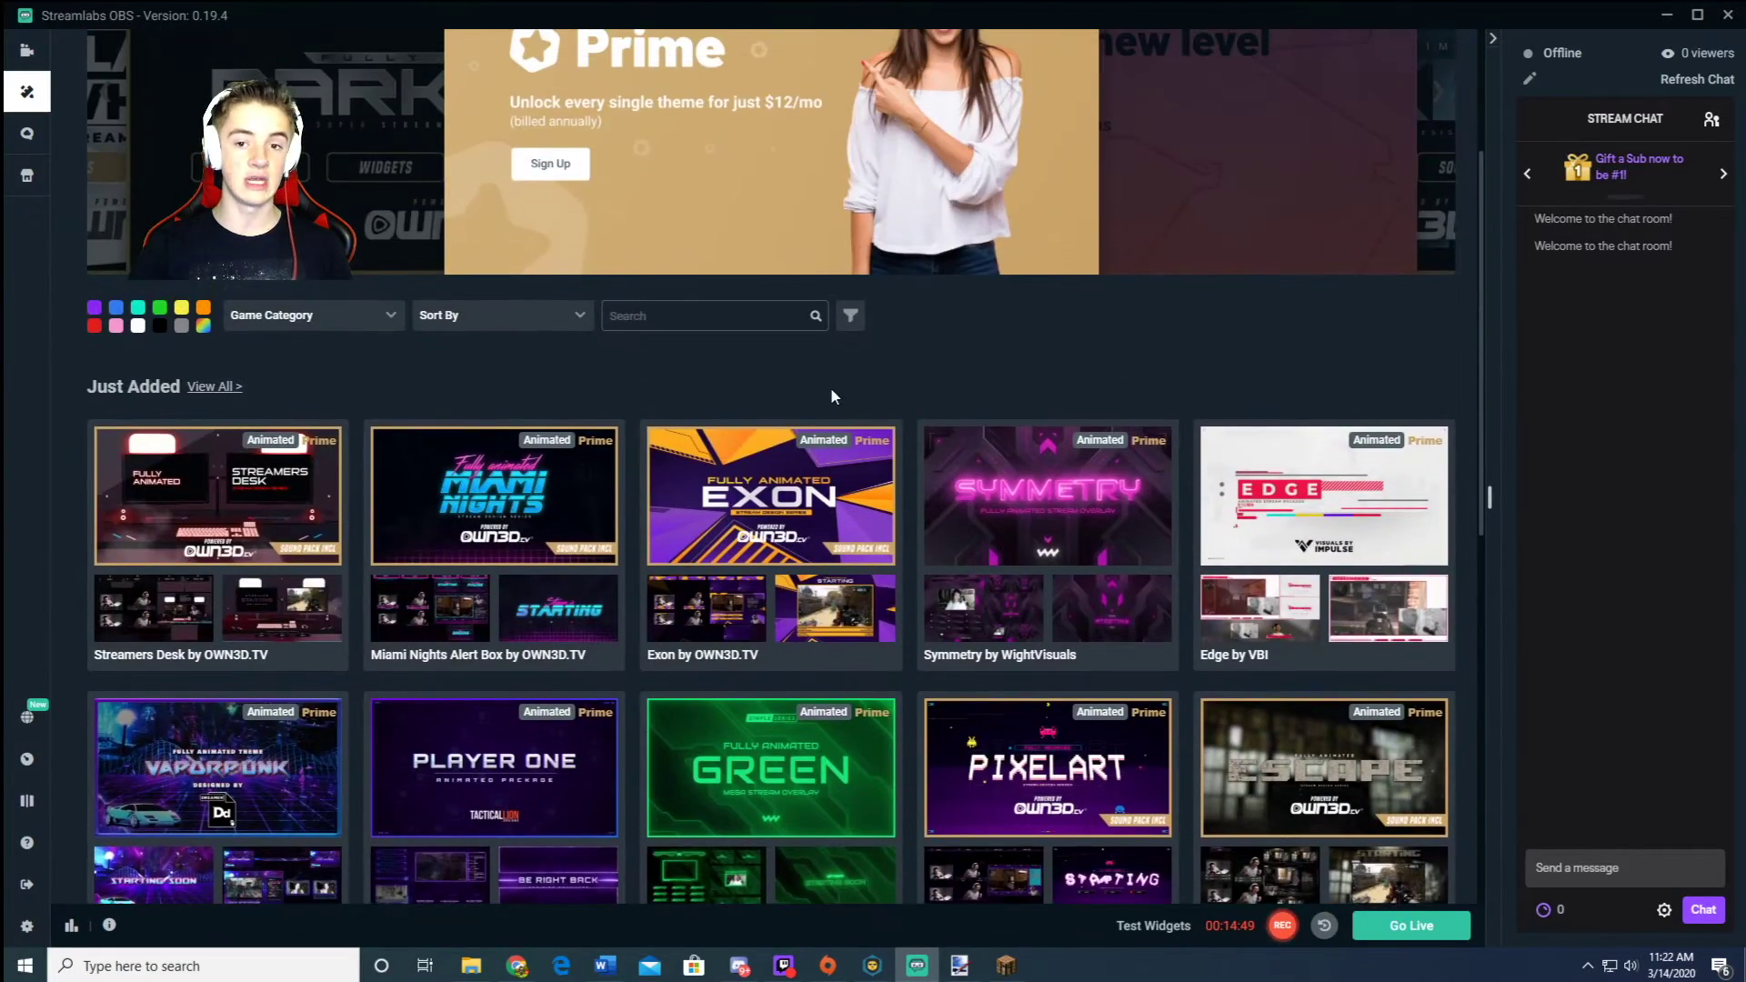
Step: Browse the scene themes and filter them by the red color
scroll(751, 647, "down", 7)
scroll(701, 651, "up", 7)
scroll(664, 601, "down", 4)
scroll(746, 602, "up", 3)
scroll(743, 603, "up", 2)
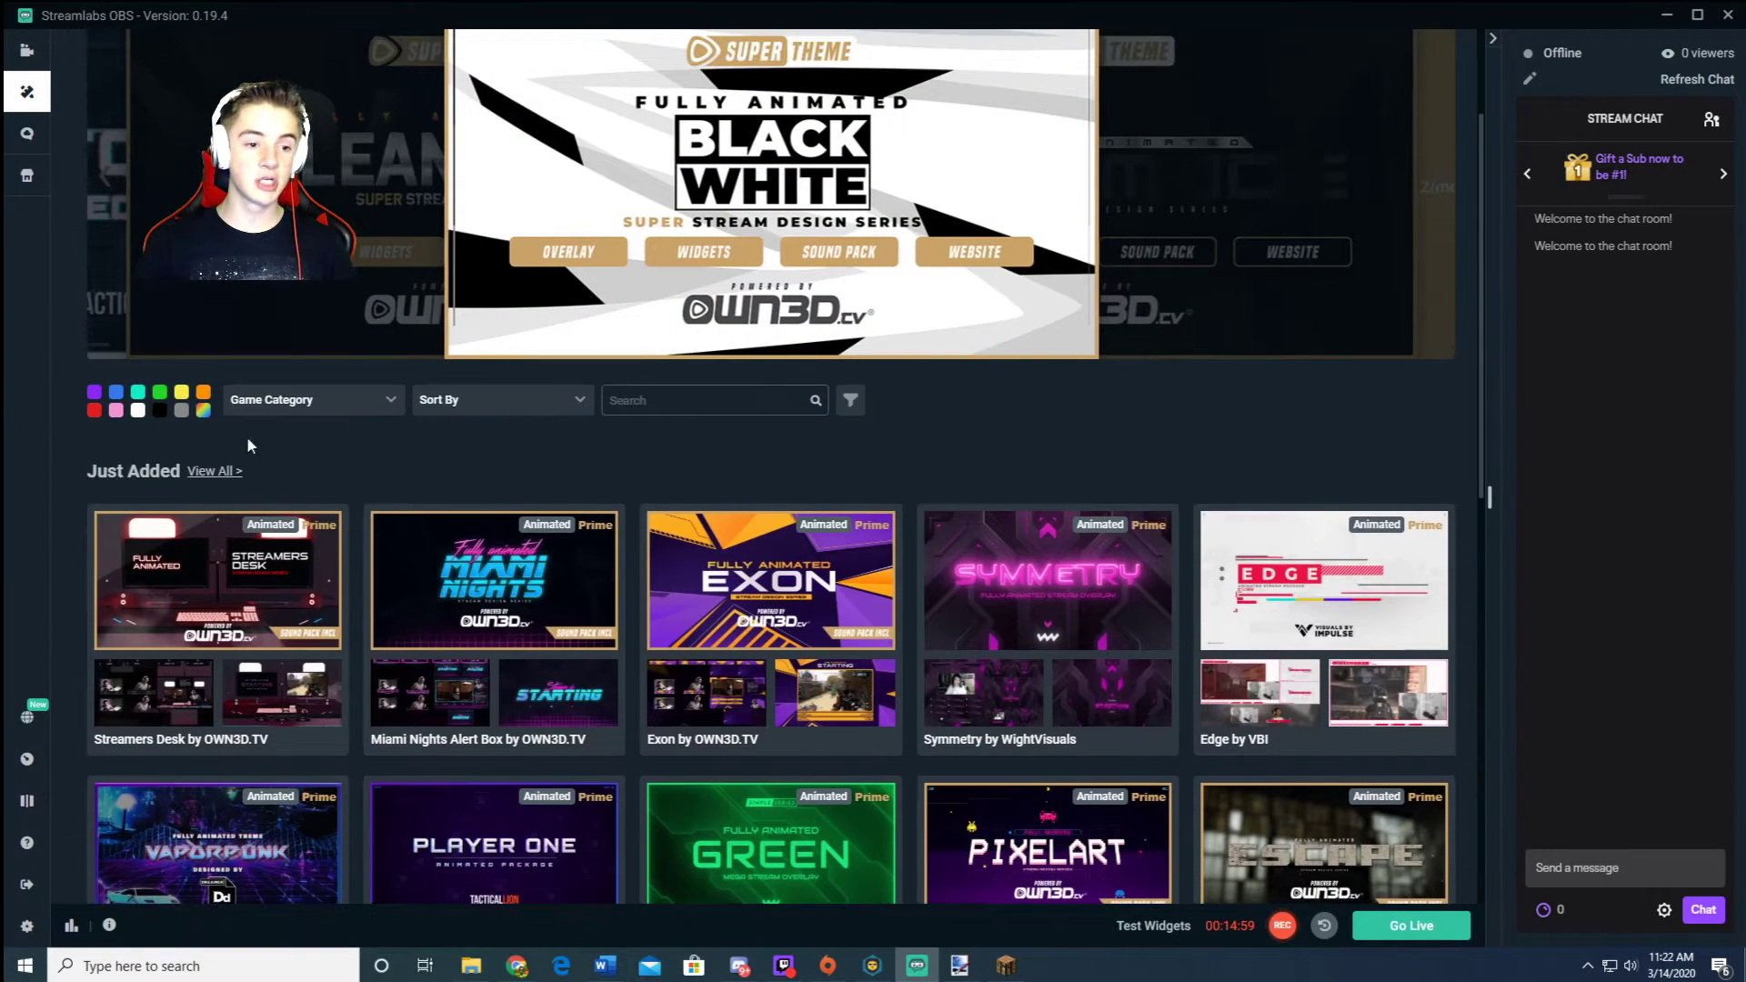
left_click(94, 411)
scroll(495, 538, "down", 1)
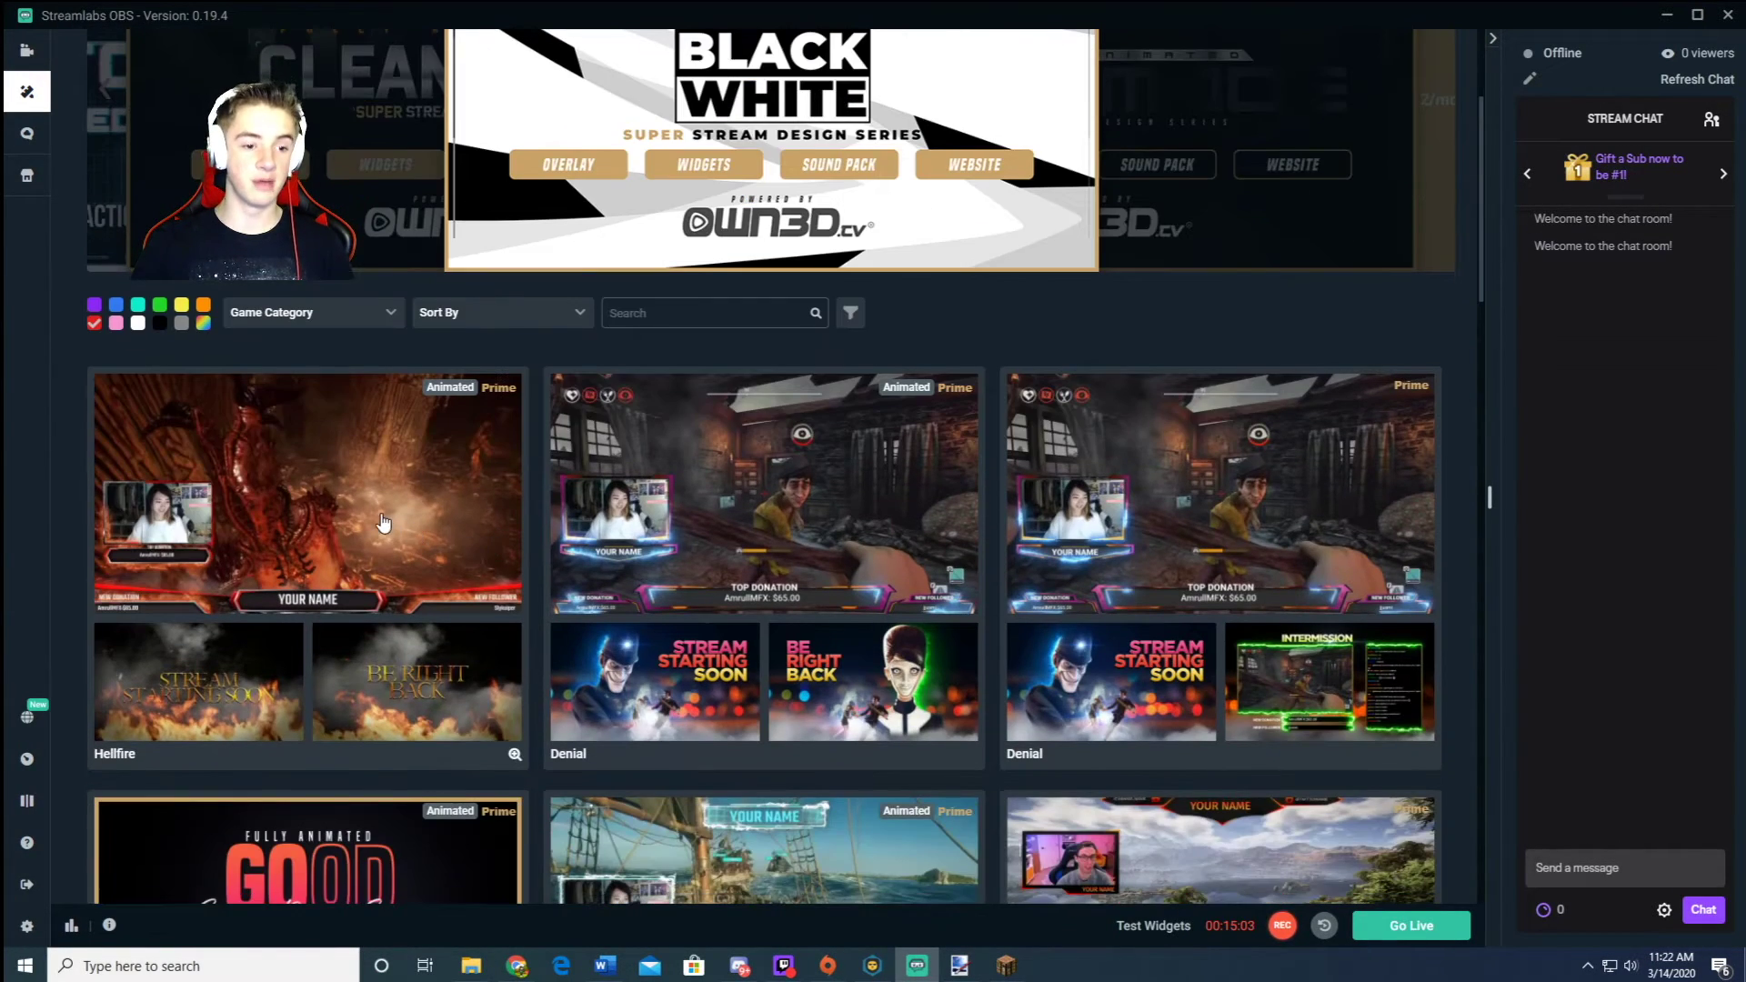
Step: Open the animated Denial theme, examine its webcam frame and donation overlay, and return to the listing
scroll(383, 523, "down", 3)
left_click(761, 258)
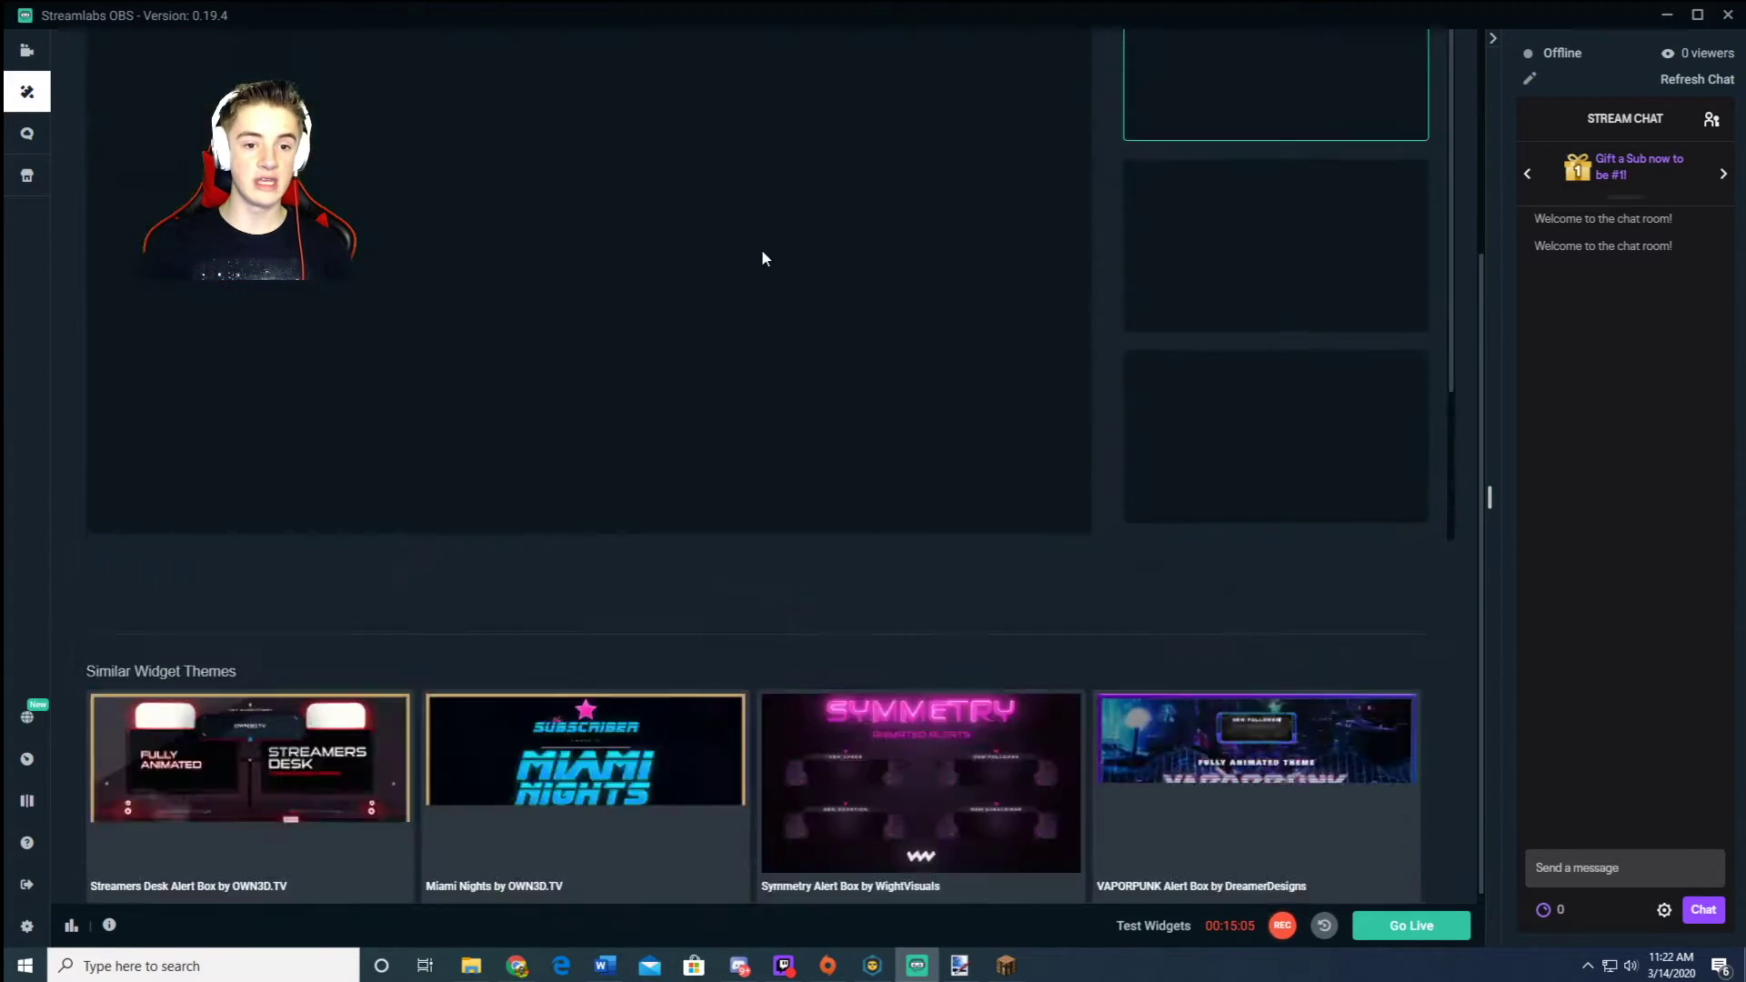
scroll(733, 440, "down", 1)
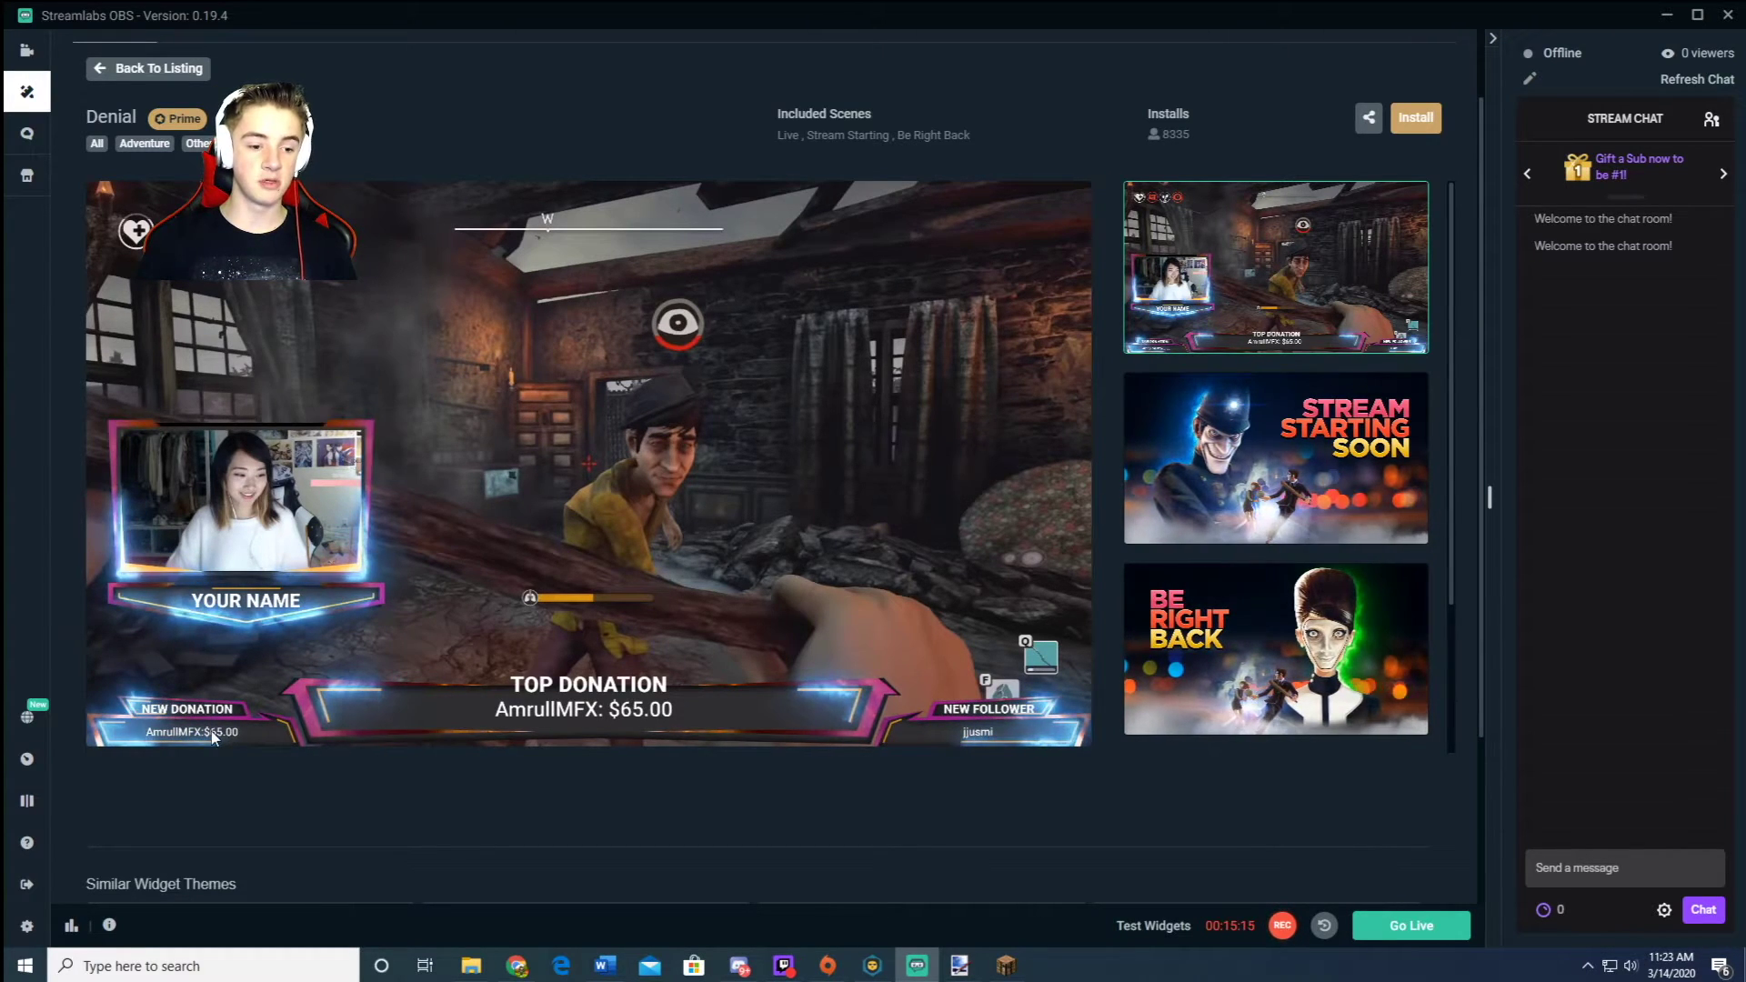
scroll(73, 145, "up", 1)
left_click(131, 162)
Step: Open the Hellfire theme, preview its Stream Starting Soon, Be Right Back and live scenes, and return to the listing
scroll(289, 302, "down", 6)
left_click(293, 300)
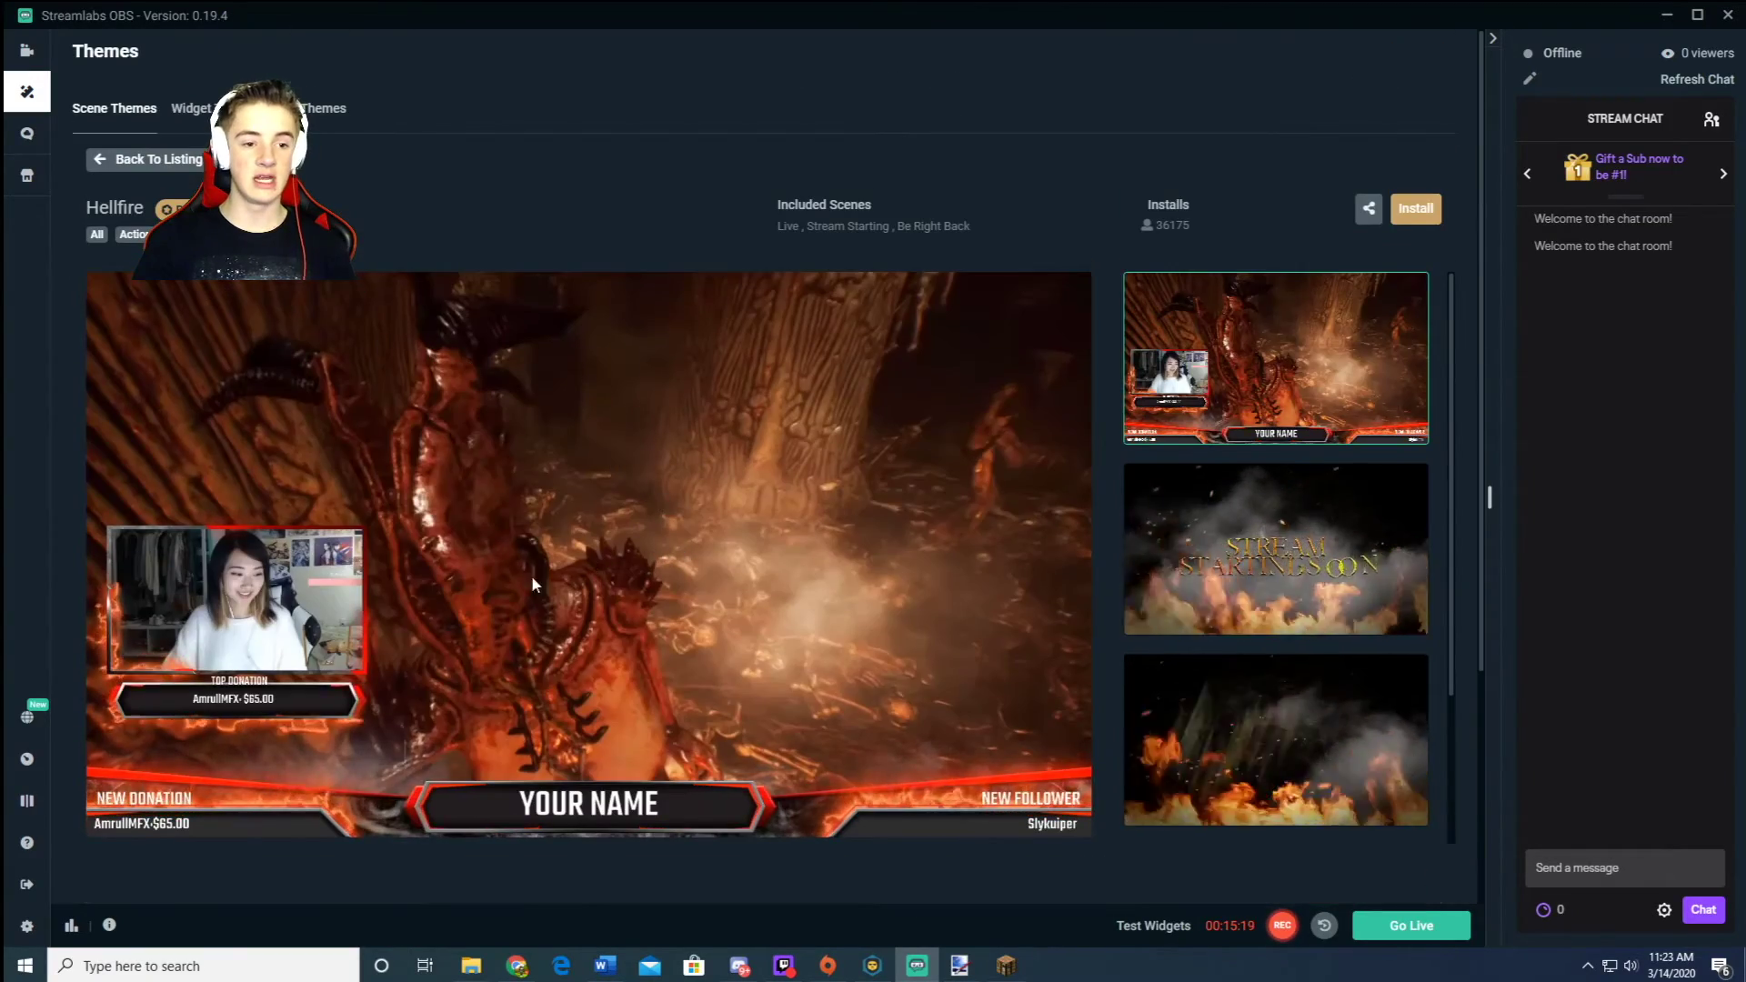
scroll(336, 675, "down", 2)
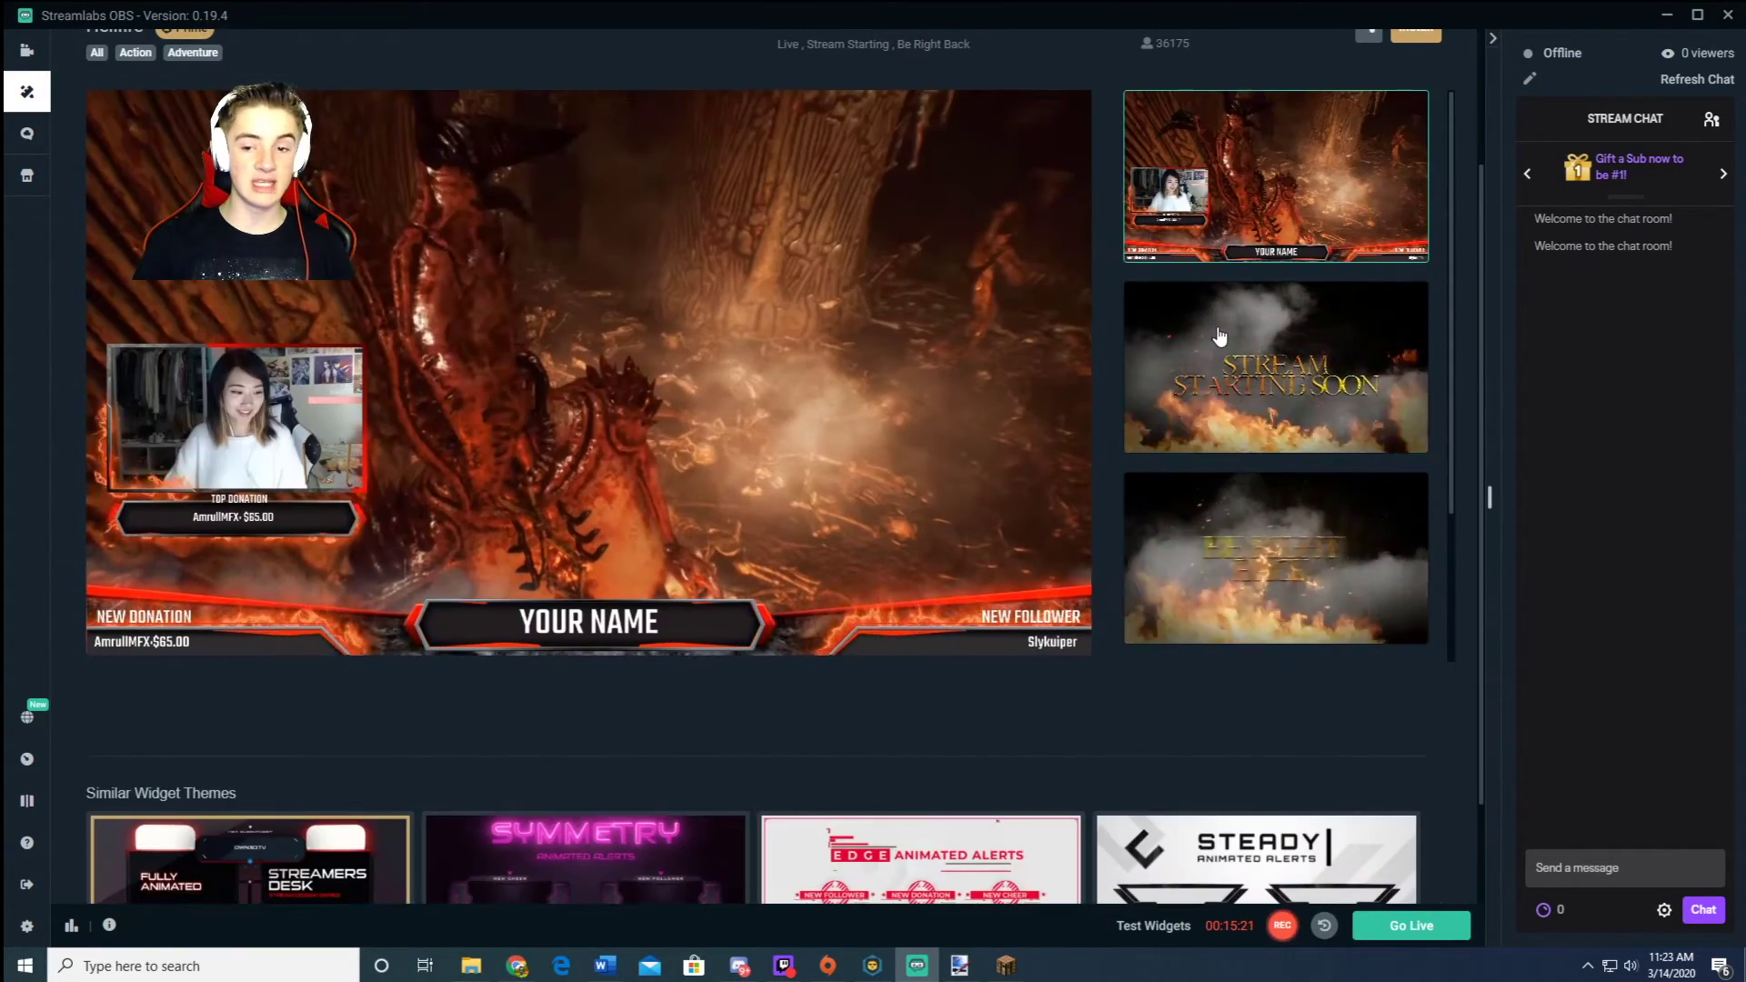
left_click(1219, 341)
left_click(1255, 493)
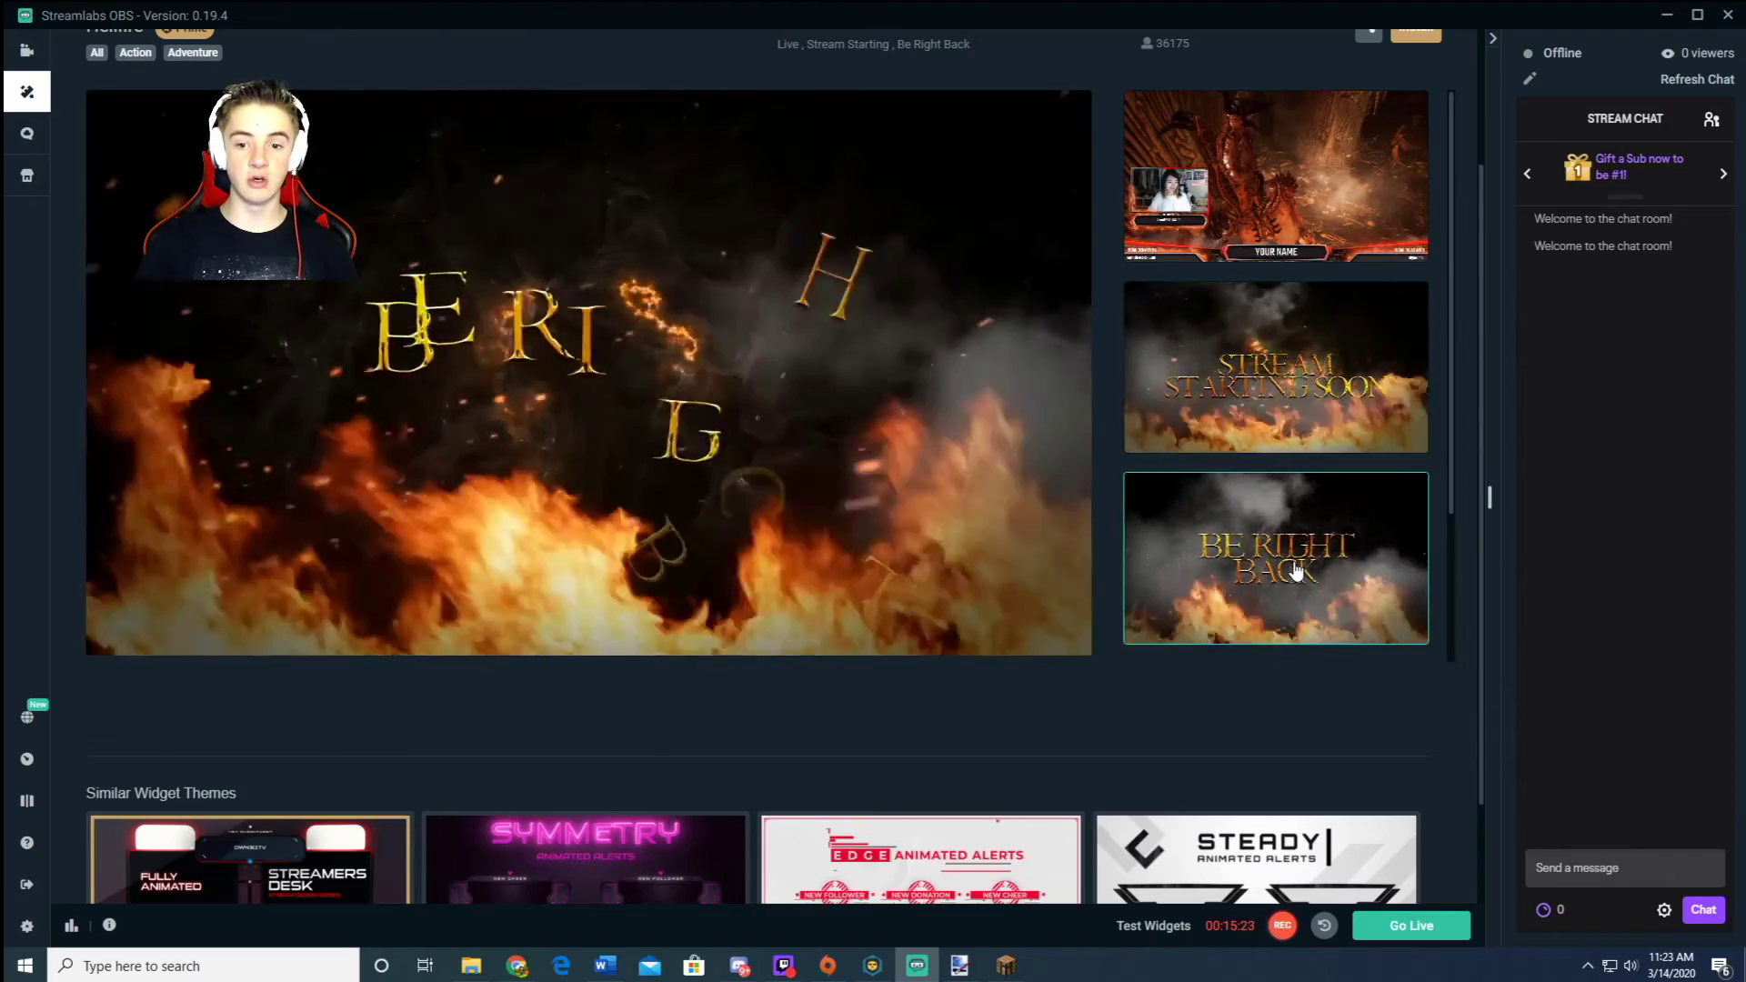
left_click(1273, 173)
scroll(91, 110, "up", 2)
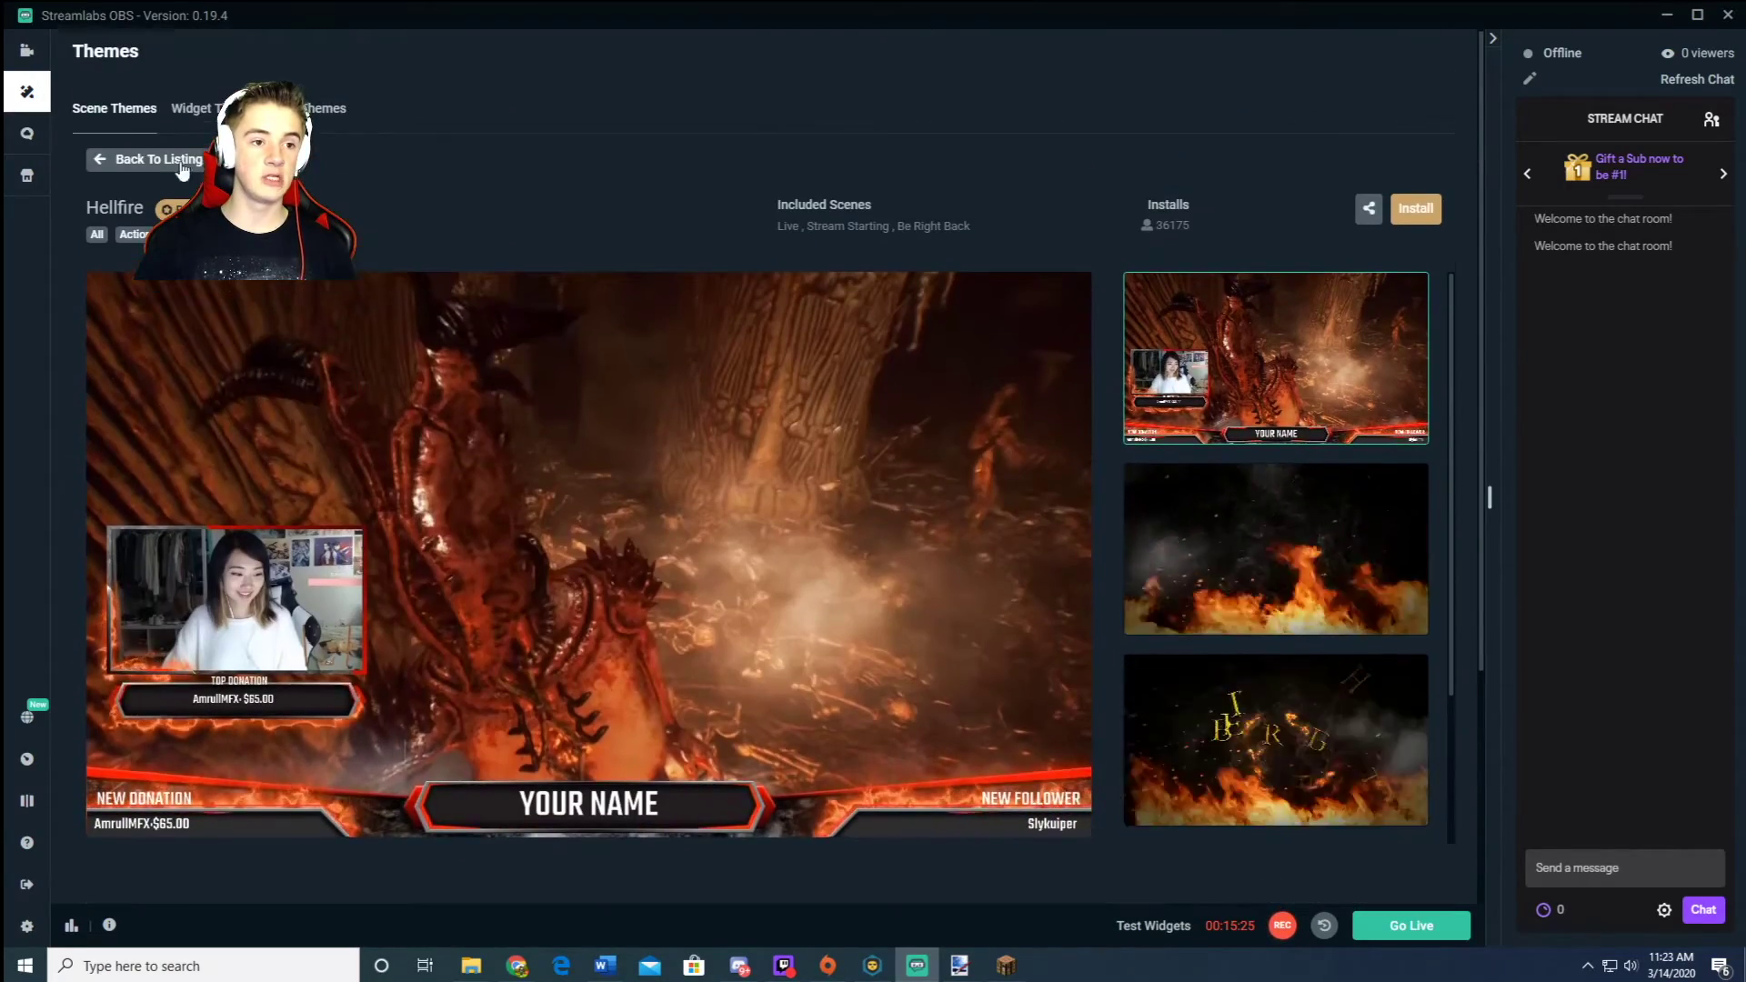
left_click(136, 156)
scroll(303, 400, "up", 4)
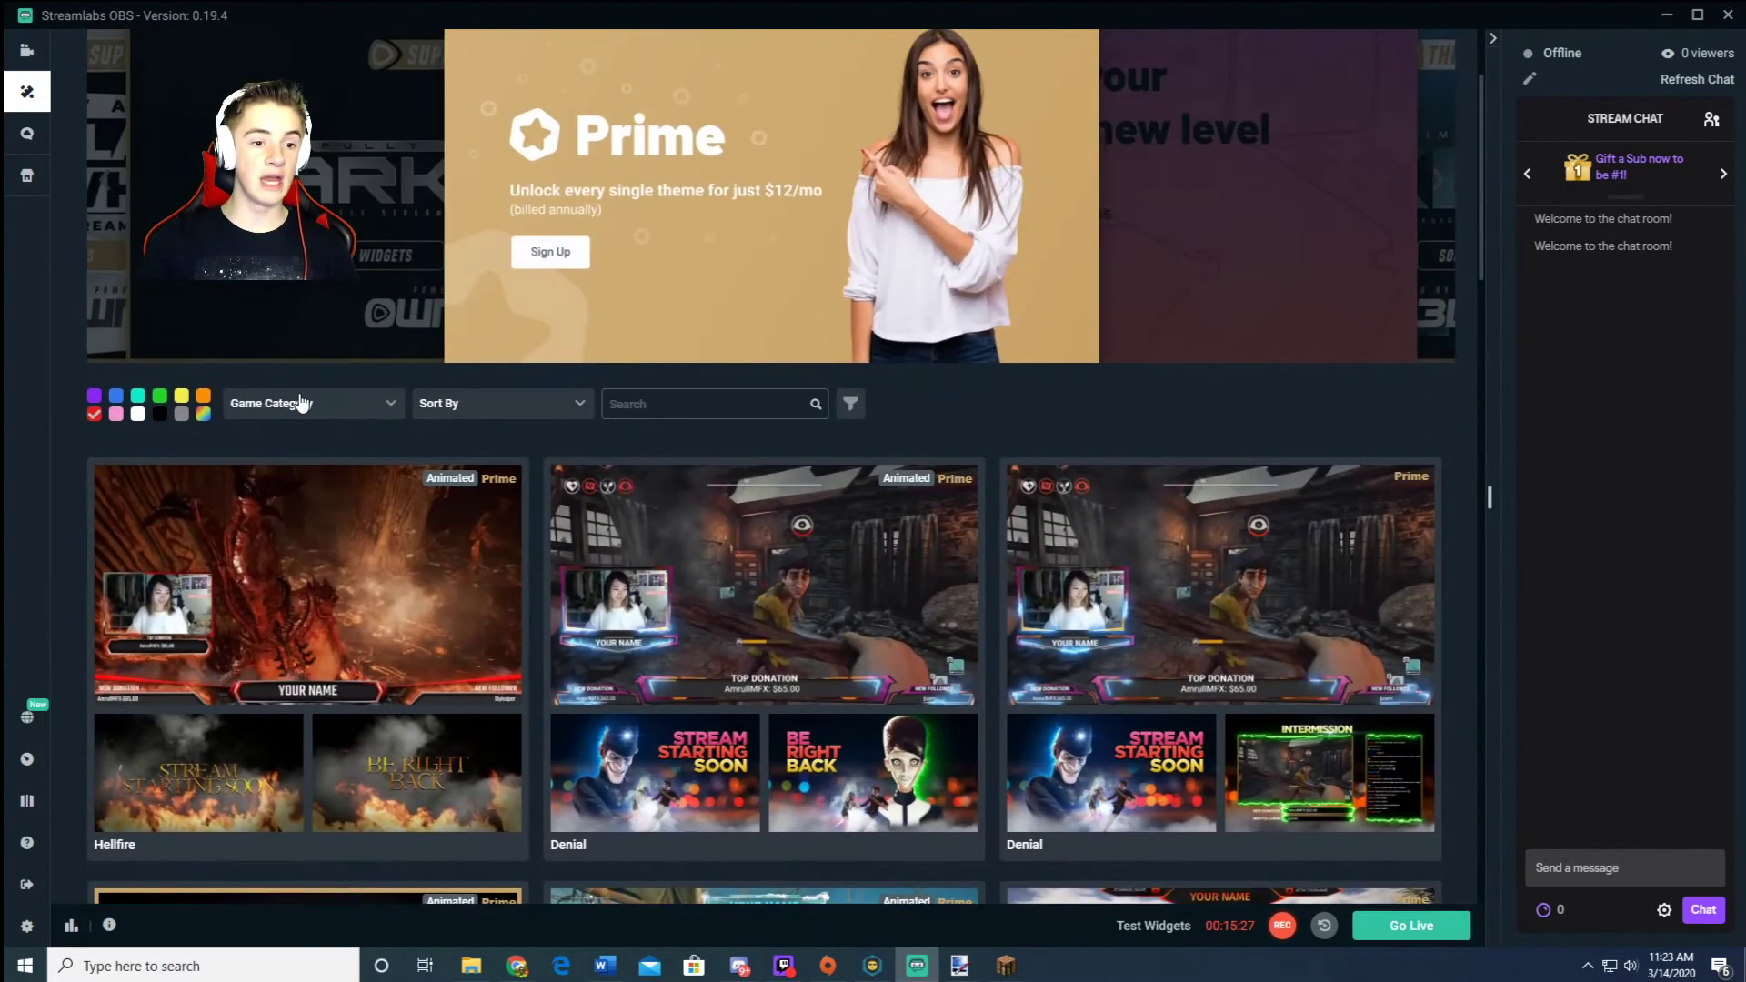
Step: Filter the red scene themes by the First Person Shooter game category
left_click(302, 403)
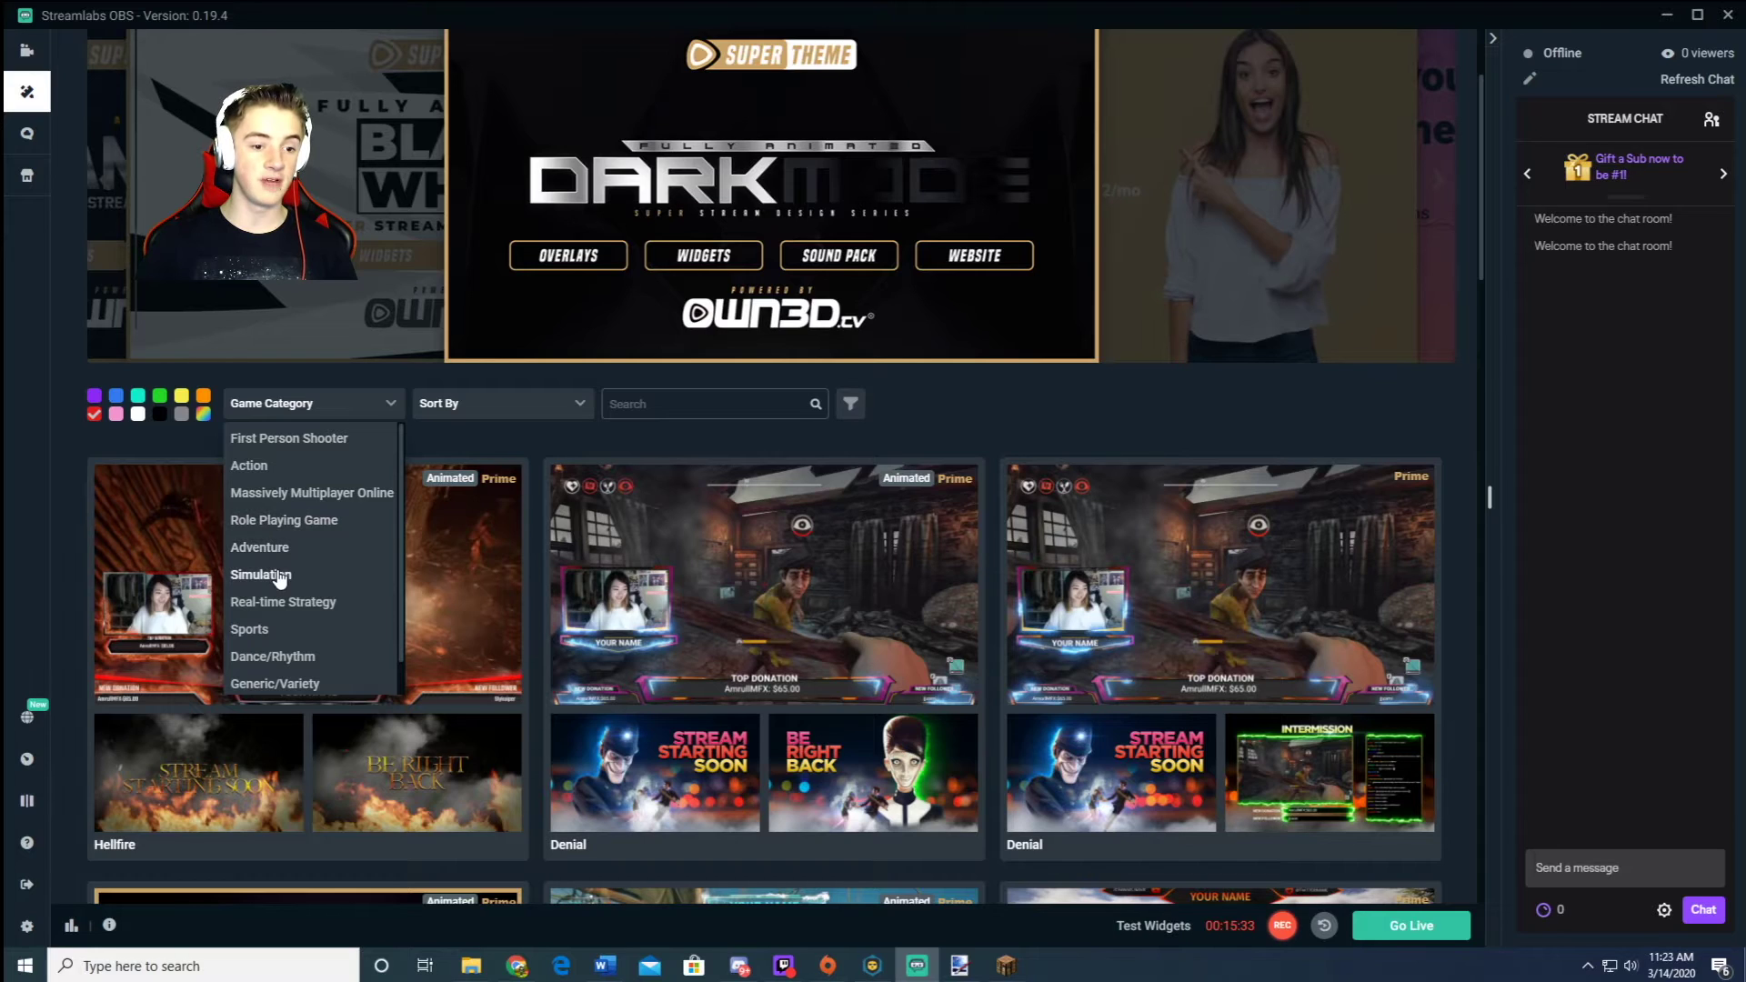
scroll(283, 608, "down", 1)
scroll(280, 663, "up", 1)
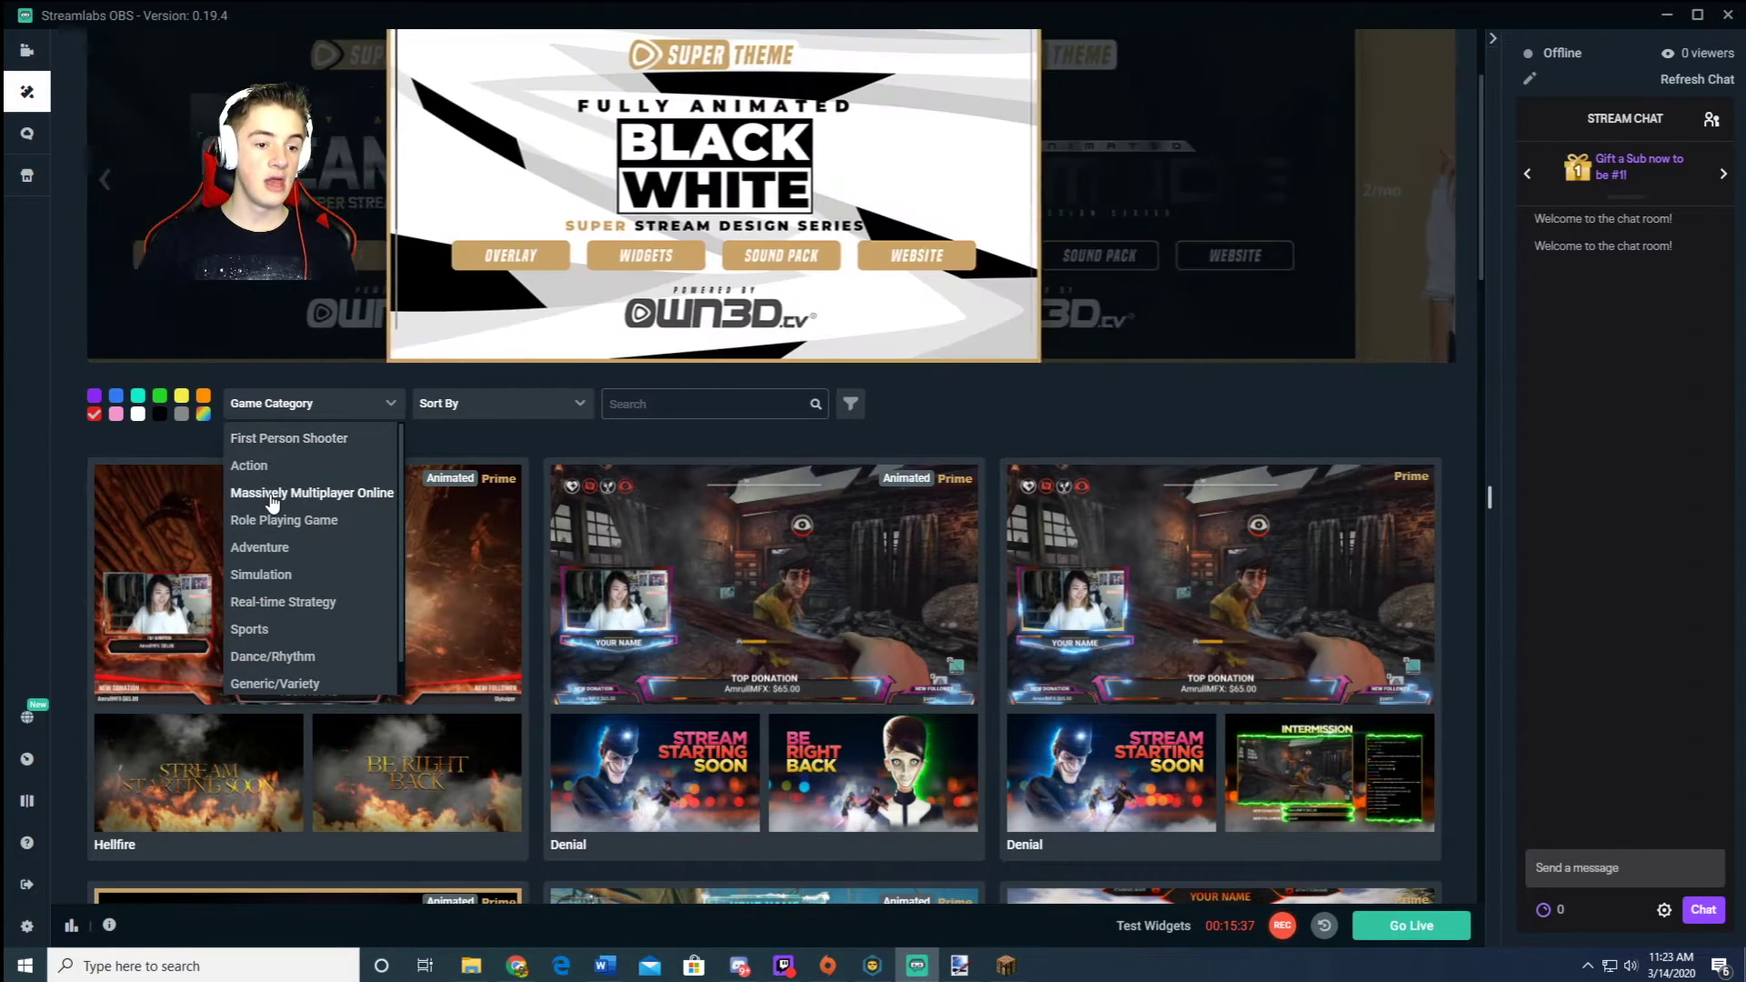
left_click(305, 494)
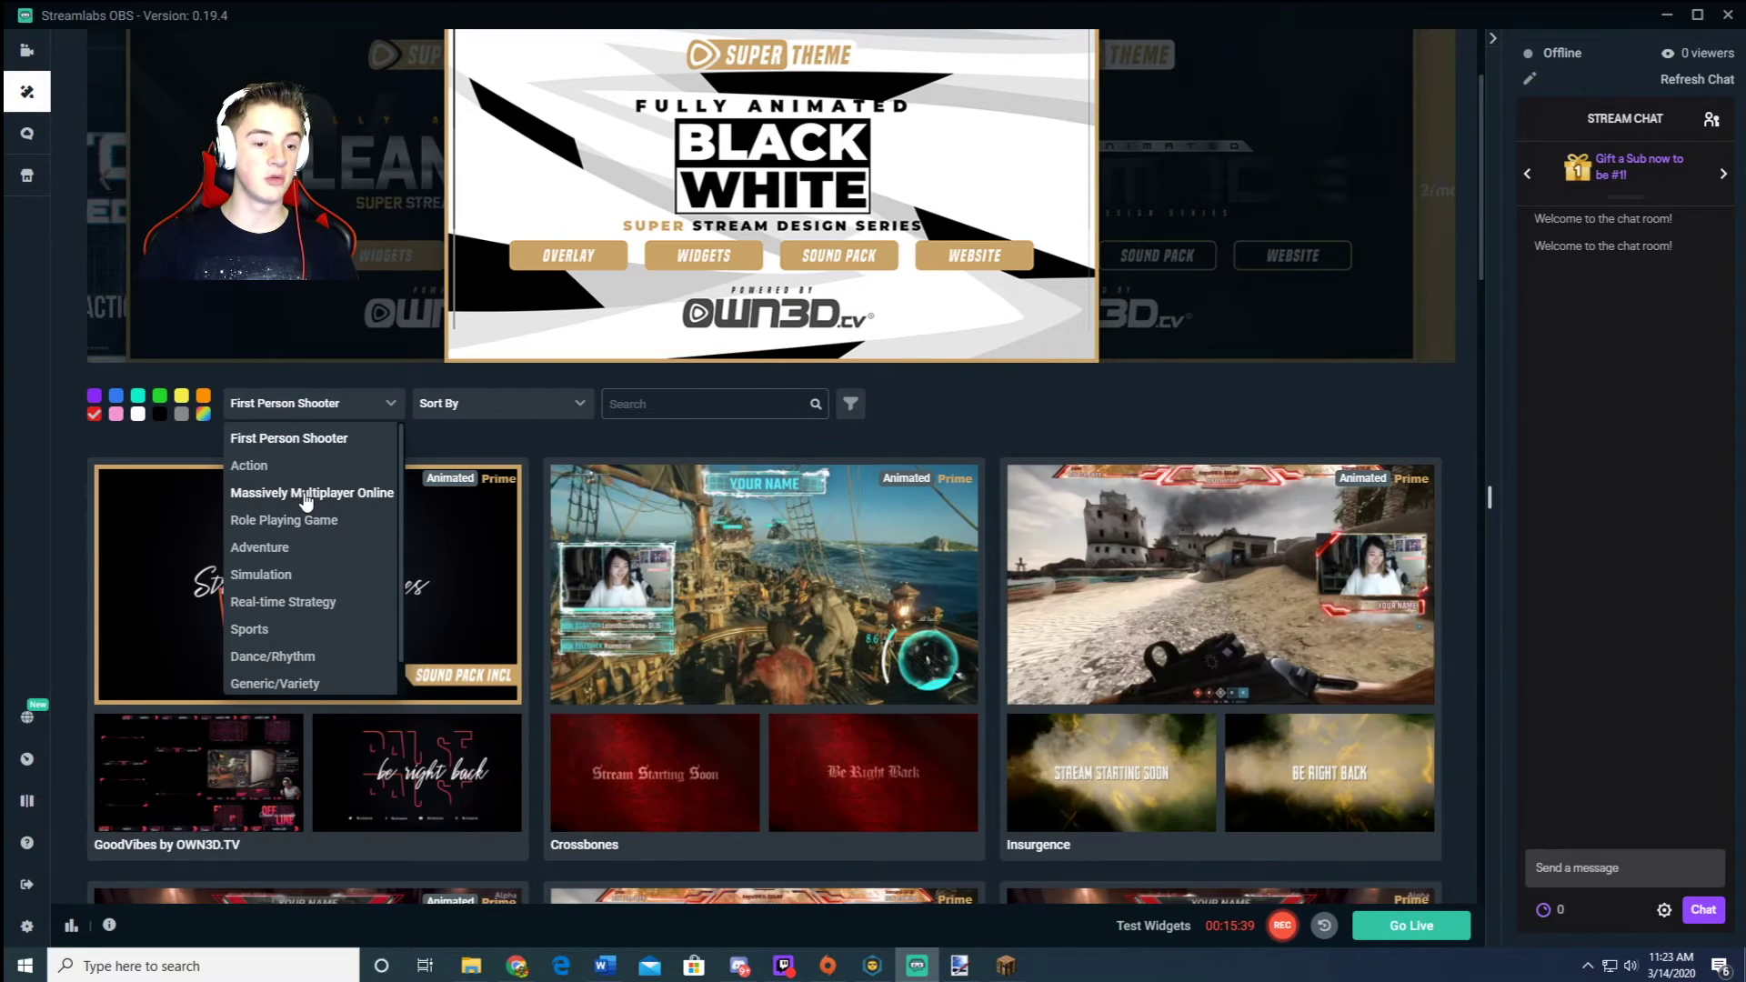
Step: Open the Insurgence theme, view its live overlay and webcam frame, and return to the theme listing
left_click(827, 534)
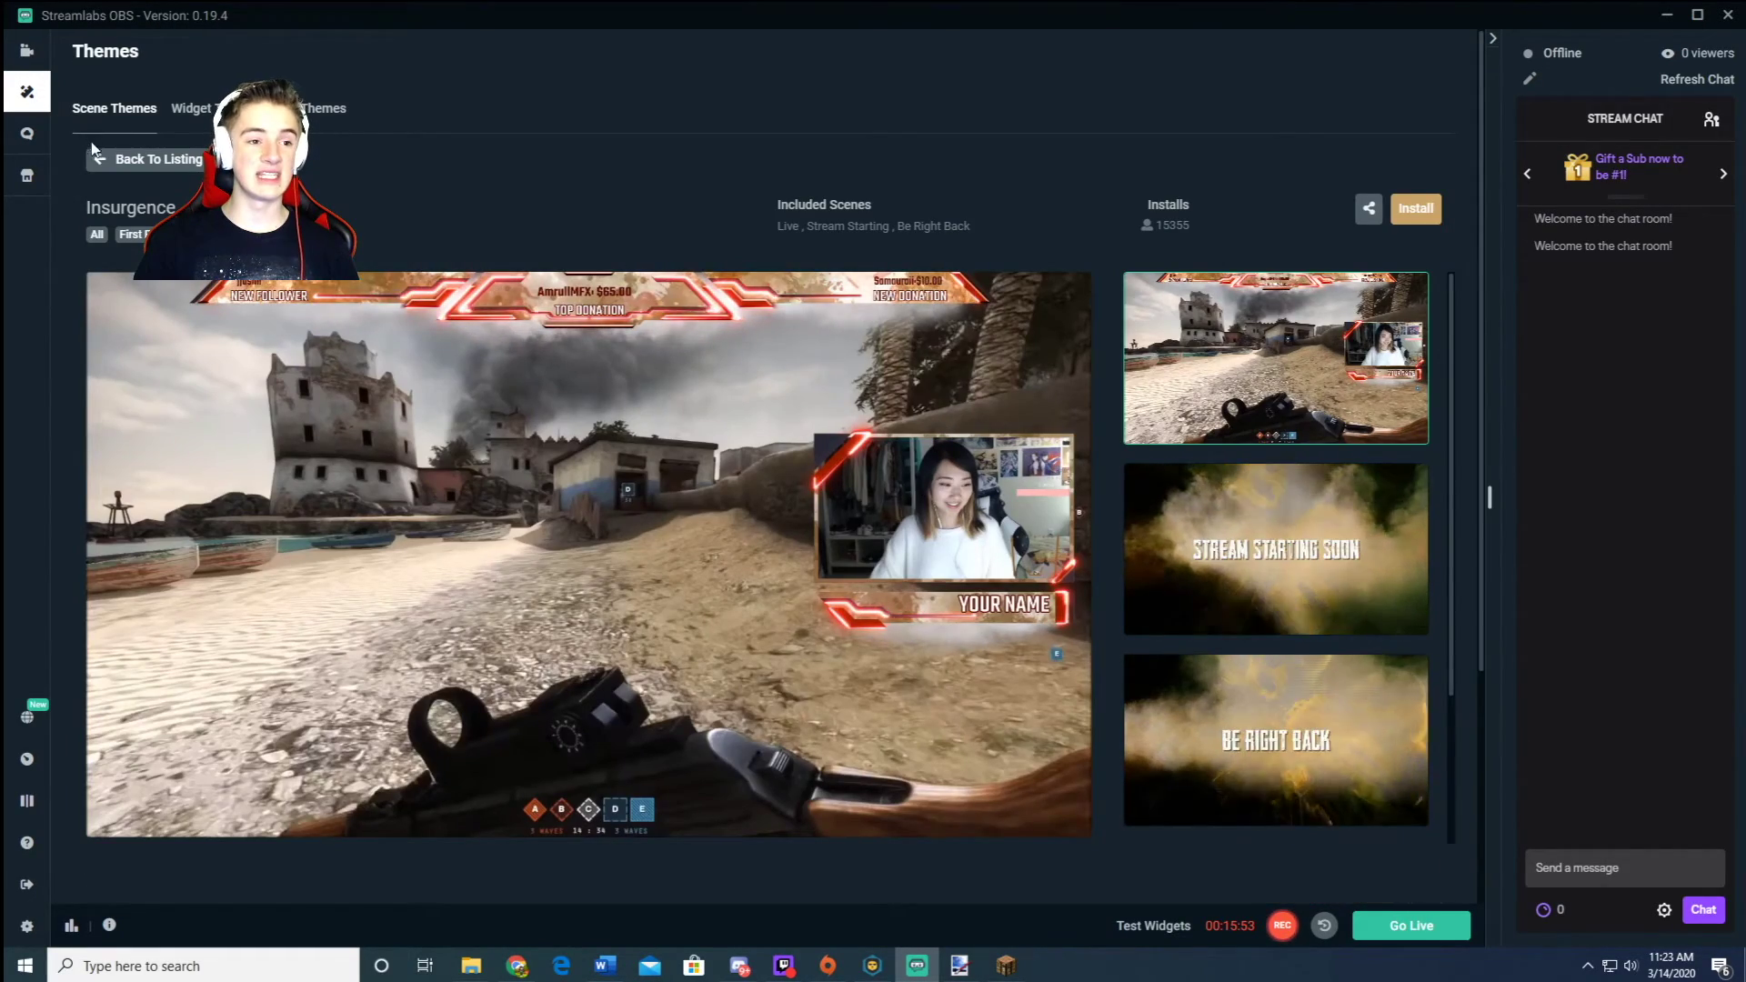
left_click(92, 150)
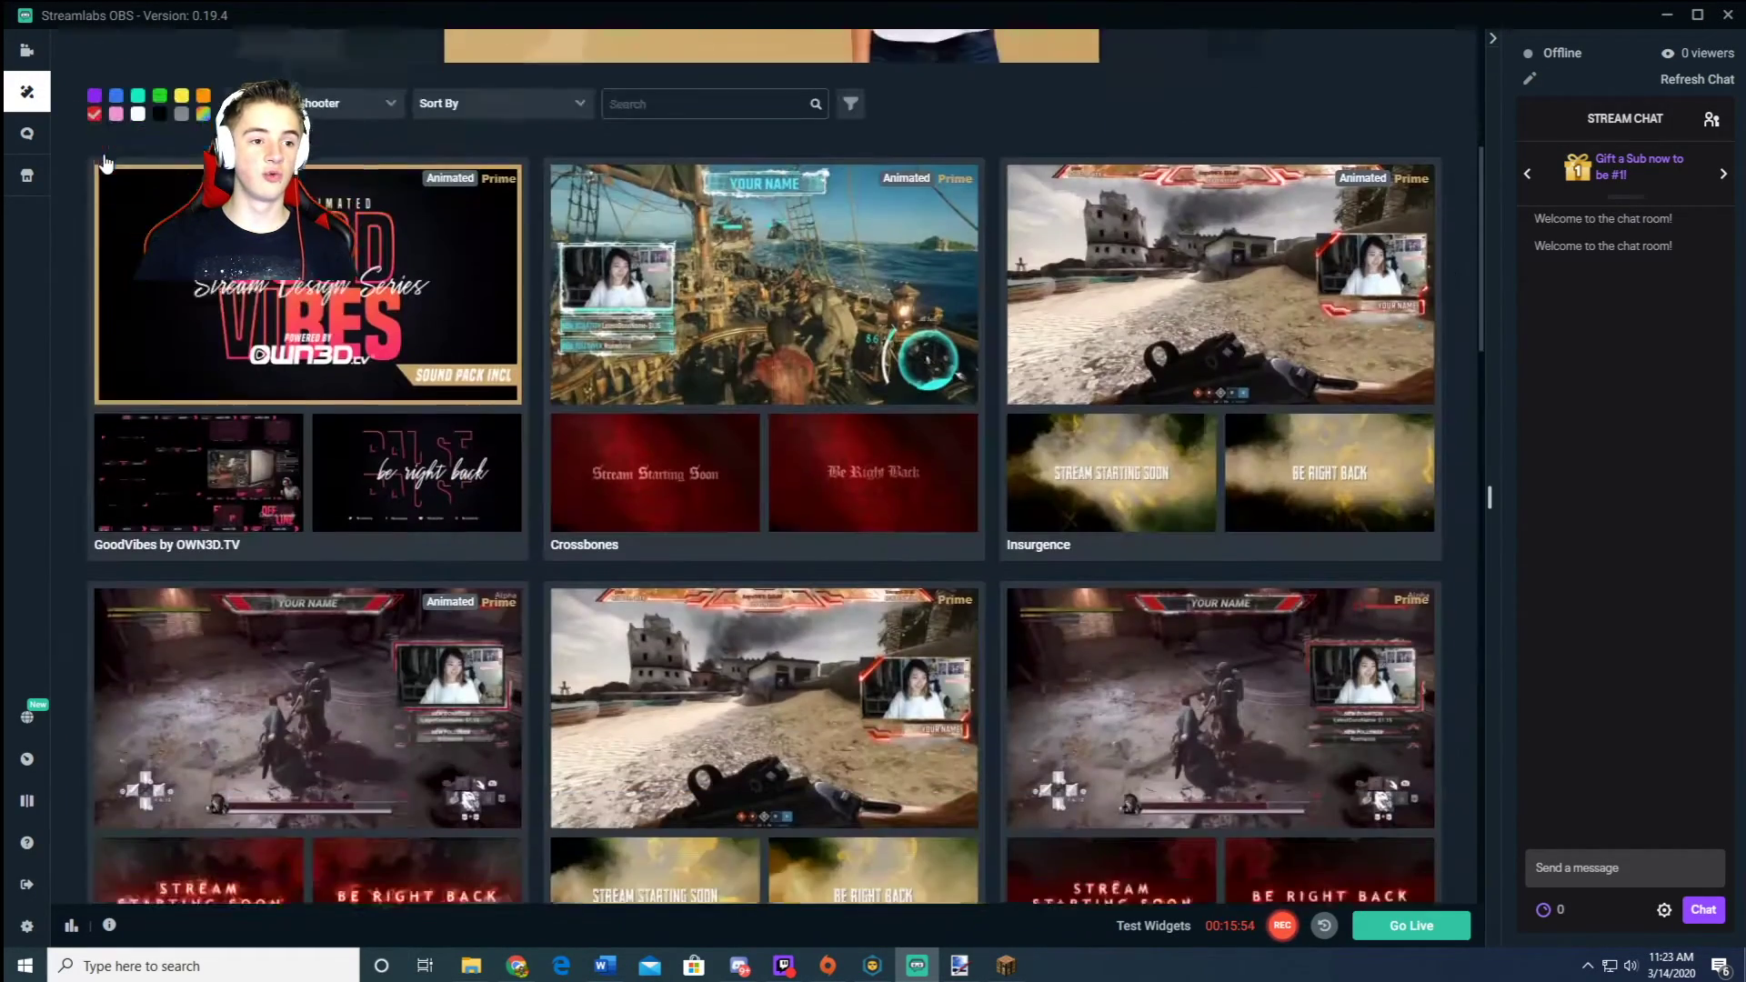
Step: Review the sort and game category options of the theme listing
scroll(459, 506, "up", 5)
left_click(490, 594)
left_click(491, 598)
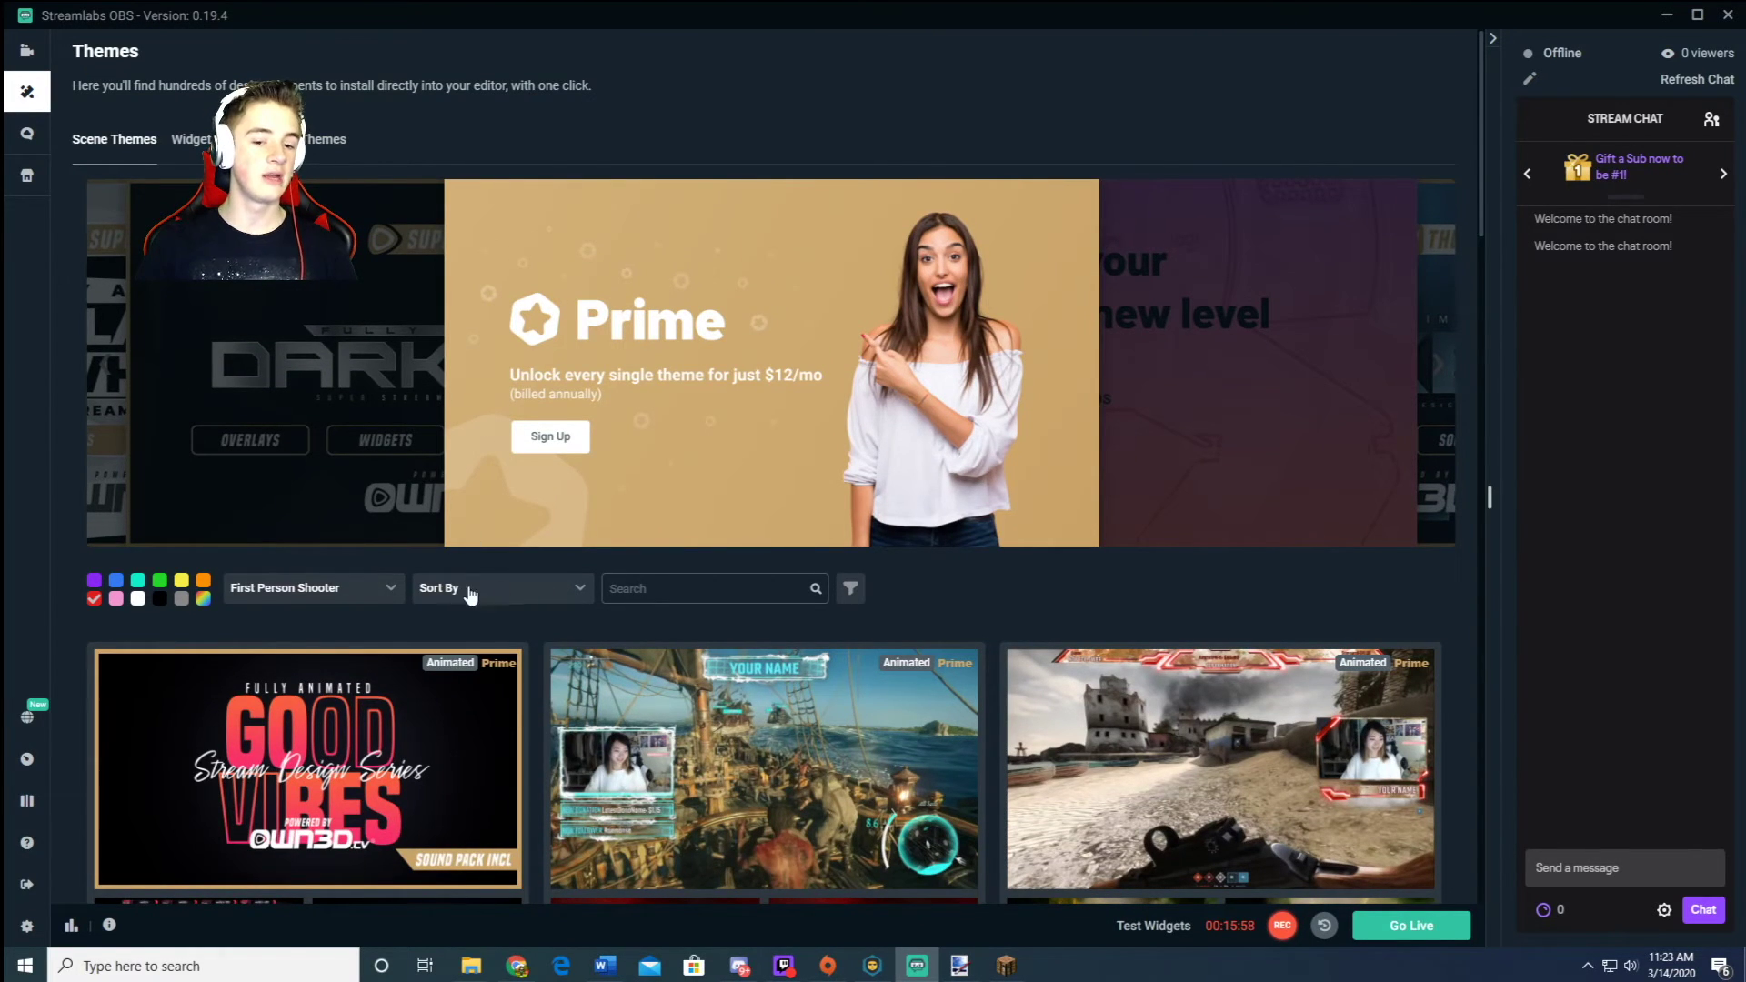
left_click(391, 589)
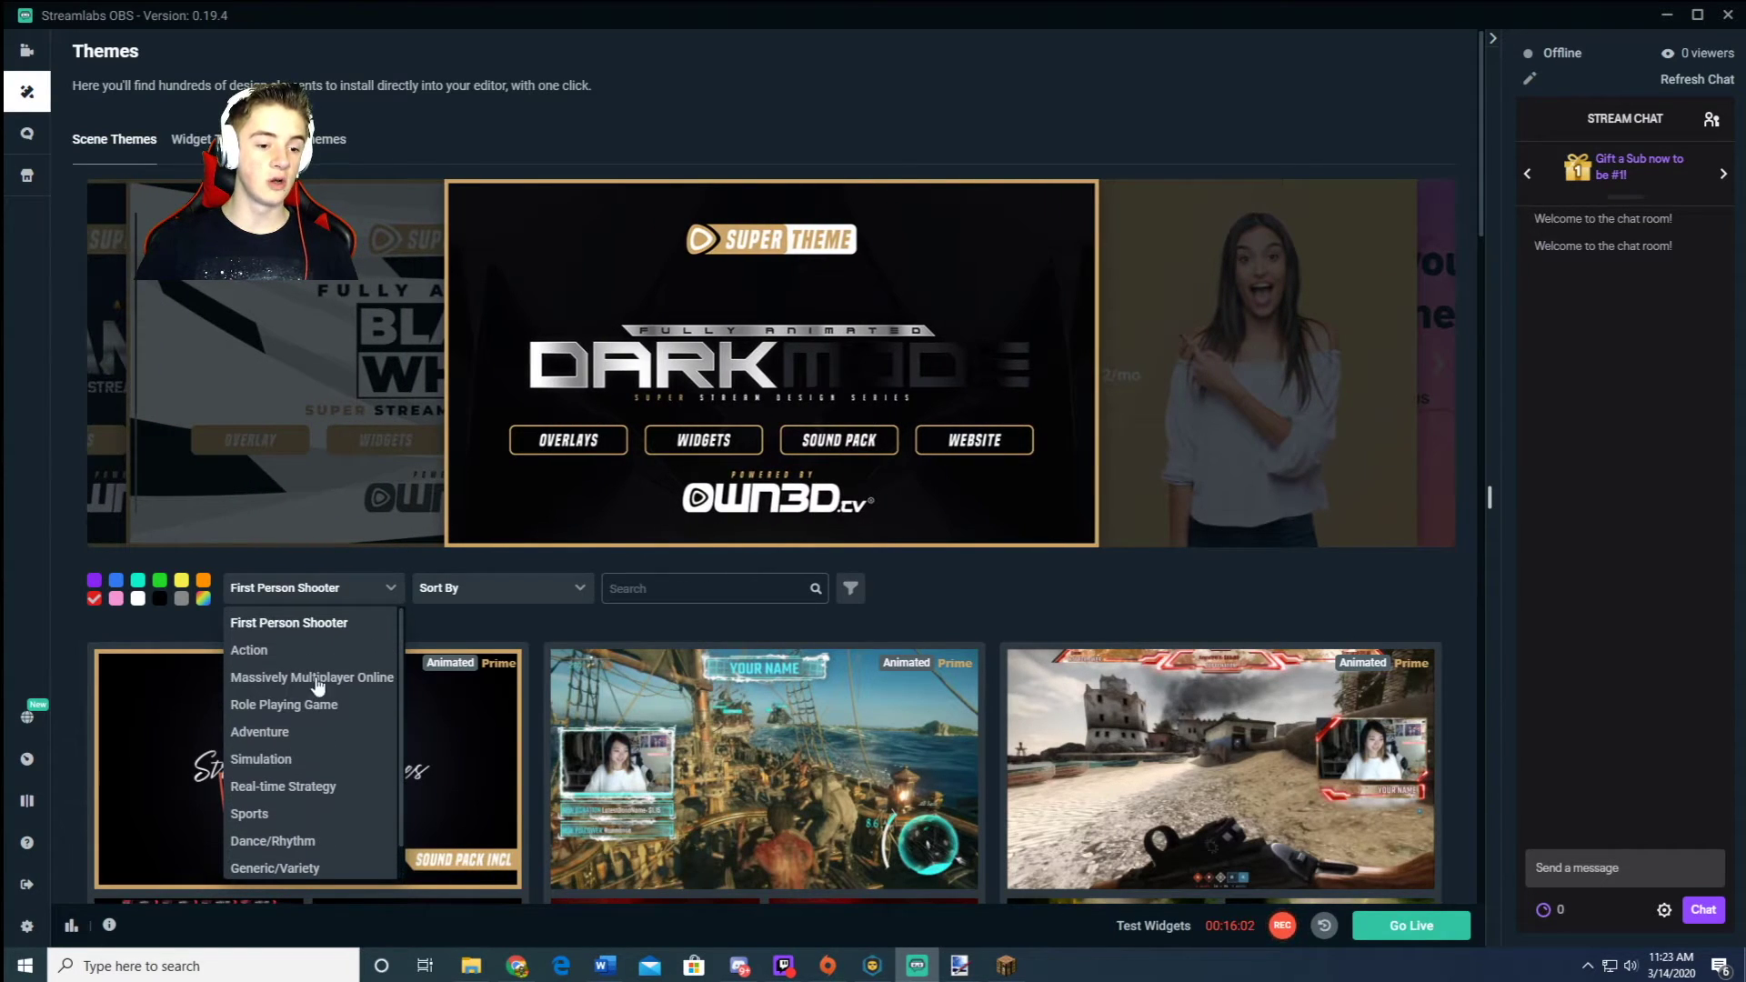
left_click(326, 587)
Step: Open the featured Victory Royale theme and examine its overlay and included scenes
scroll(767, 583, "down", 10)
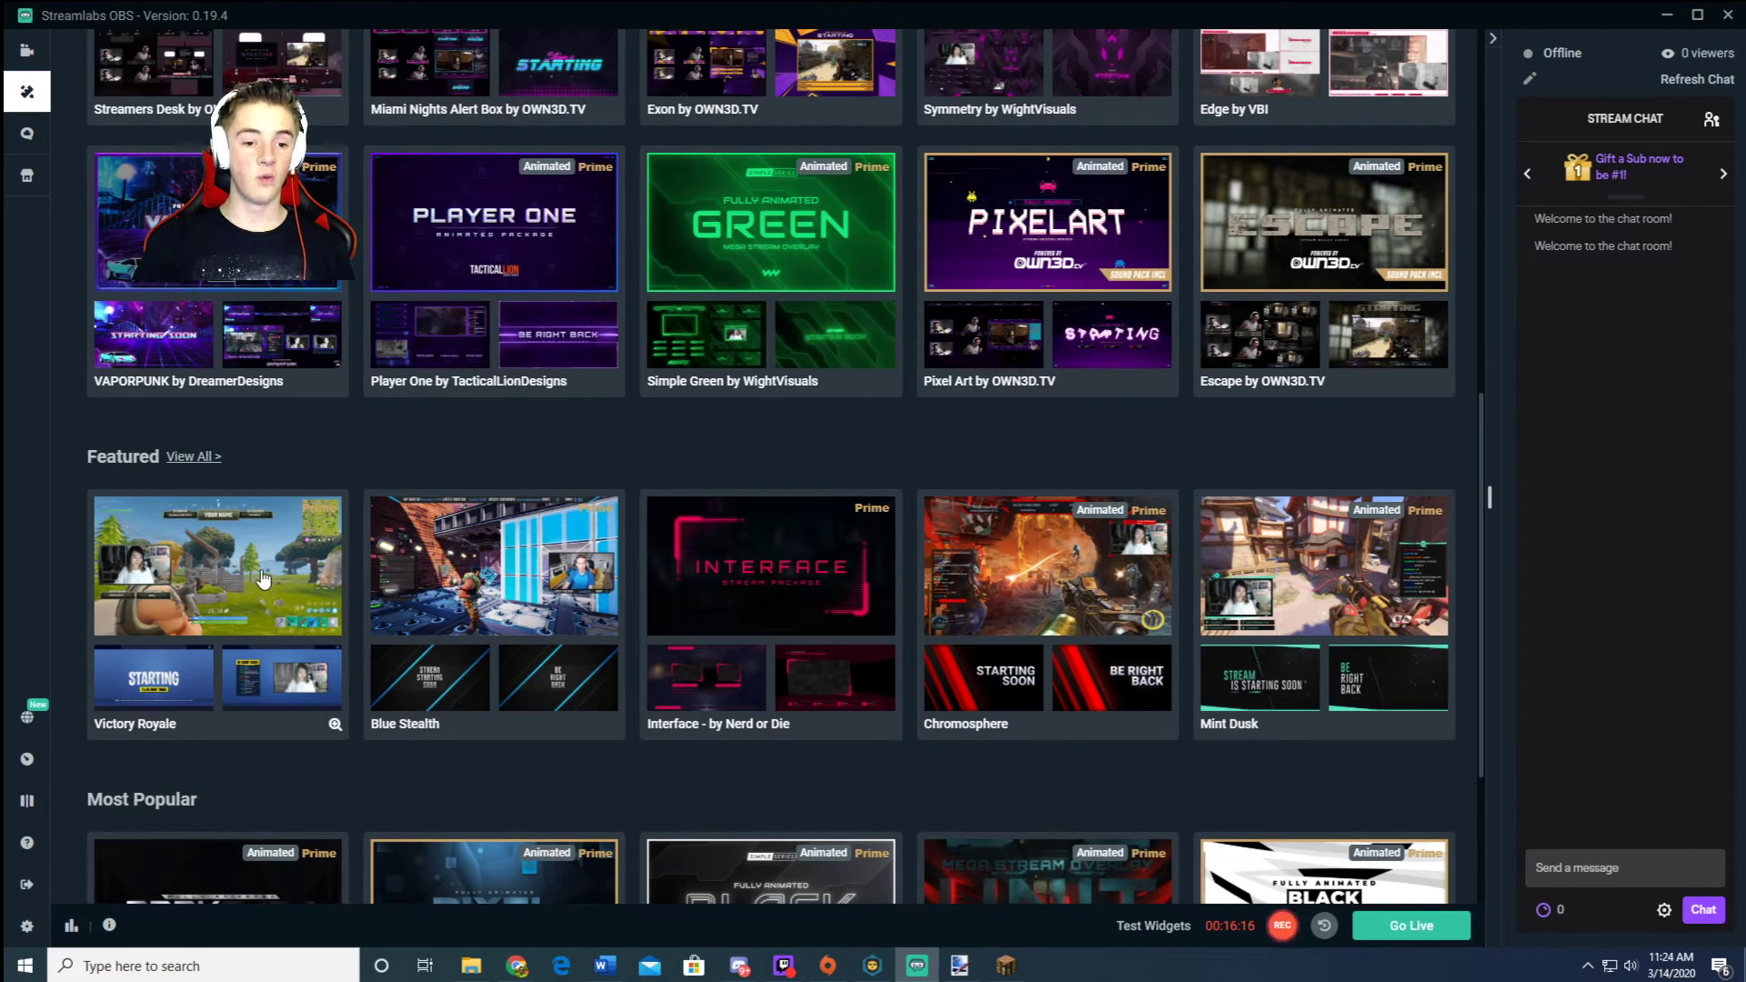
left_click(219, 564)
scroll(1058, 614, "down", 3)
scroll(1060, 608, "up", 3)
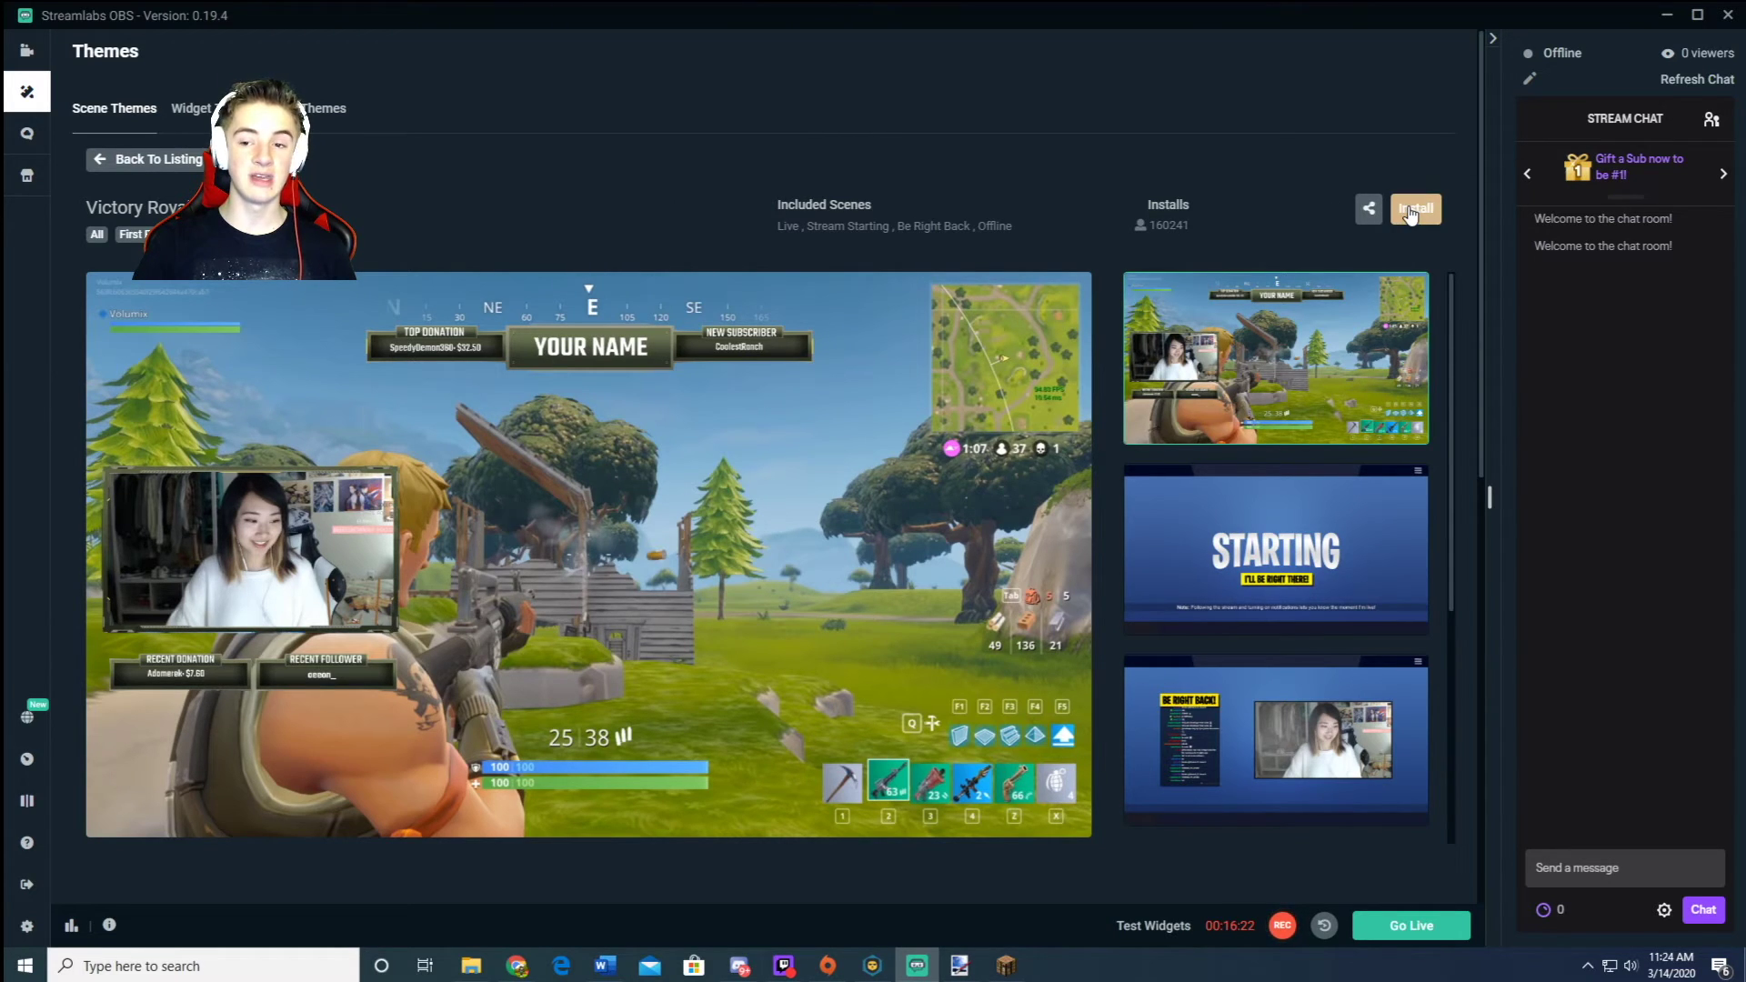
Step: Return to the scene editor, make the Header overlay visible in the Minecraft scene, and clear the source selection
left_click(27, 50)
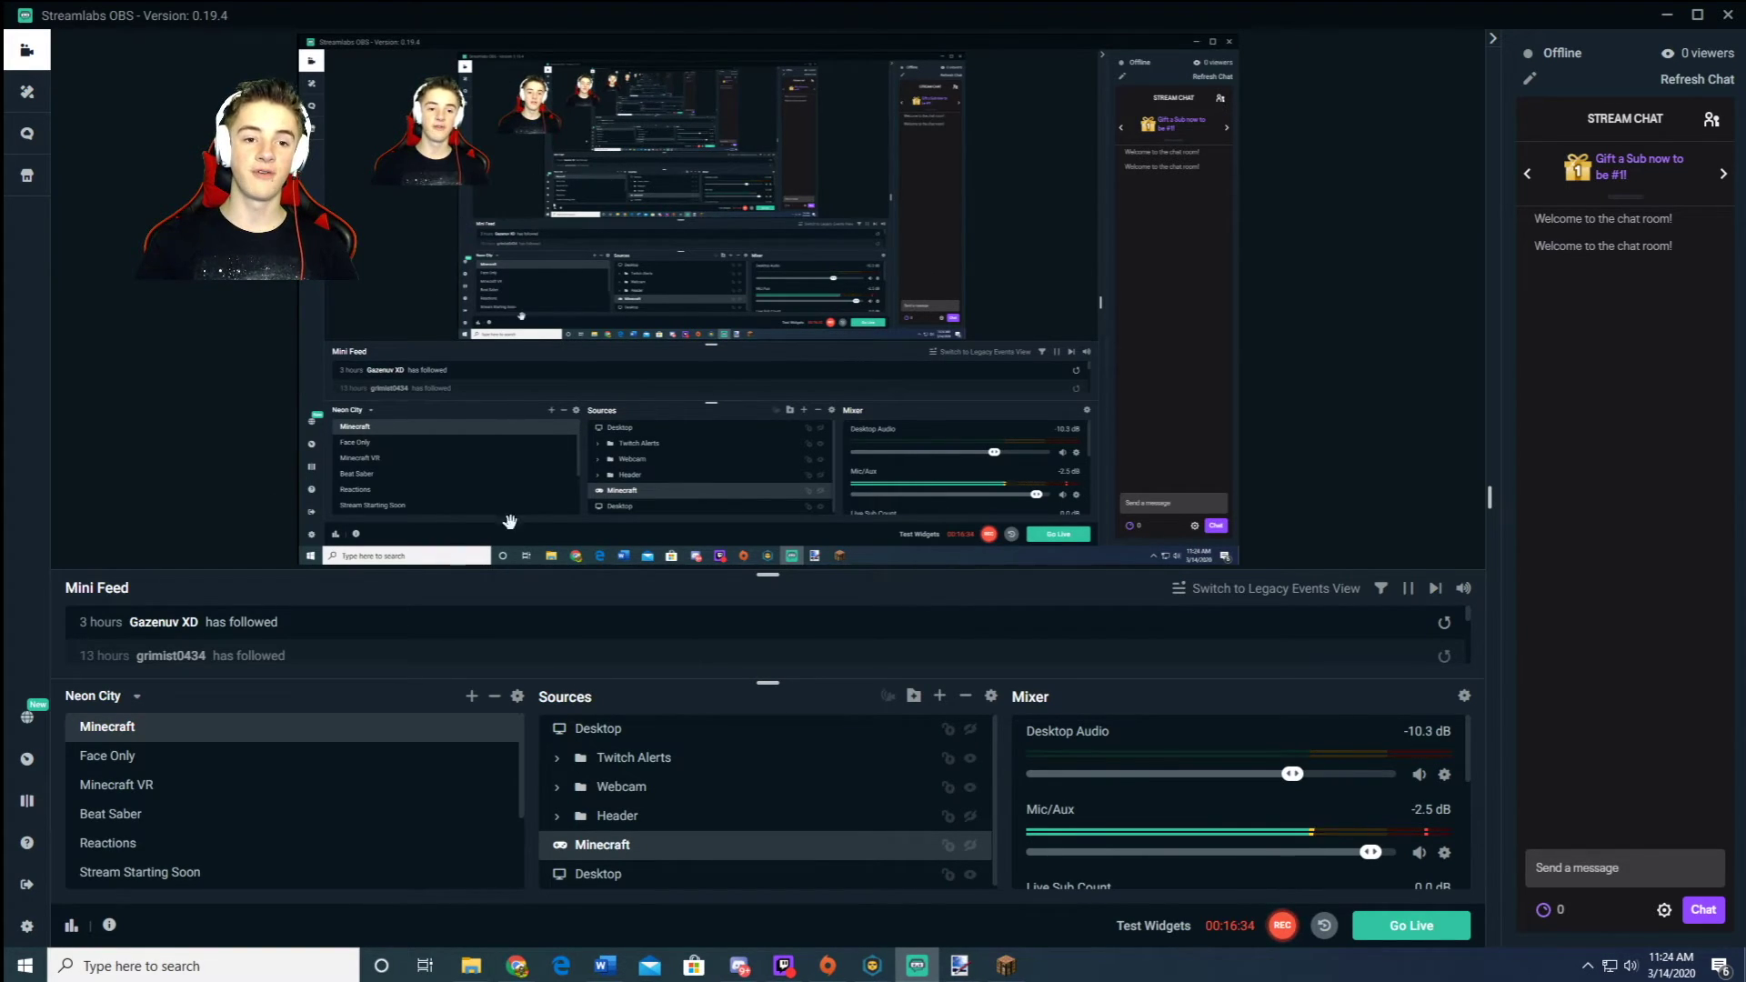
left_click(970, 816)
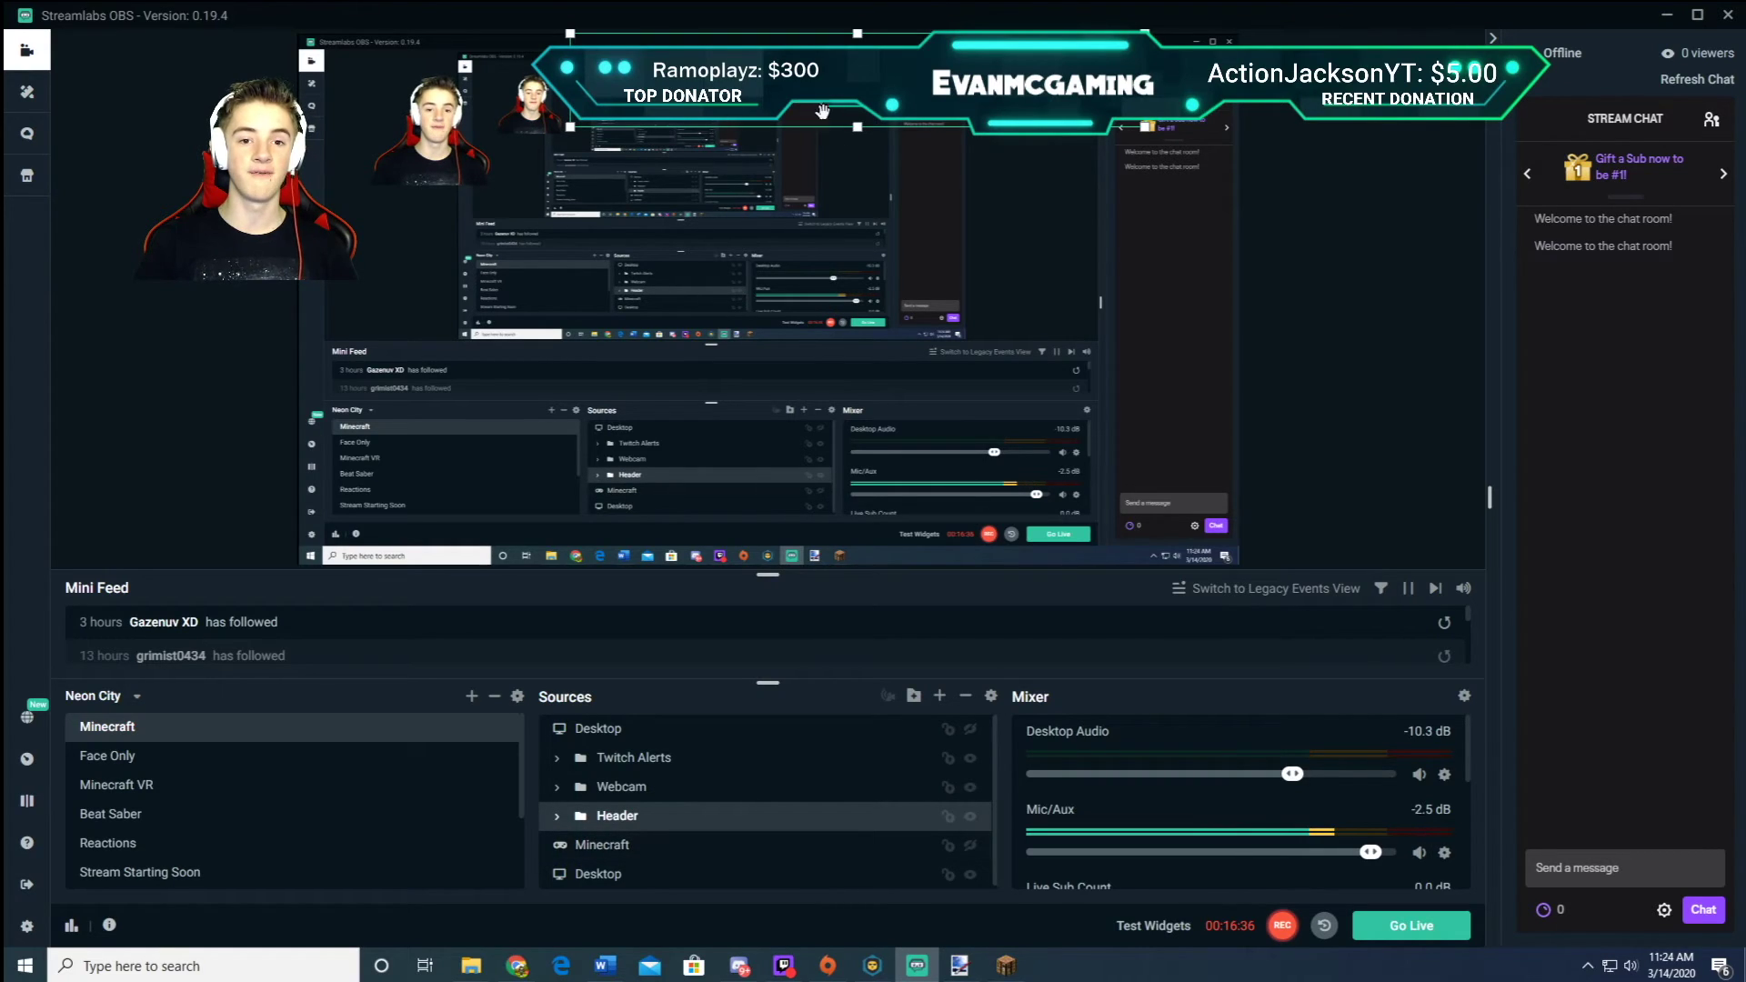
left_click(598, 874)
left_click(598, 870, "ctrl")
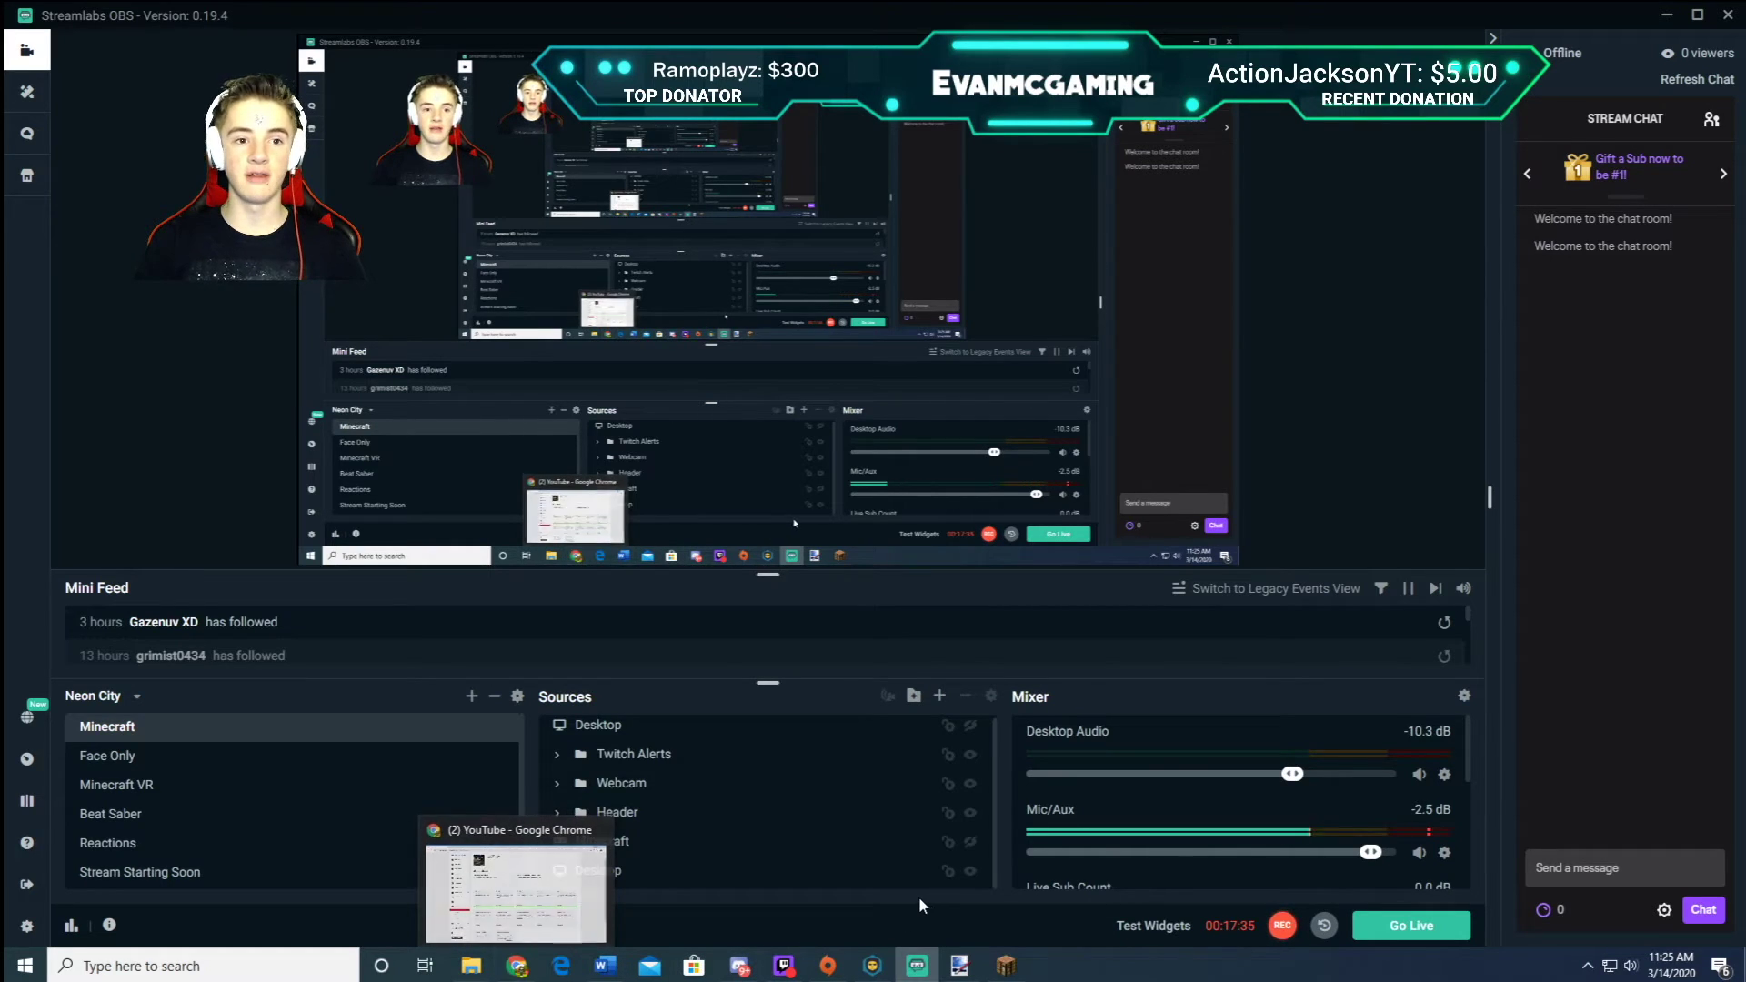
Step: Switch to Chrome and check the Live streaming feature on the YouTube channel's Status and features page
left_click(517, 966)
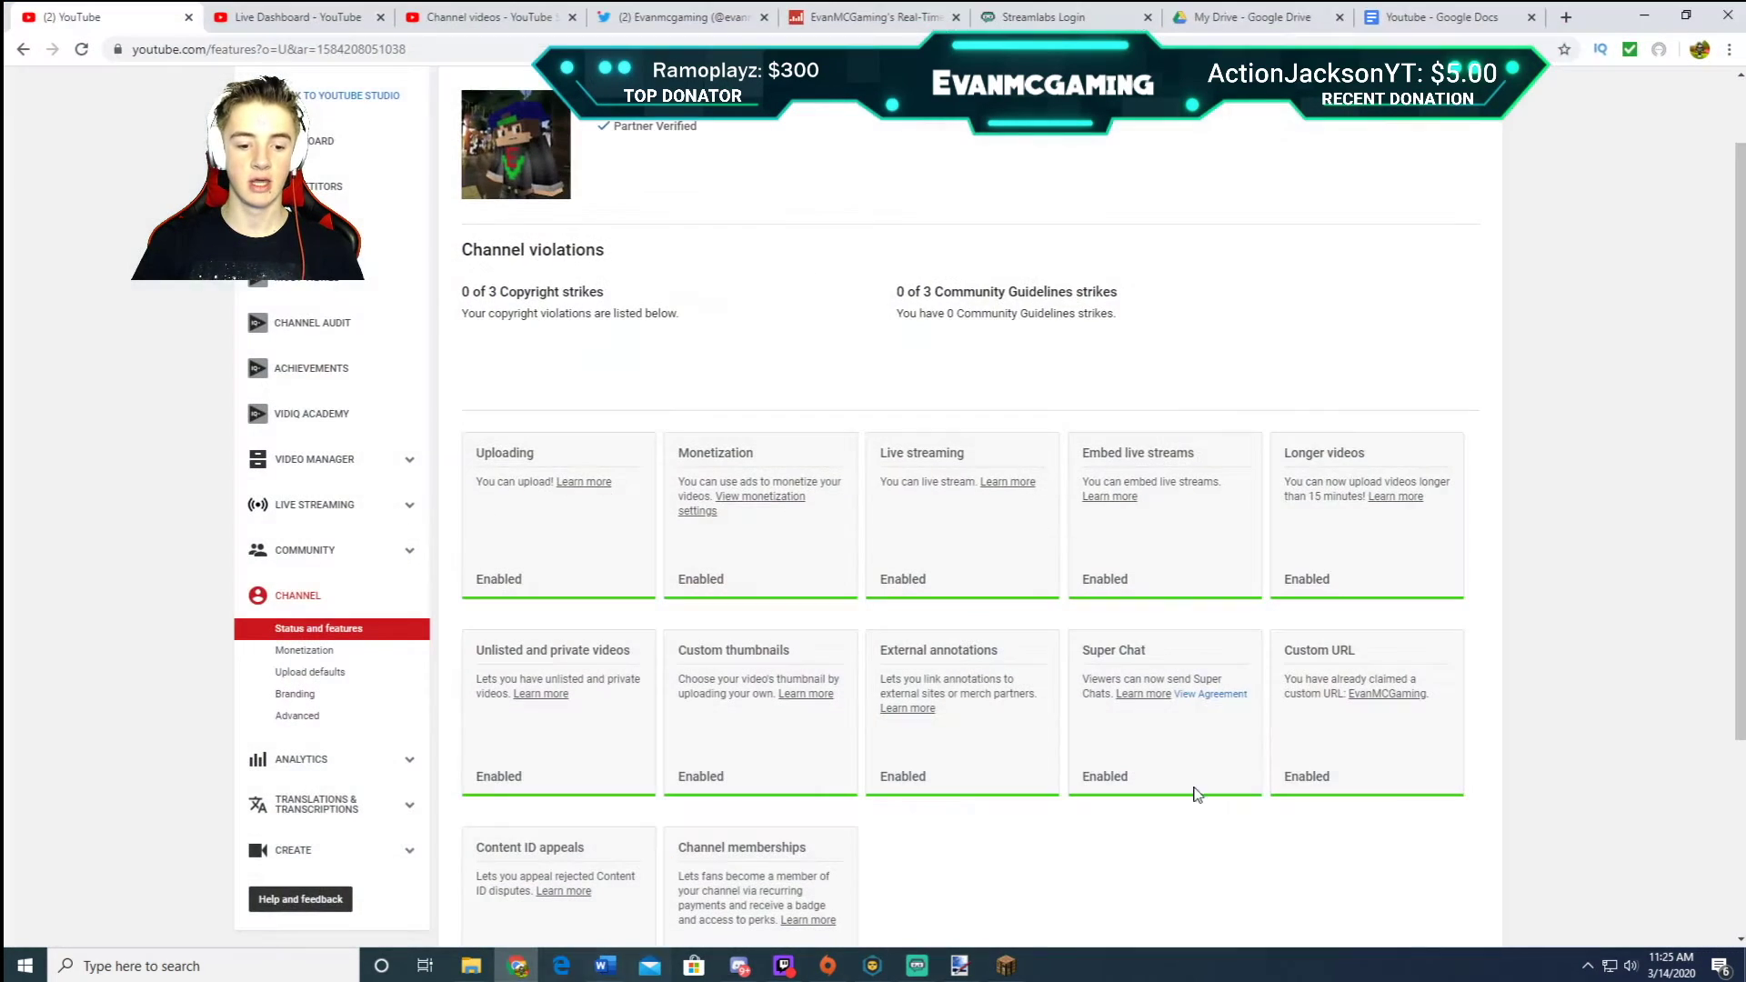
scroll(825, 265, "up", 1)
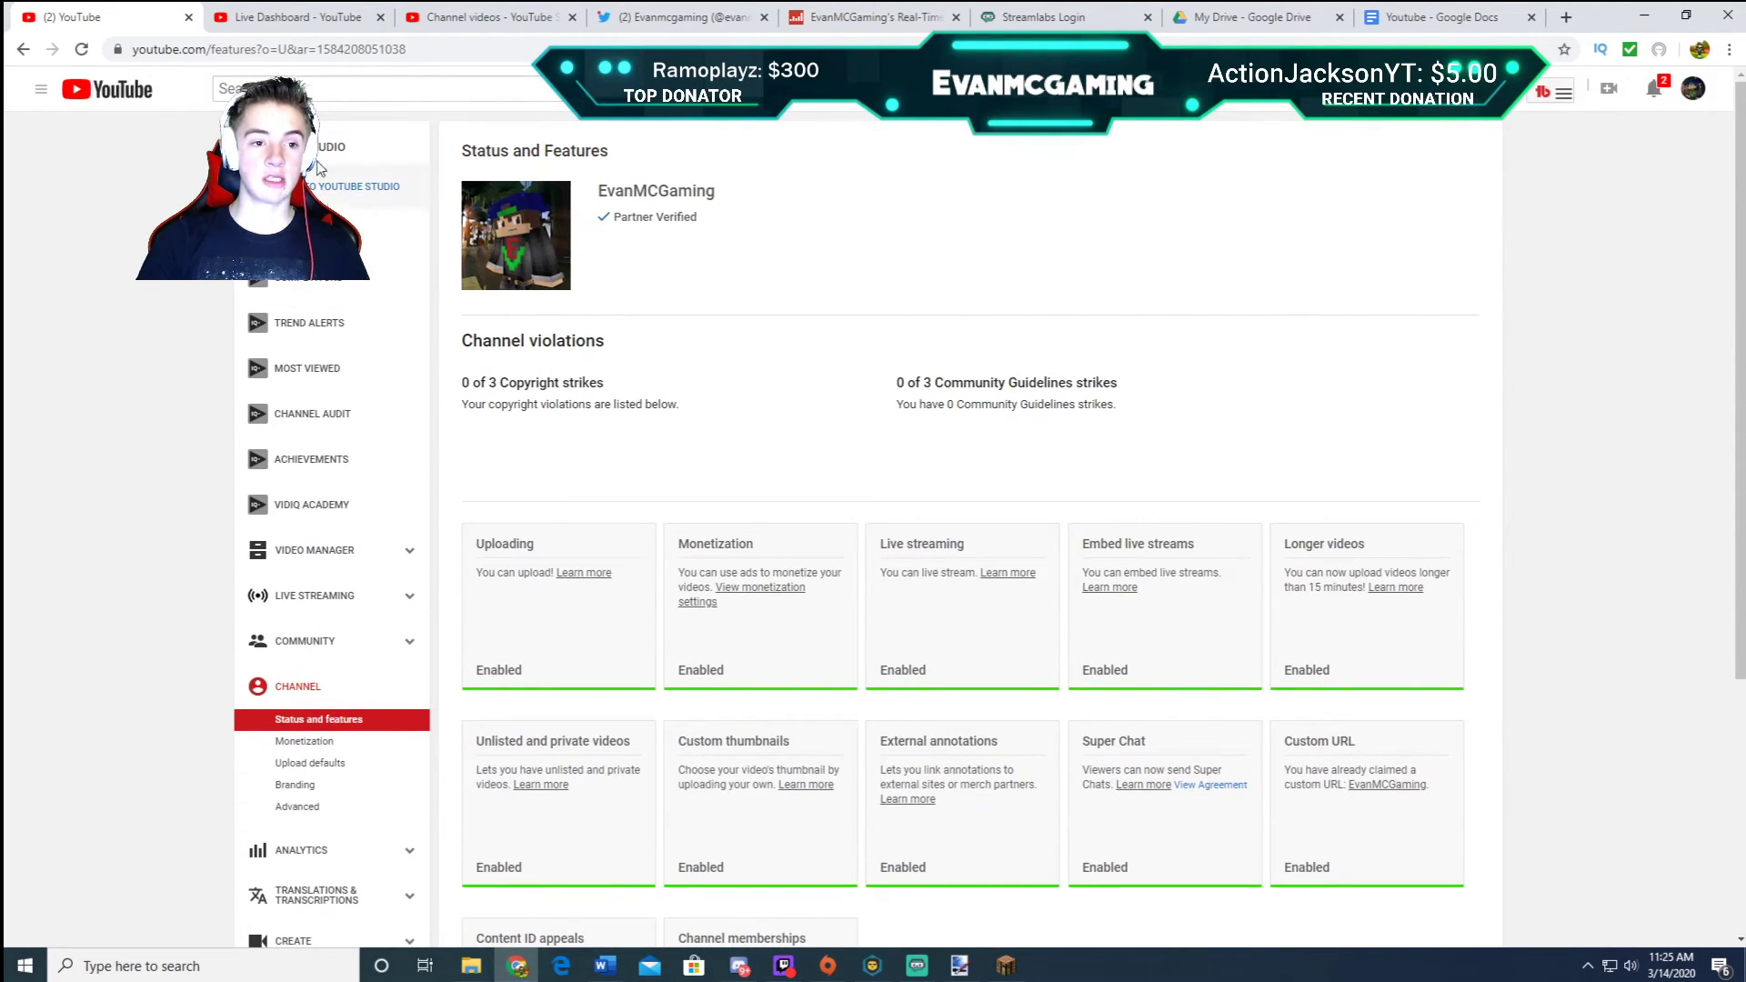
scroll(801, 417, "down", 2)
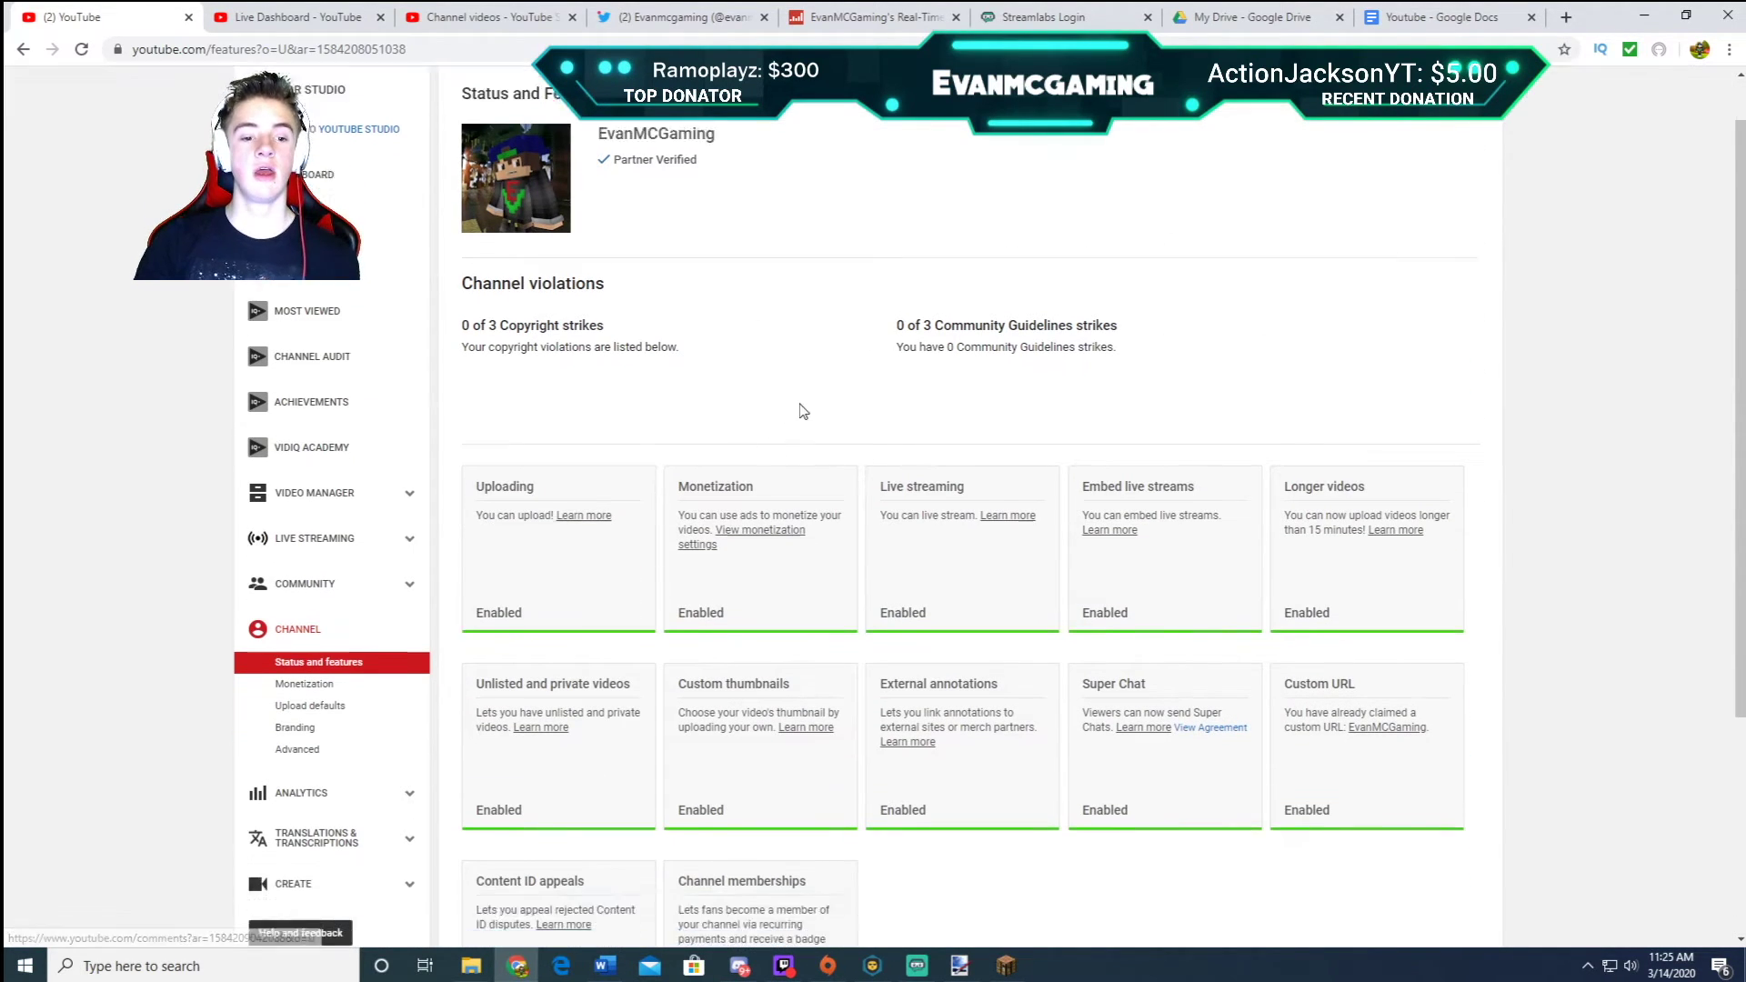
left_click_drag(880, 364, 959, 391)
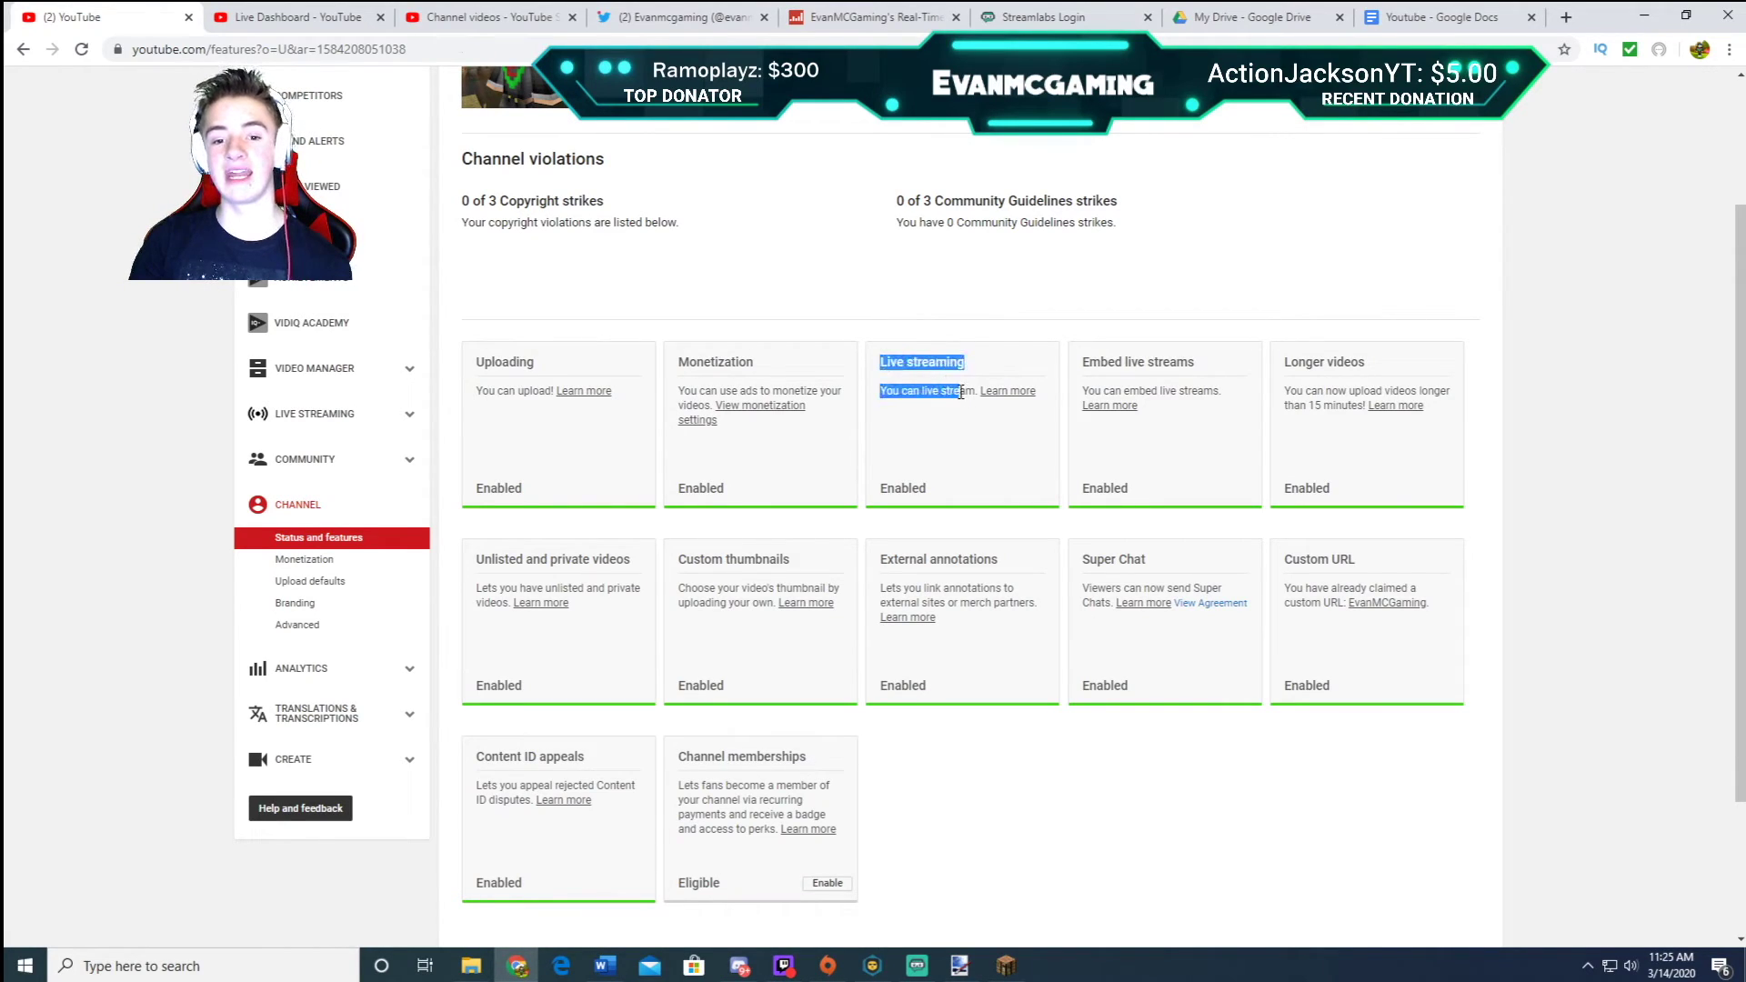
left_click(1011, 311)
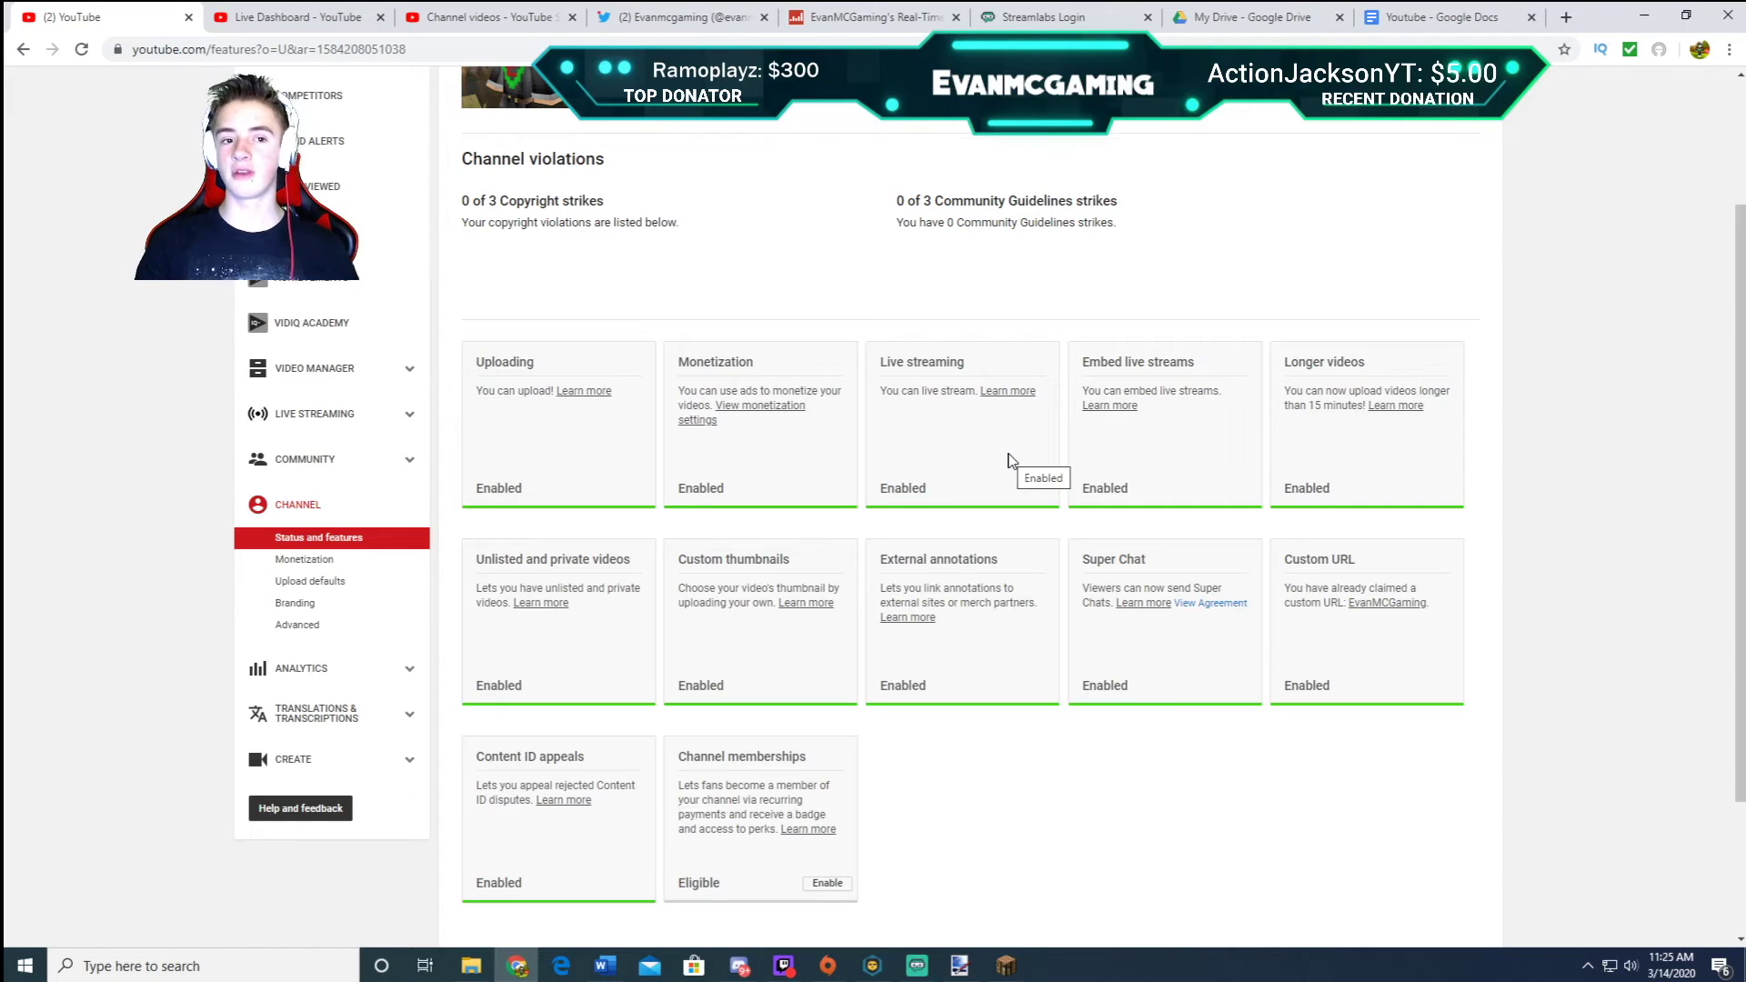
scroll(1010, 459, "up", 2)
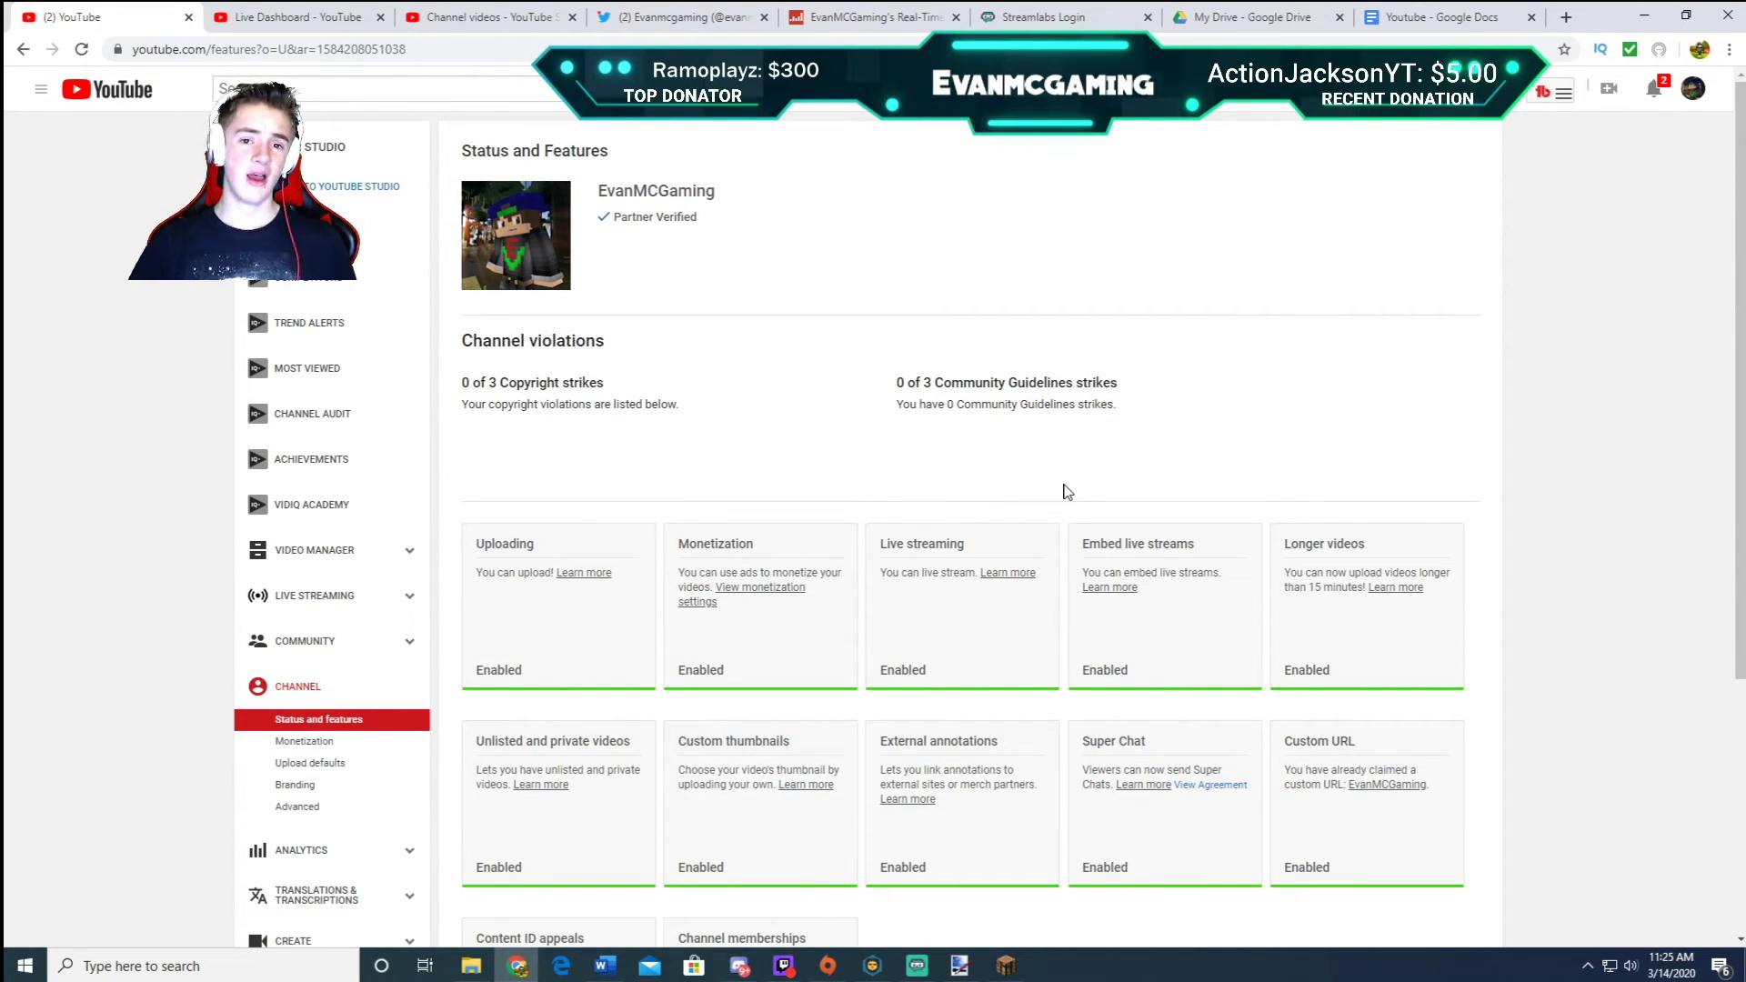
left_click_drag(911, 676, 935, 634)
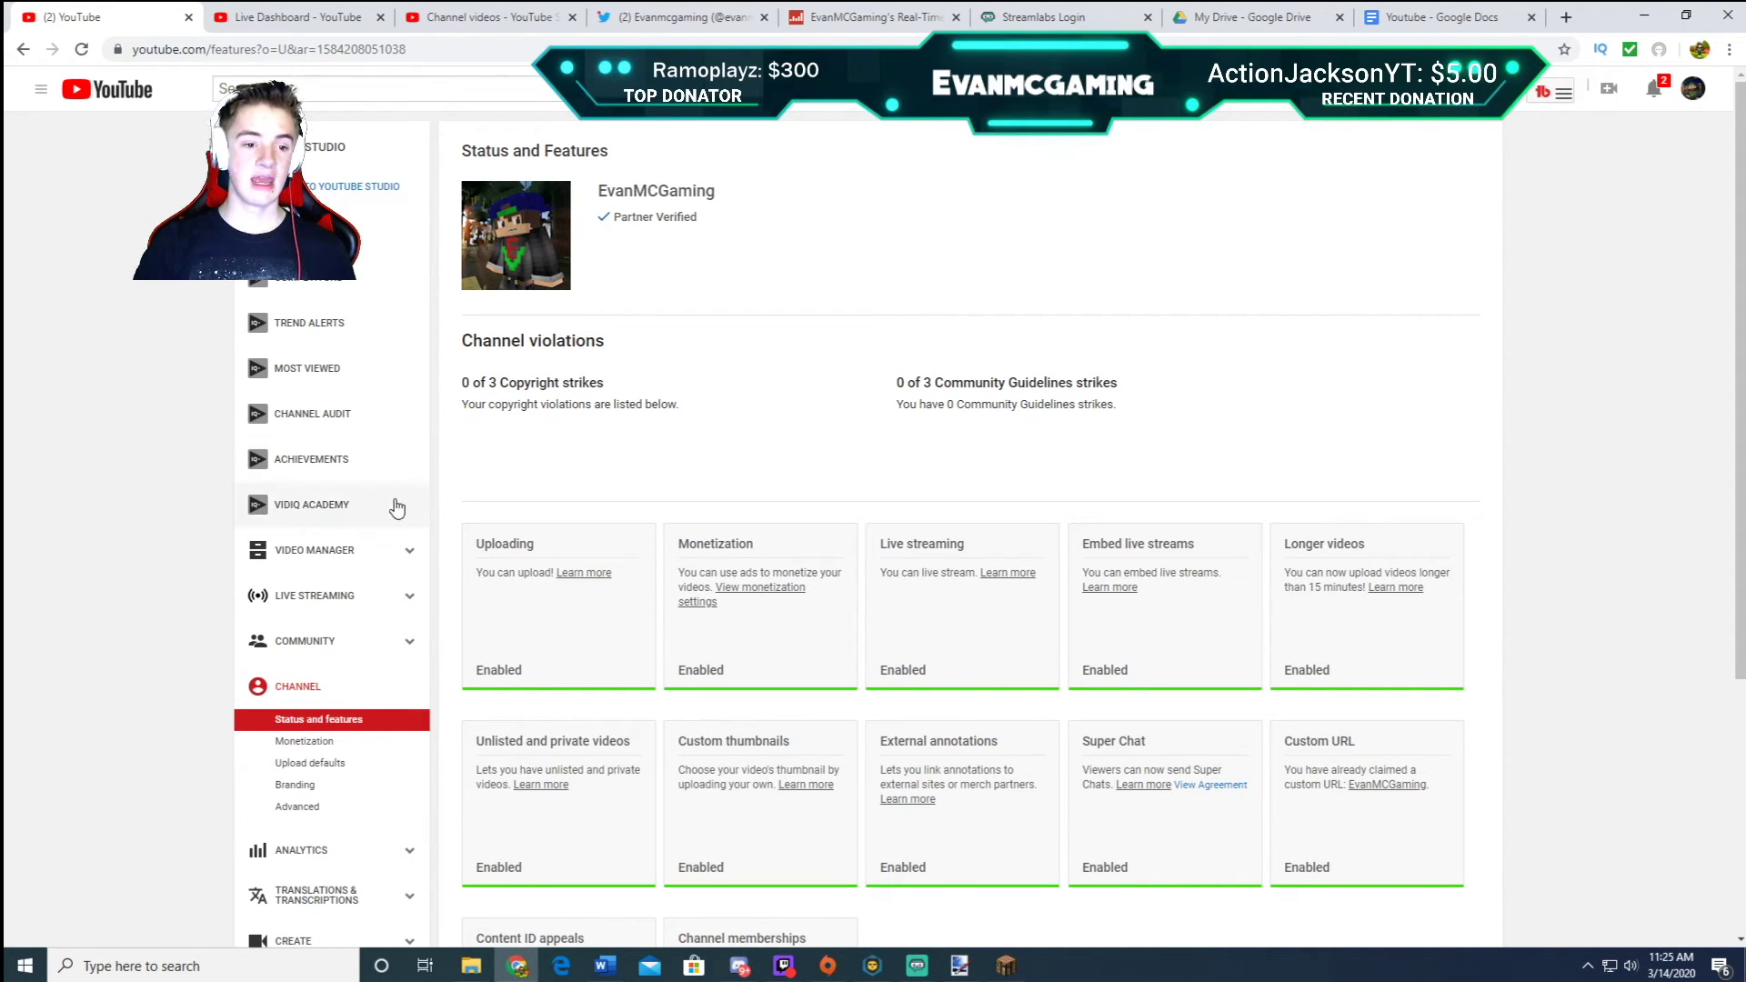
Step: Open the YouTube live dashboard and review the stream's thumbnail, title, description, schedule, category and privacy
scroll(975, 639, "down", 4)
scroll(361, 444, "up", 2)
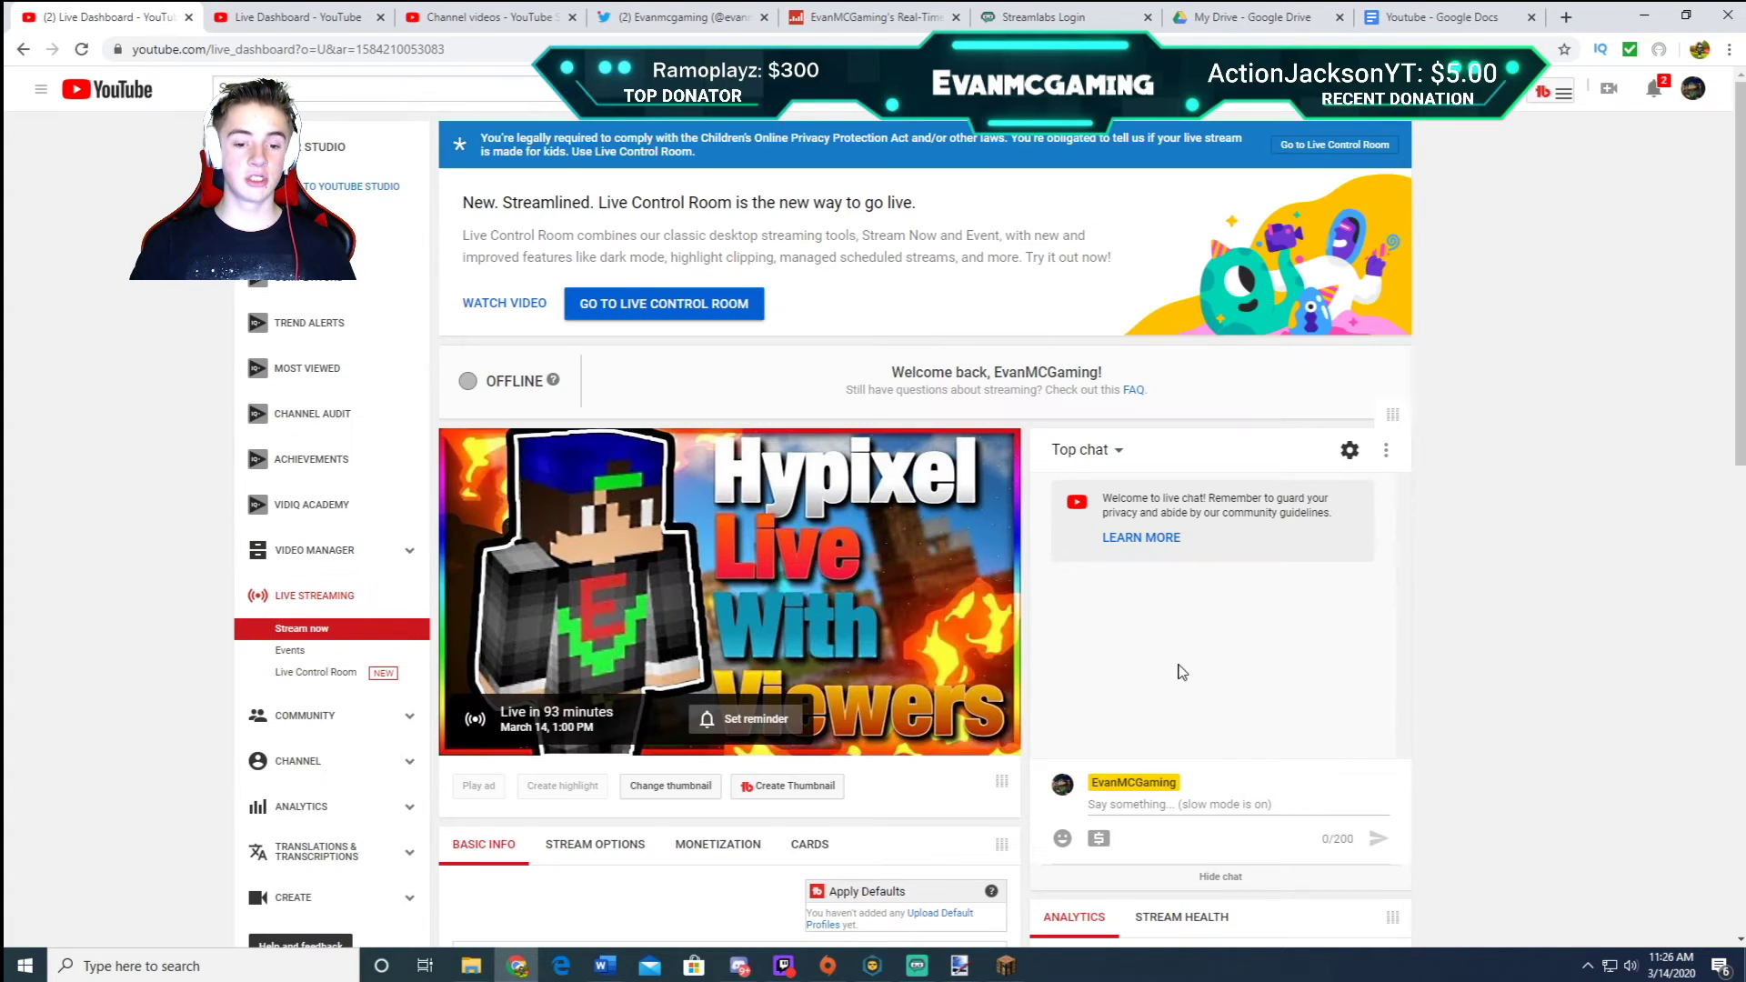
scroll(758, 571, "down", 5)
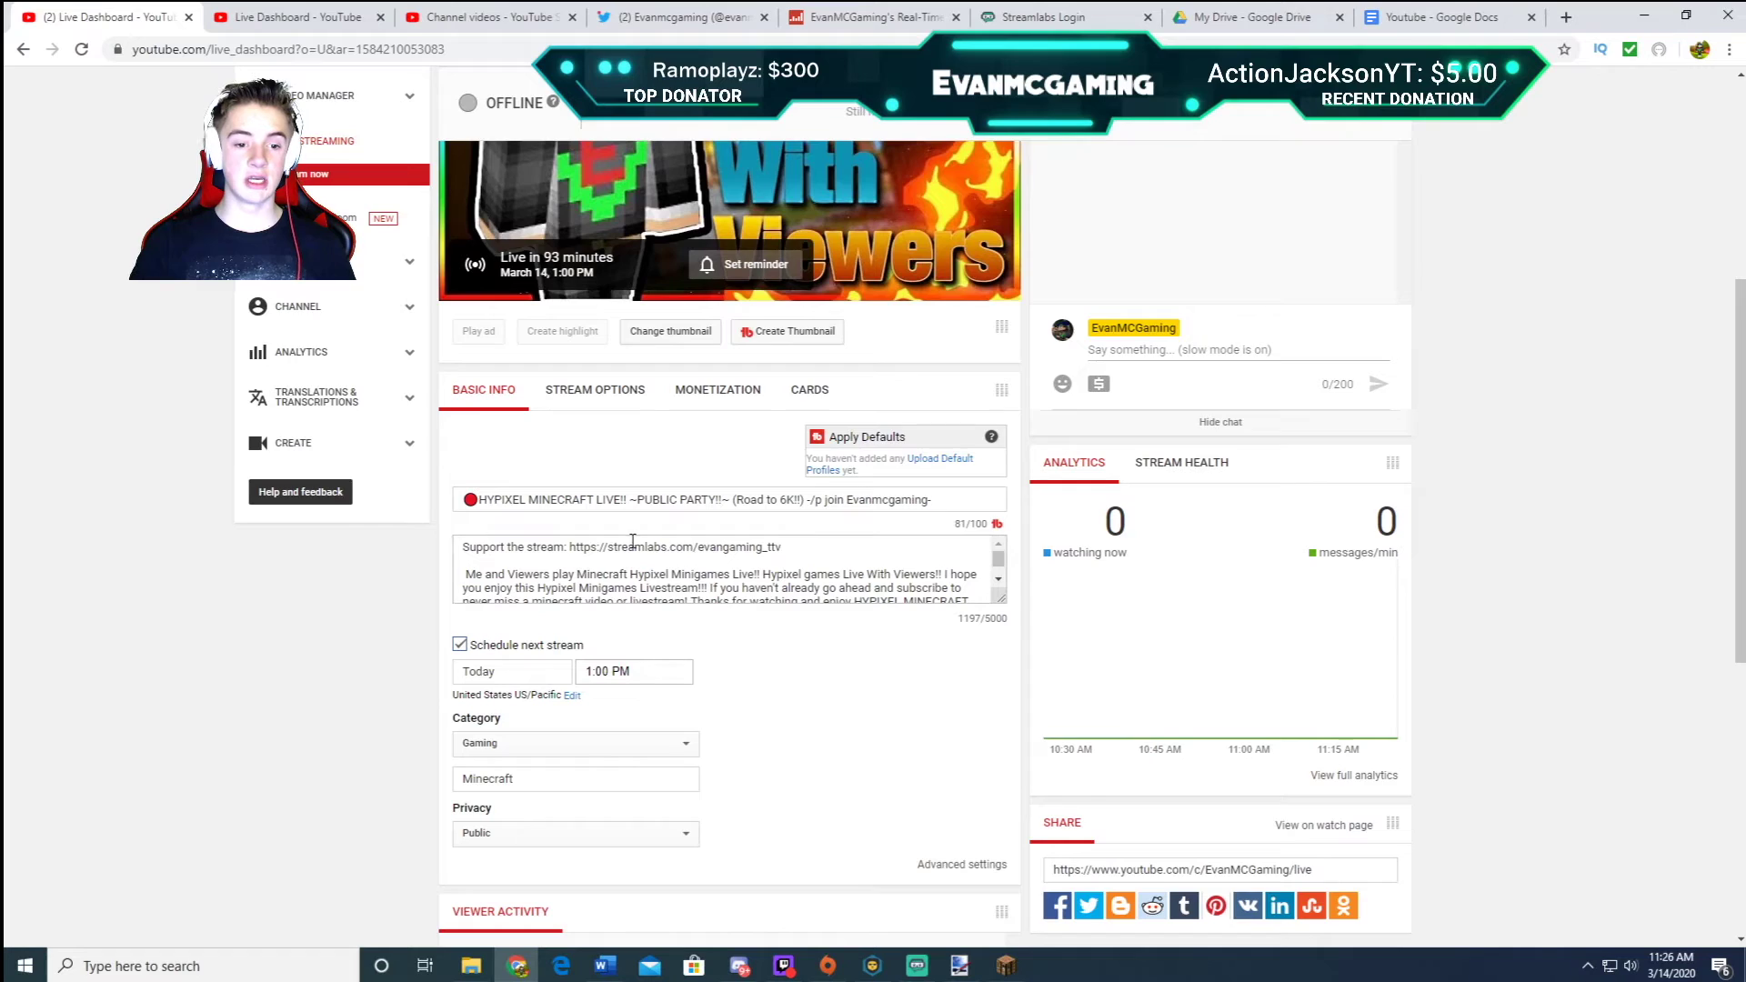
scroll(657, 543, "down", 5)
scroll(890, 429, "up", 10)
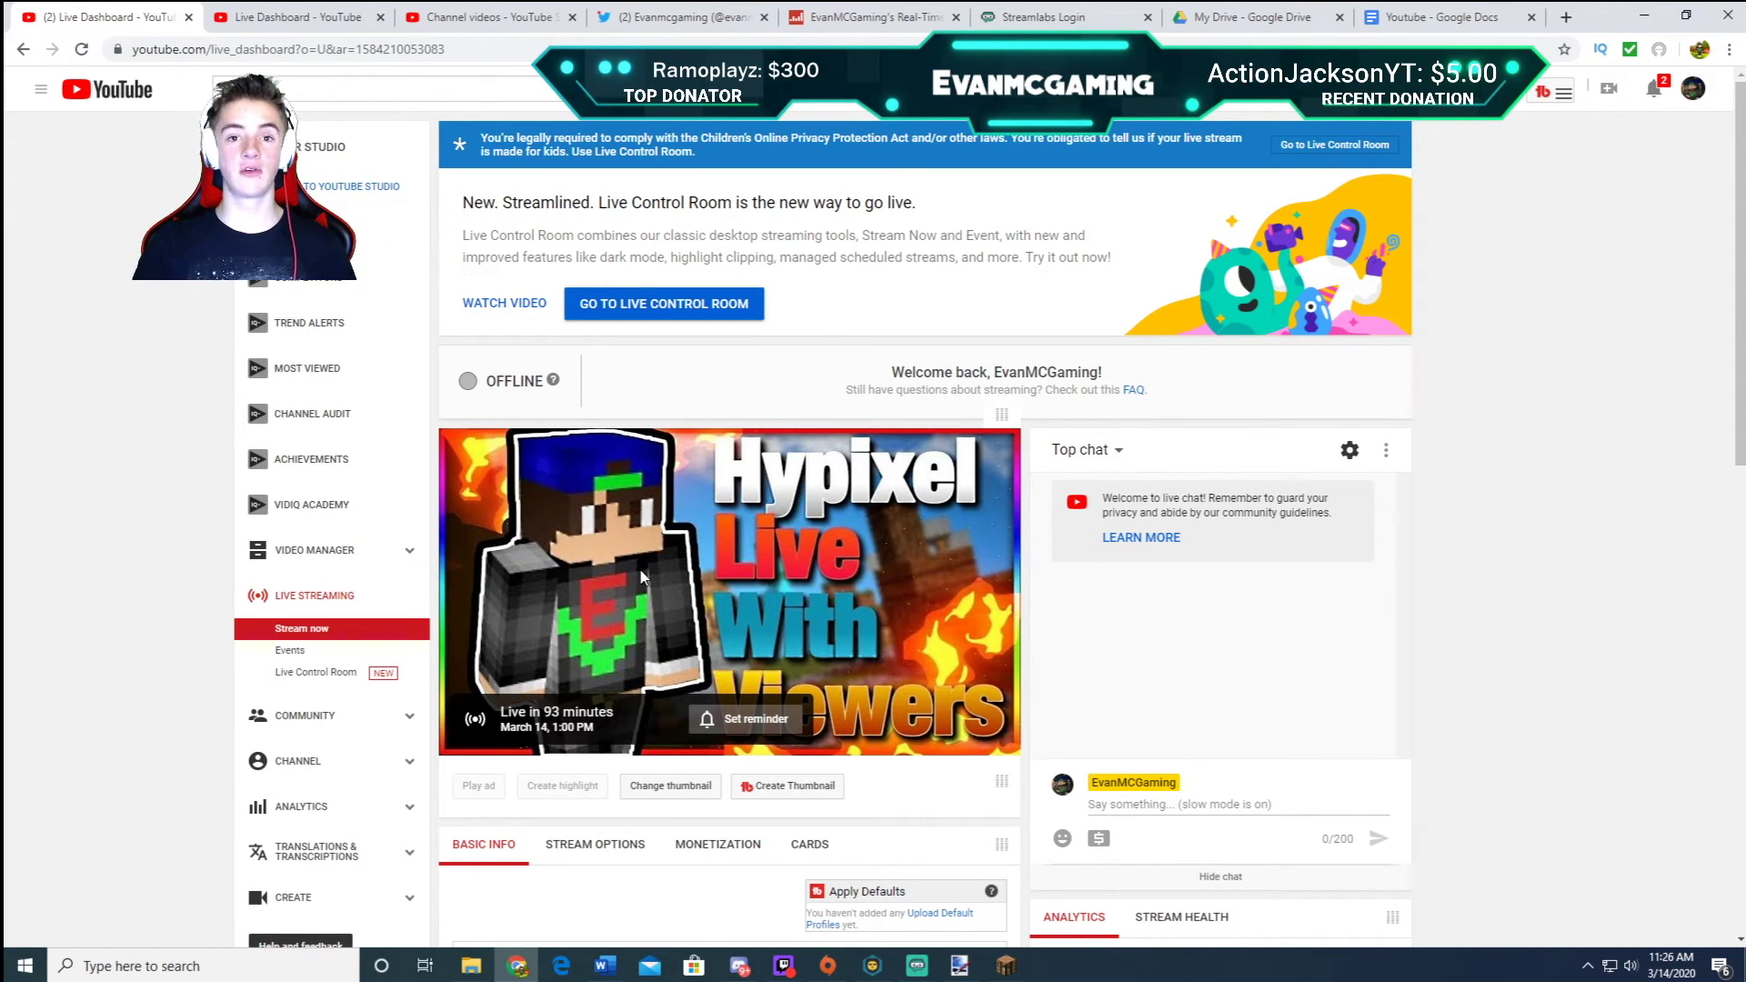
Step: Select the hidden stream key in the live dashboard's encoder setup
scroll(646, 576, "down", 8)
scroll(794, 326, "down", 5)
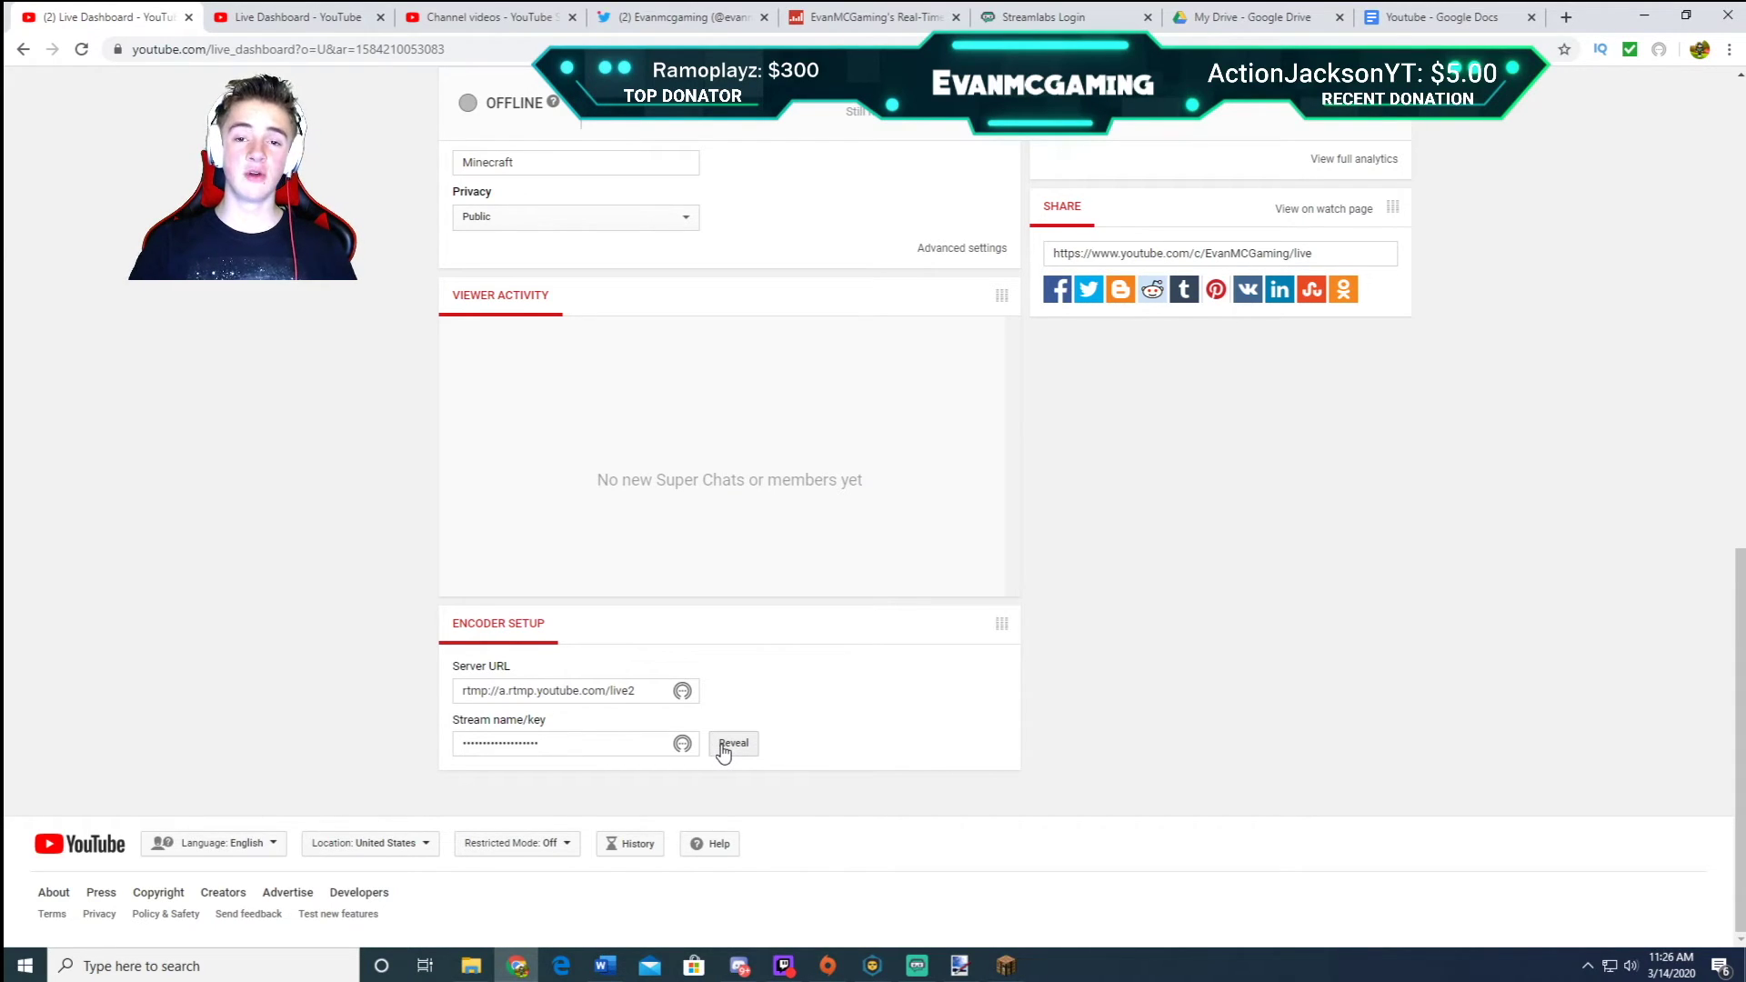
left_click_drag(554, 748, 504, 748)
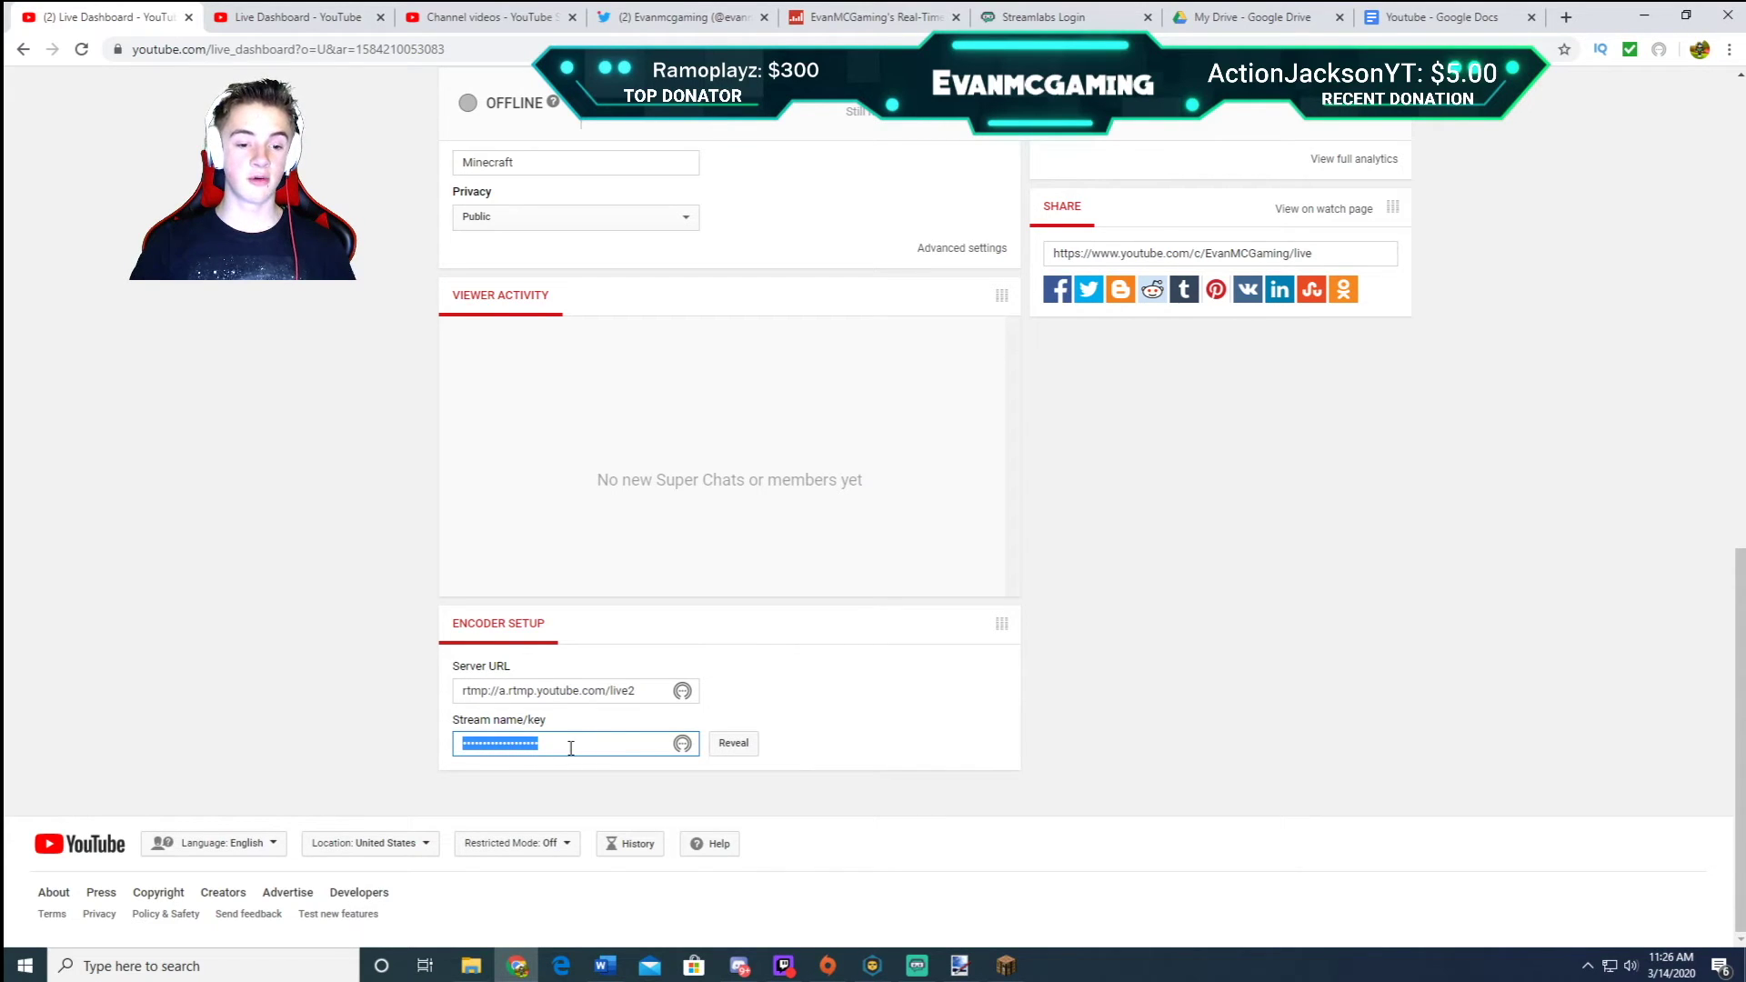
Step: Switch to Streamlabs OBS, review the YouTube service, server and stream key fields in the stream settings, and close the settings
left_click(919, 966)
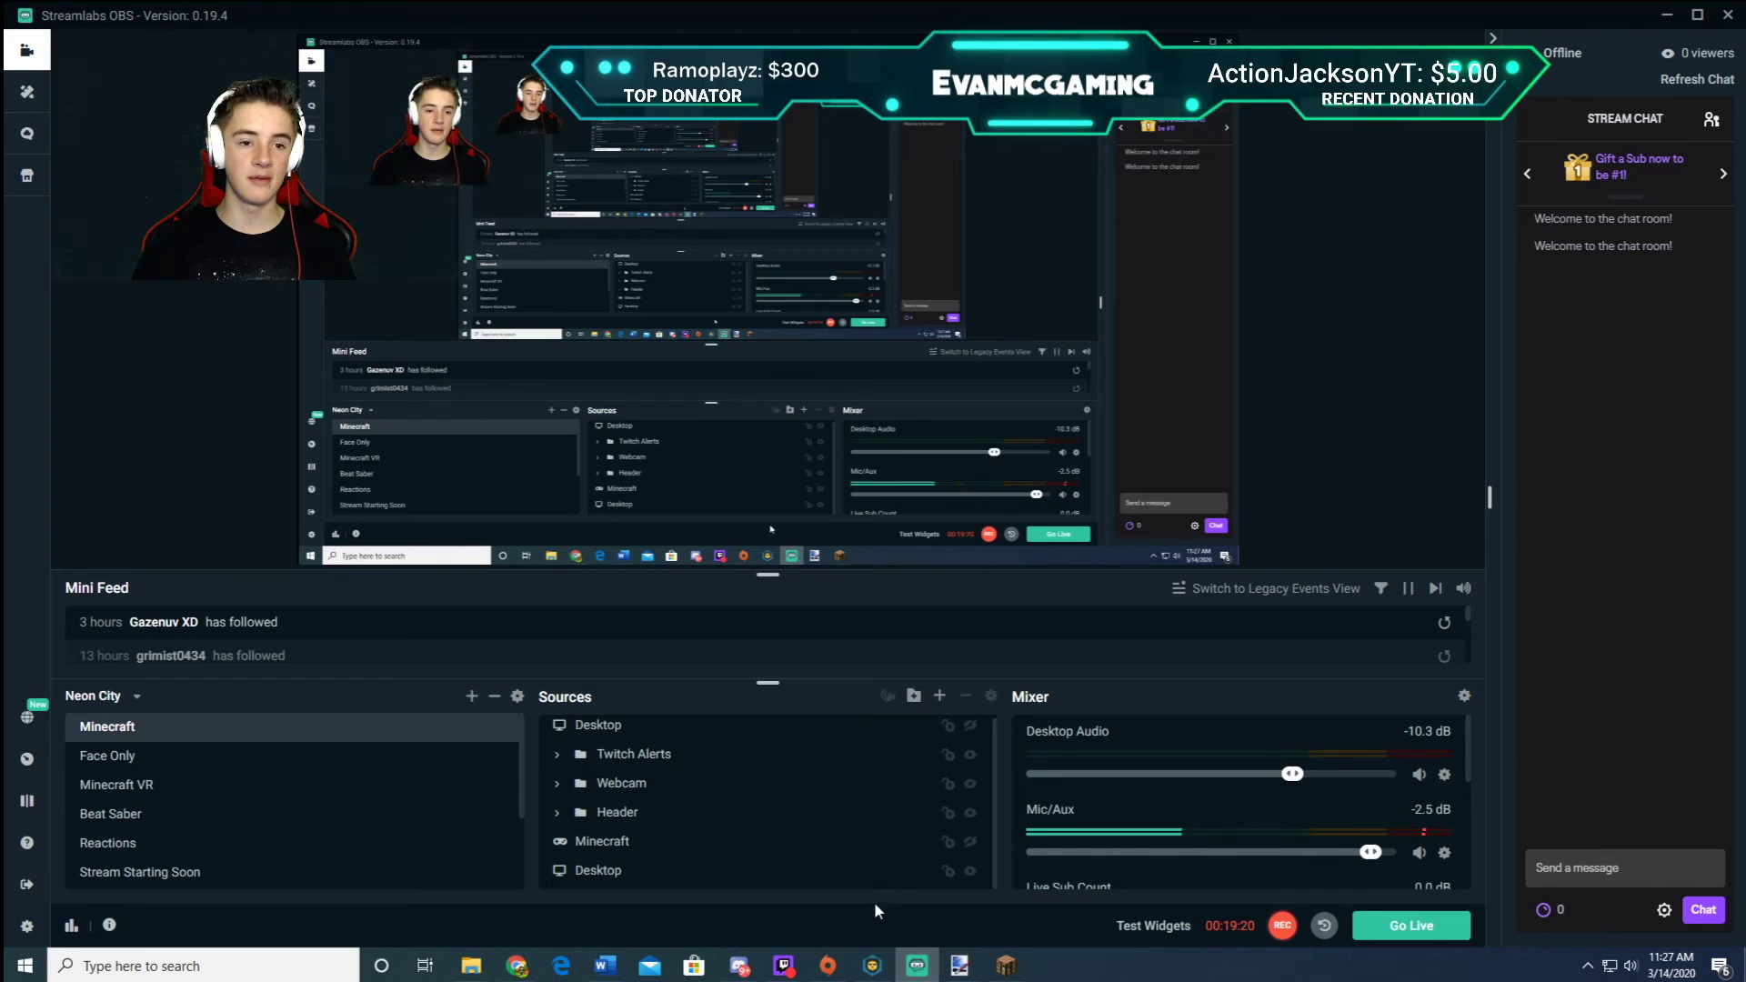
left_click(26, 926)
left_click(561, 233)
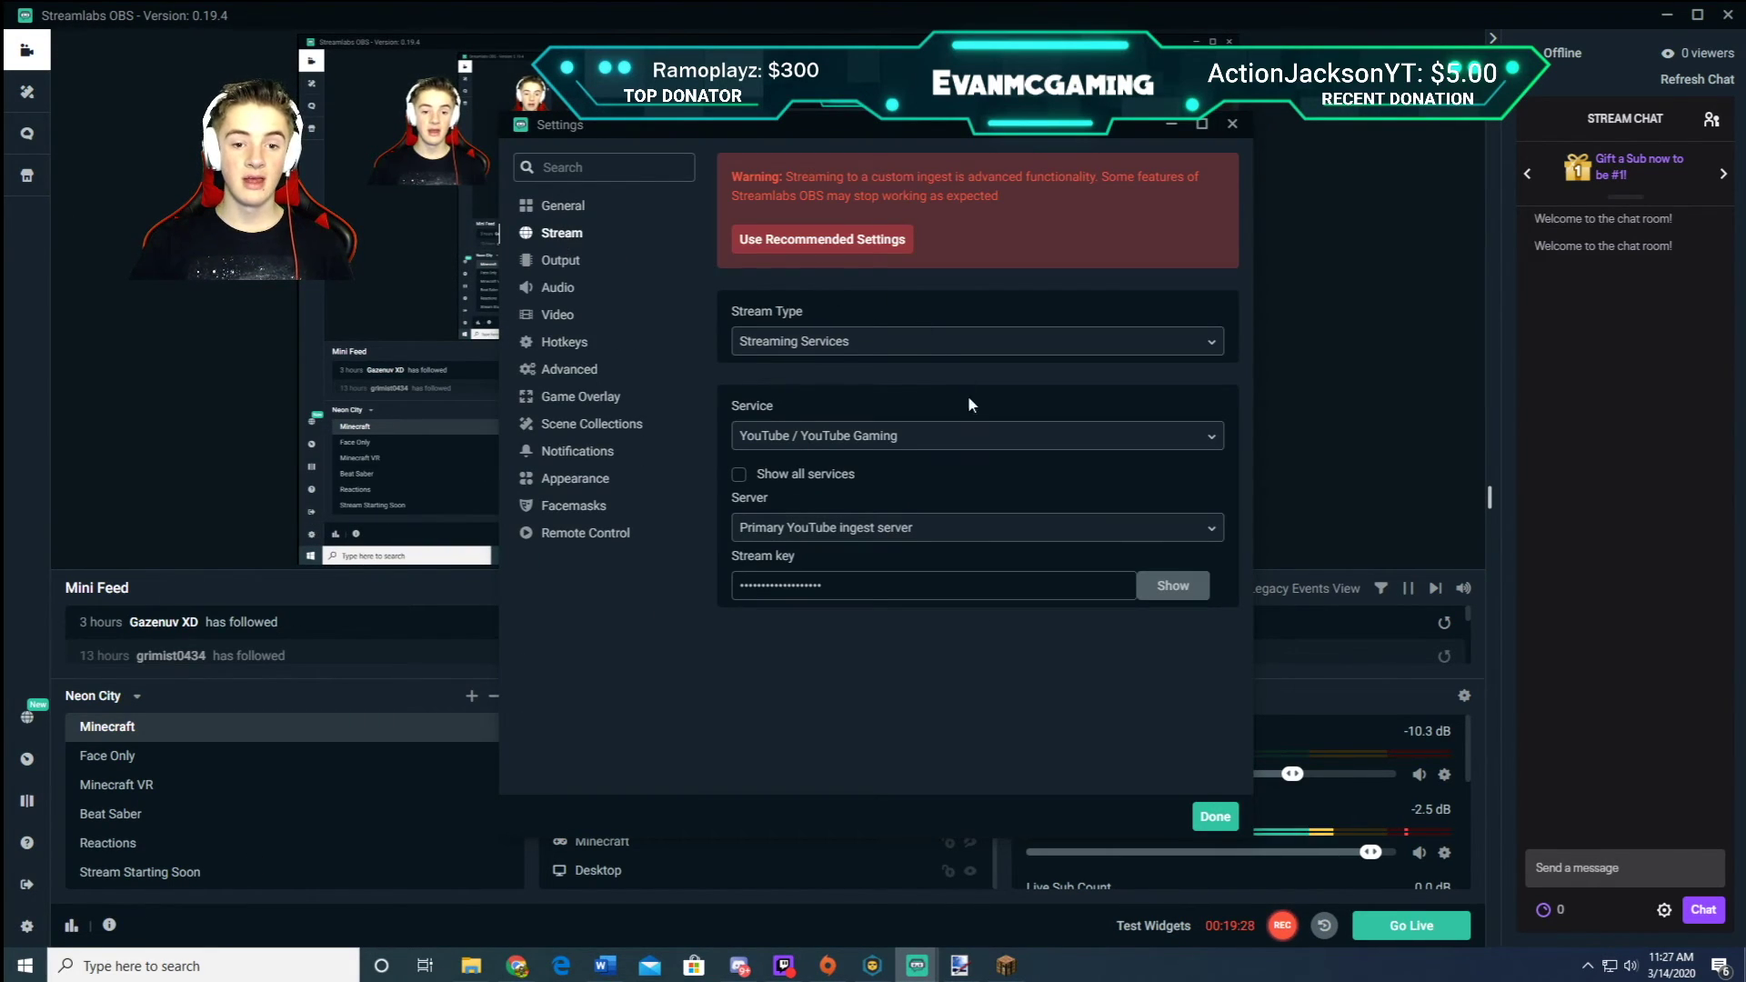
left_click(910, 585)
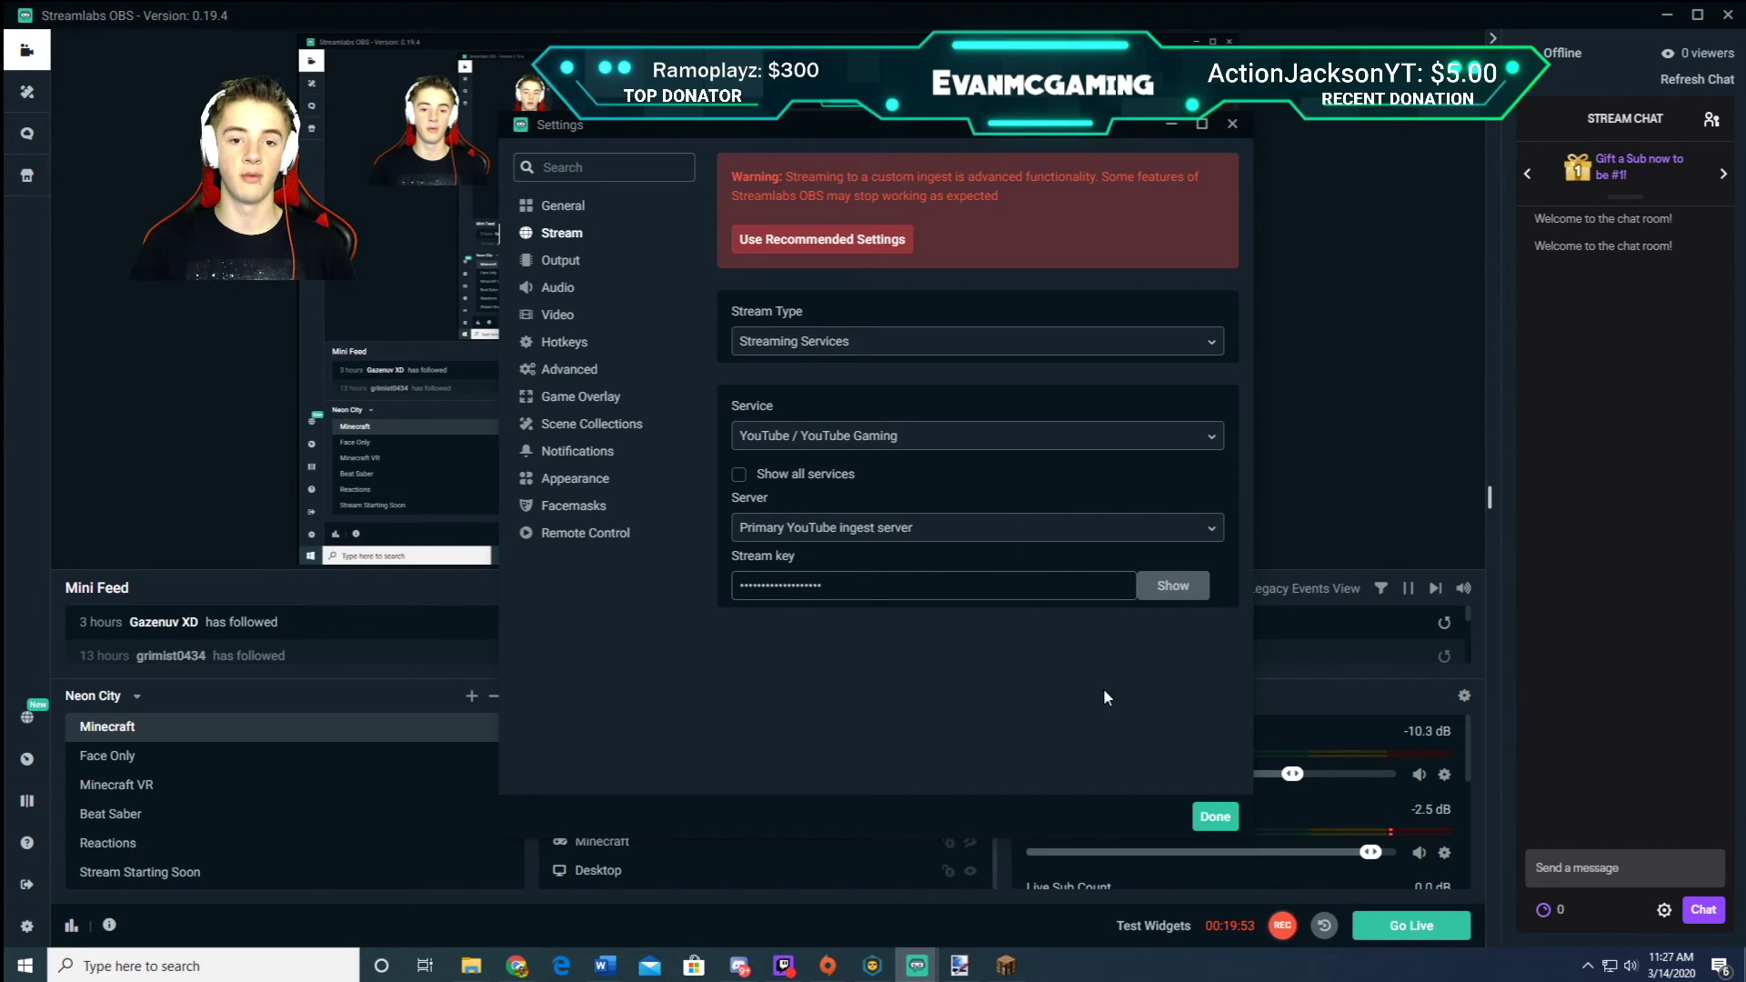
left_click(1215, 817)
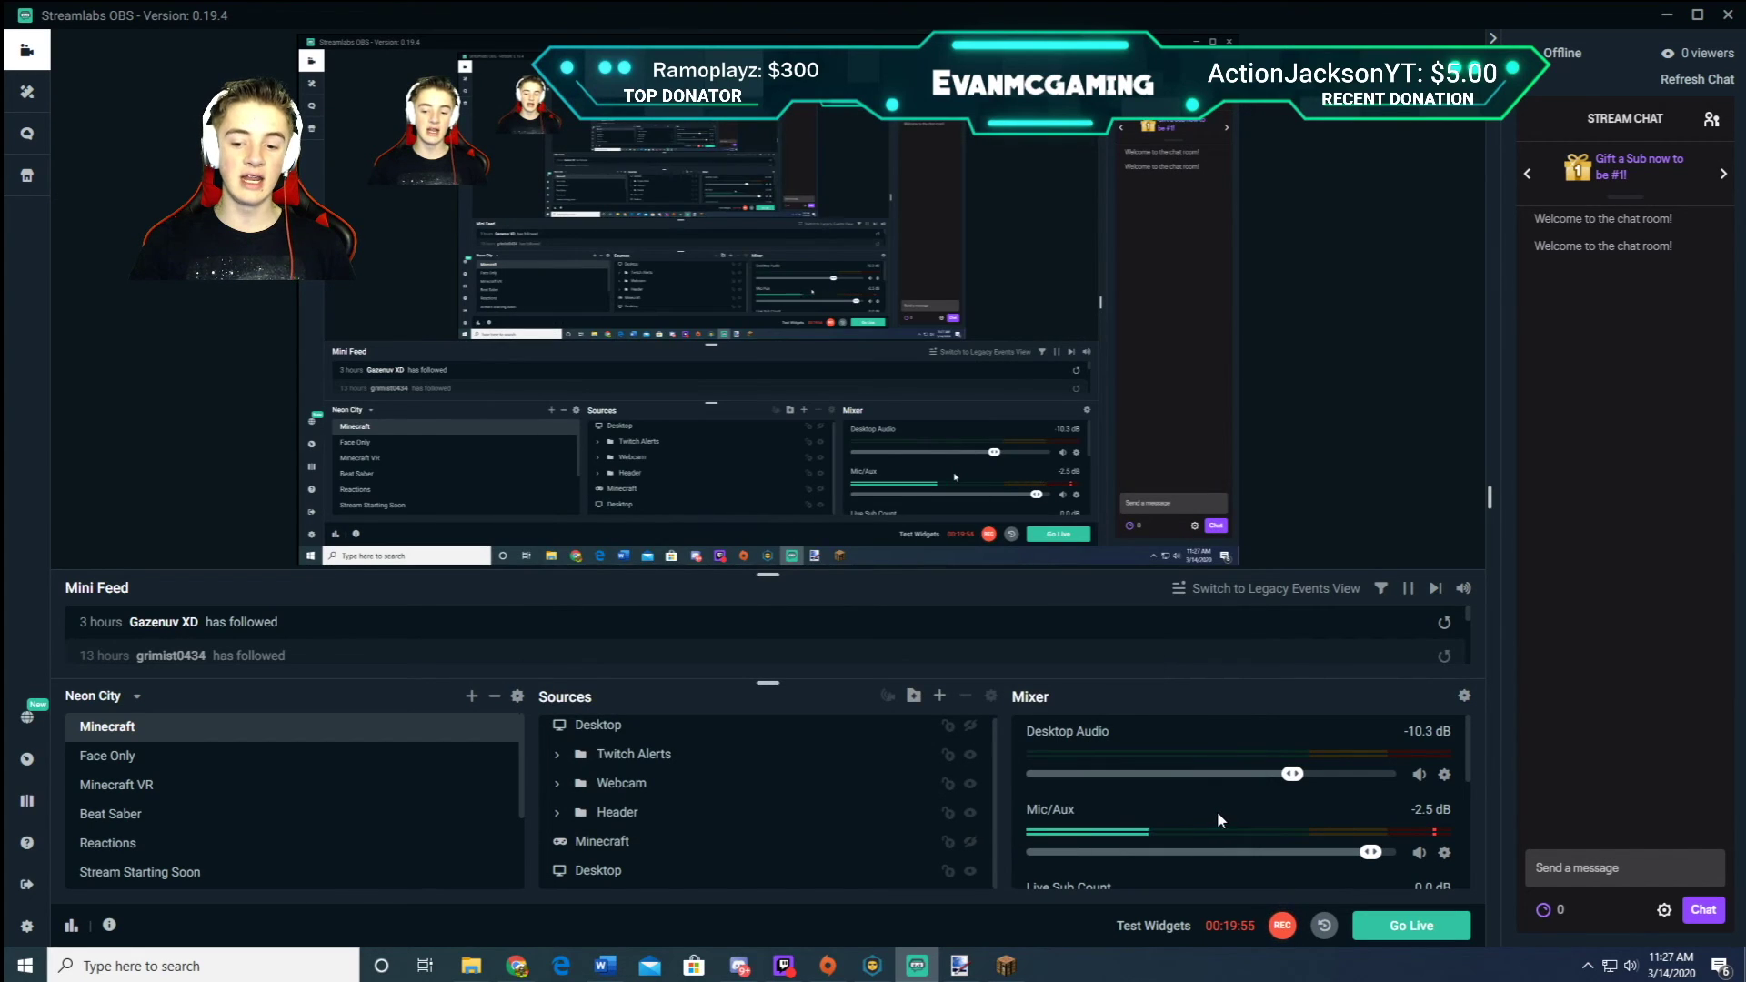
Step: Open the stream info prompt for going live and close it without starting the stream
left_click(1393, 939)
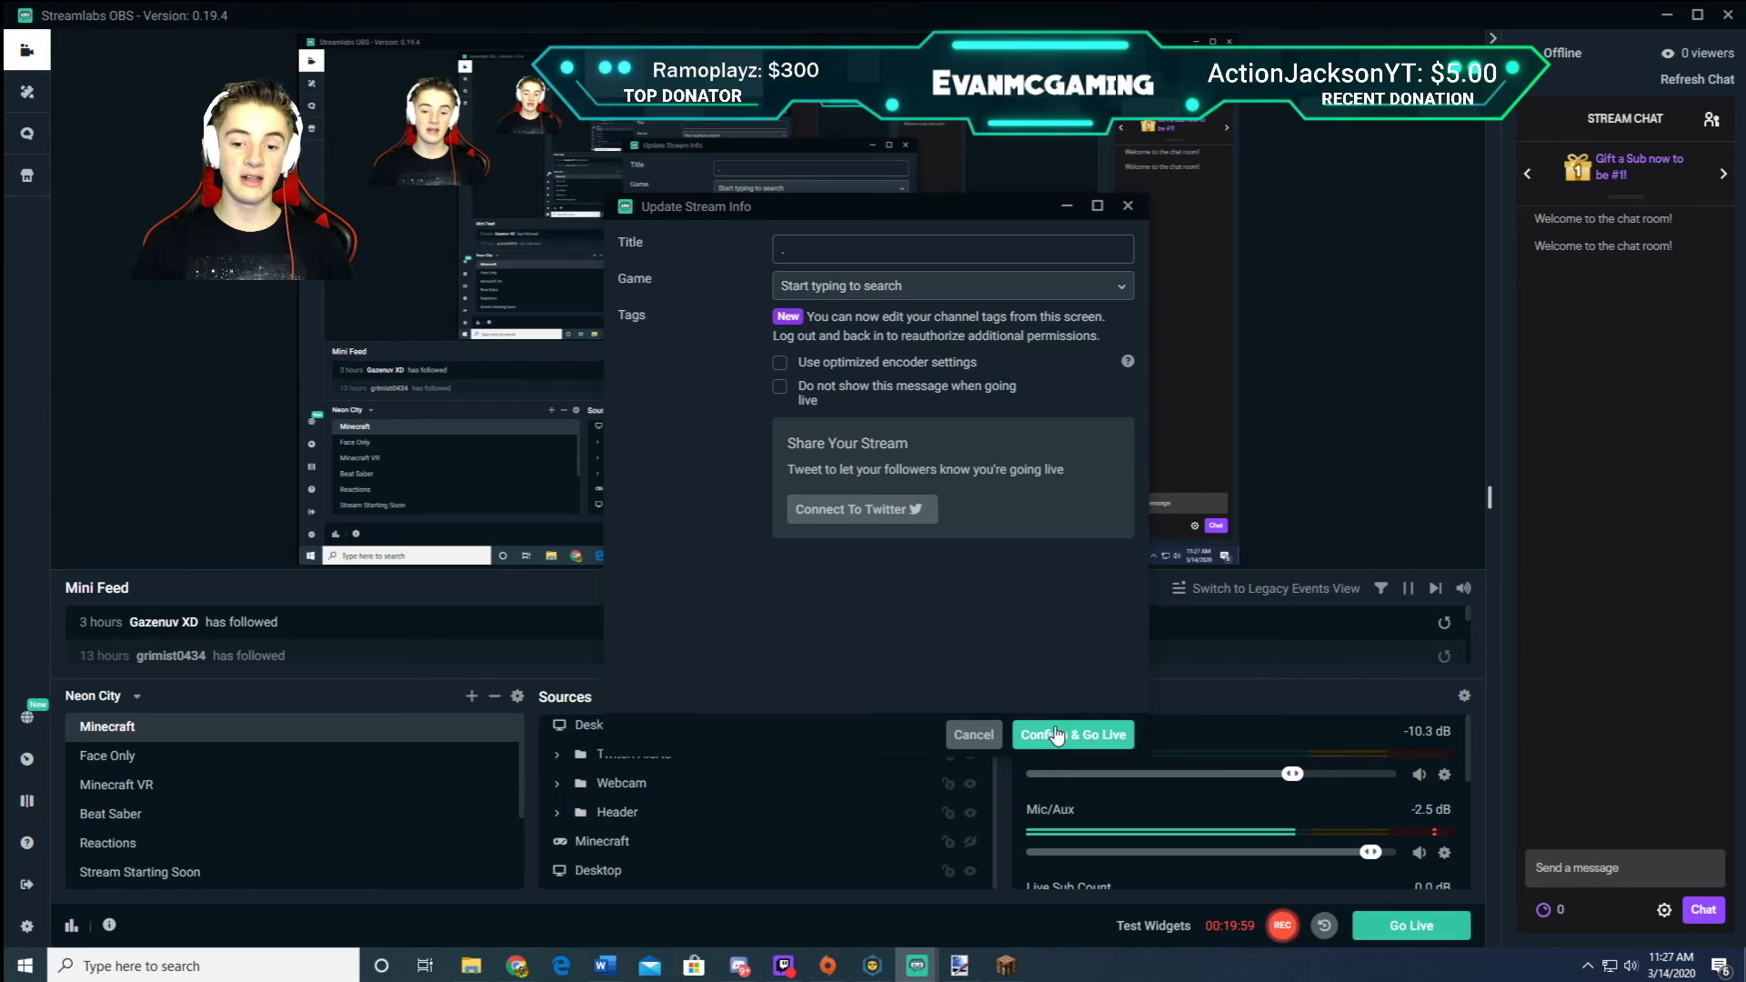
left_click(1128, 205)
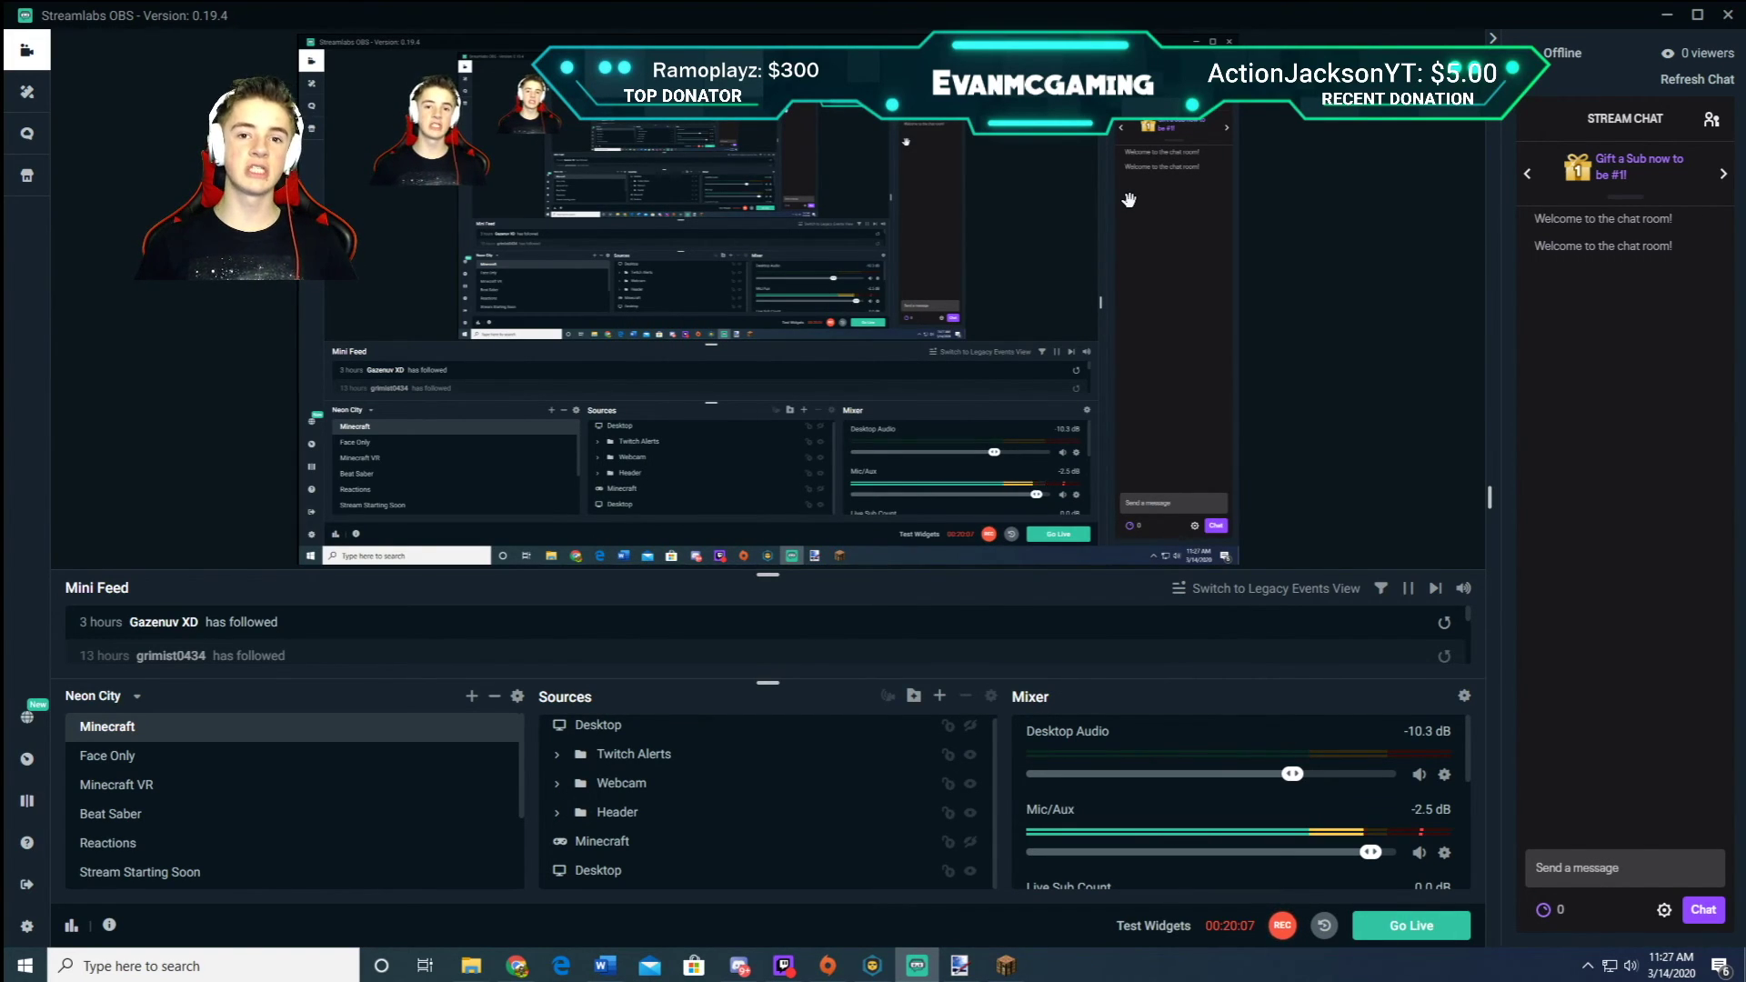
Step: Examine the streaming output settings, including encoder, resolution and bitrate, and close the settings
left_click(21, 931)
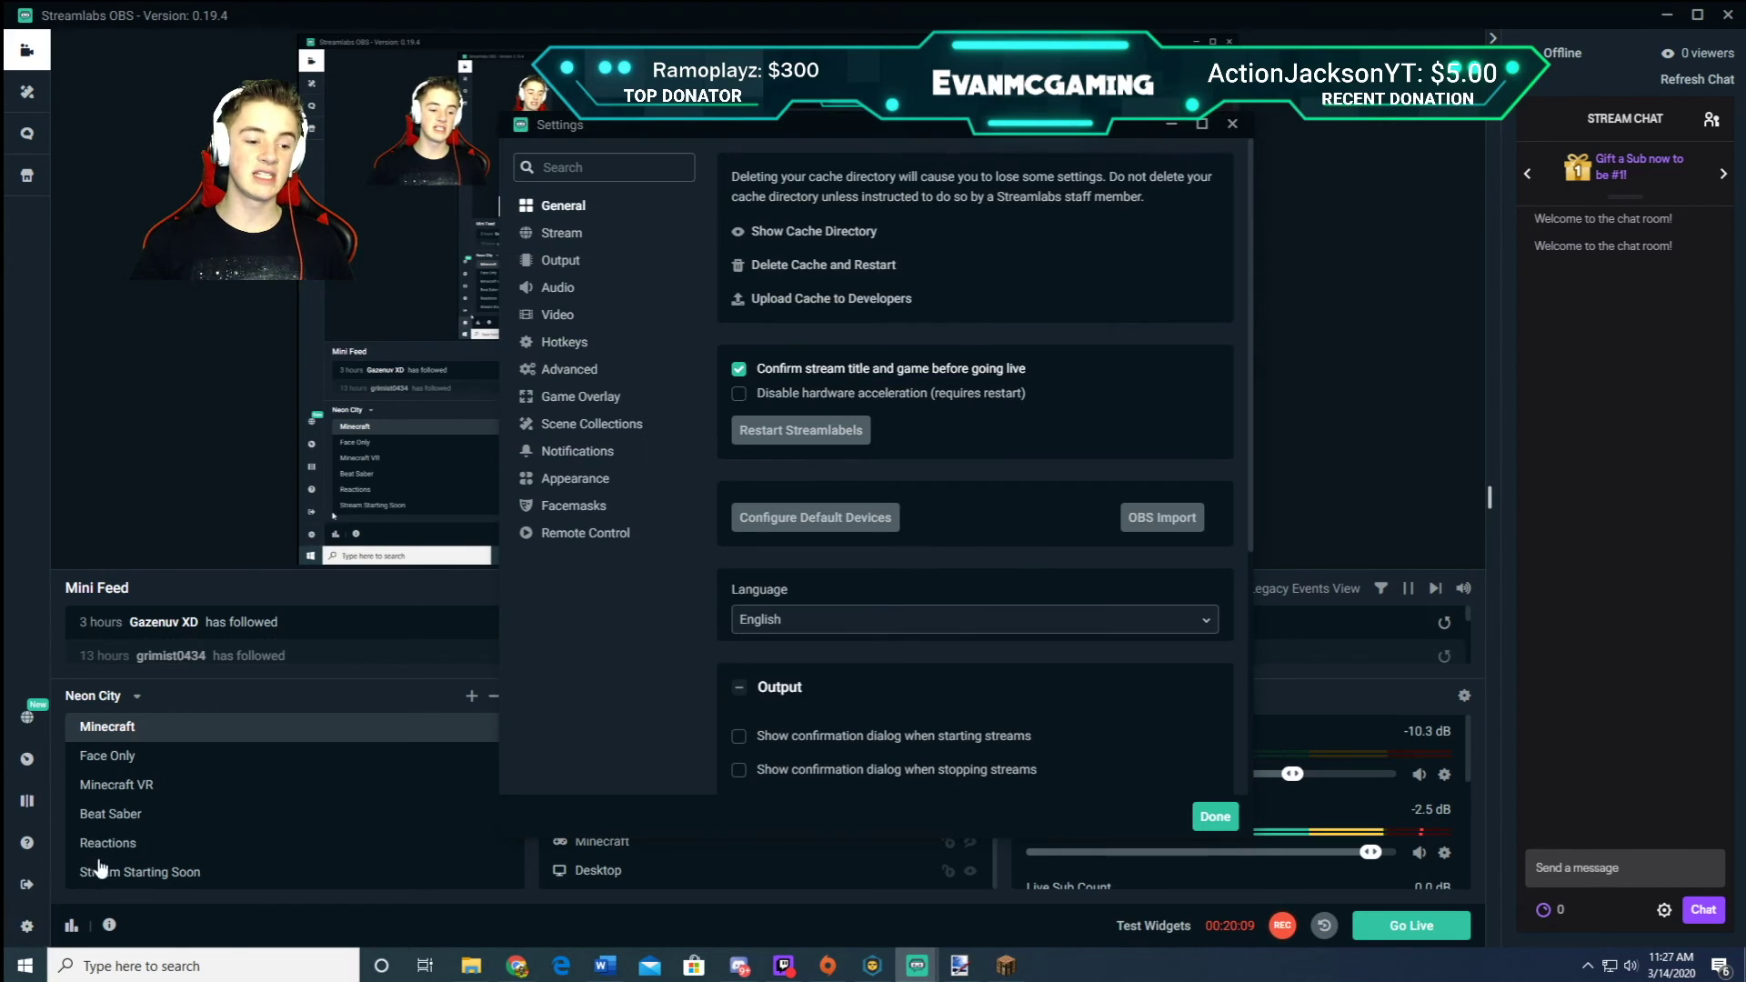
left_click(570, 262)
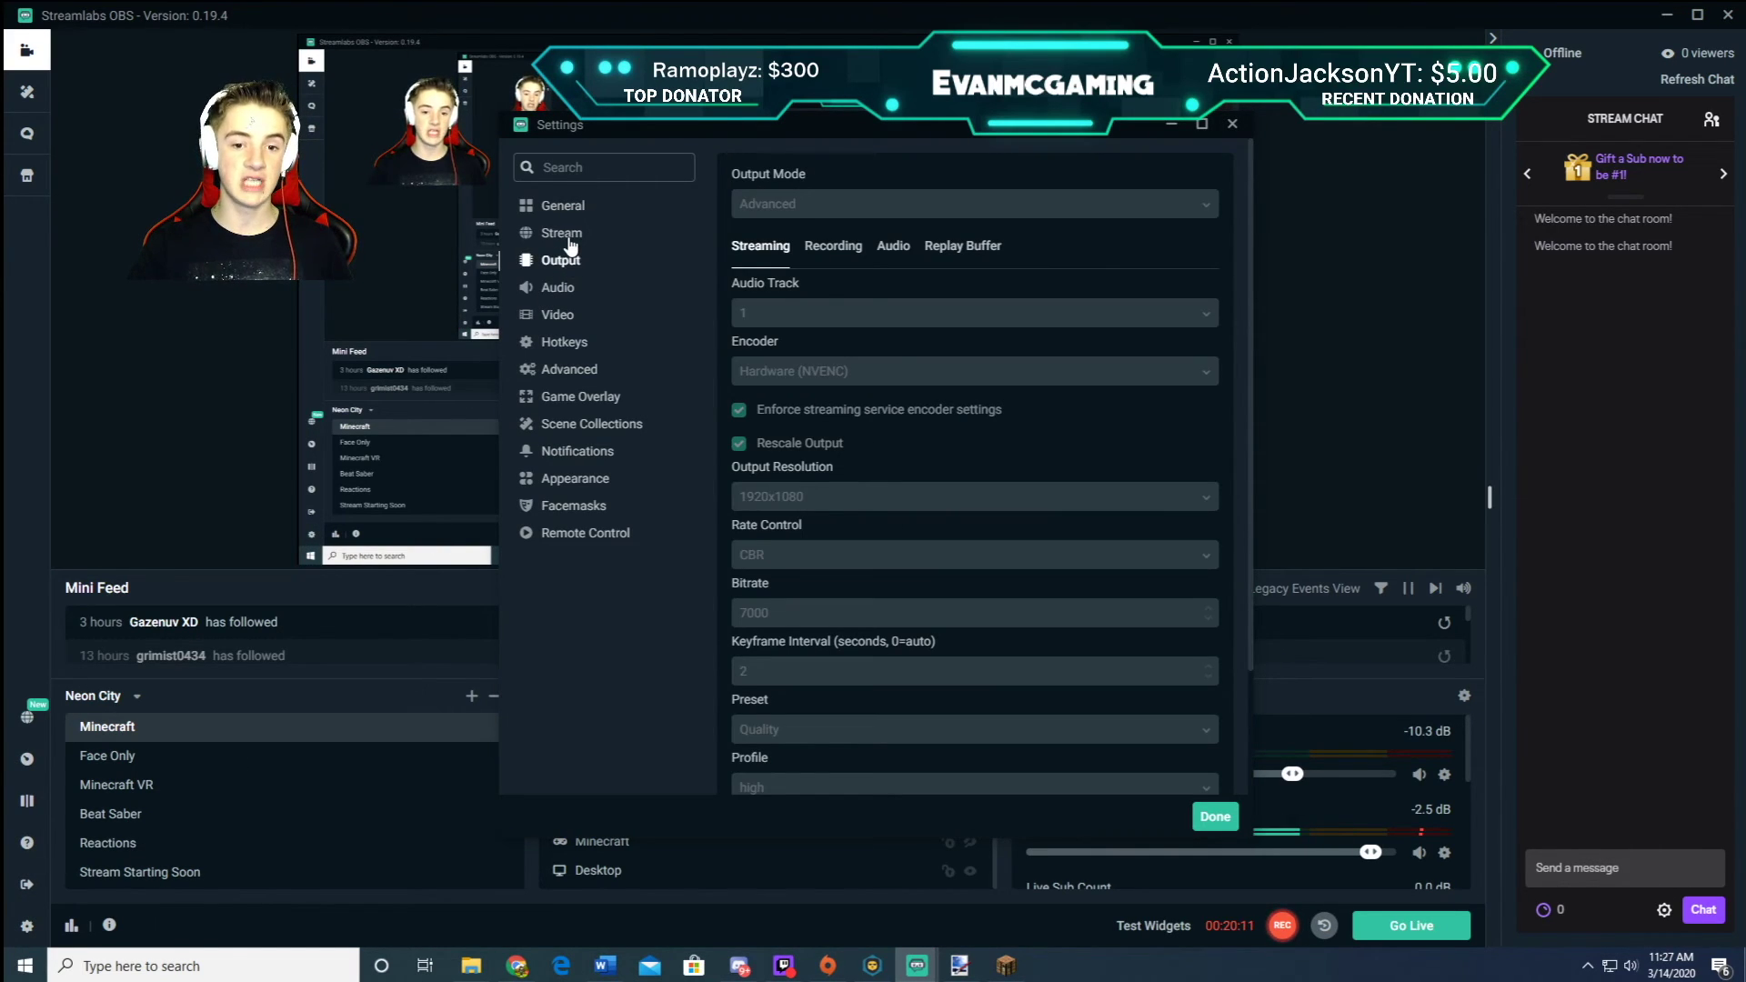
left_click(1231, 125)
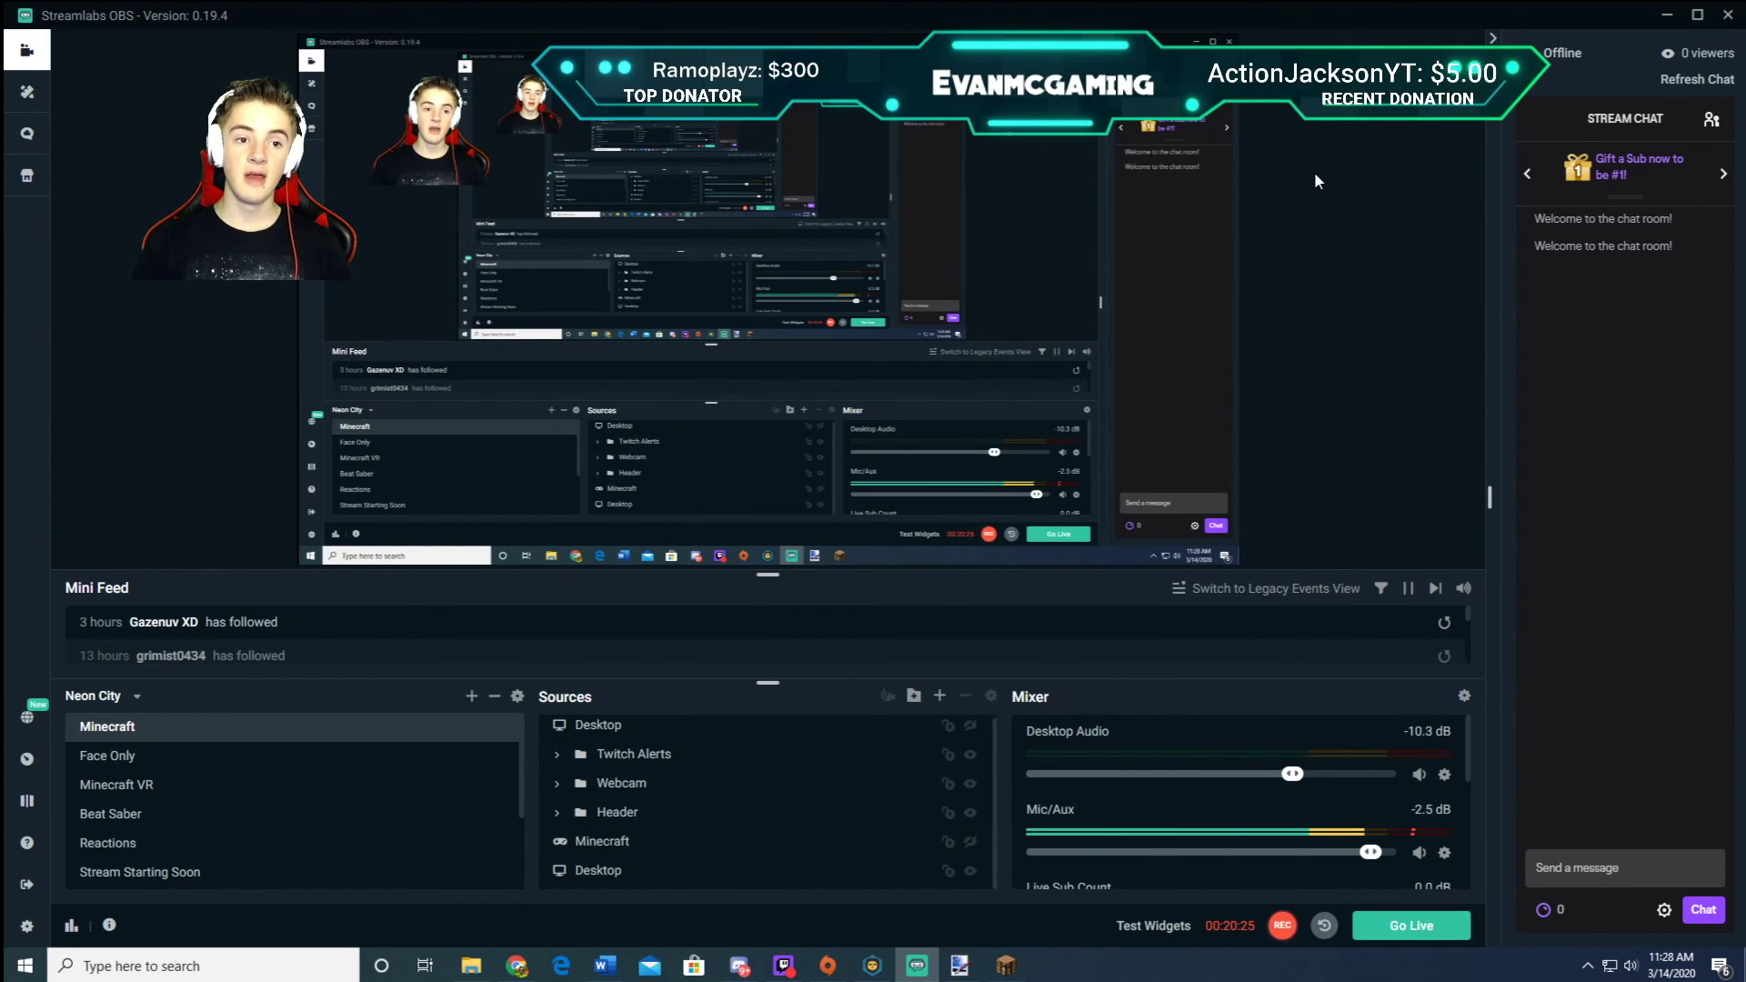